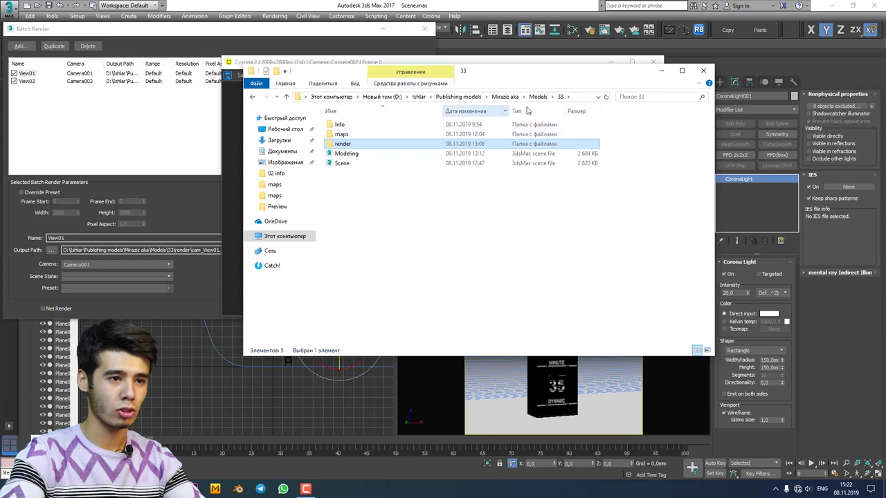
Step: Open the render folder and view cam_View01 in a maximized photo viewer
double_click(348, 145)
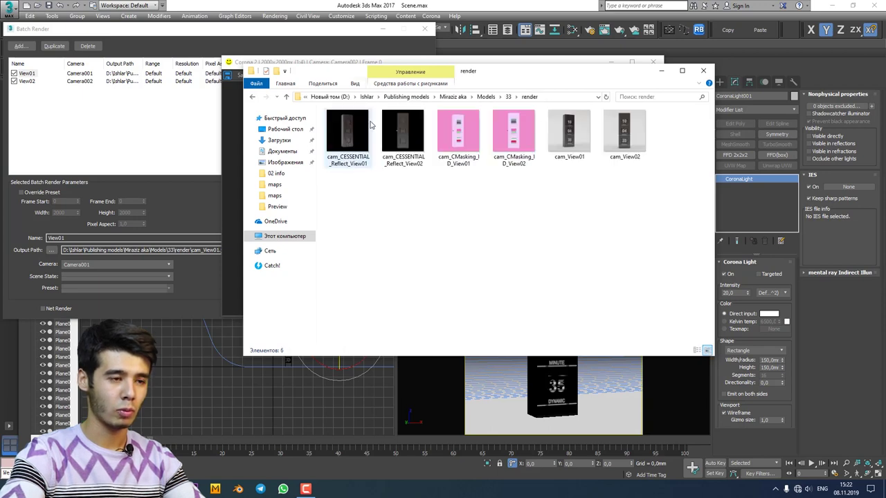
drag(493, 79, 544, 77)
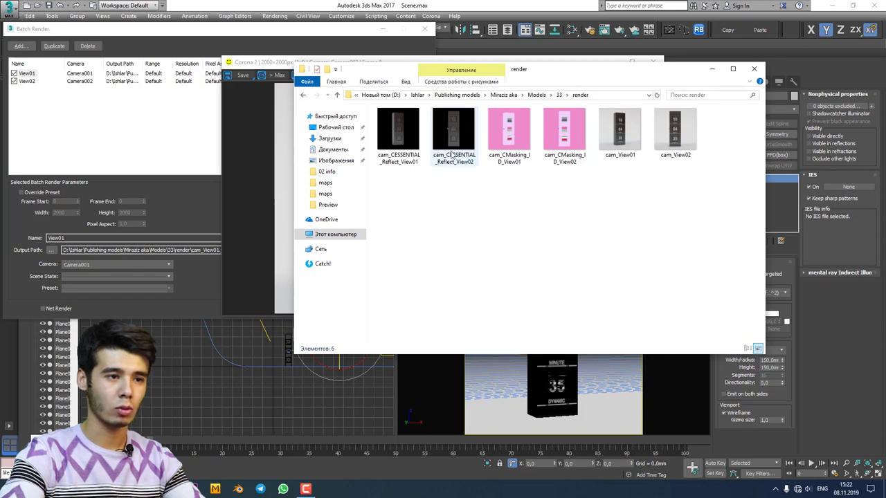
double_click(612, 144)
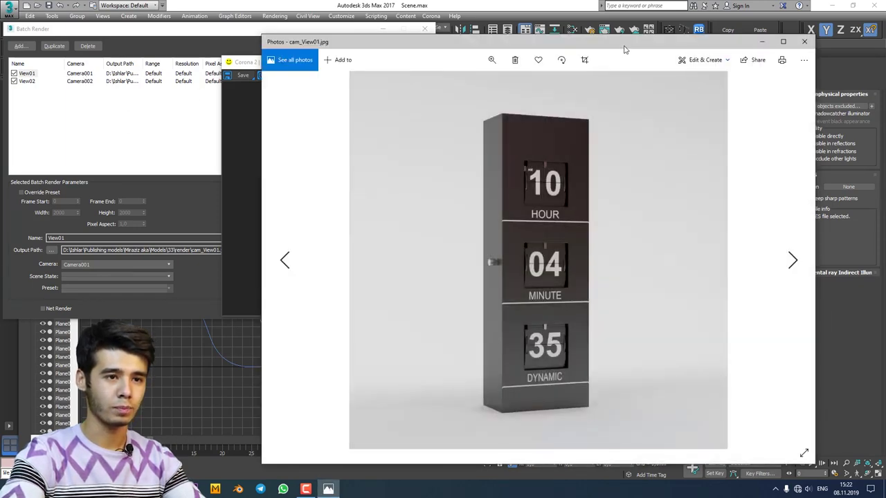
drag(622, 43, 582, 3)
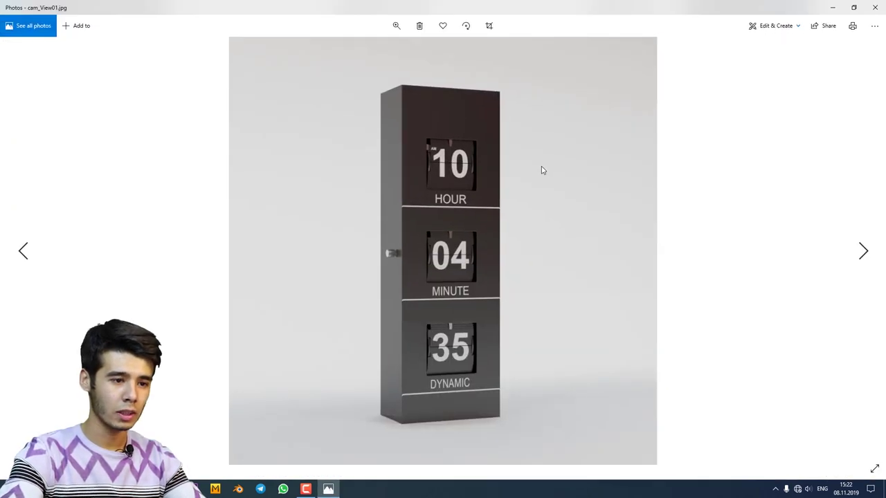
Step: Examine the cam_View02 render and the CMasking_ID and CESSENTIAL_Reflect passes, and close the photo viewer
key(Right)
key(Left)
key(Right)
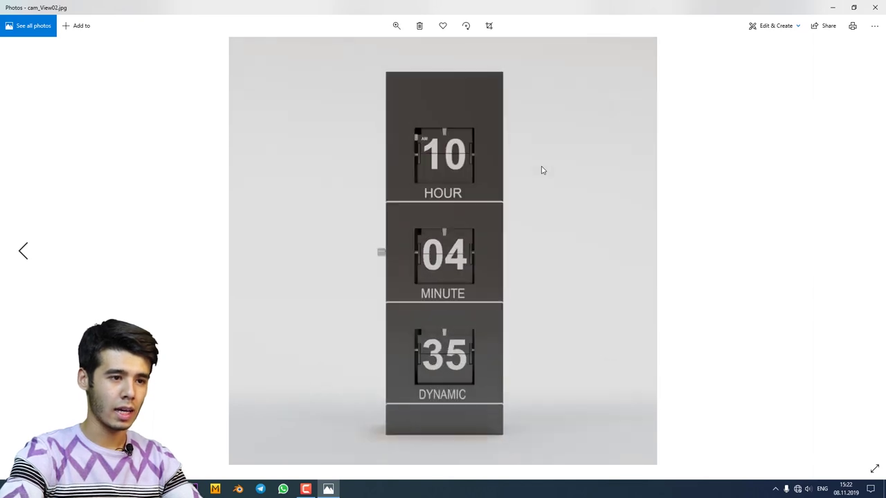
key(Left)
key(Left)
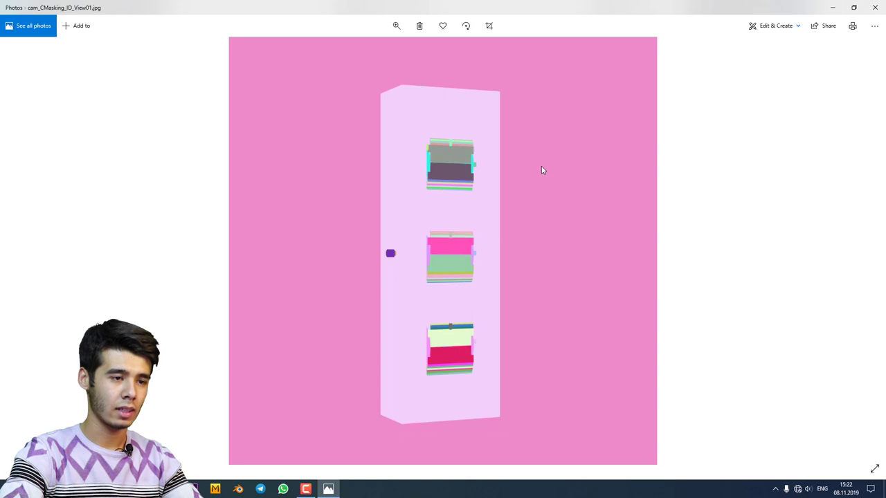
key(Left)
key(Left)
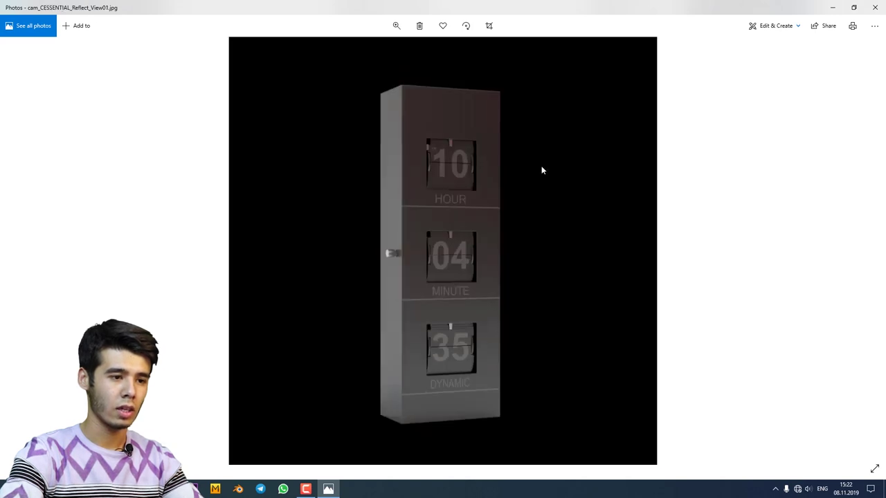
key(Left)
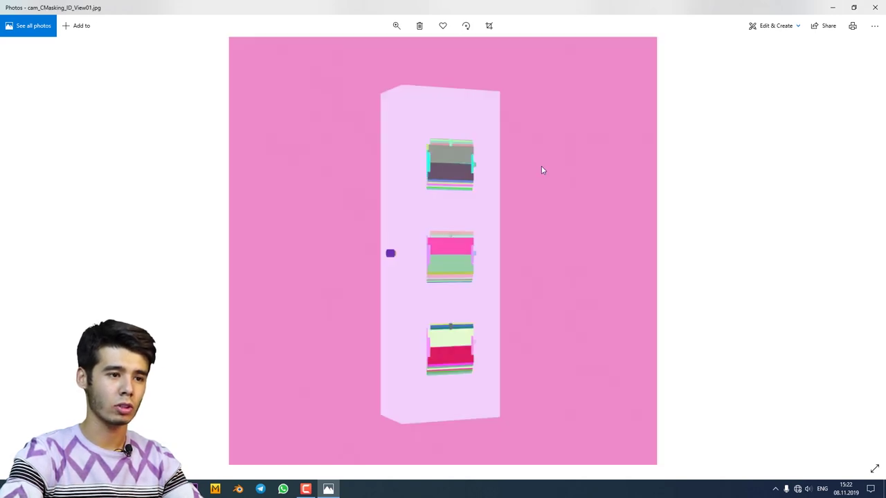
click(875, 7)
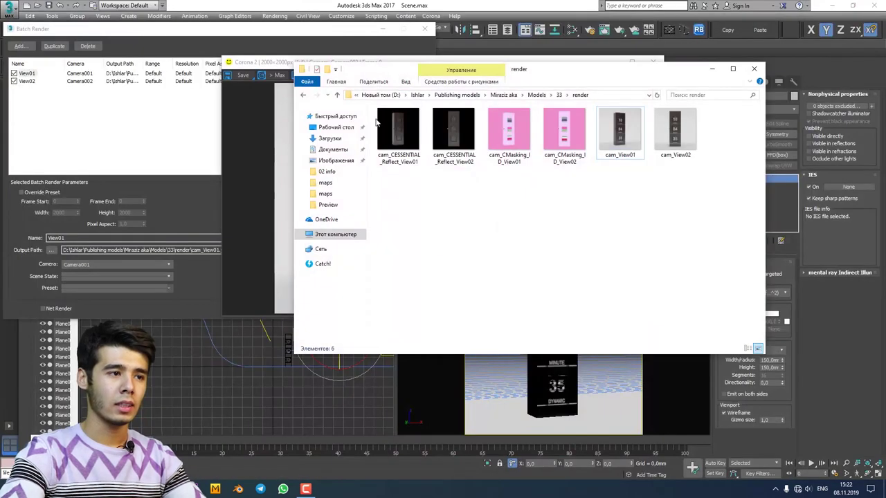
Step: Return to 3ds Max and close the Corona frame buffer and the Batch Render window
click(281, 68)
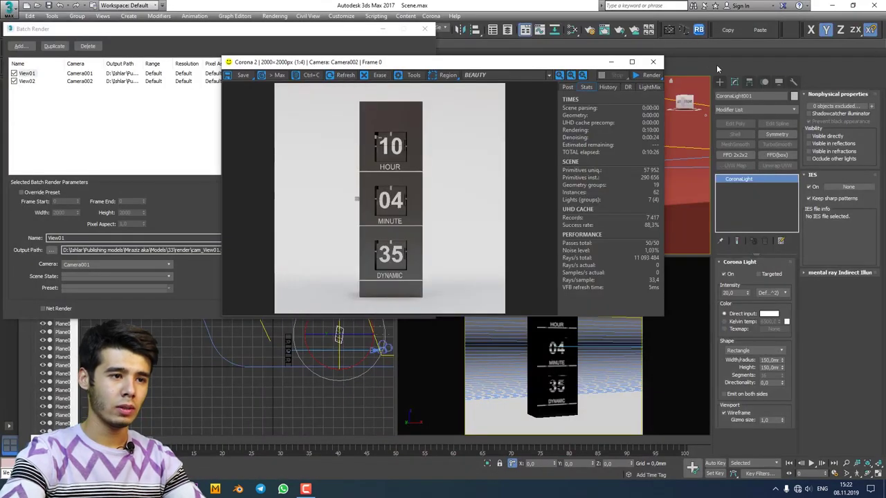
click(652, 62)
click(423, 28)
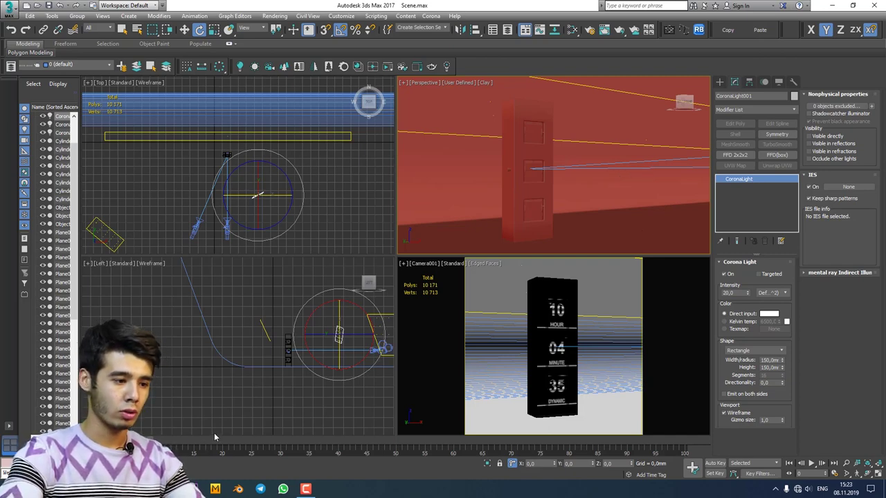
Step: Maximize the Camera001 viewport, turn off its edged faces and set its shading to Clay
key(alt+w)
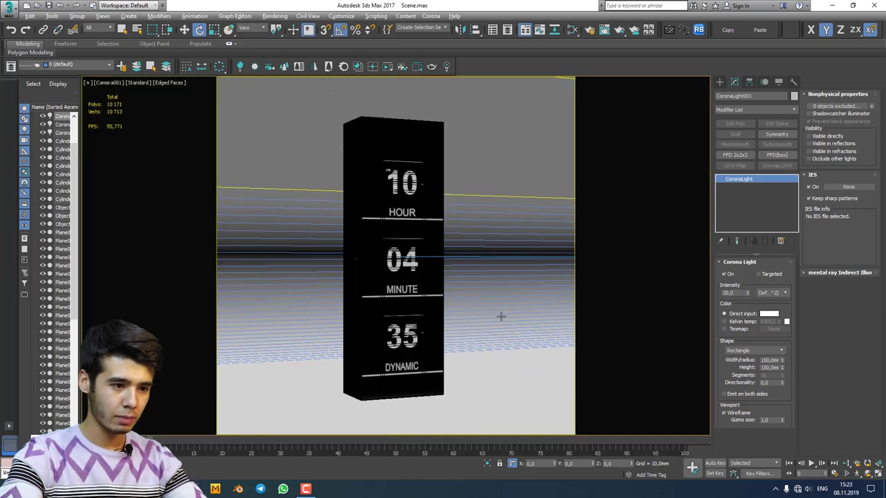
key(F4)
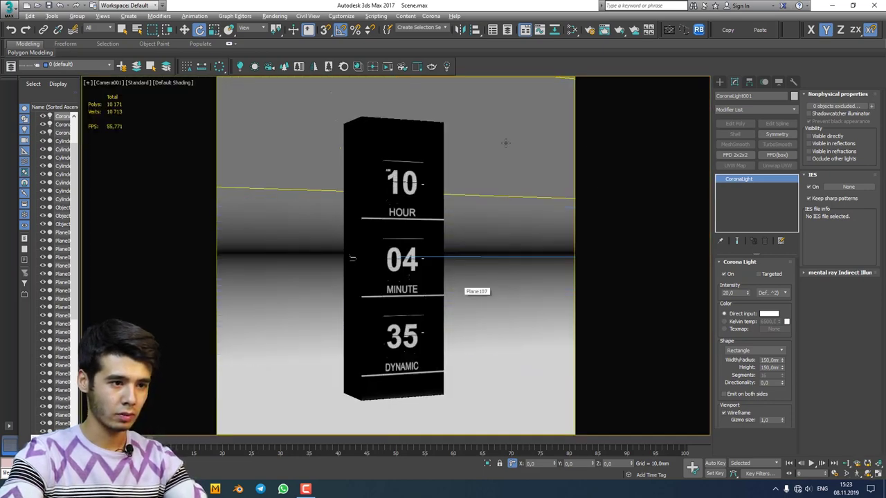
click(173, 82)
click(178, 143)
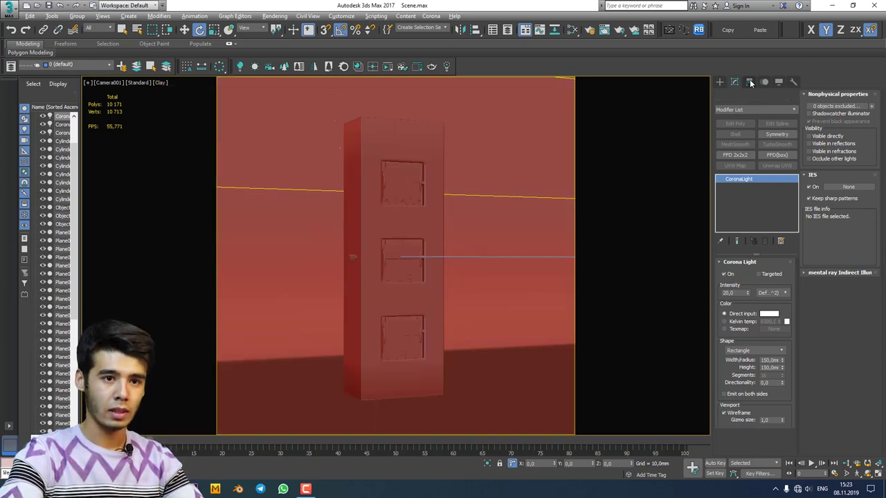
click(750, 82)
click(513, 148)
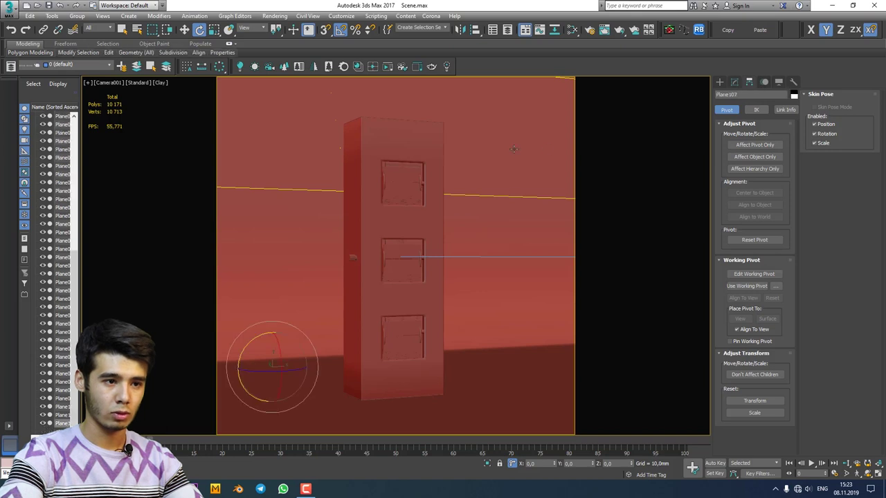
key(F3)
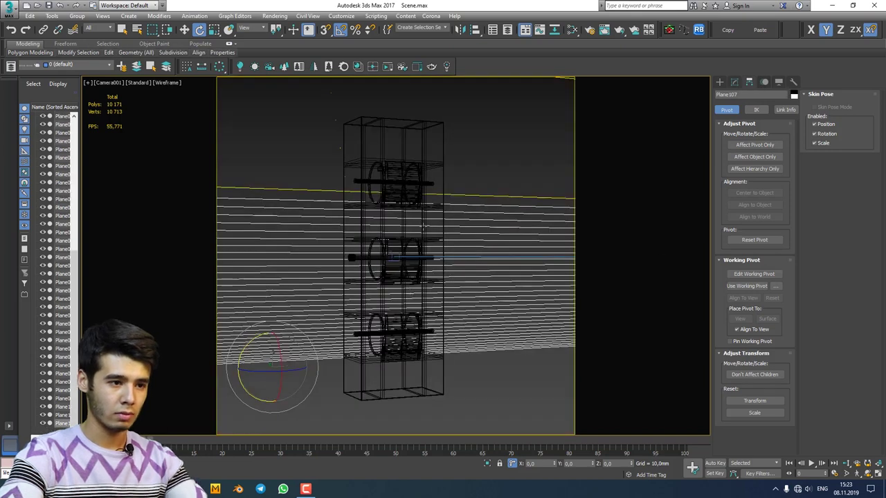
key(F3)
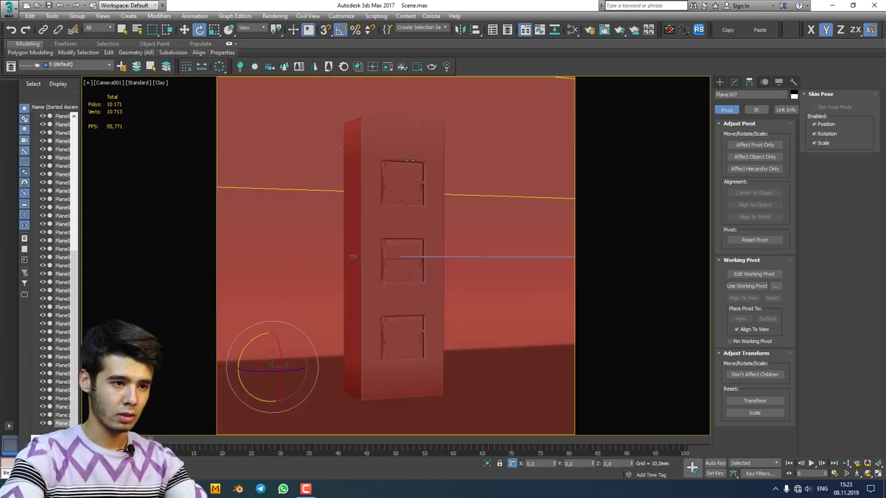
click(737, 82)
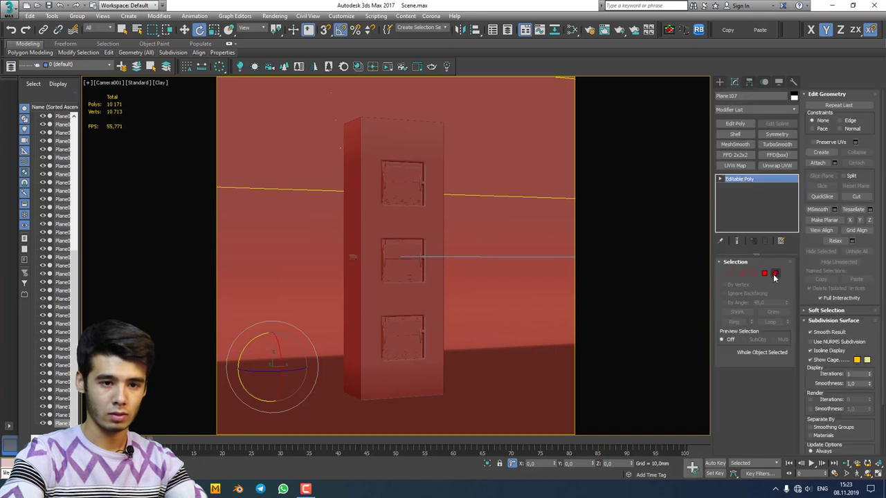
click(775, 274)
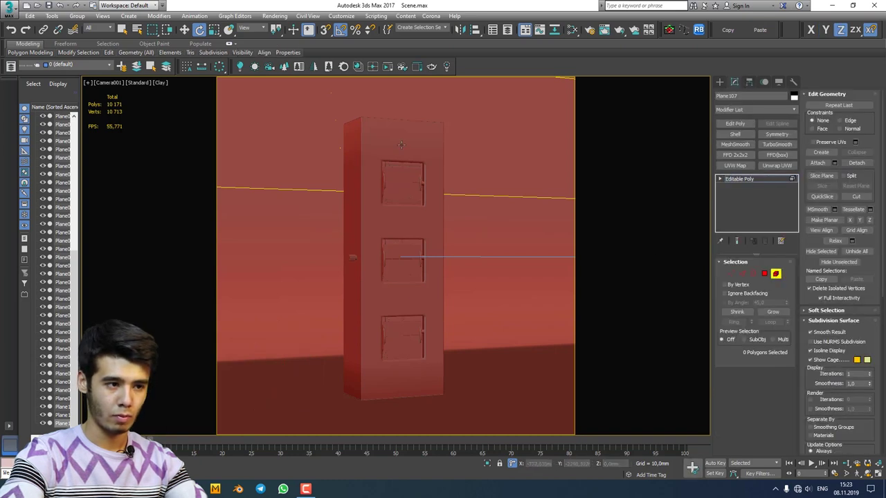
click(777, 274)
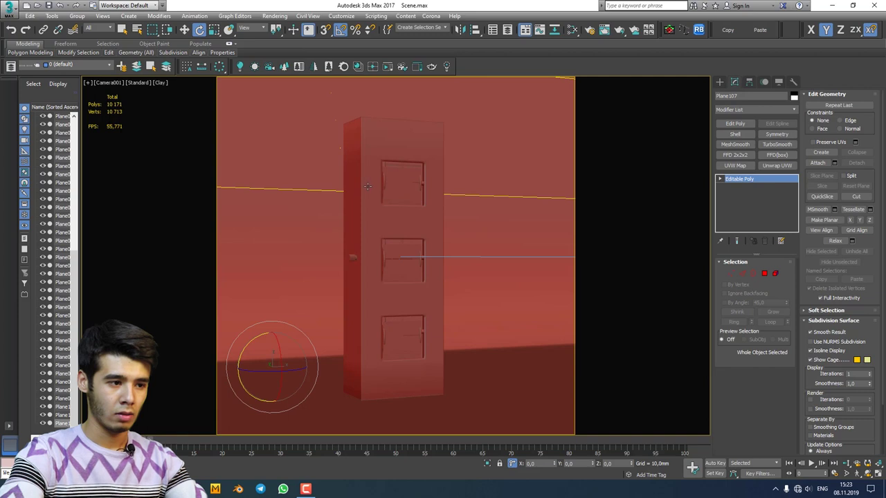
Step: Hide the lights and cameras by category, deselect the backdrop plane and keep the view in Clay shading
click(778, 82)
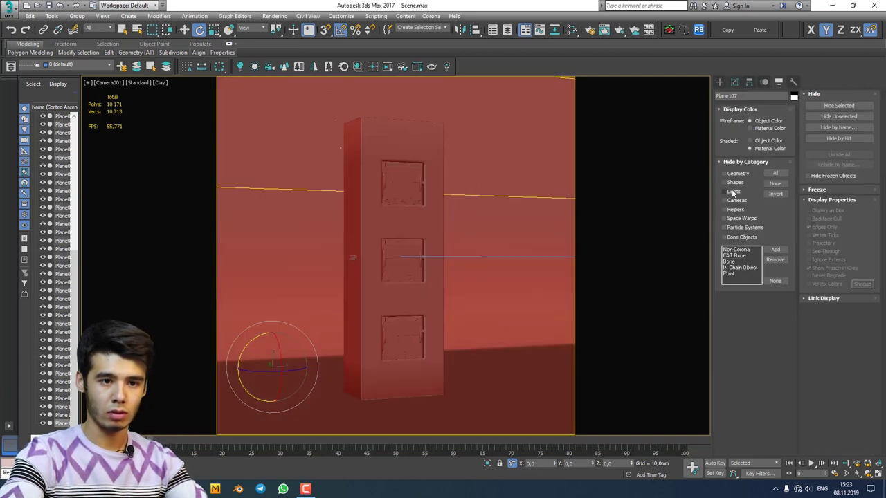
click(724, 191)
click(735, 201)
key(F3)
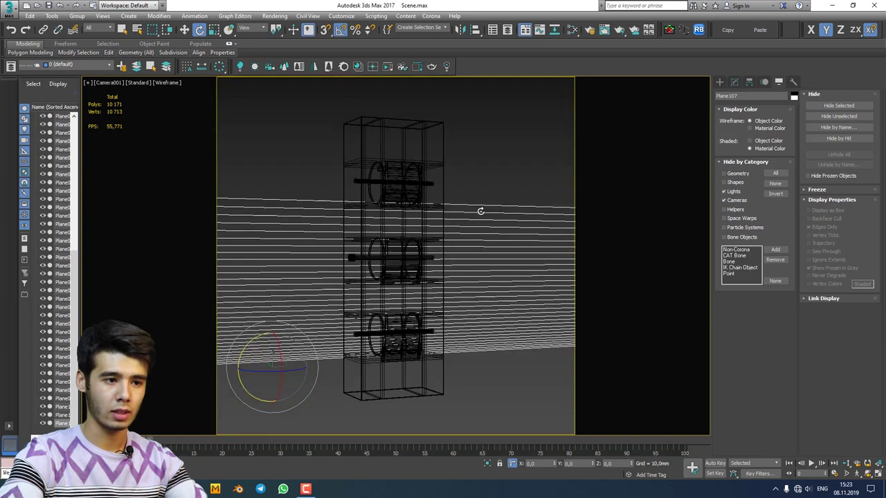
click(489, 182)
key(F3)
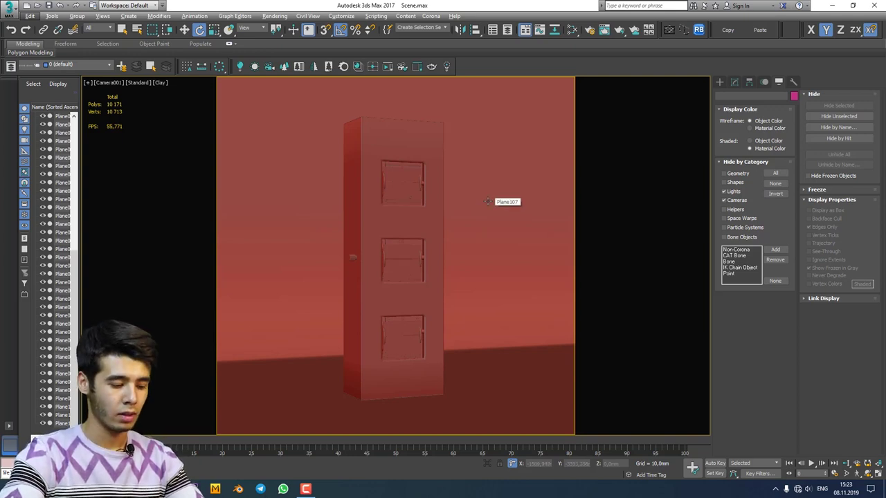
Step: Switch to Expert Mode and copy a screenshot of the whole clay camera frame to the clipboard
key(ctrl+x)
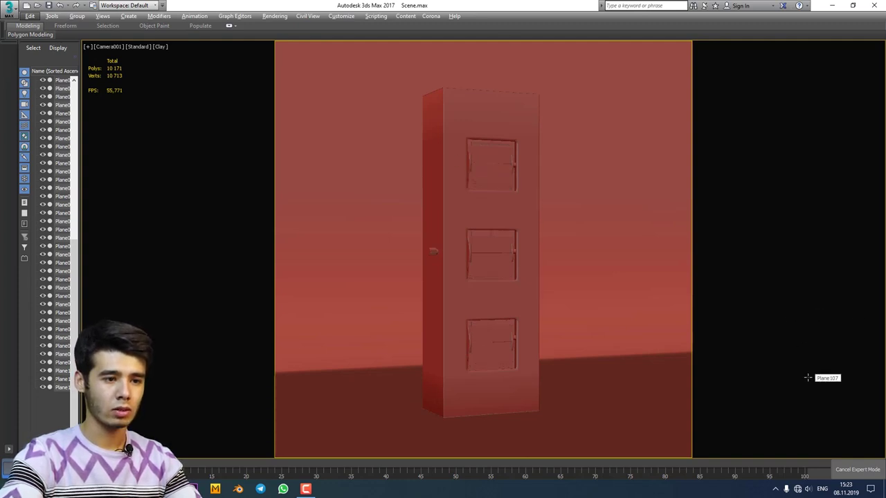
key(Print)
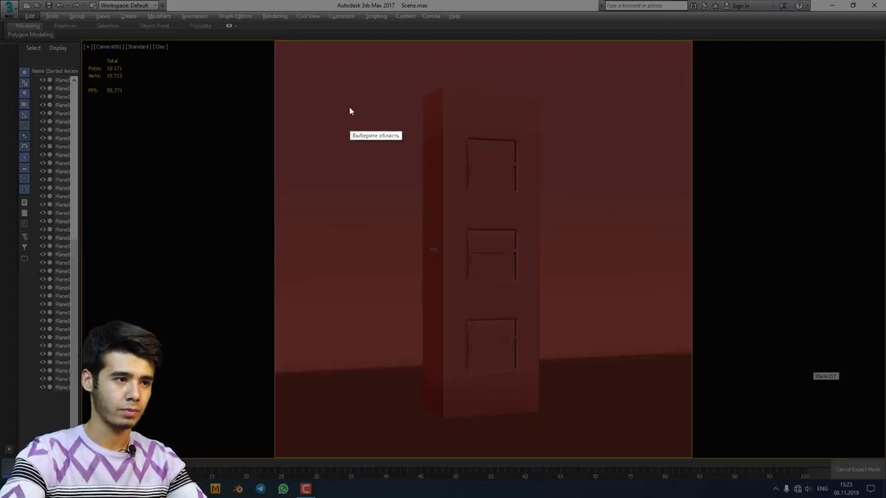
drag(272, 36, 694, 459)
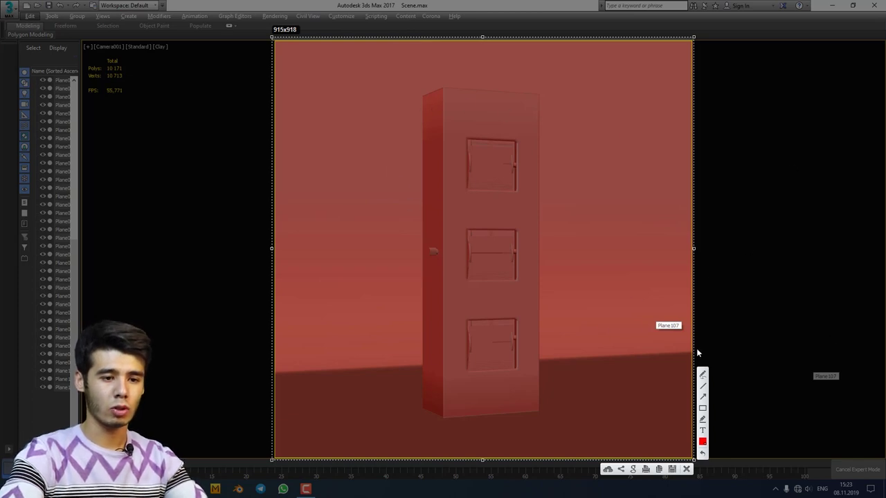
key(ctrl+c)
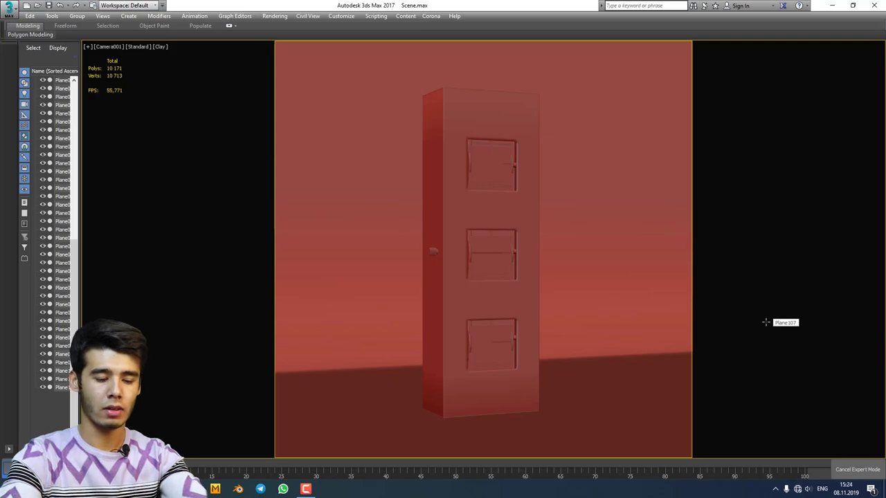
Step: Capture the clay camera frame again as a screenshot area of about 928x927 and start saving it as a file
key(Print)
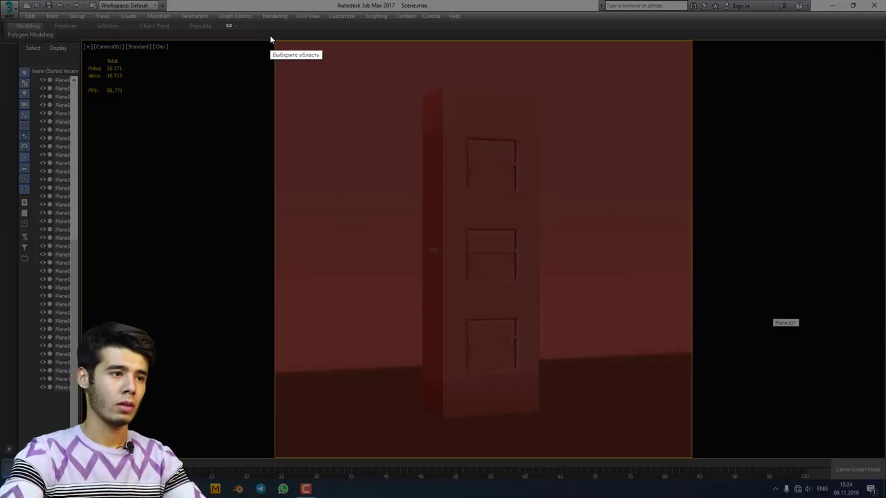
drag(270, 38, 698, 462)
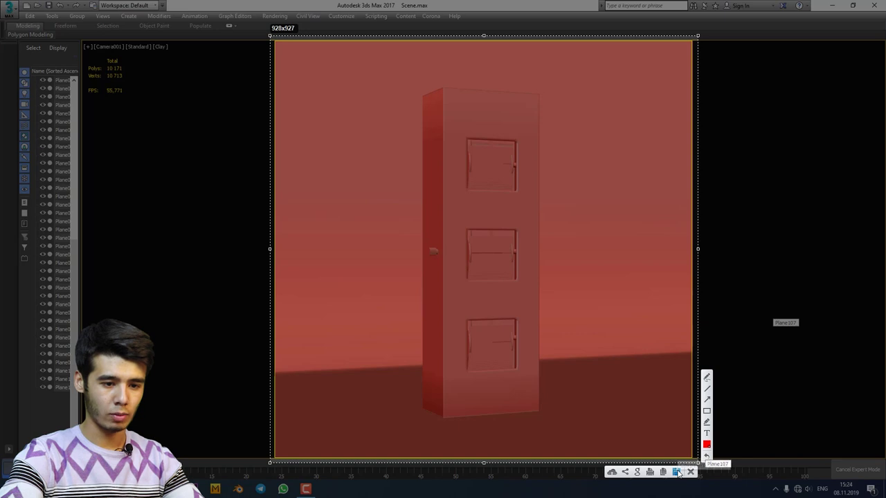
click(676, 472)
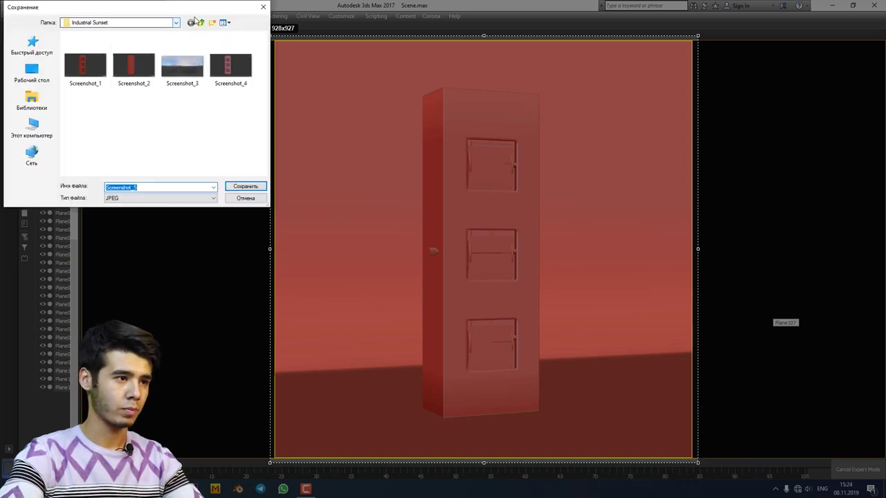
Step: Browse from the Industrial Sunset folder to Ishlar\Publishing models on drive D for saving the clay screenshot
click(201, 23)
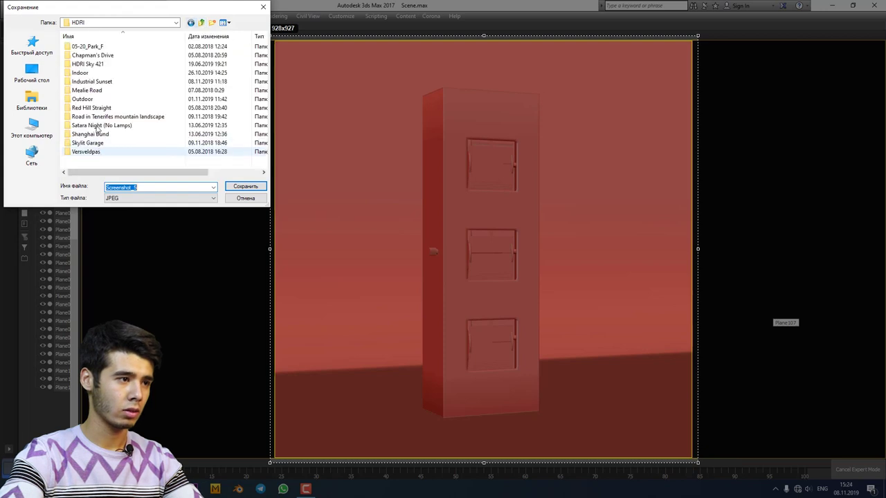
click(32, 129)
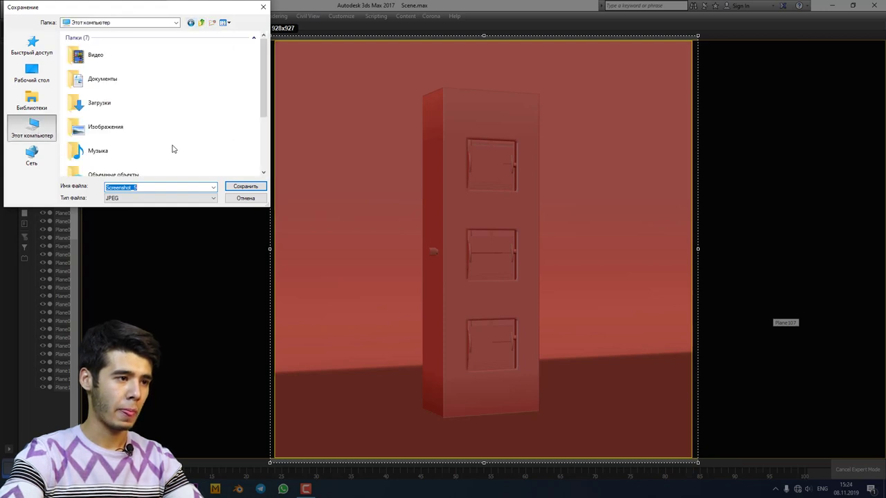
scroll(125, 154, down, 5)
double_click(125, 156)
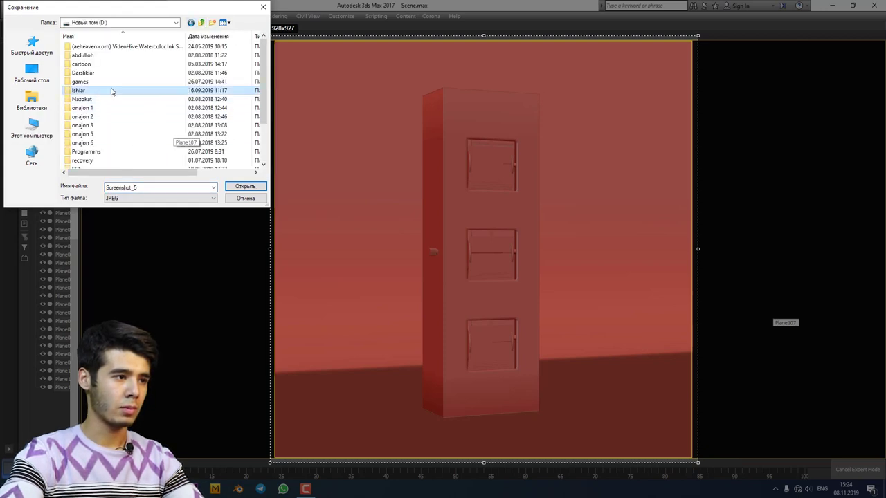
double_click(110, 90)
double_click(111, 151)
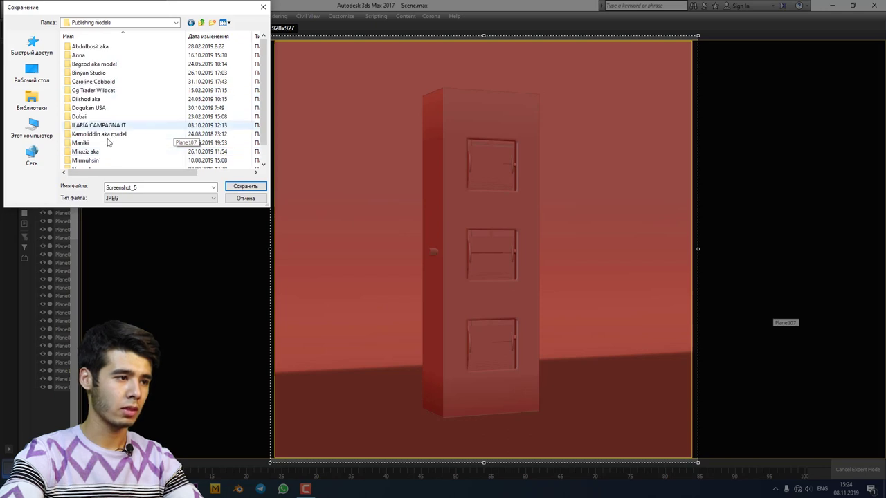
Step: Save the clay screenshot as the JPEG Screenshot_5 in the client's Models\33\render folder
scroll(107, 145, down, 1)
double_click(104, 134)
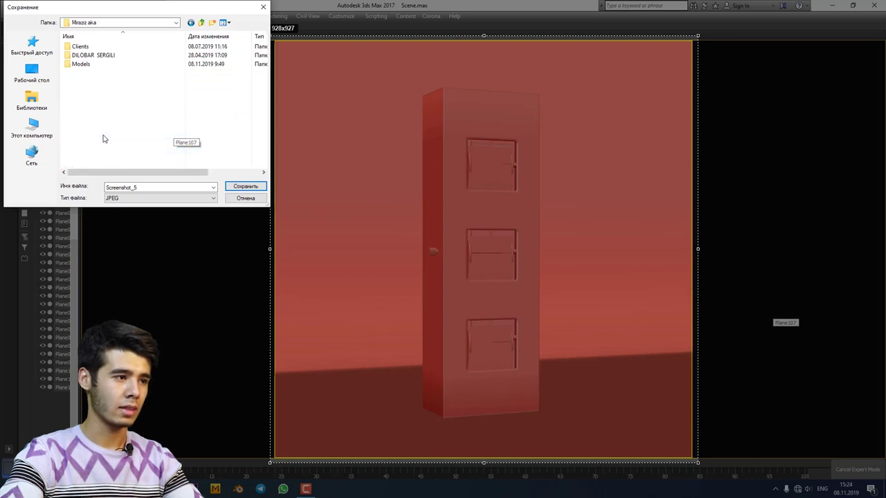
double_click(81, 65)
scroll(92, 125, down, 5)
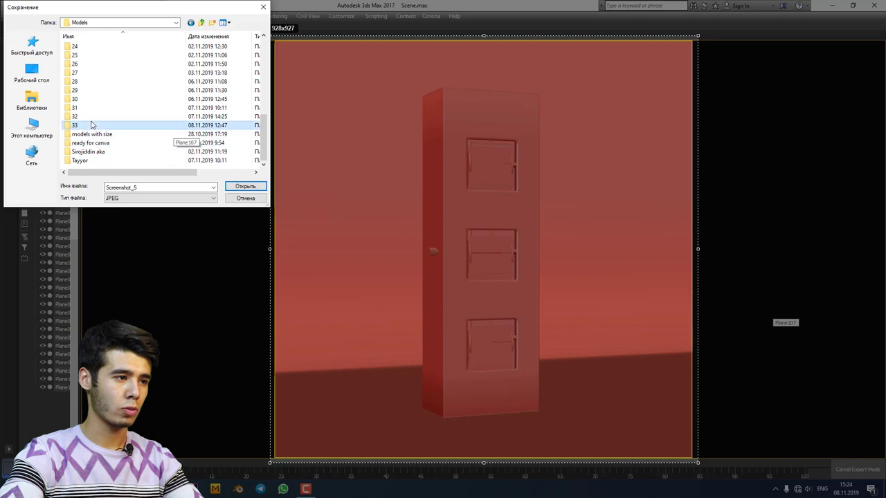
double_click(91, 125)
double_click(82, 64)
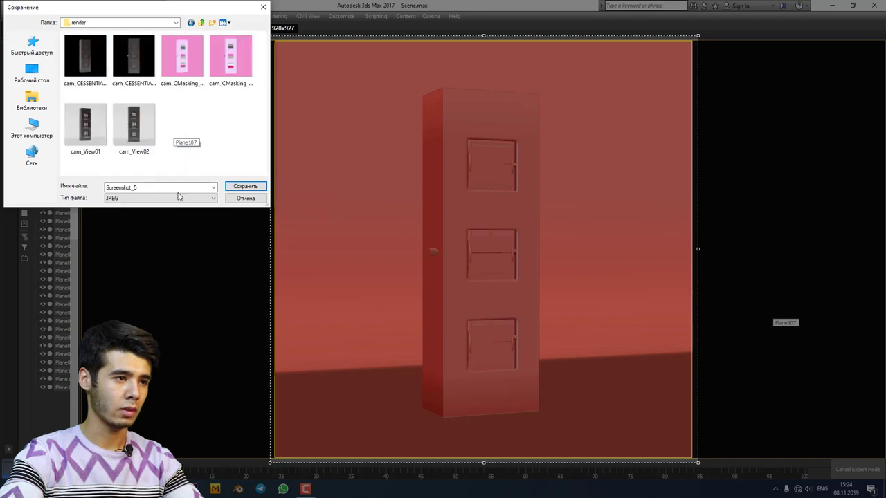
click(234, 186)
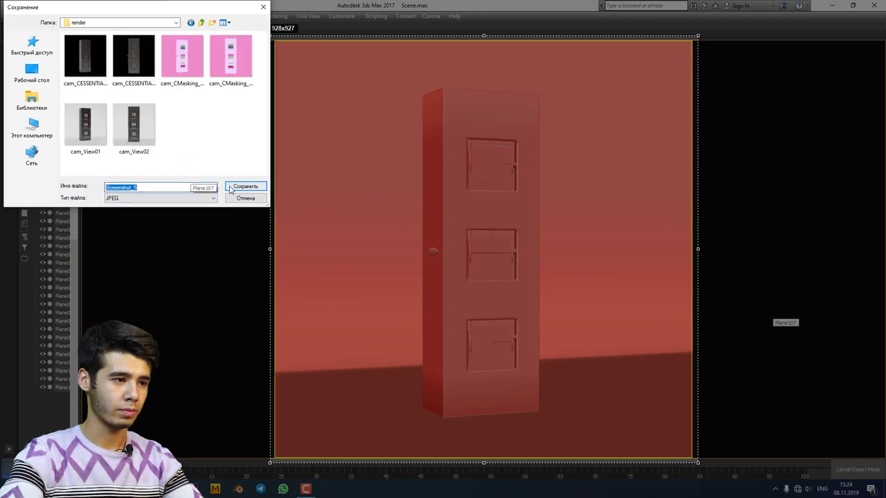
click(234, 186)
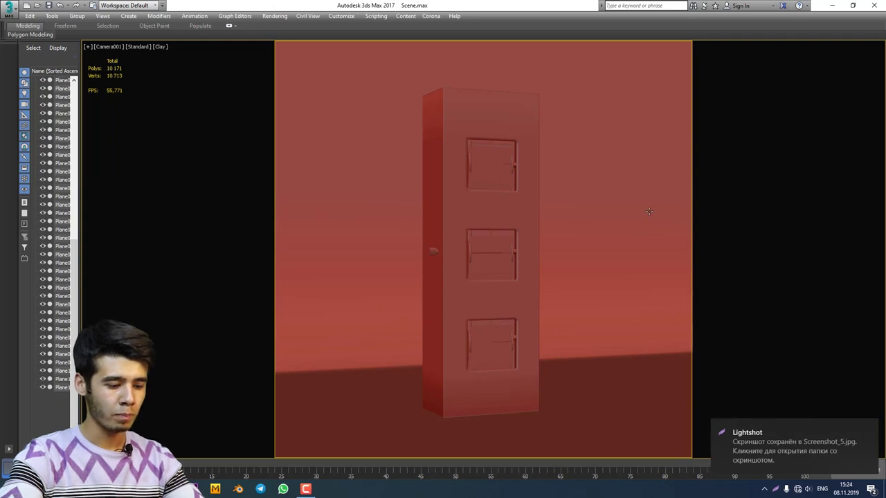
Step: Turn on edged faces and save a camera frame screenshot of about 922x922 as the JPEG Screenshot_1 in the render folder
key(F4)
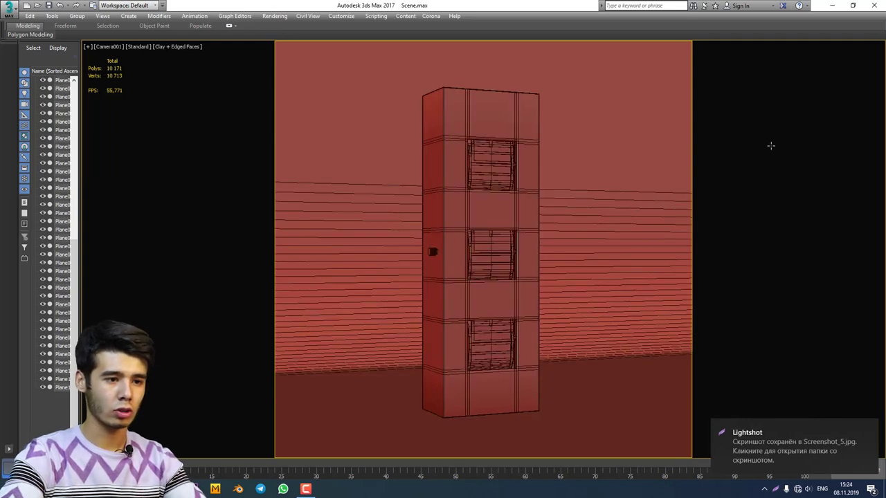
key(Print)
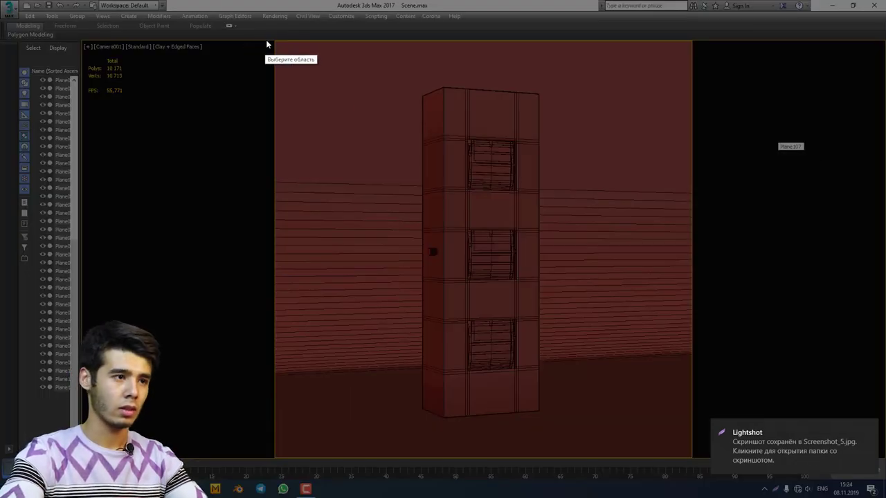
mouse_move(272, 36)
mouse_down()
mouse_move(615, 341)
mouse_move(696, 461)
mouse_up()
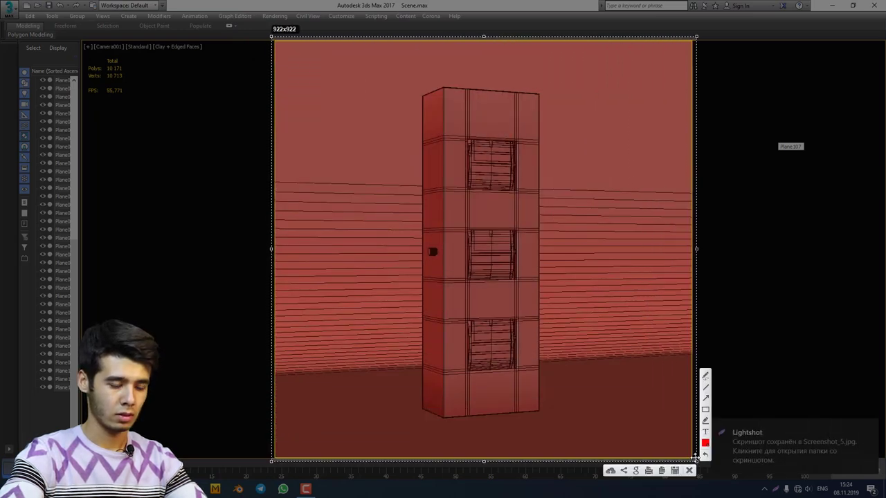
click(675, 471)
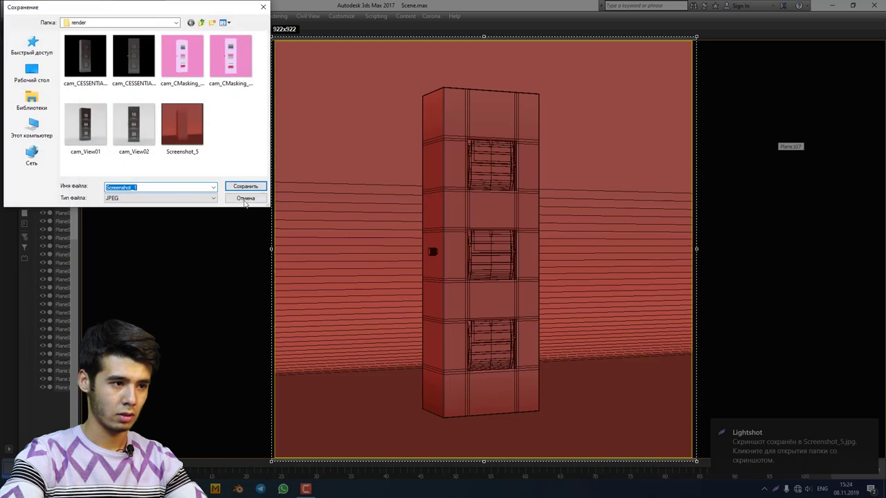
click(245, 187)
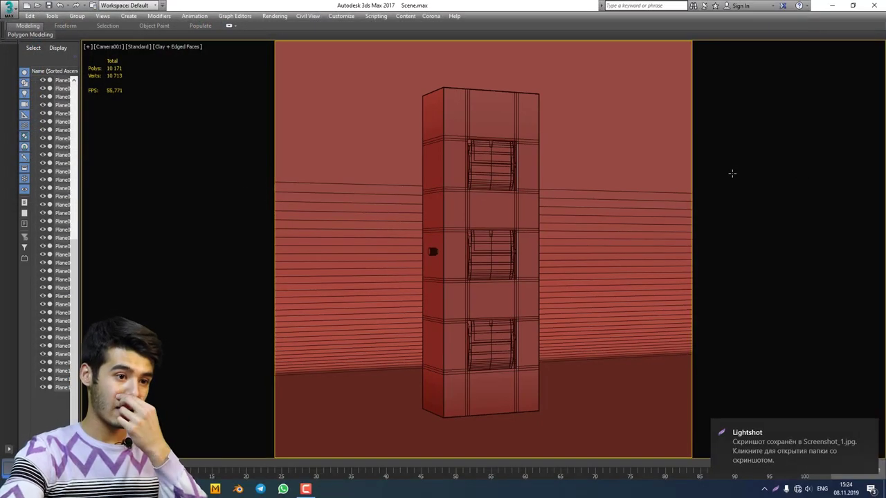
Step: Switch to a wireframe Perspective view and select all parts of the clock cabinet without the backdrop plane
click(444, 111)
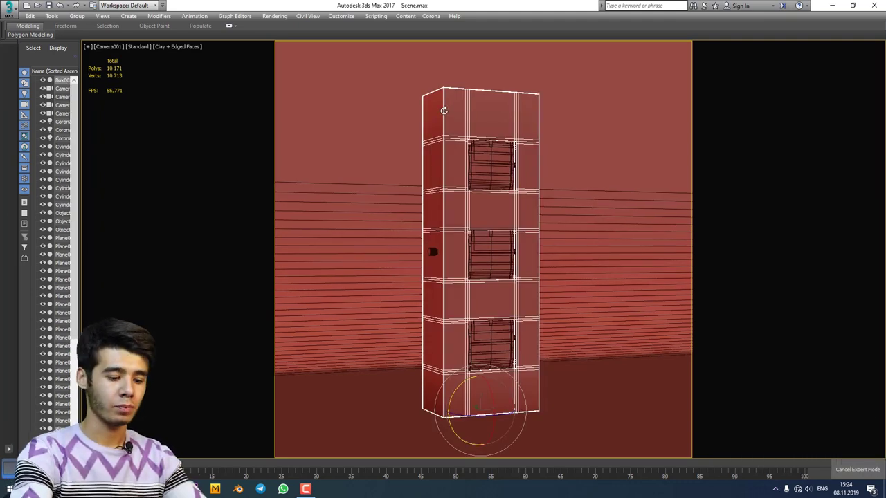
key(p)
scroll(524, 110, down, 5)
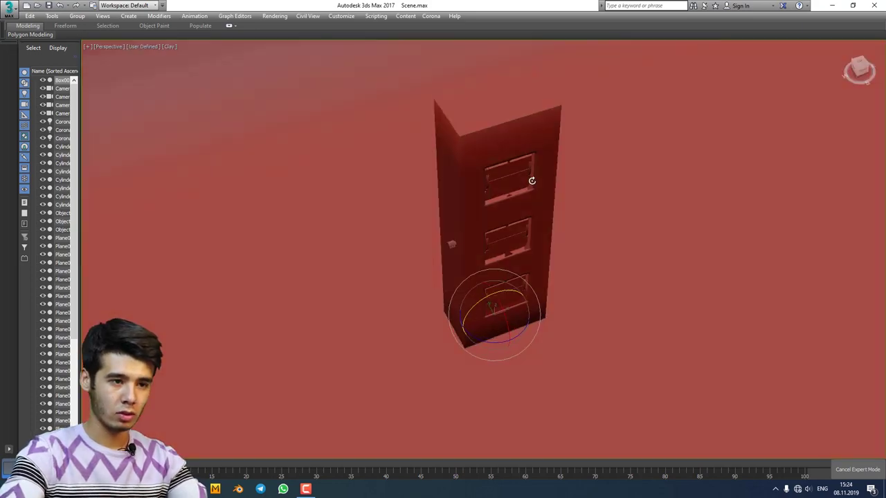
key(F3)
scroll(521, 194, up, 4)
scroll(520, 193, down, 6)
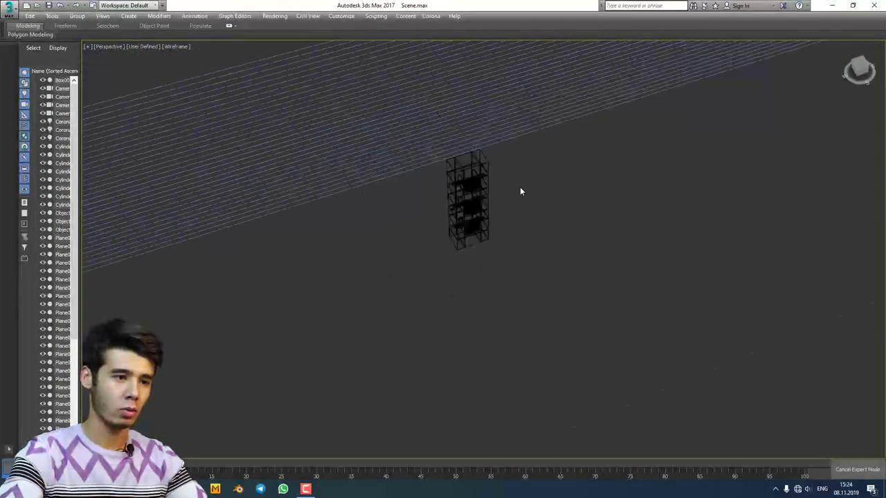
drag(498, 188, 552, 239)
scroll(509, 208, up, 5)
scroll(517, 207, up, 8)
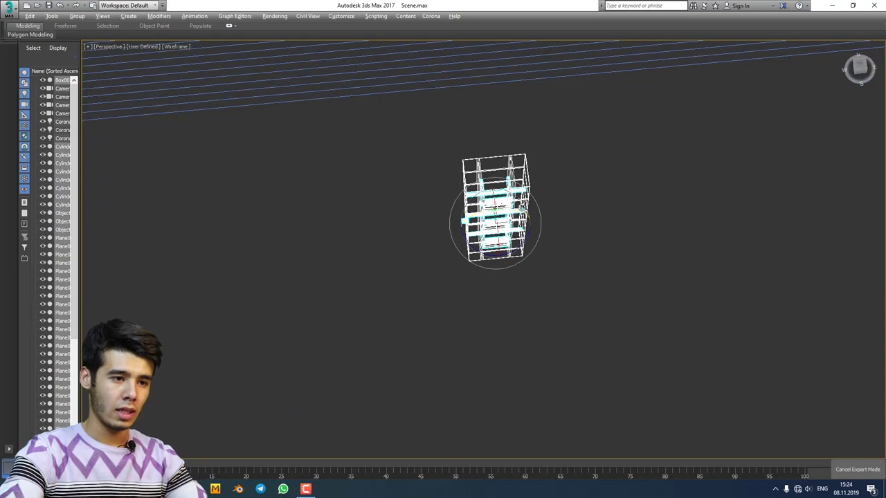
scroll(478, 249, down, 6)
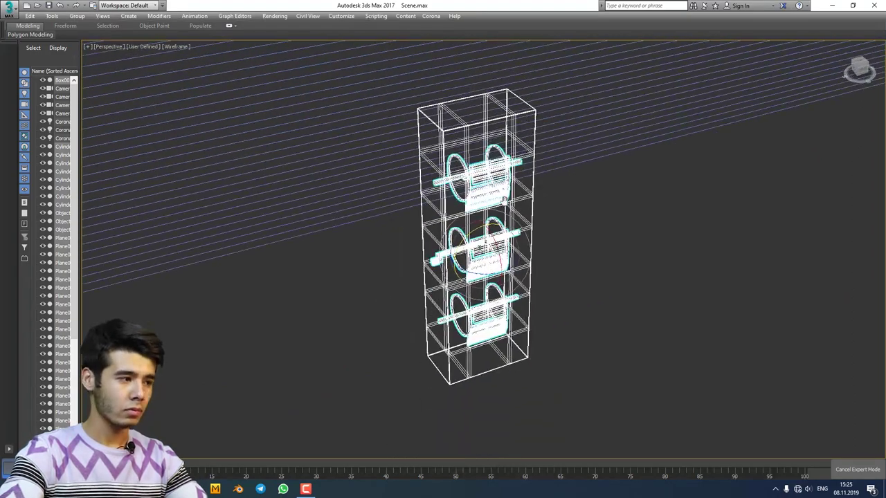
Step: Save only the selected cabinet objects as a new 3ds Max file named Clock in folder 33
click(9, 8)
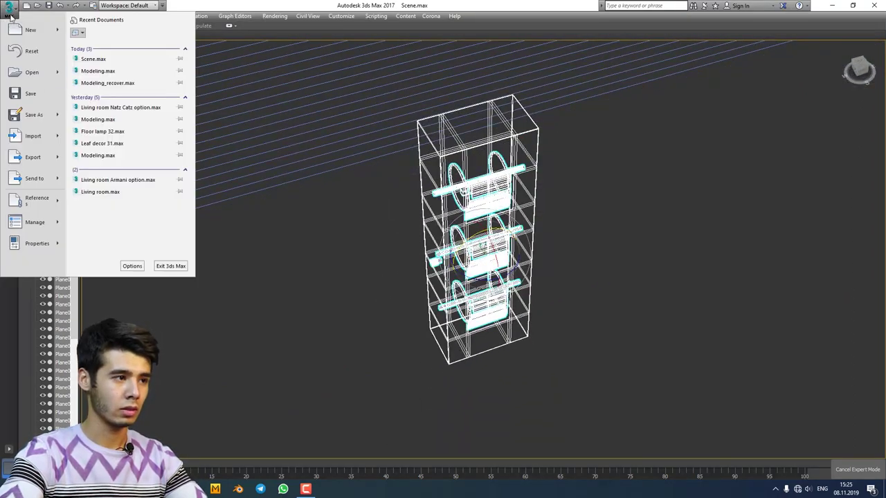
mouse_move(31, 121)
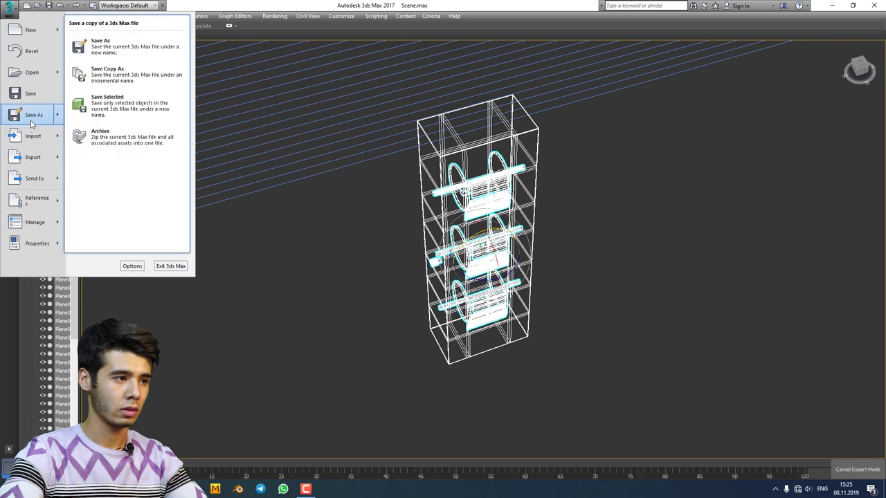
click(104, 111)
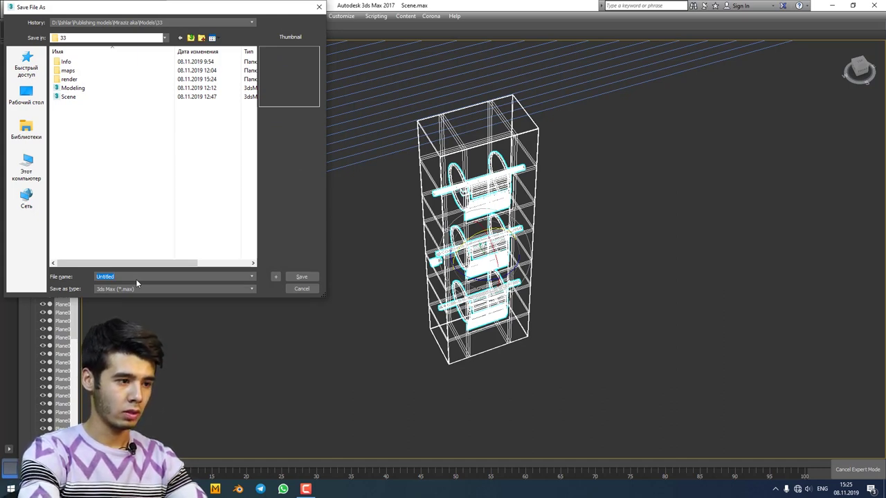
text(Clock)
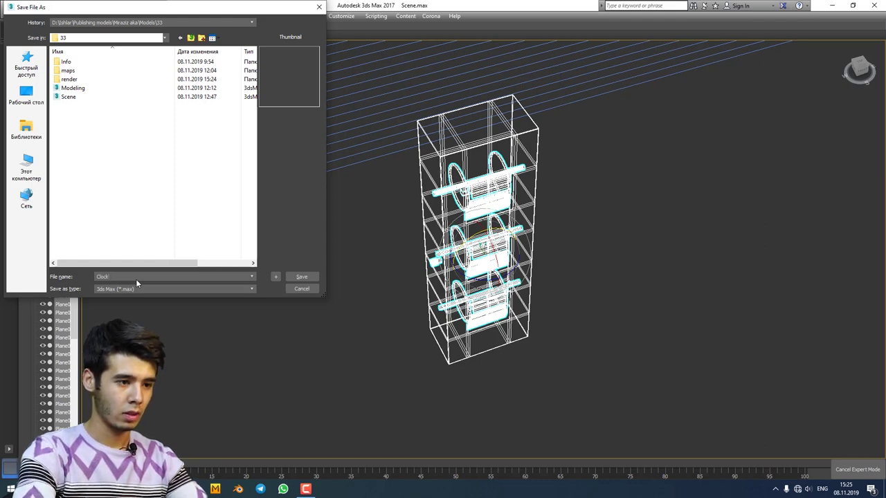
key(Return)
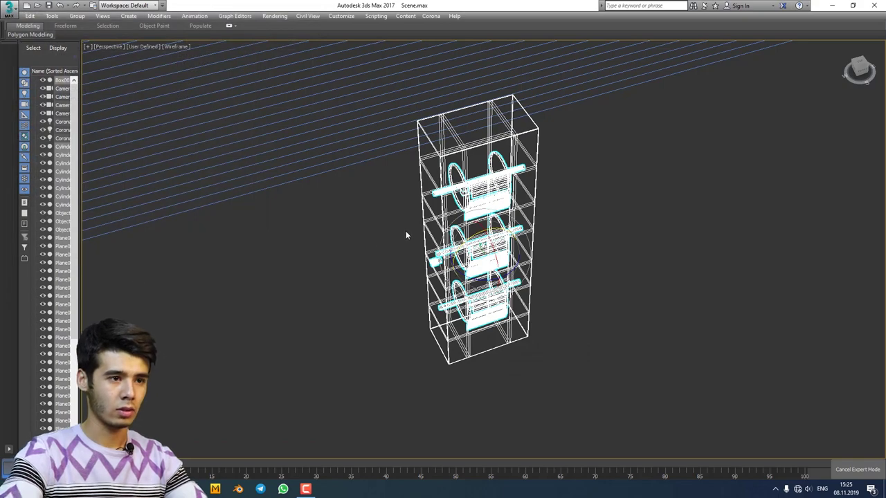
Step: Switch to File Explorer, go up to project folder 33 and open the Clock scene file in 3ds Max
drag(405, 231, 407, 215)
scroll(380, 189, down, 5)
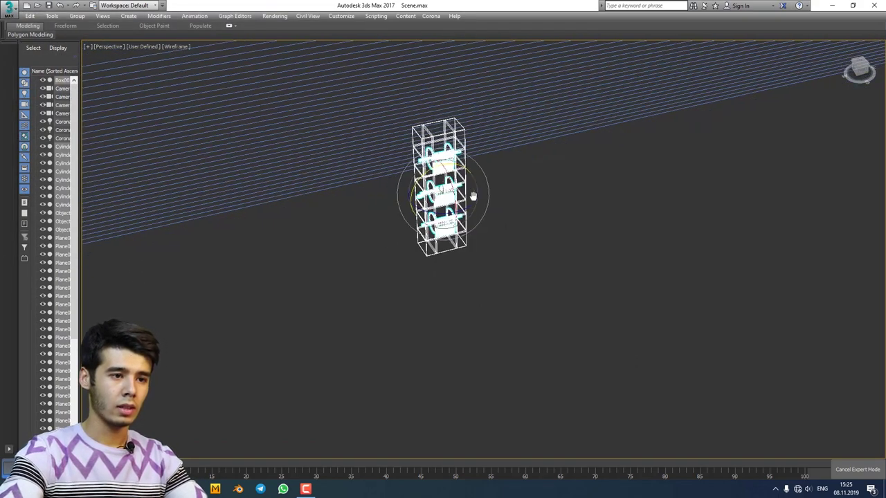
drag(473, 196, 448, 254)
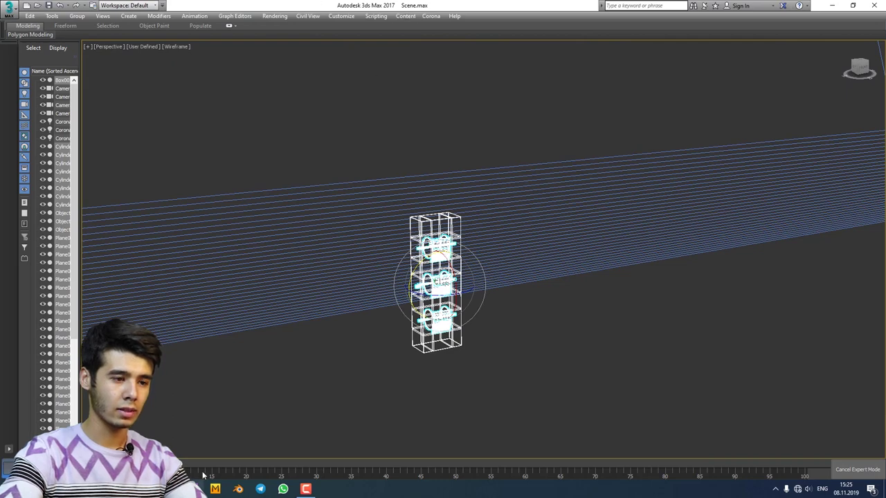
mouse_move(124, 489)
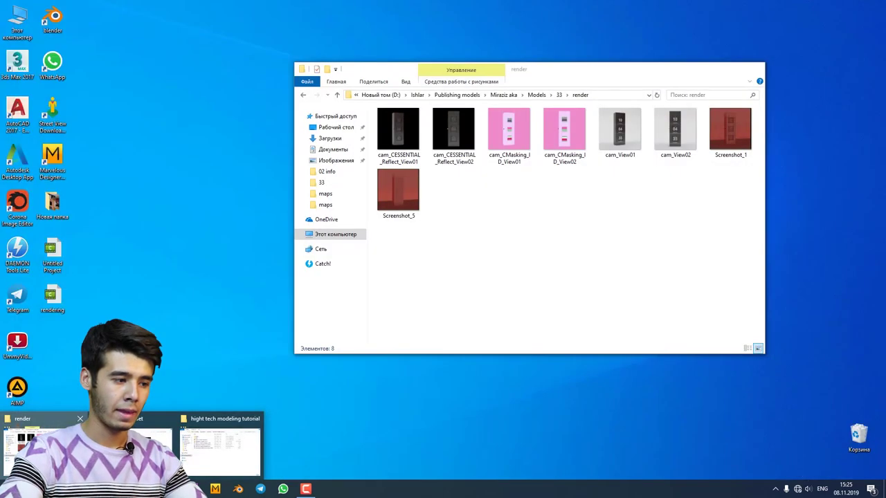
click(83, 450)
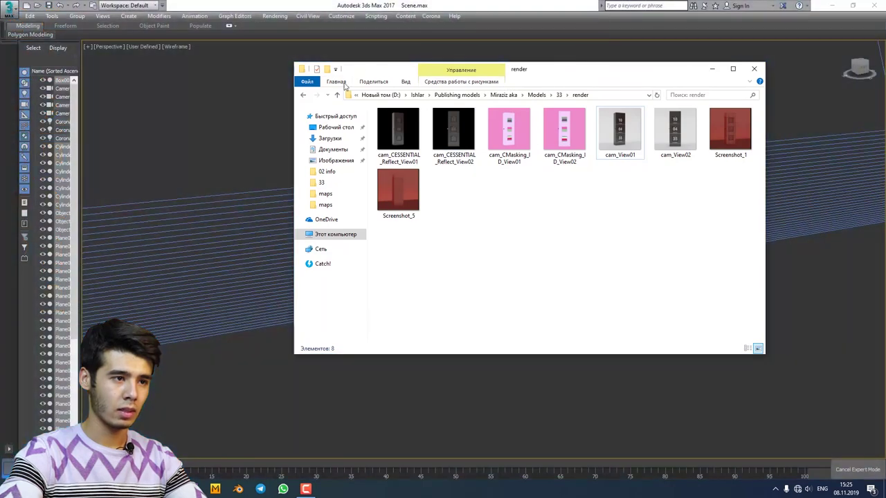
click(337, 95)
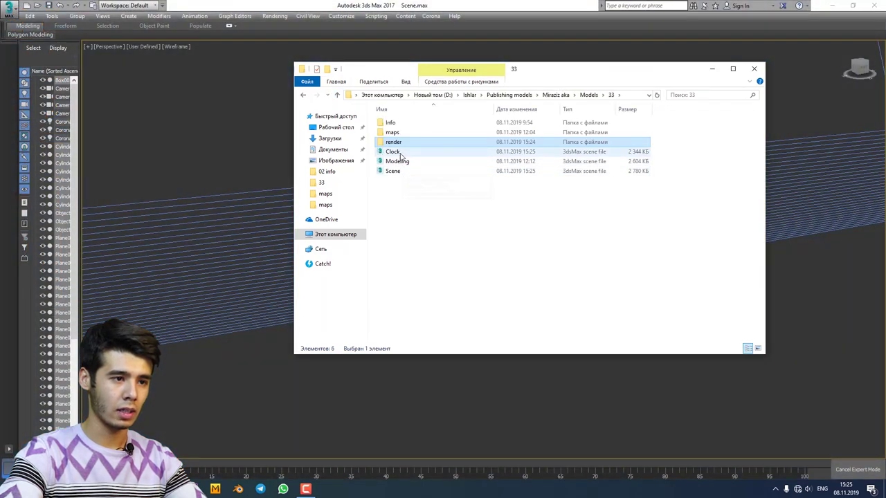
click(397, 152)
shift+click(401, 162)
click(393, 152)
drag(392, 152, 220, 154)
click(232, 158)
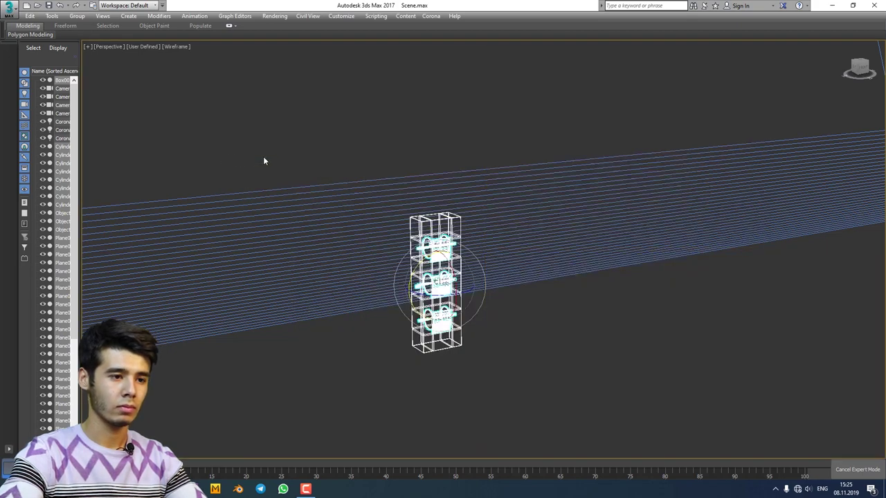
Step: Select the uppermost pair of rings inside the cabinet and leave Expert Mode
scroll(477, 176, down, 4)
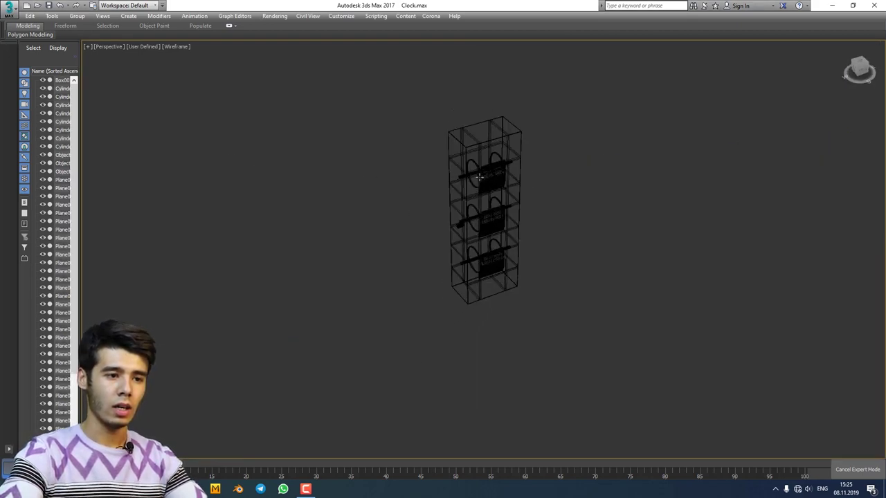
click(487, 157)
drag(488, 157, 399, 213)
key(ctrl+x)
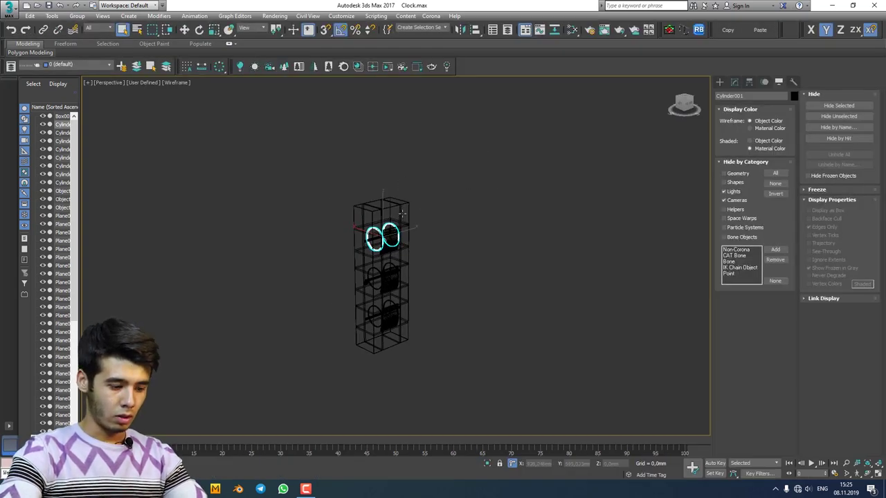
Step: Examine the modifier stacks of the uppermost rings and of the rod running through them
scroll(378, 224, up, 5)
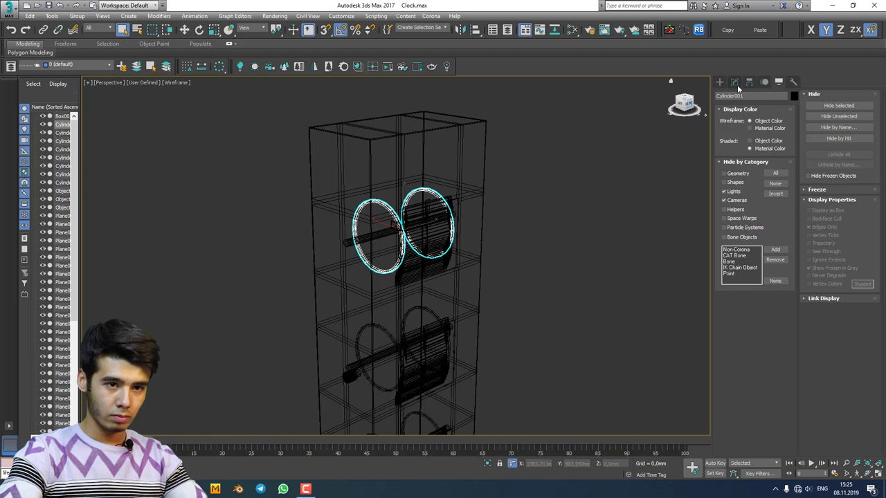
click(735, 83)
scroll(399, 225, up, 4)
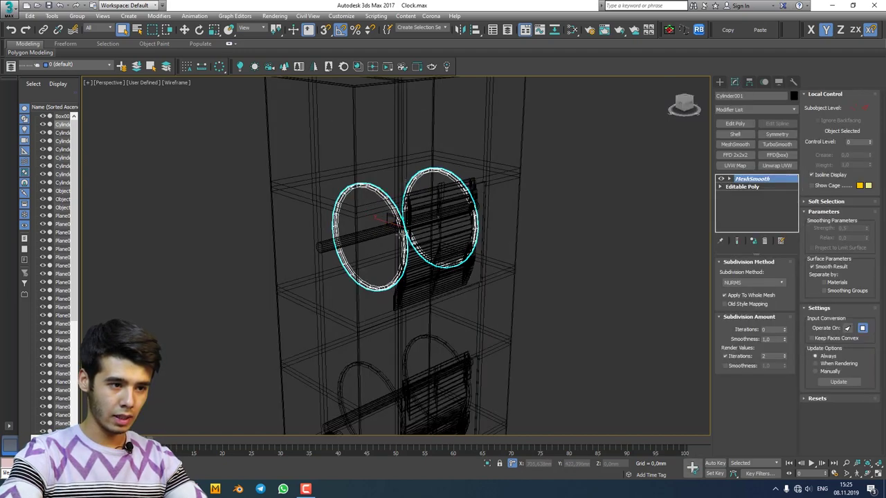
click(378, 232)
scroll(378, 232, down, 8)
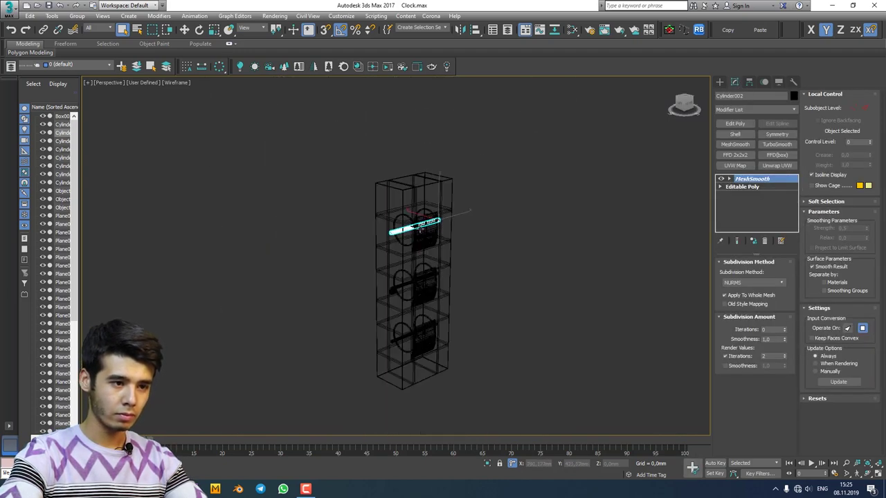
Step: Select all the cabinet objects and group them under the name Clock
drag(375, 183, 560, 311)
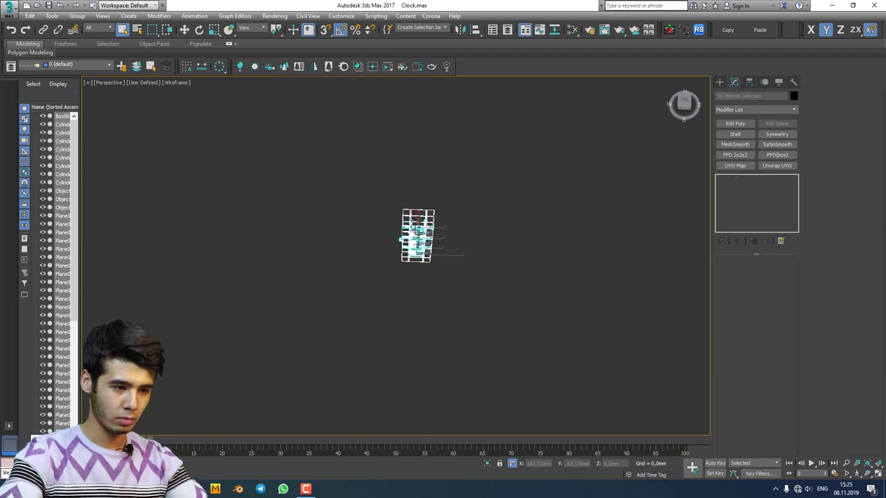
key(ctrl+g)
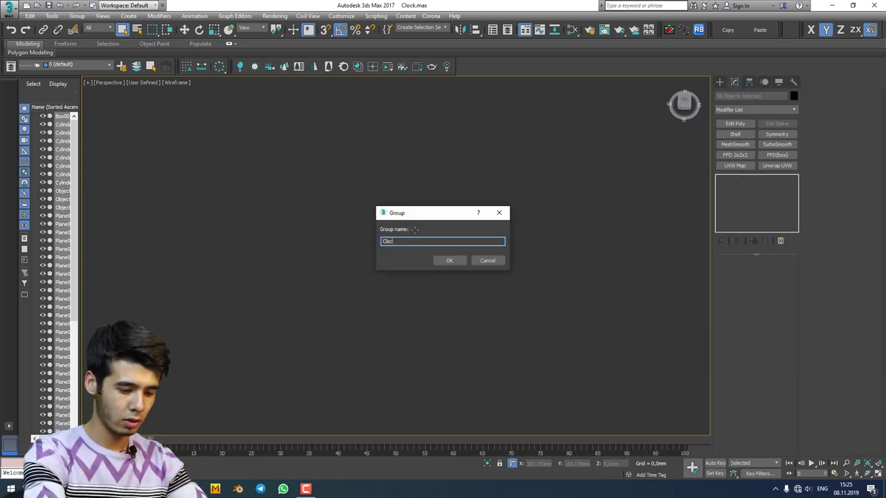
text(Clock)
key(Return)
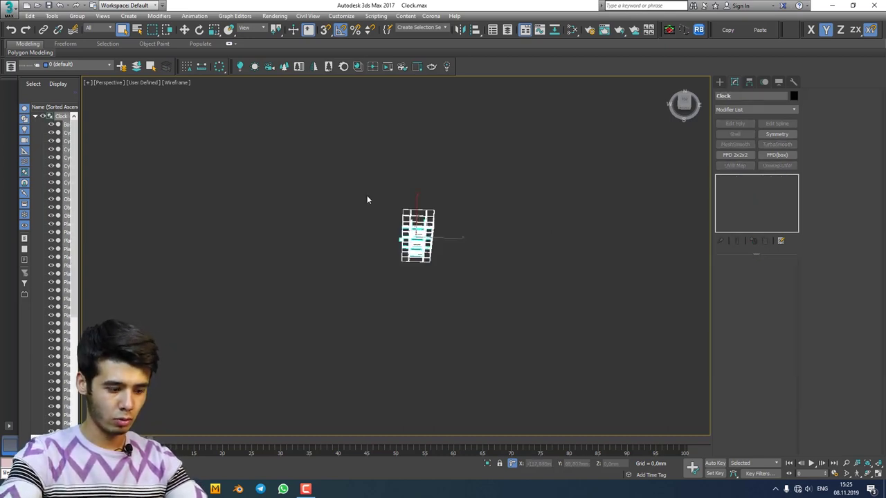
Step: Restore the four-viewport layout, frame the whole Clock model in the Front view and show that view's grid
key(w)
click(423, 190)
scroll(409, 223, up, 10)
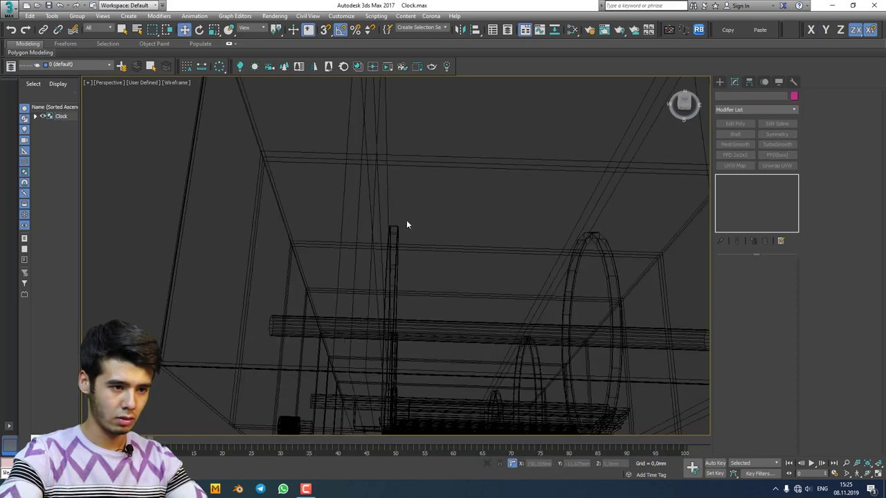
scroll(406, 220, down, 10)
click(407, 205)
scroll(434, 177, up, 3)
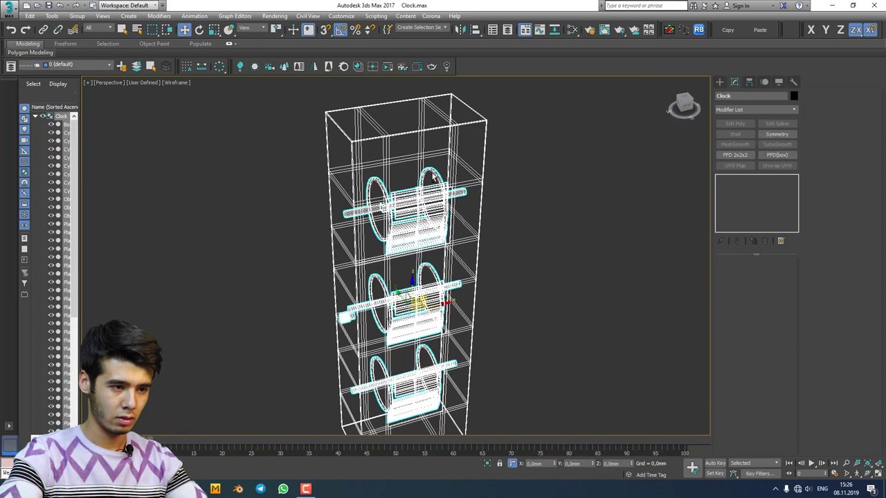
scroll(434, 177, down, 2)
key(alt+w)
click(458, 173)
key(f)
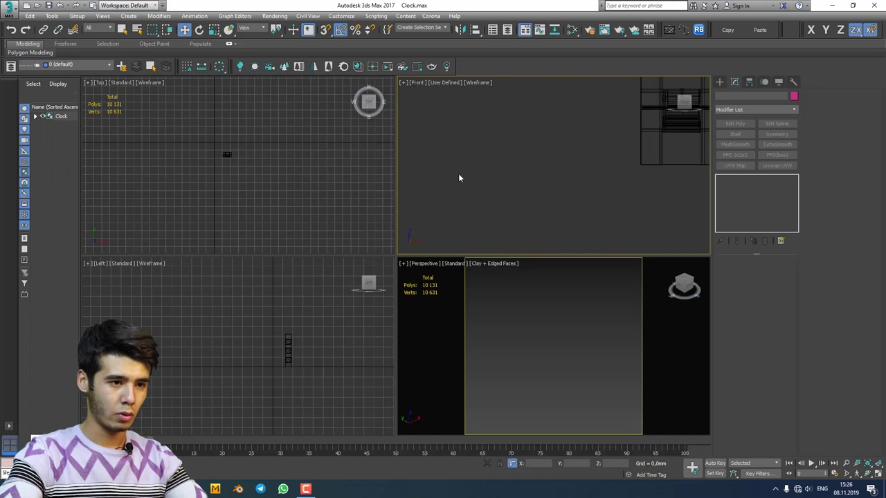
key(z)
key(g)
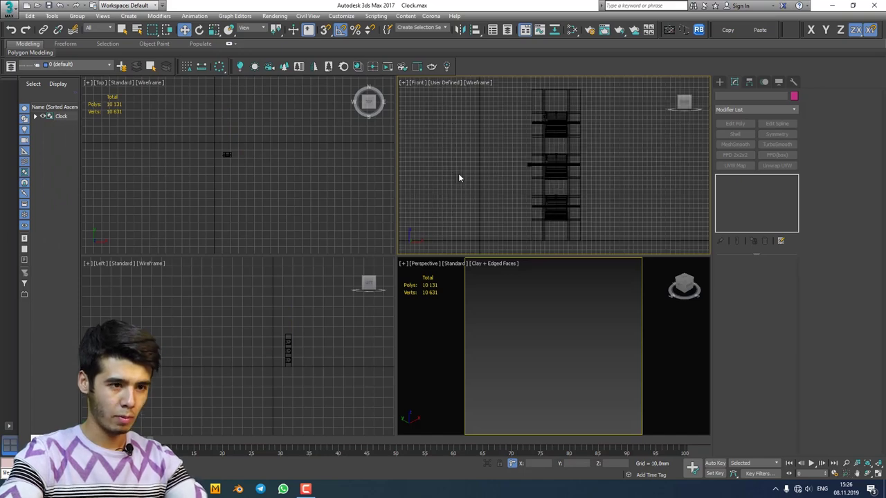
key(z)
Step: Move the Clock group to the grid origin in the Top view using snapping, and shift it freely about 8.8 mm along negative Y
click(317, 192)
scroll(228, 180, down, 5)
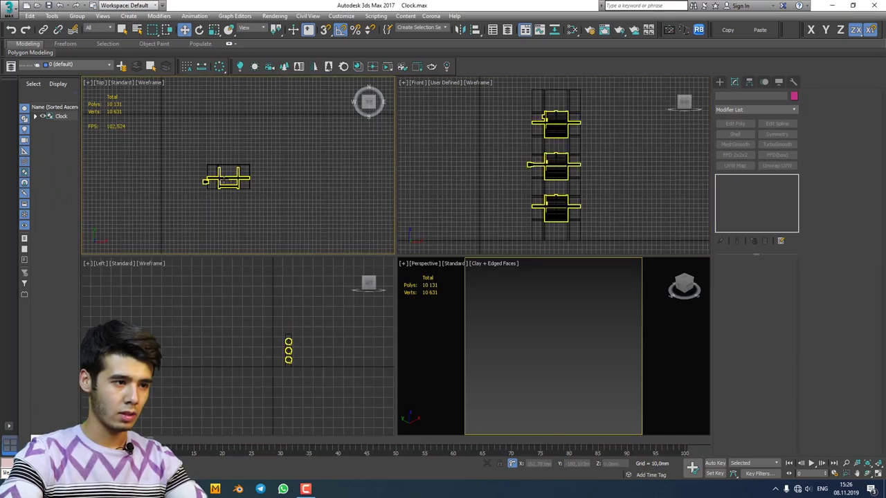
click(224, 181)
drag(259, 209, 199, 144)
key(s)
scroll(200, 142, up, 4)
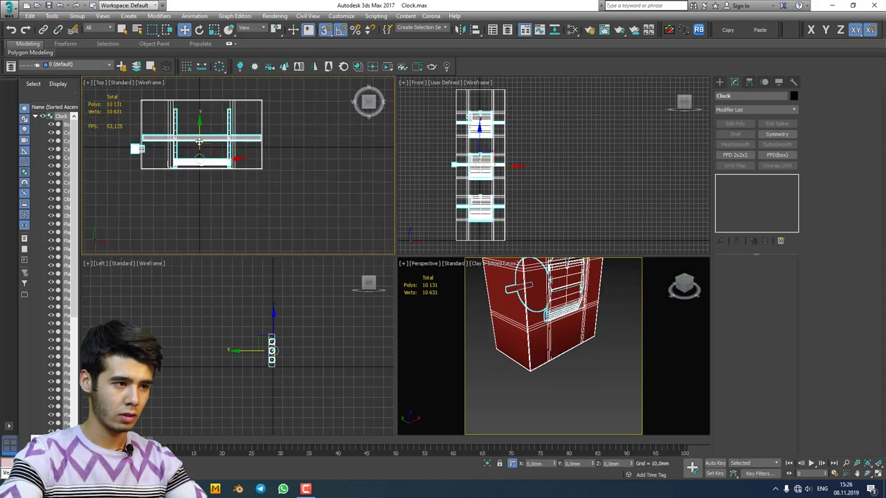
key(s)
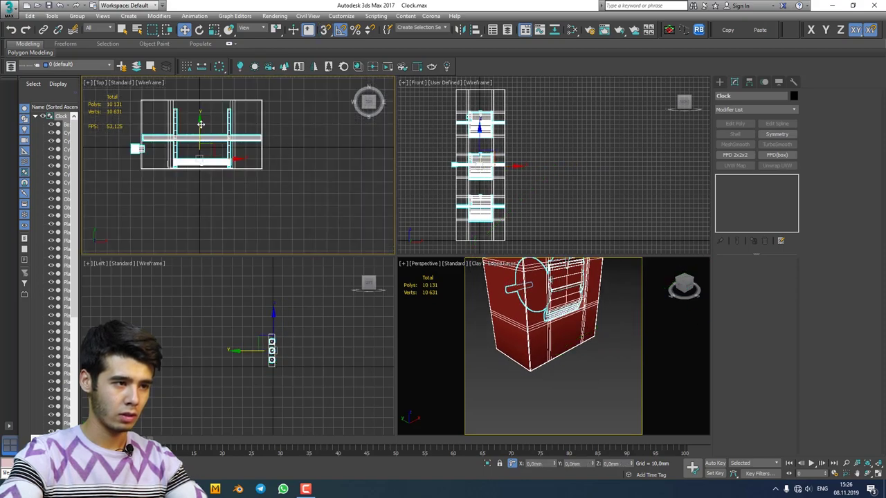
drag(200, 123, 200, 136)
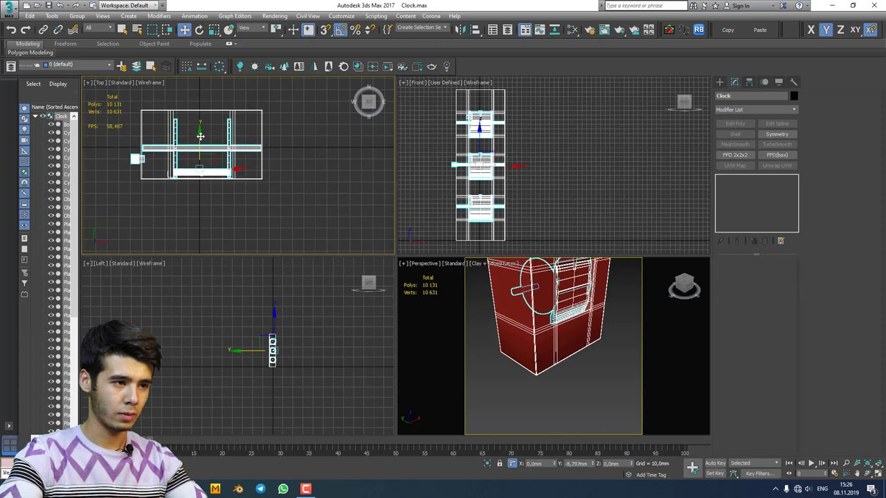
Step: Deselect the Clock group, frame it in all viewports and turn the Perspective view towards the cabinet's front
click(292, 145)
key(ctrl+shift+z)
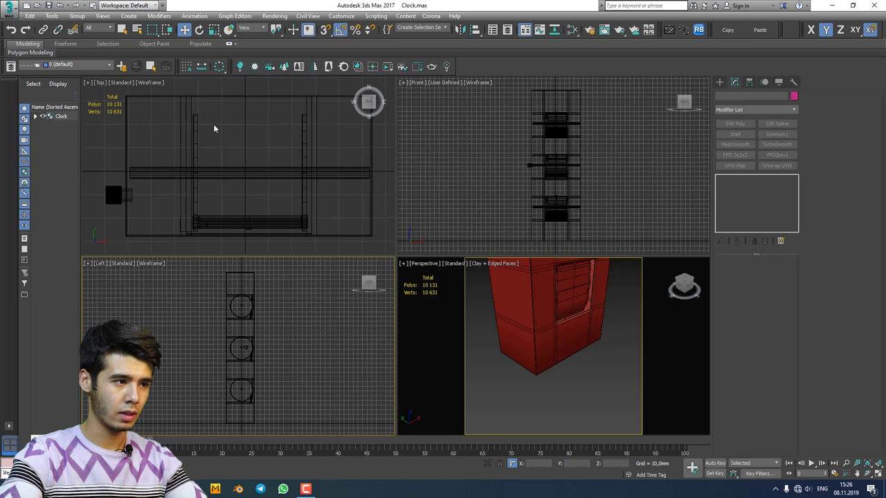
click(566, 168)
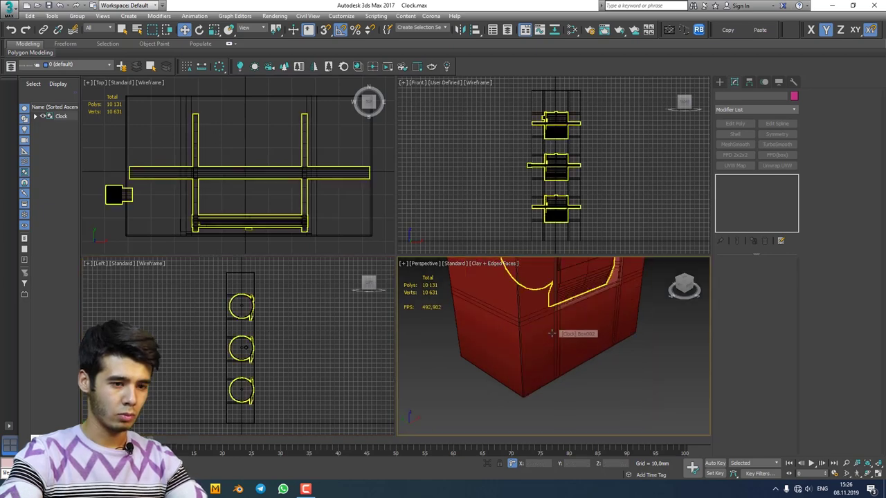
key(z)
key(ctrl+d)
mouse_move(561, 329)
mouse_down()
mouse_move(578, 363)
mouse_move(566, 346)
mouse_up()
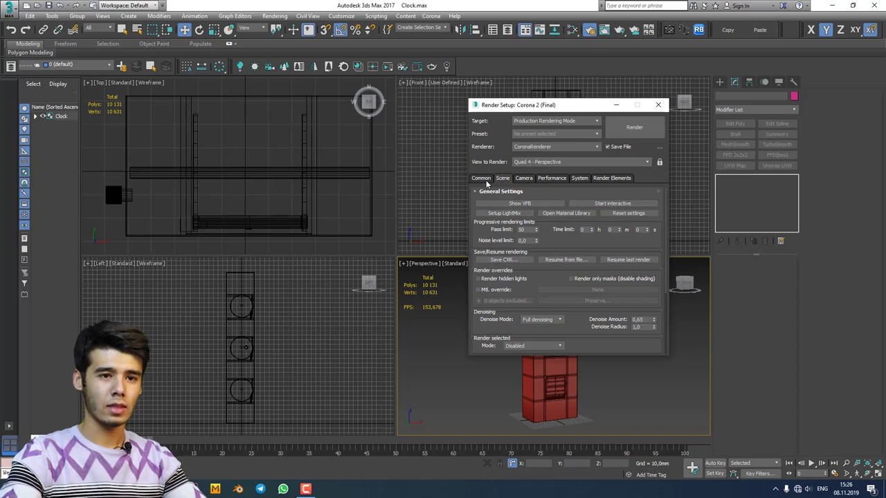
Step: Change the renderer to ART Renderer in Render Setup and switch it back to CoronaRenderer
click(554, 147)
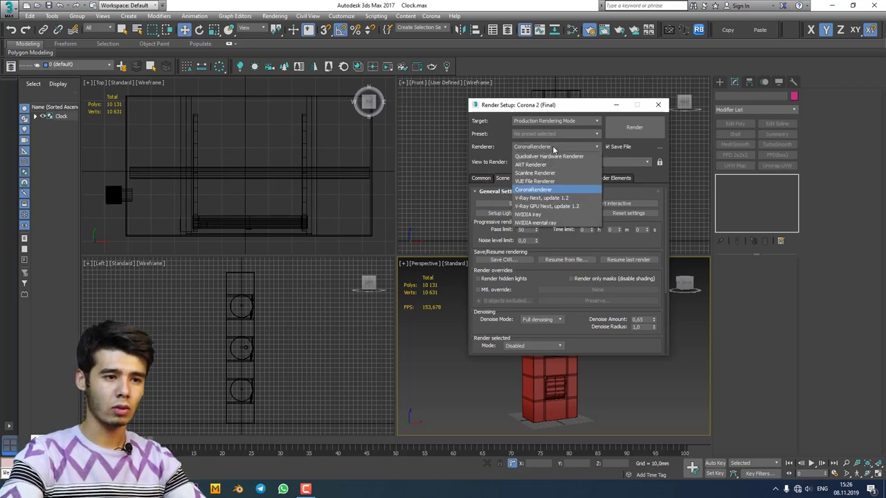
click(495, 148)
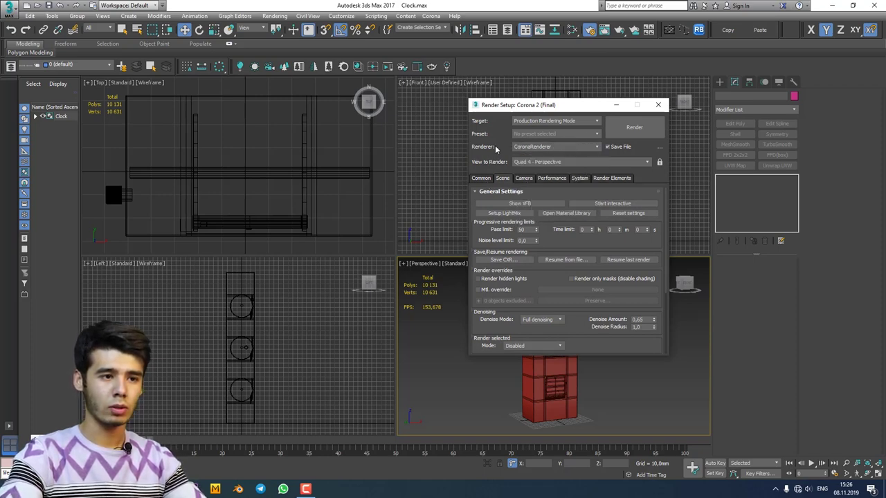
click(547, 147)
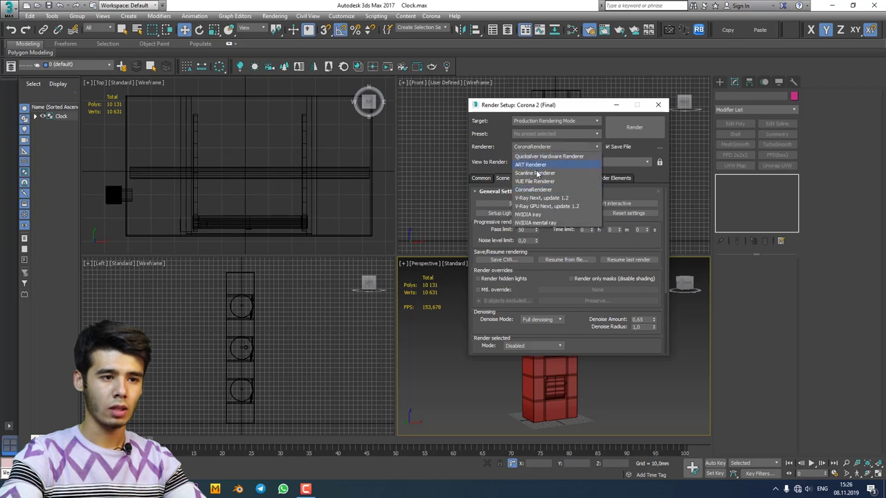
key(Escape)
click(550, 147)
click(530, 165)
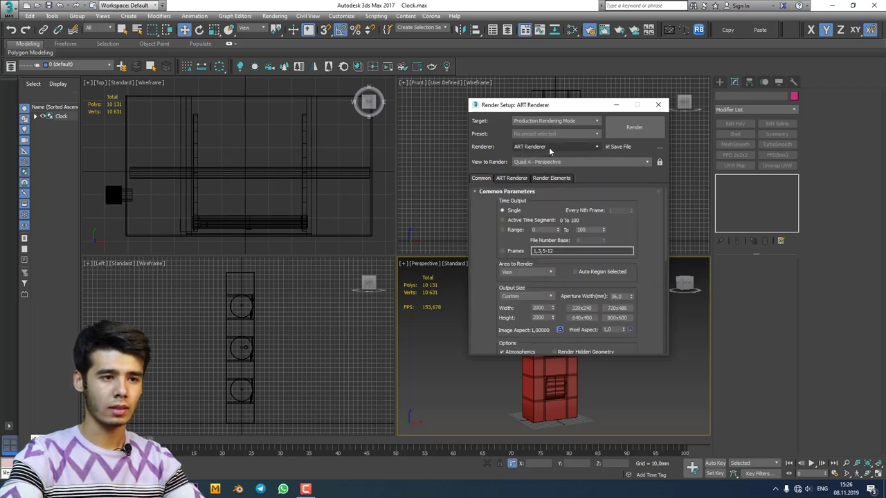
click(546, 147)
click(537, 190)
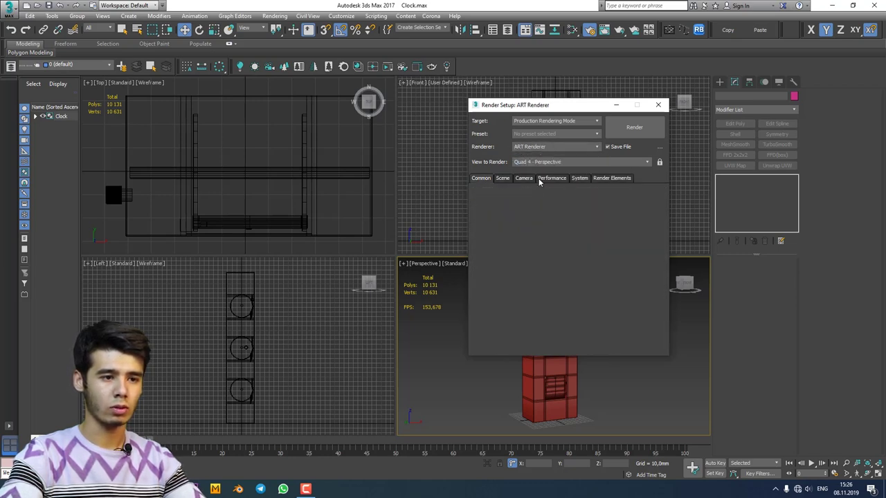
Step: Set the render output size to 640x480 and turn off saving the render to a file
click(485, 180)
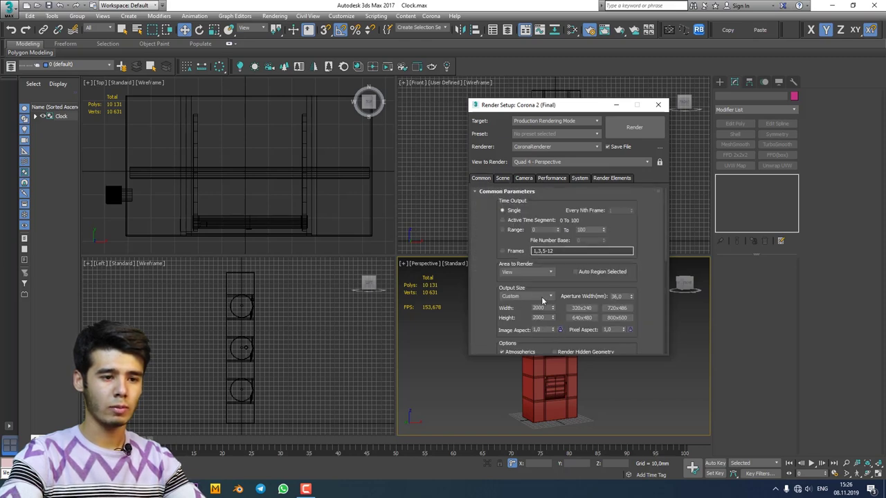
click(585, 319)
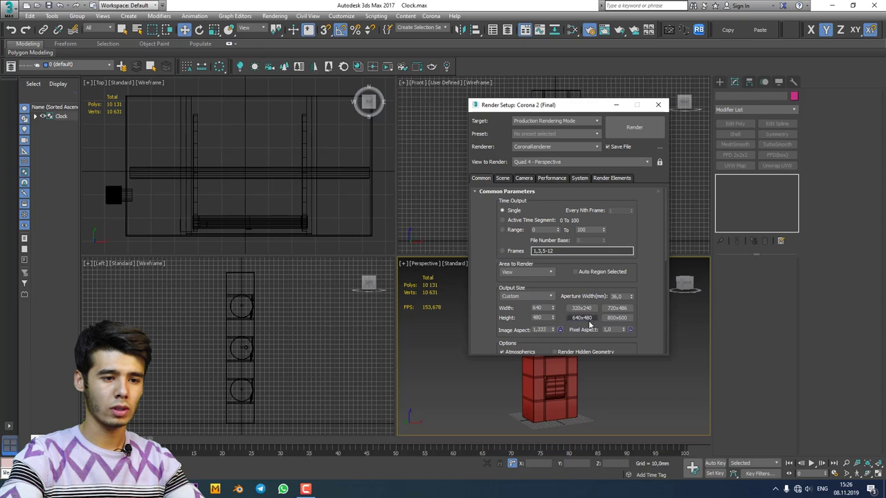
drag(519, 304, 633, 104)
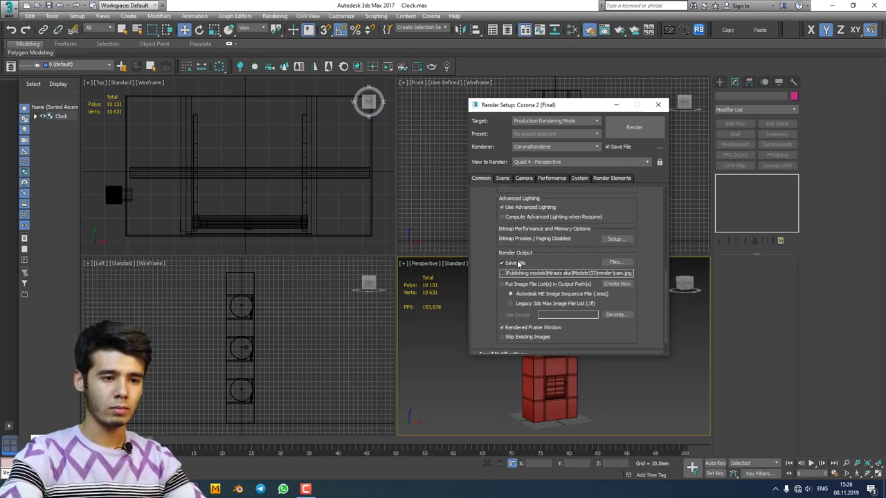
drag(656, 208, 644, 326)
Step: Delete the CMasking_ID element and the other listed render element, and close Render Setup
click(629, 178)
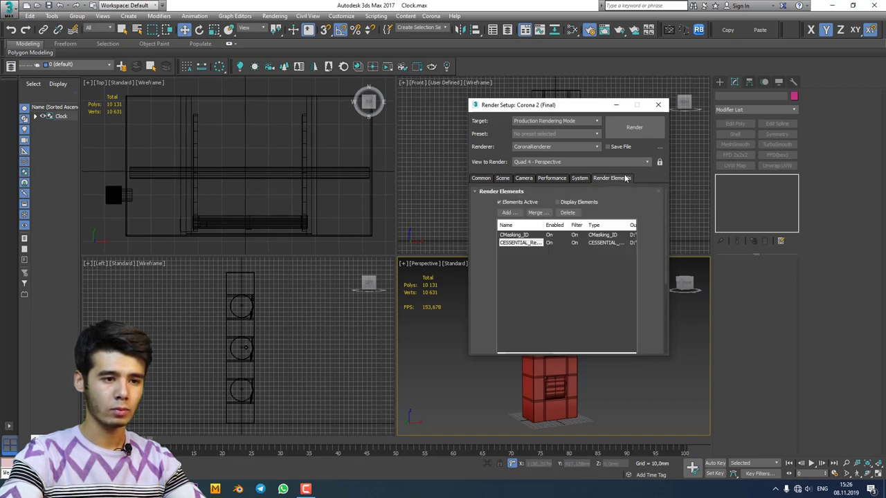
click(523, 235)
click(567, 212)
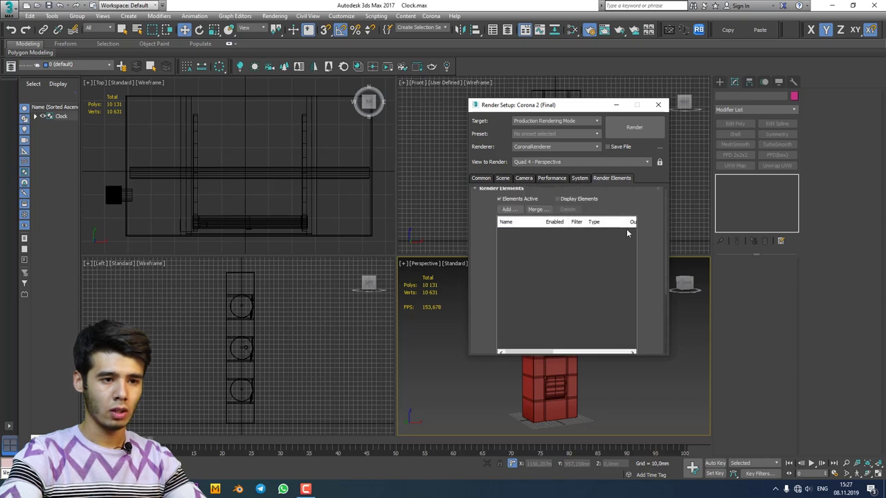
click(489, 179)
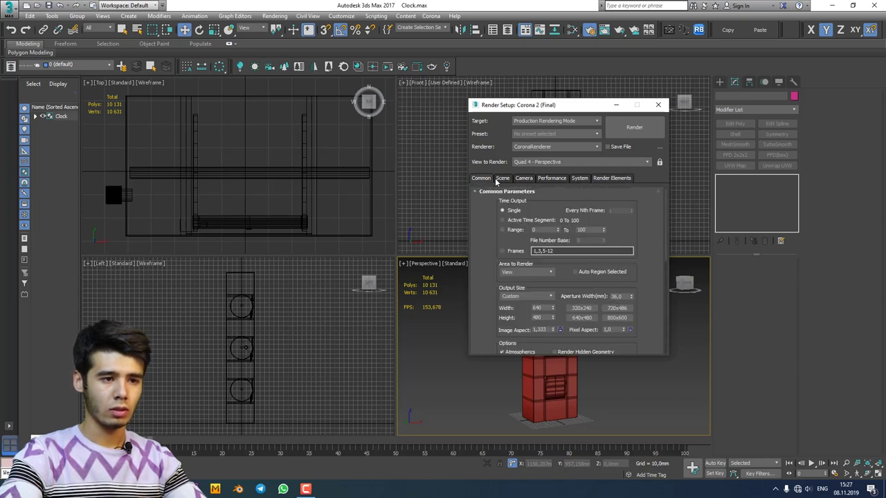
click(507, 179)
click(482, 179)
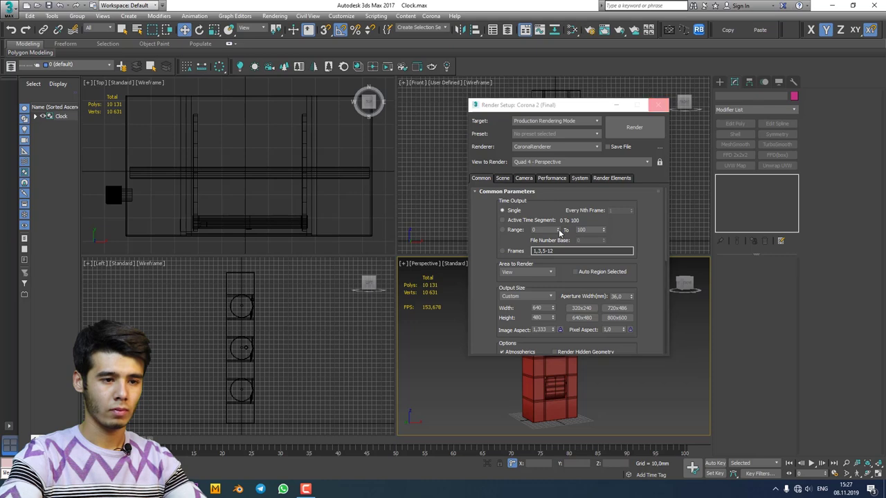
click(659, 104)
Step: Maximize the Perspective viewport and check that the whole cabinet selects as one group, leaving it deselected
click(534, 285)
key(alt+w)
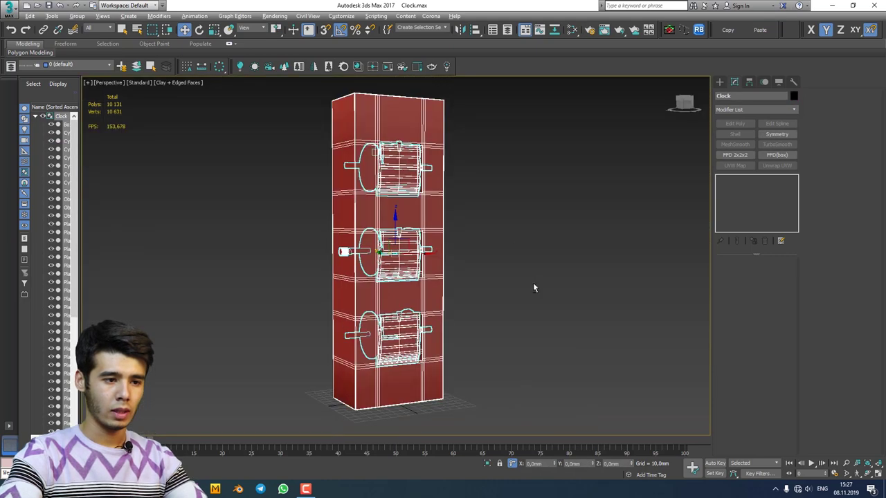
click(500, 234)
click(360, 209)
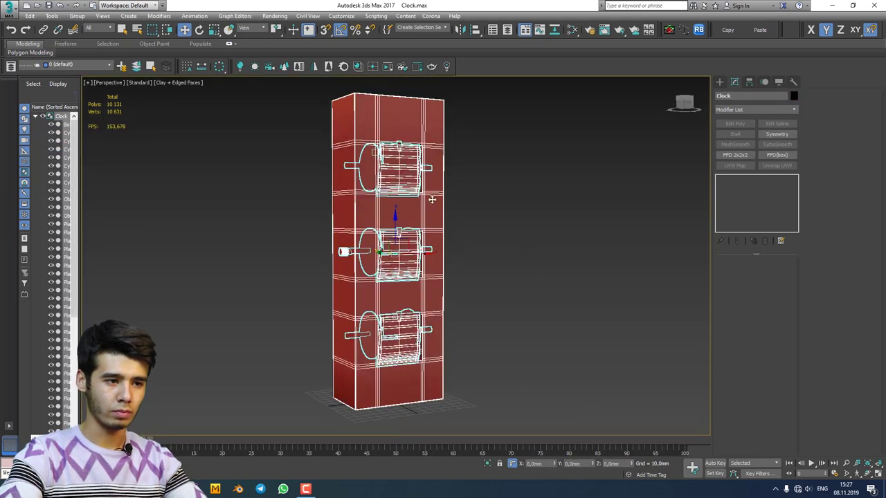
click(452, 192)
Step: Start exporting the whole scene to a non-native format and browse to the D: drive for the destination
click(8, 8)
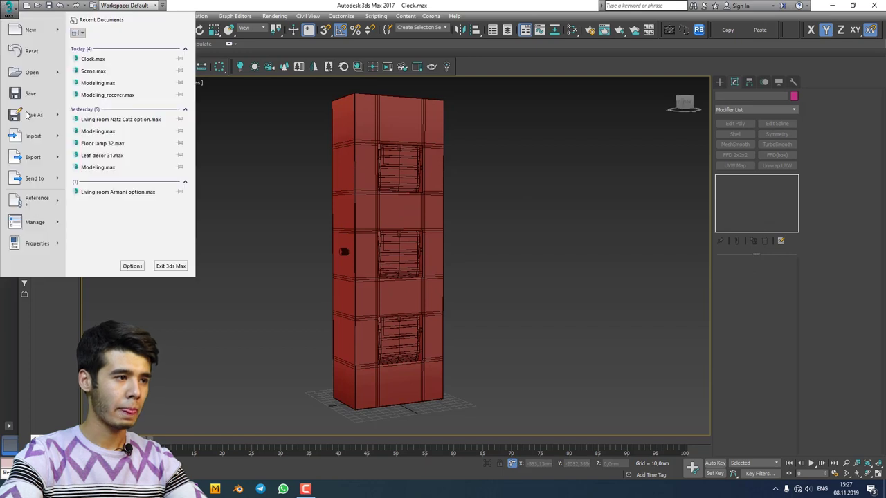
mouse_move(39, 159)
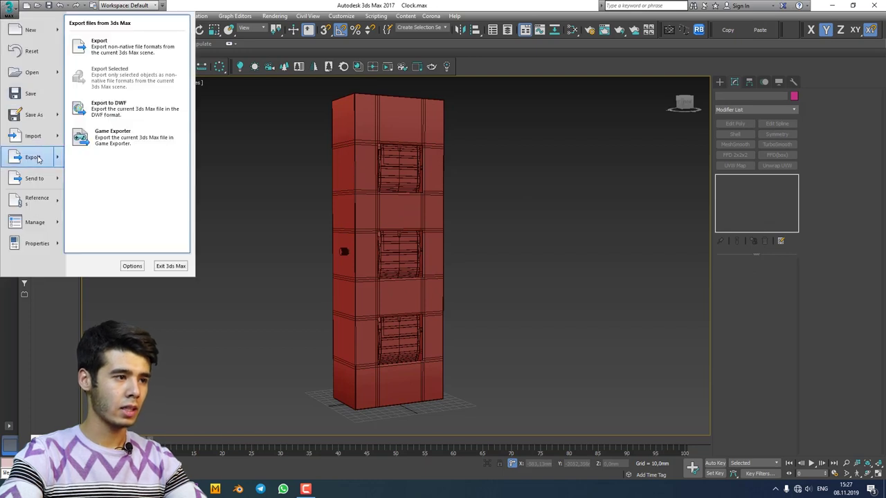
click(140, 52)
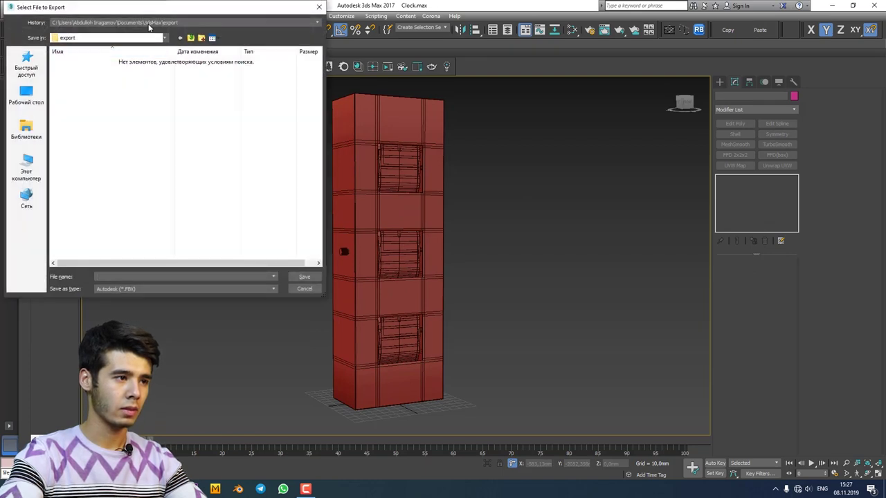
click(154, 23)
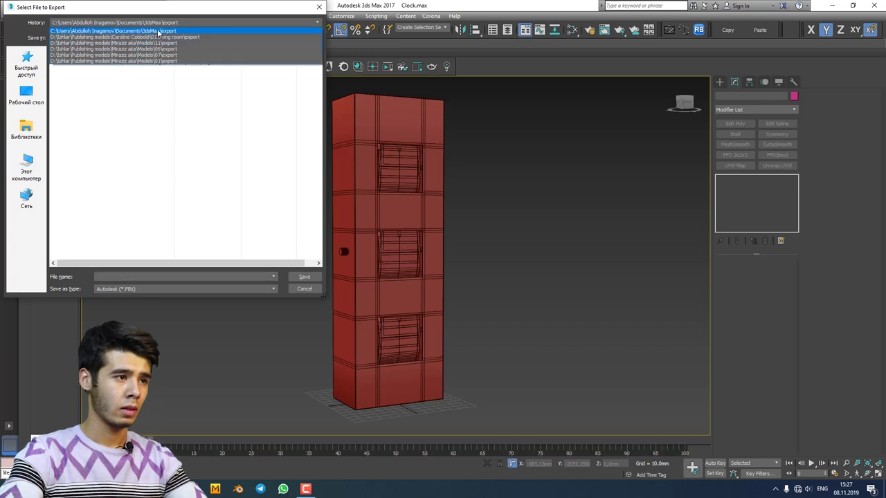
click(30, 168)
click(28, 170)
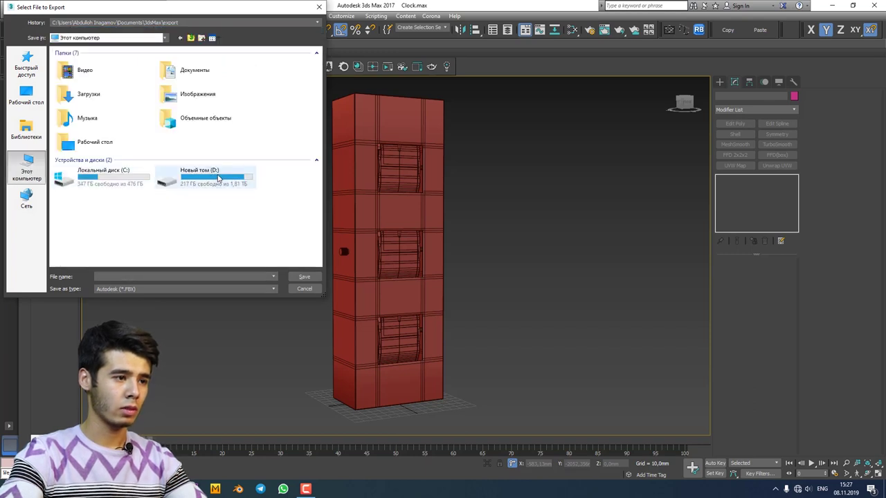
double_click(208, 178)
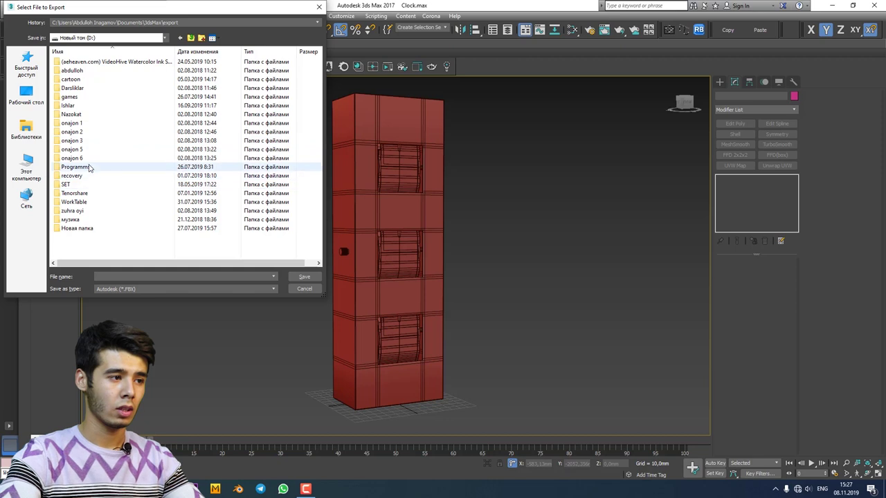
Step: Browse through Ishlar and Publishing models to the client's Models folder and open folder 33 as the export location
double_click(95, 107)
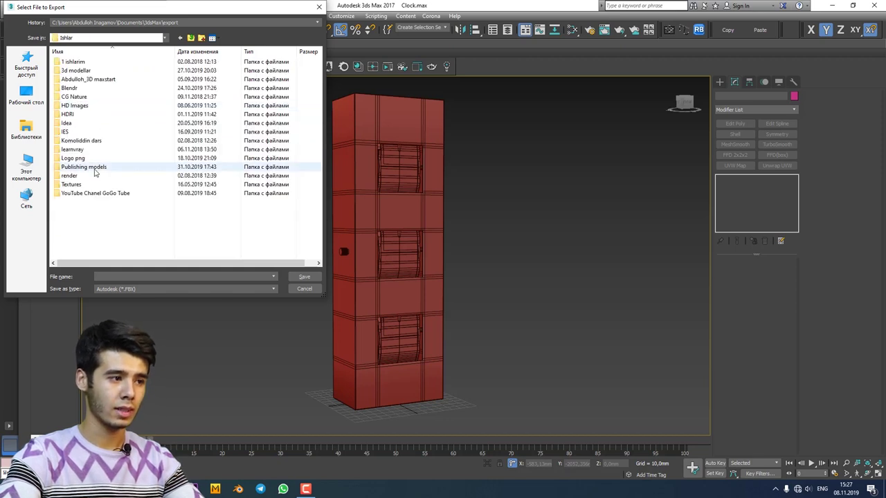
click(95, 172)
double_click(95, 171)
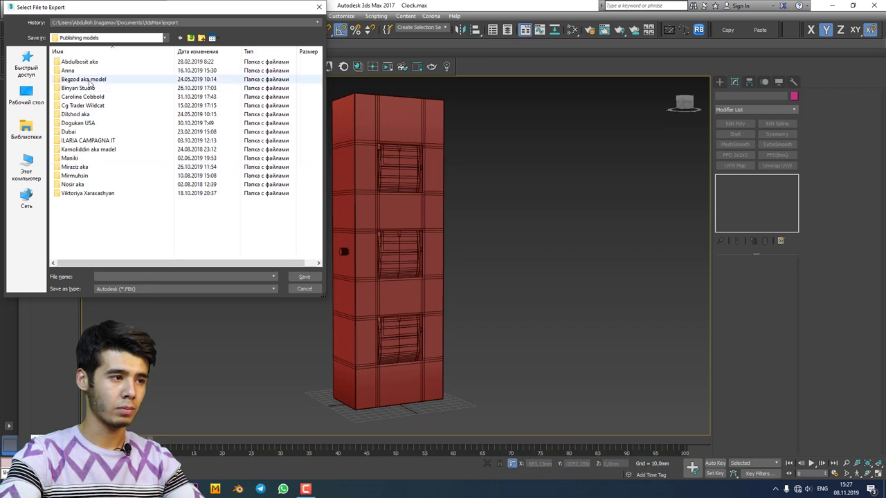
double_click(82, 168)
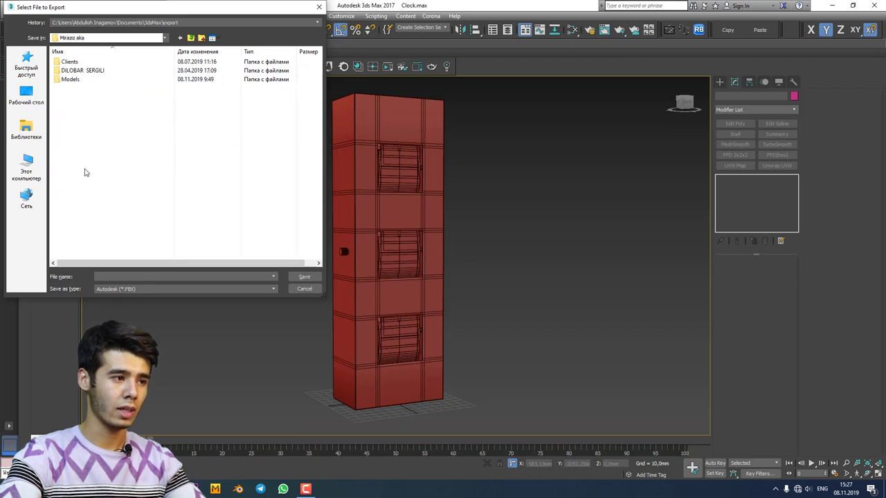
double_click(80, 81)
scroll(76, 216, down, 5)
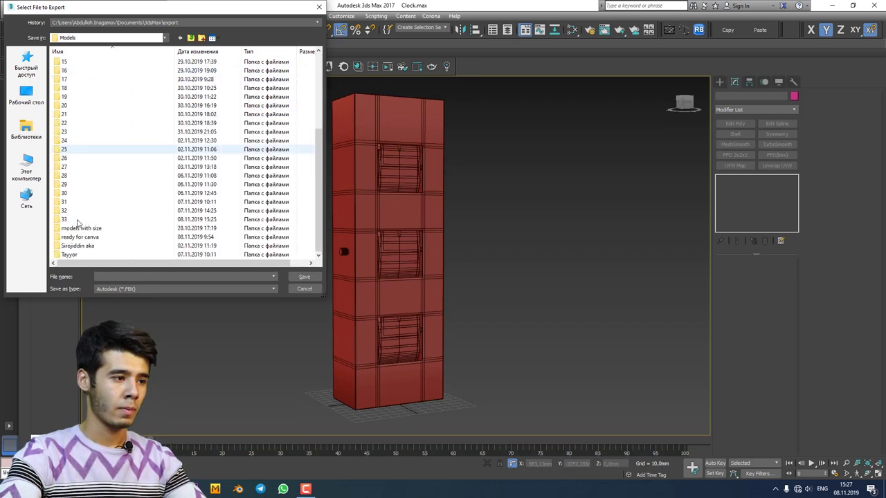
double_click(72, 219)
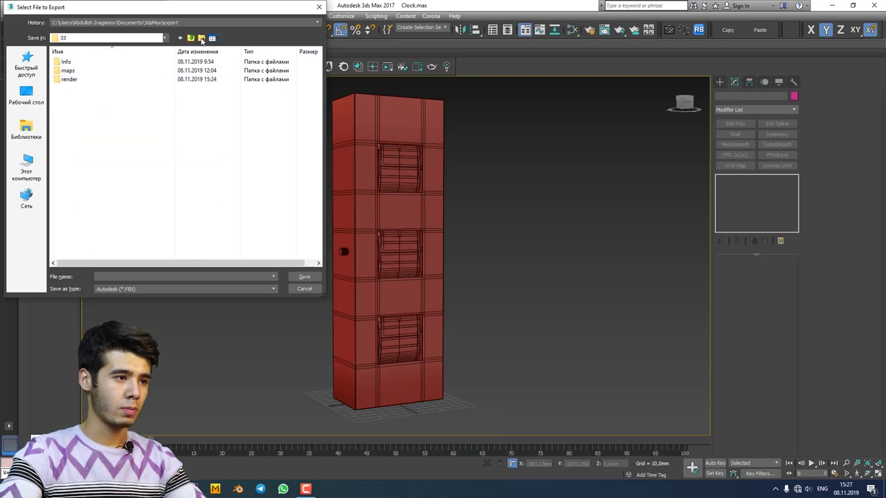
Step: Create a new folder named export inside folder 33 and open it
click(201, 37)
text(export)
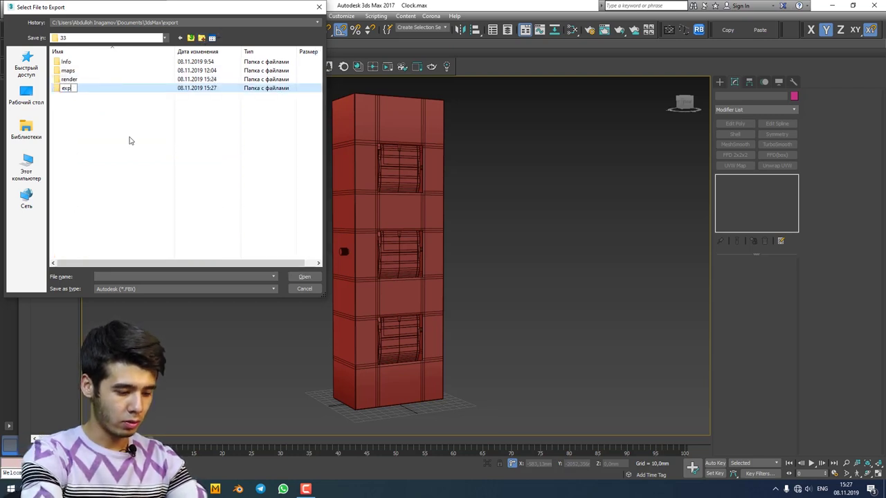
key(Return)
key(Return)
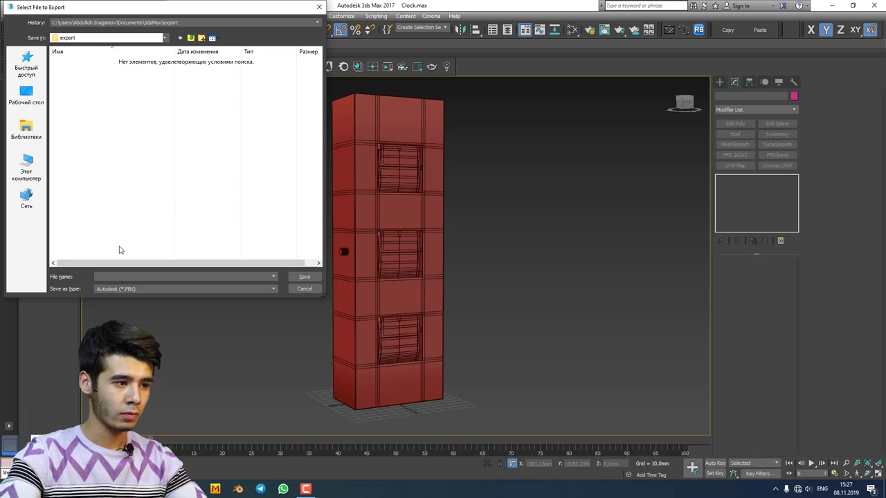
Step: Name the export file clock, keep the Autodesk (*.FBX) type, and proceed to the FBX export options
click(128, 276)
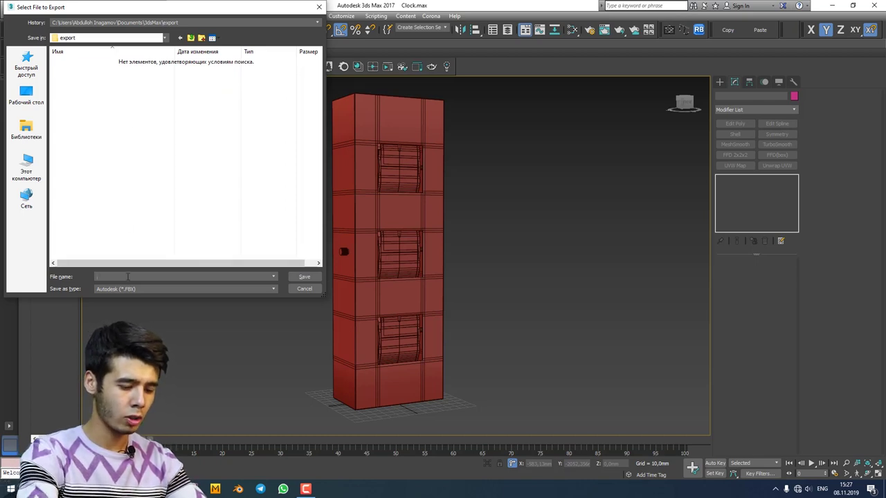
text(clock)
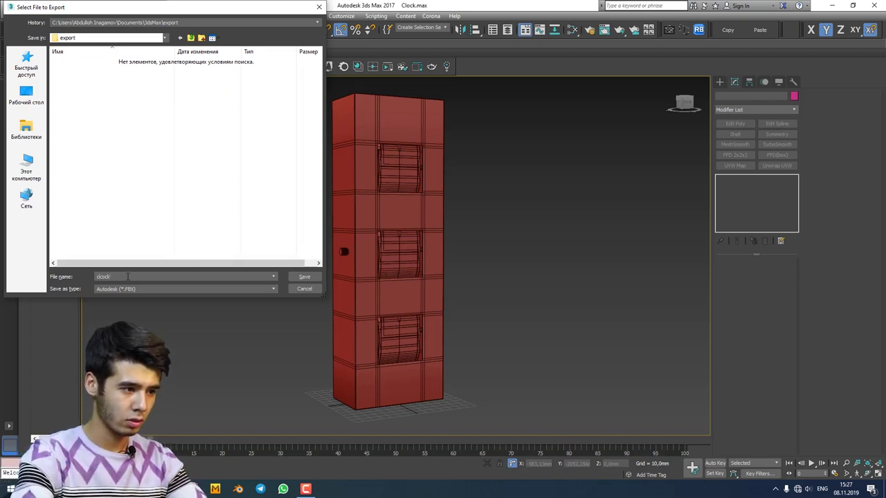
key(BackSpace)
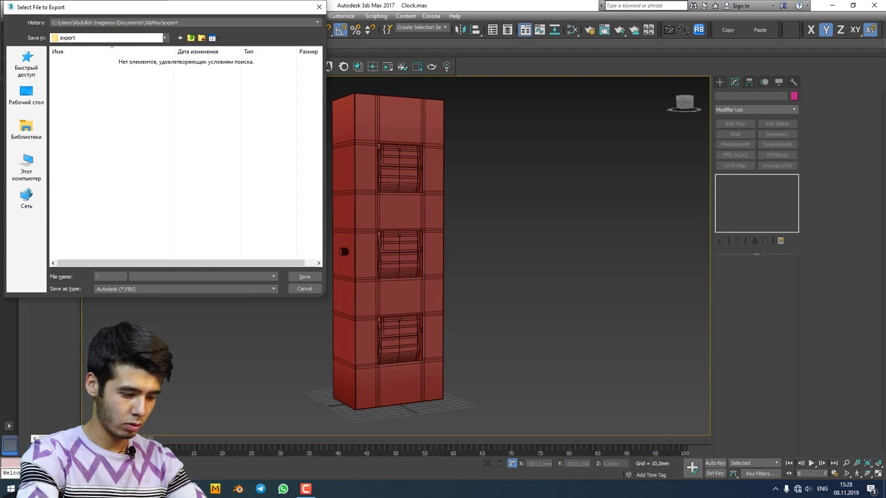
text(clock)
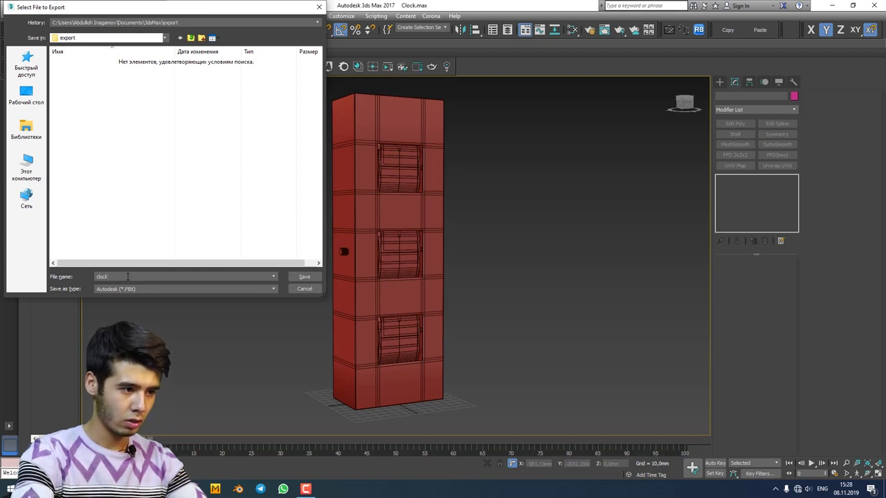
click(304, 276)
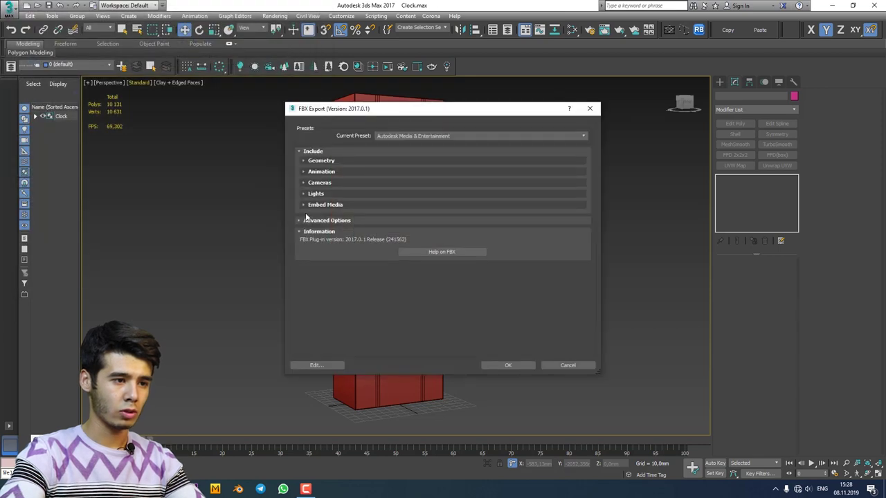
Step: Turn off TurboSmooth in the Geometry options of the FBX export
click(318, 160)
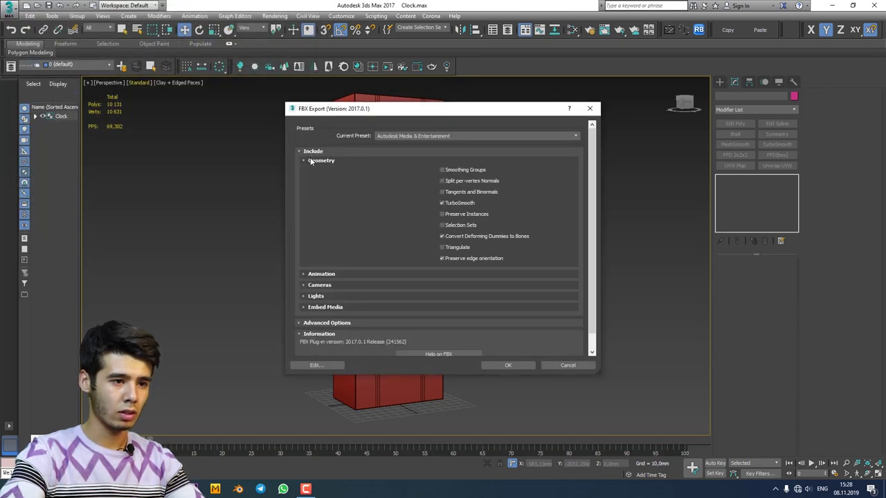
click(443, 204)
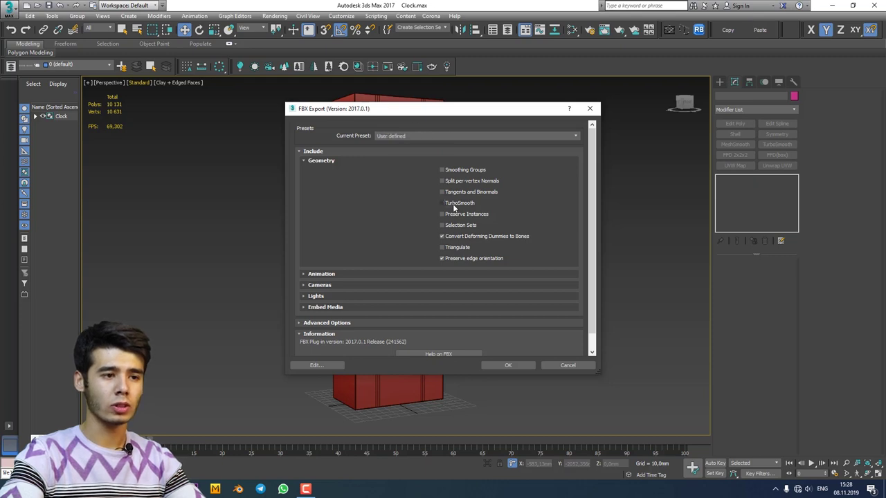
click(320, 160)
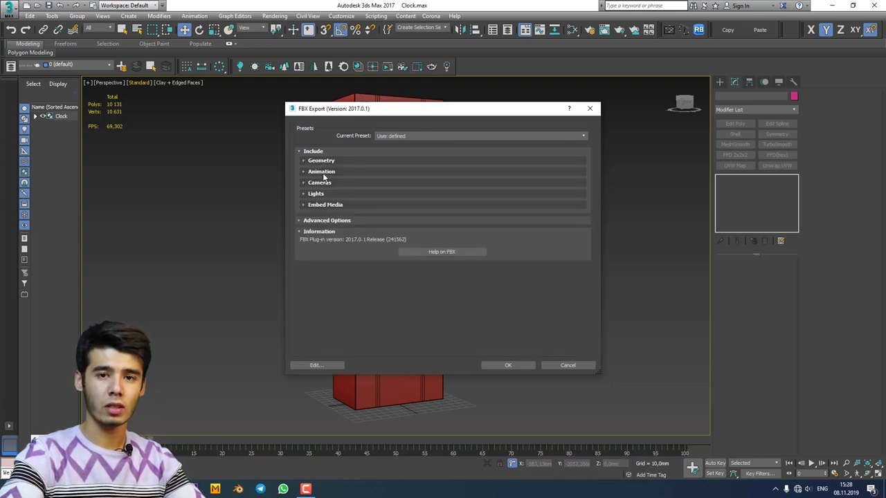
Step: Review the Animation, Cameras, Lights, Embed Media and Advanced Options sections of the FBX export settings
click(322, 171)
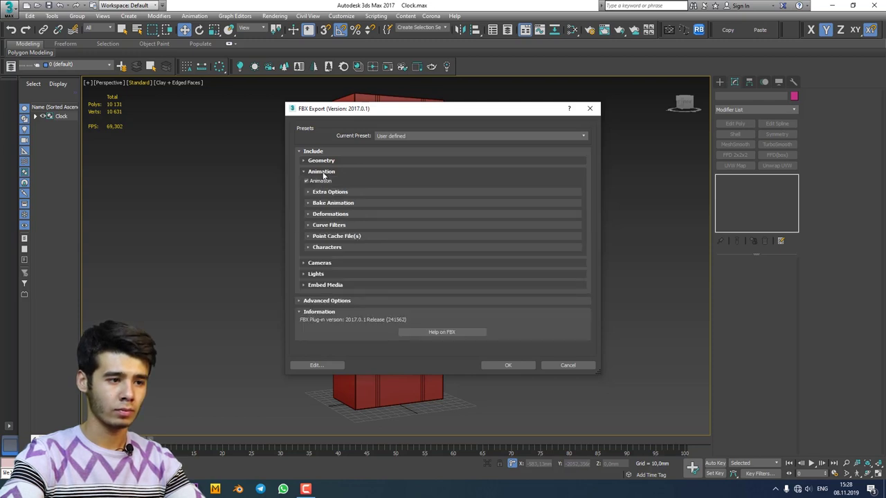
click(322, 171)
click(319, 182)
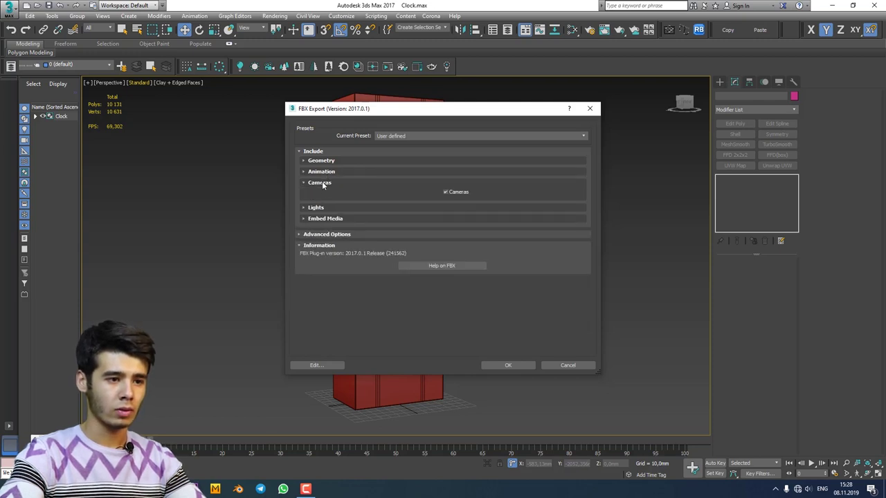
click(321, 183)
click(321, 194)
click(322, 194)
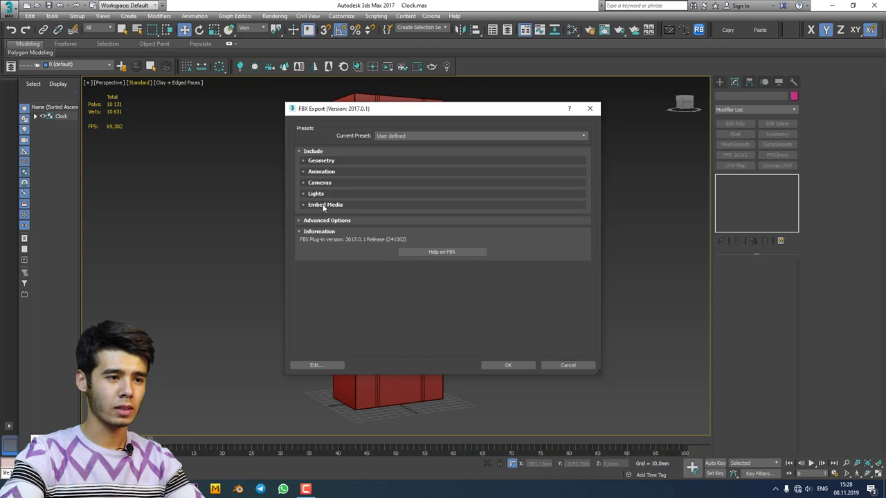
click(324, 204)
click(324, 204)
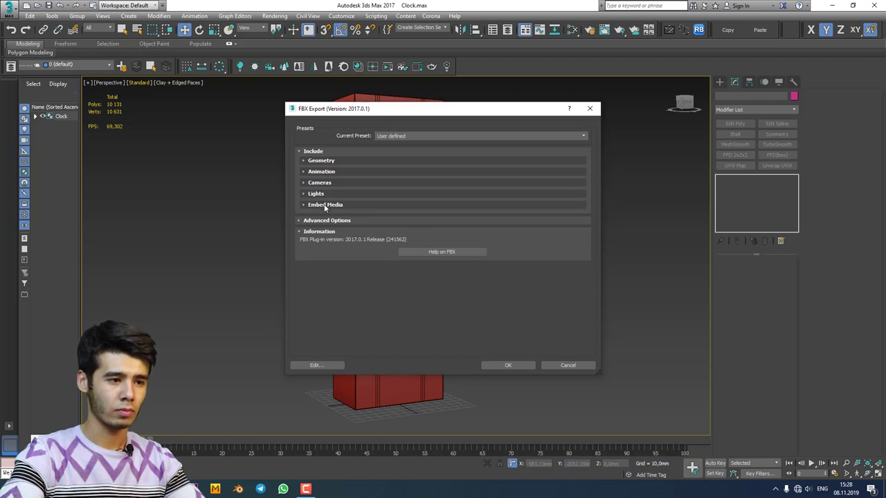
click(320, 221)
click(320, 221)
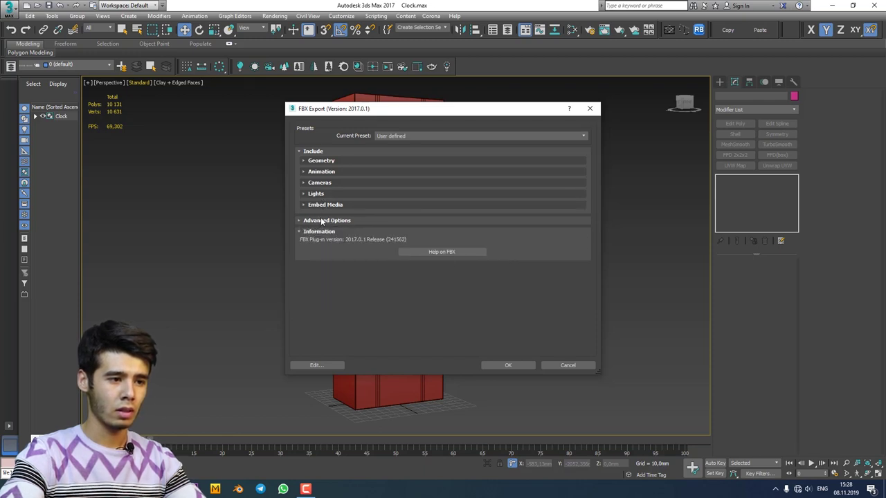
Step: Run the FBX export, dismiss the material warnings report, and switch to the Select Object tool
click(509, 364)
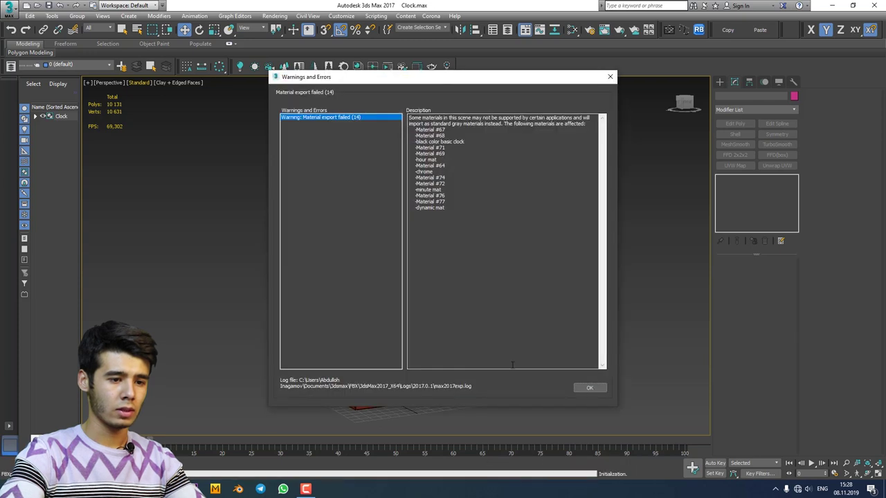
click(589, 387)
key(q)
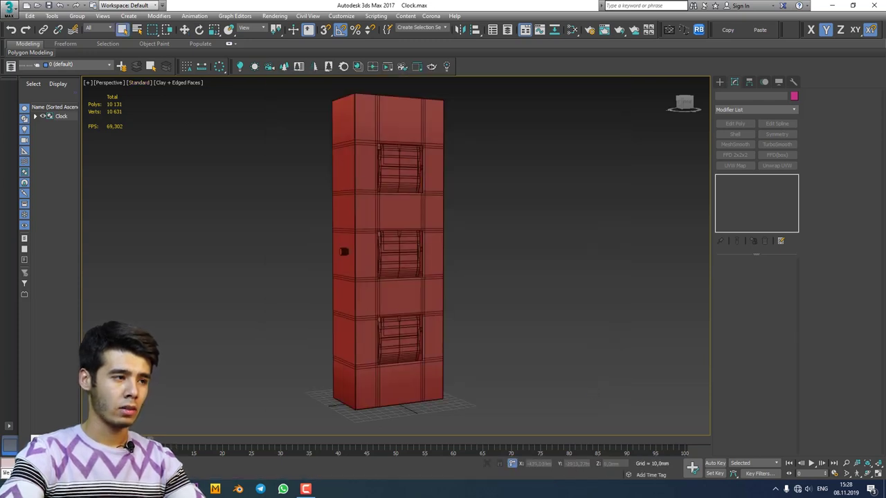
Step: Start a second scene export named clock in the same export folder, using the gw::OBJ-Exporter (*.OBJ) type
click(10, 9)
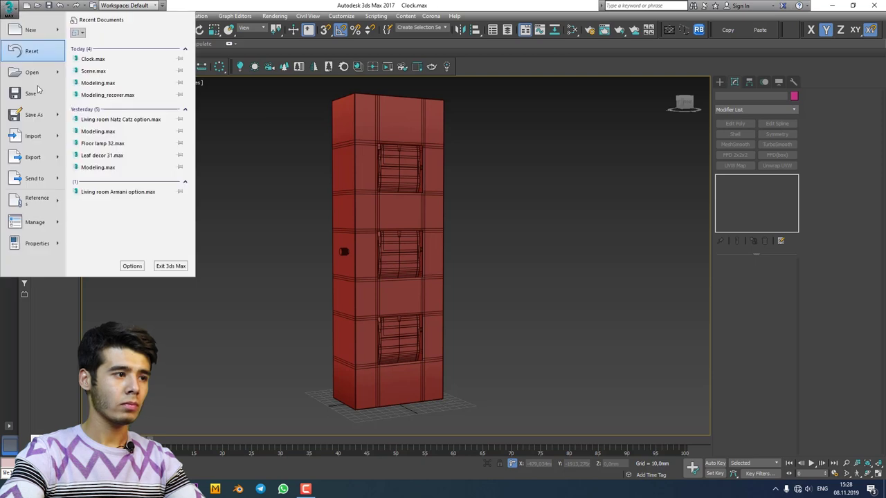
click(31, 159)
click(68, 62)
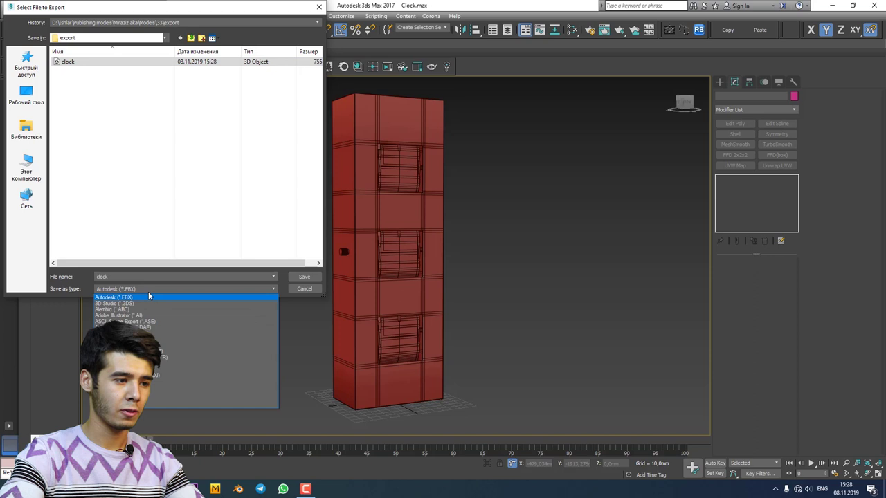
click(163, 369)
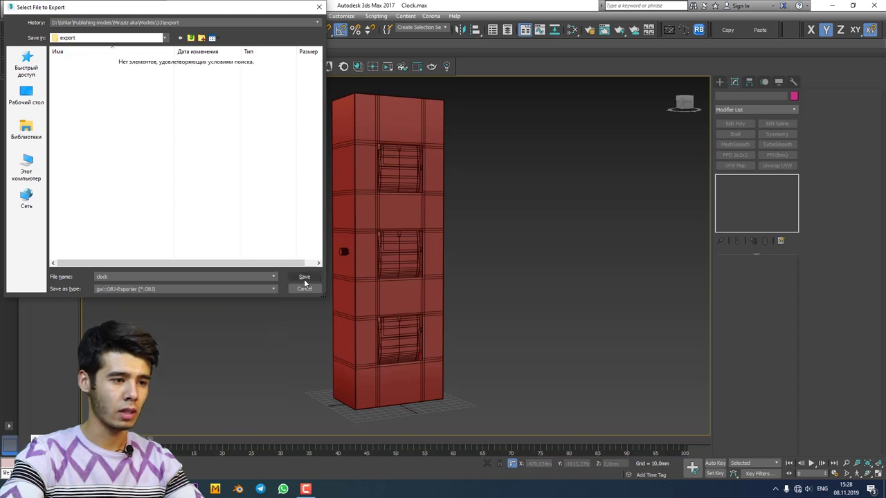
click(304, 278)
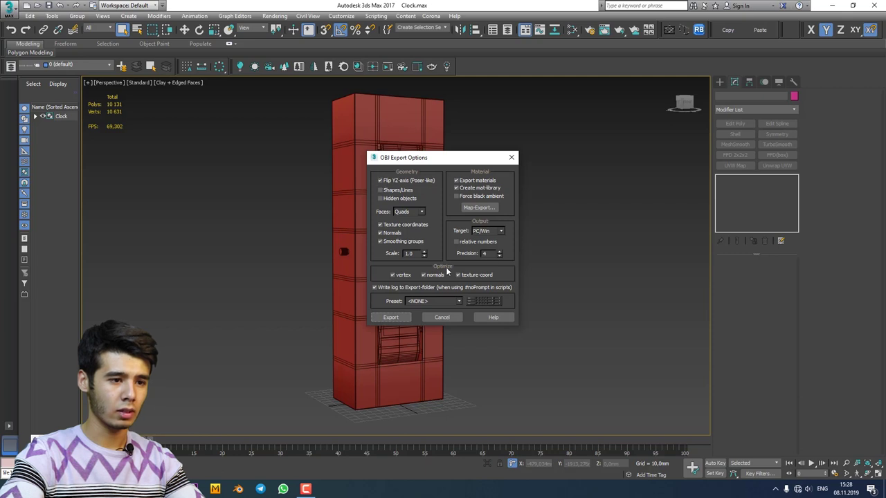
Step: Turn off Smoothing groups in the OBJ export options, export the model, and close the export report
click(398, 241)
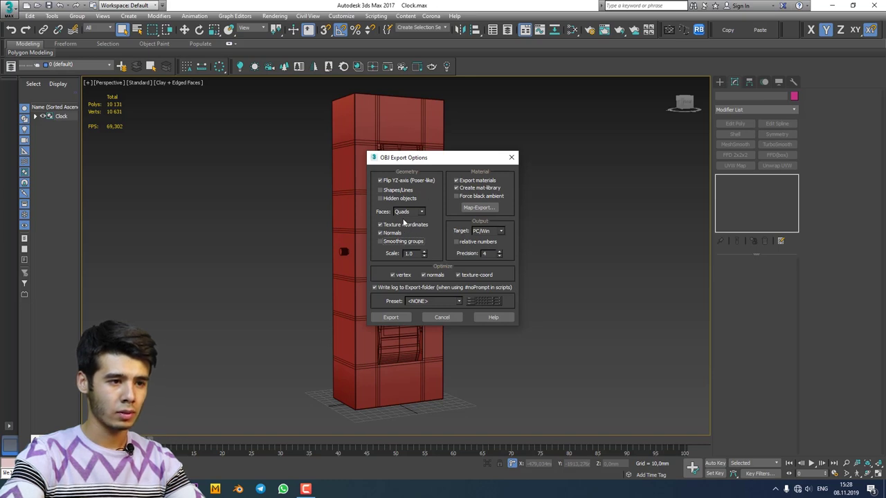
click(392, 316)
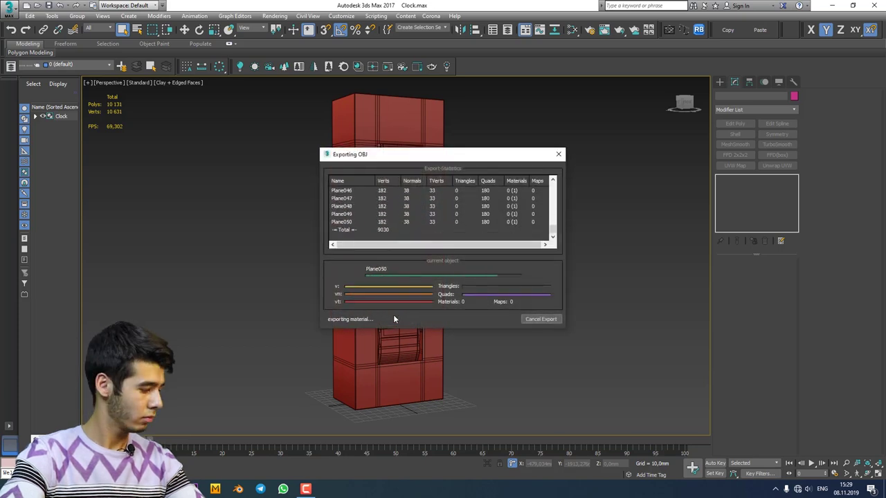
click(530, 317)
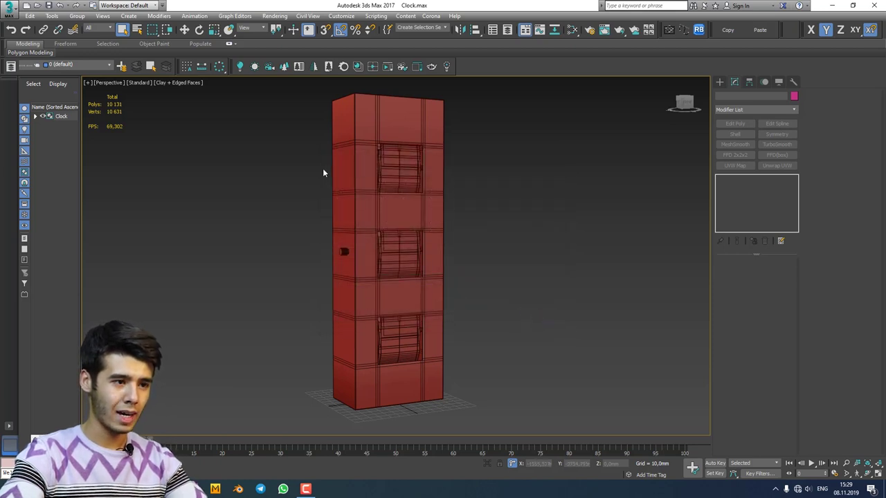
Step: Start a new empty scene in place of Clock.max and begin importing a file into it
click(7, 6)
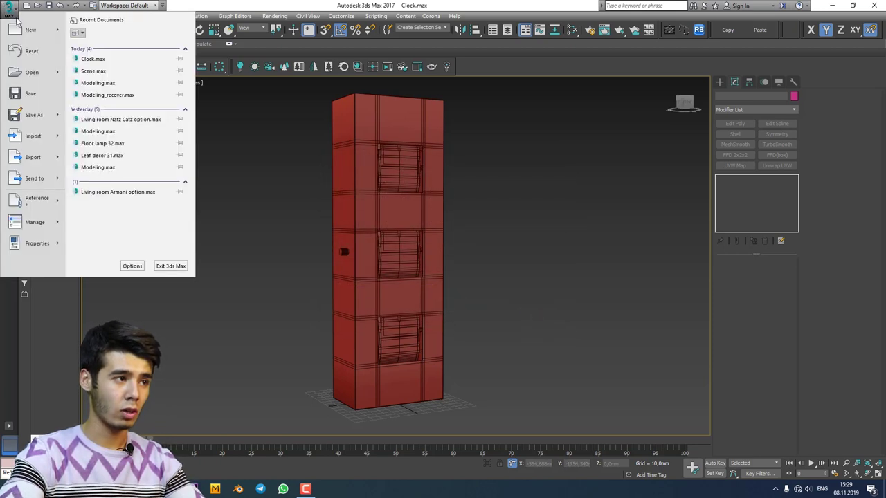
mouse_move(33, 31)
click(86, 41)
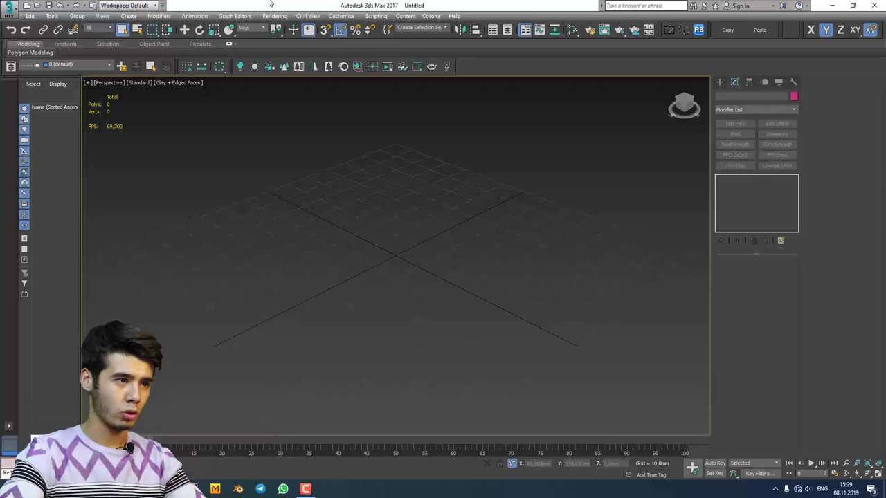
click(8, 7)
click(28, 132)
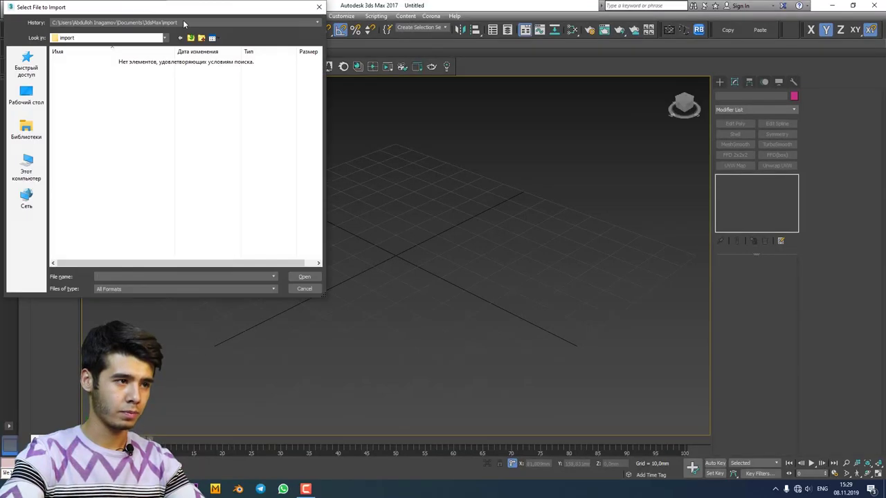
Step: Browse the import file selection from the 01 Living room export folder up to the Publishing models folder
click(183, 23)
click(194, 36)
click(194, 39)
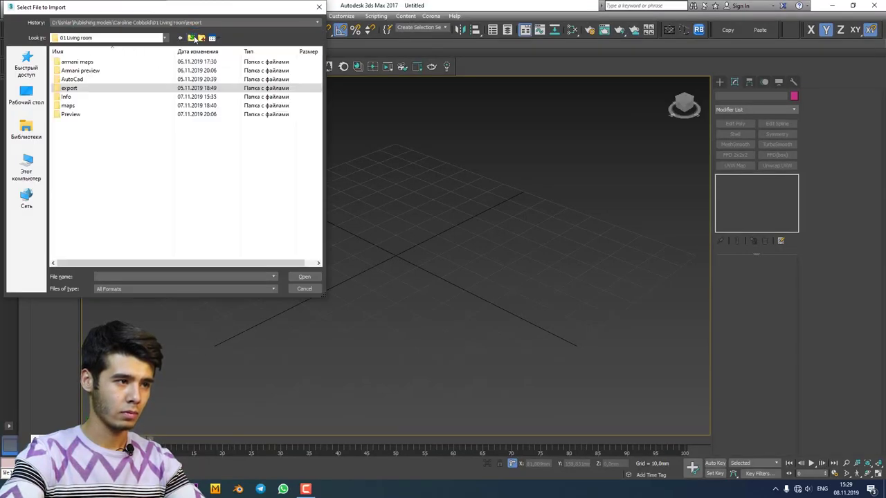
click(191, 38)
click(191, 38)
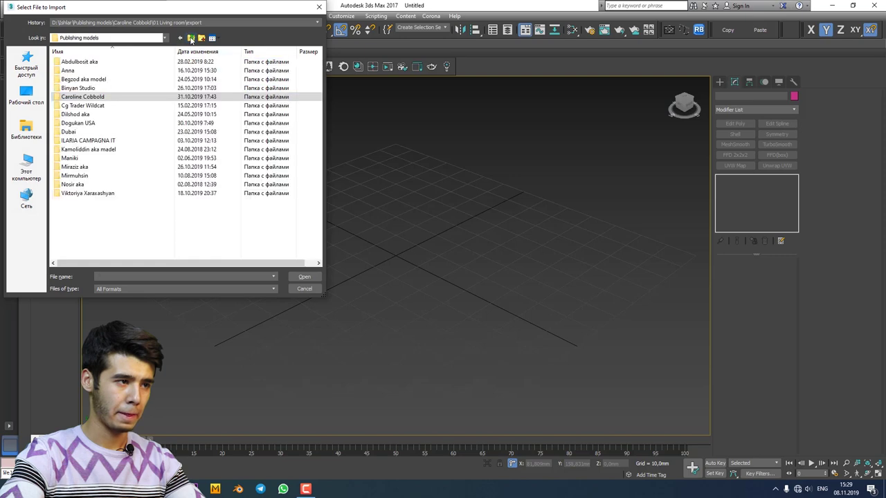
click(191, 38)
Step: Browse into the clock project's Models folder, open 33 and its export subfolder, and select the clock FBX file for import
double_click(89, 168)
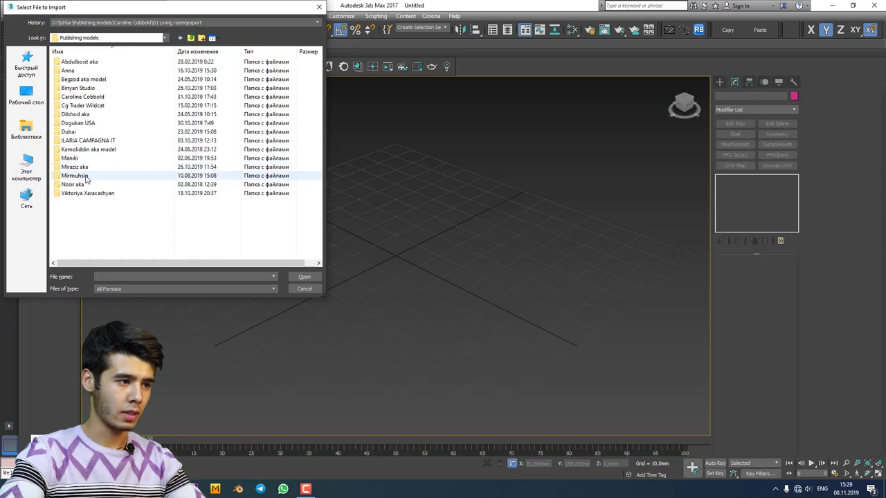
double_click(87, 168)
double_click(83, 80)
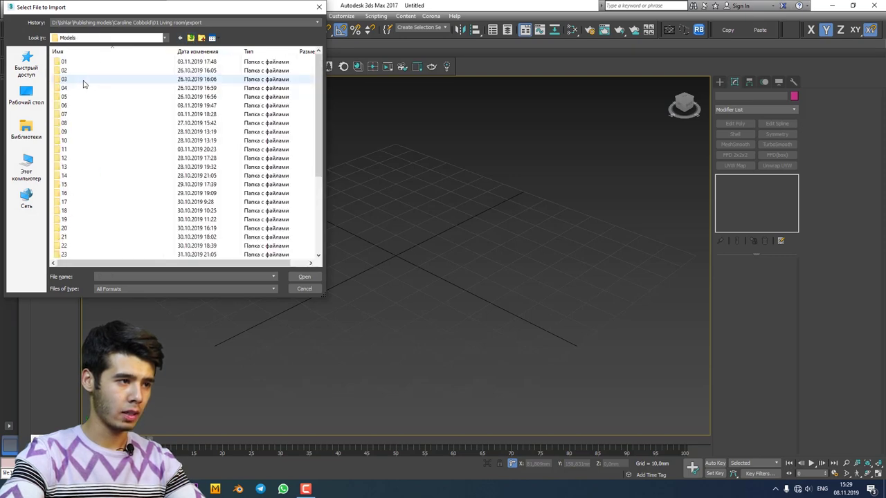
scroll(103, 225, down, 5)
double_click(83, 227)
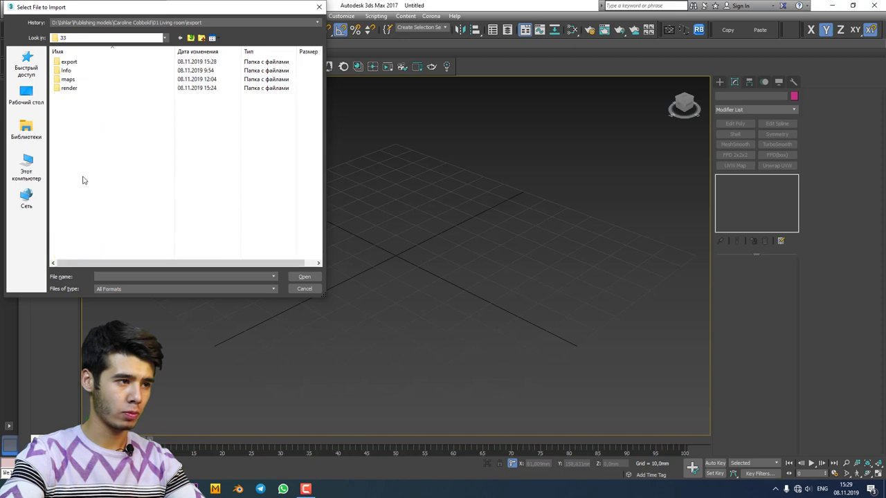
double_click(94, 62)
click(74, 79)
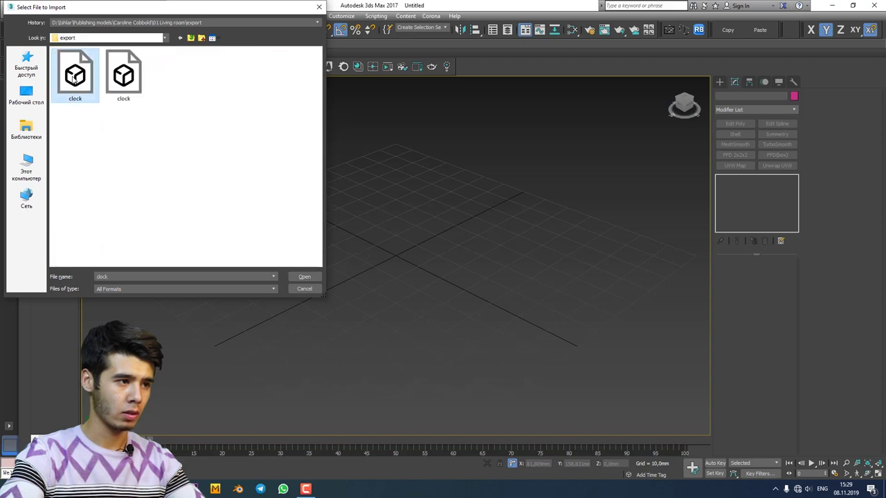
Step: Open folder 33's export subfolder in File Explorer and check the file properties of the clock OBJ file
mouse_move(192, 489)
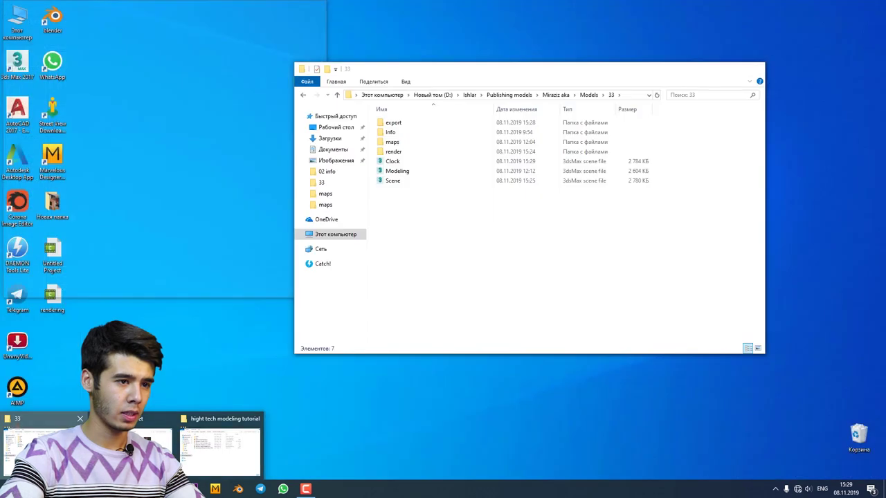
click(42, 447)
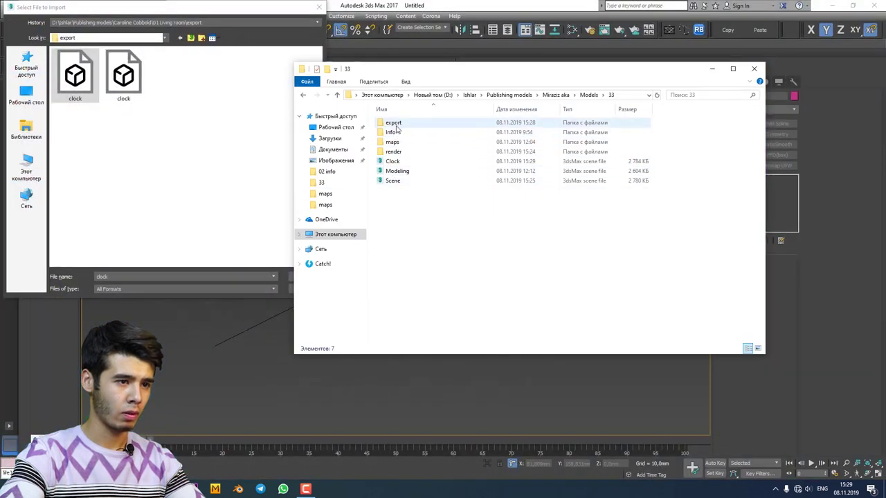
double_click(393, 123)
mouse_move(397, 153)
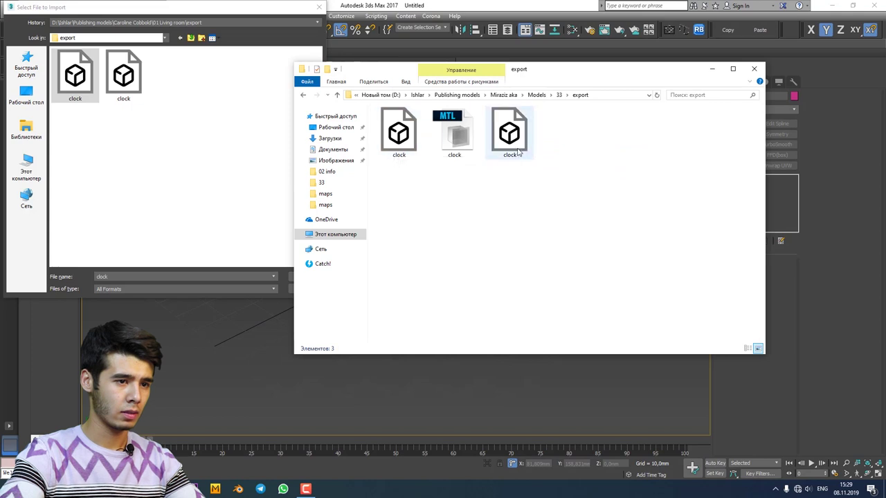
mouse_move(518, 152)
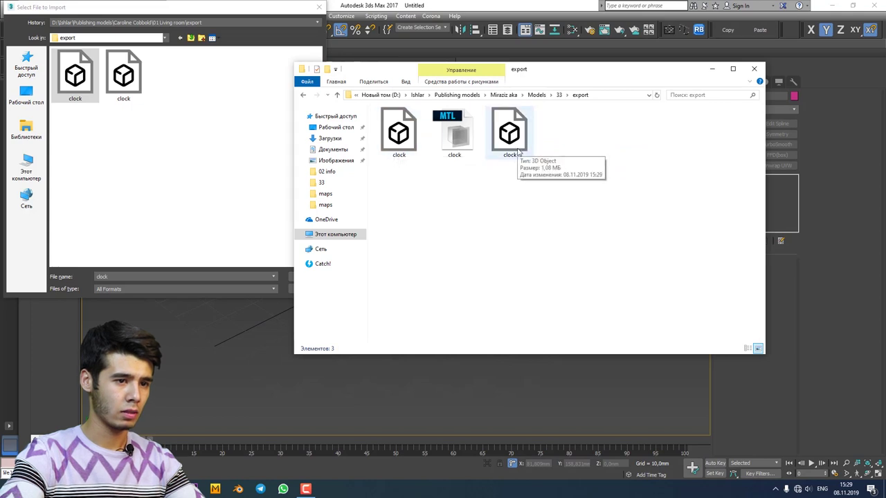
right_click(513, 148)
click(552, 341)
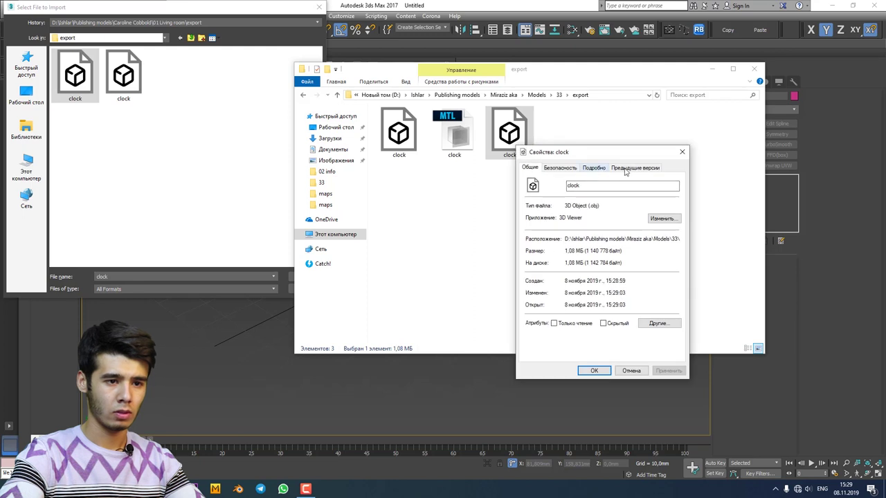
click(682, 151)
Step: Import clock.FBX from the export folder using the Autodesk Media & Entertainment preset
click(69, 84)
key(Escape)
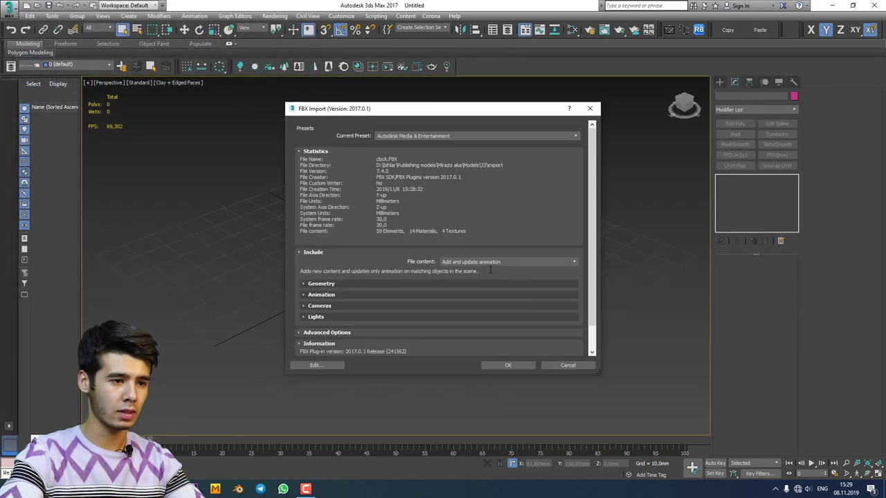
click(514, 367)
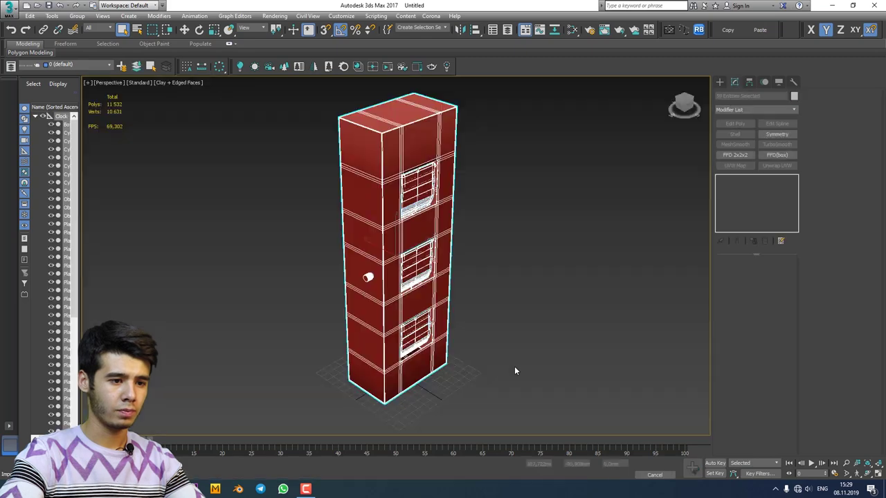
Step: Inspect the imported FBX cabinet and its flip panels up close, and clear the selection
click(387, 205)
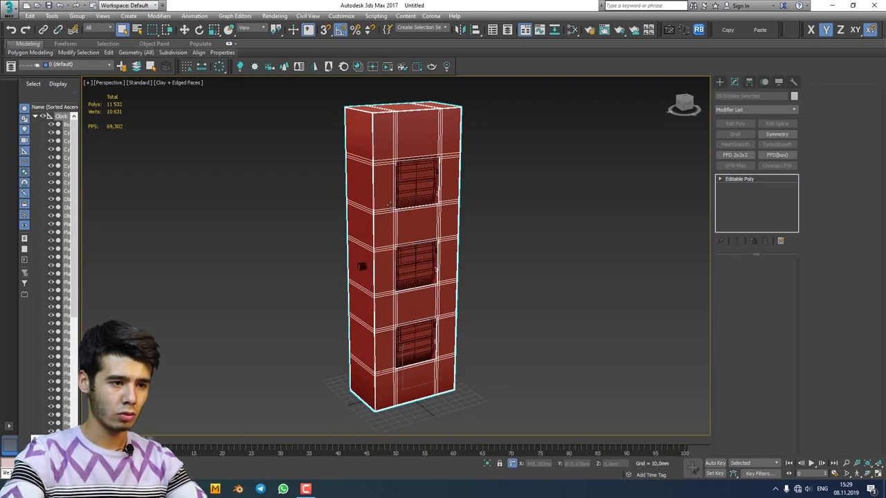
scroll(401, 208, up, 5)
click(443, 188)
scroll(446, 184, up, 8)
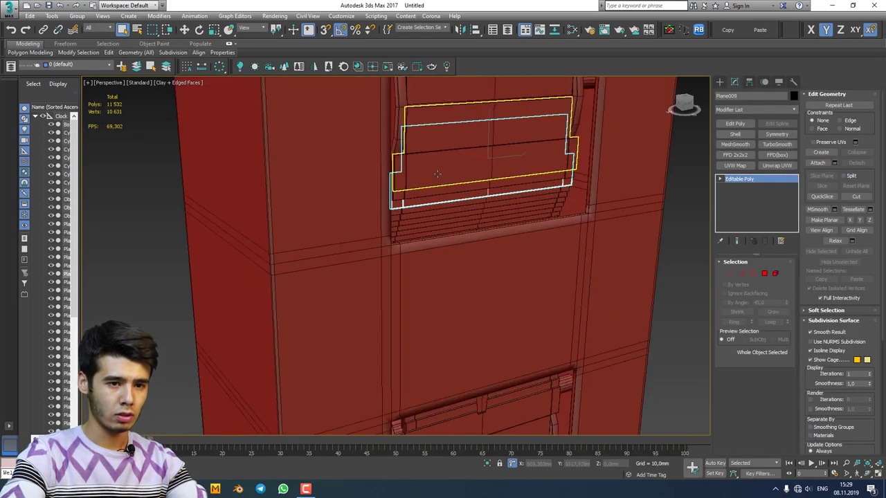
scroll(340, 241, down, 8)
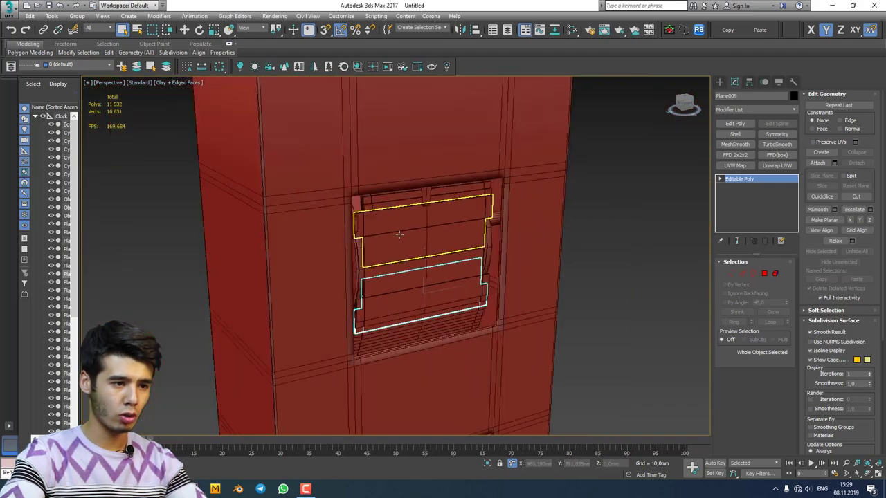
scroll(399, 235, down, 12)
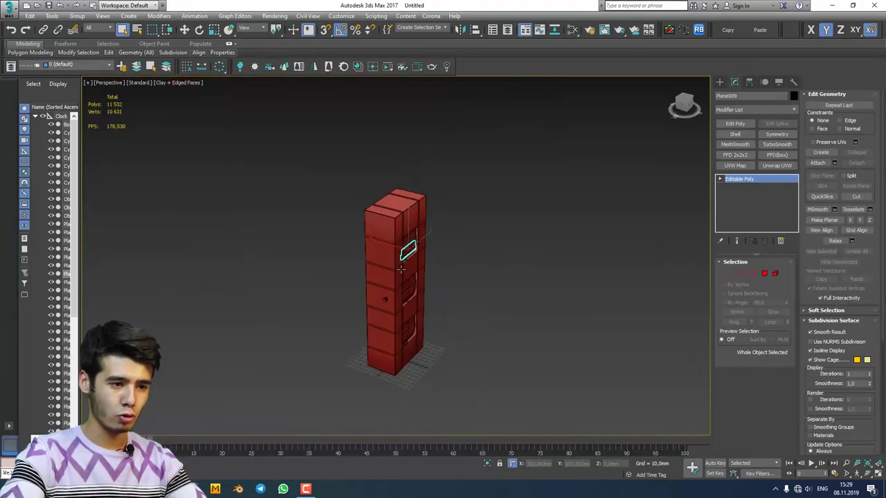
click(368, 226)
Step: Start a new empty scene without saving the imported FBX model
click(10, 10)
click(21, 31)
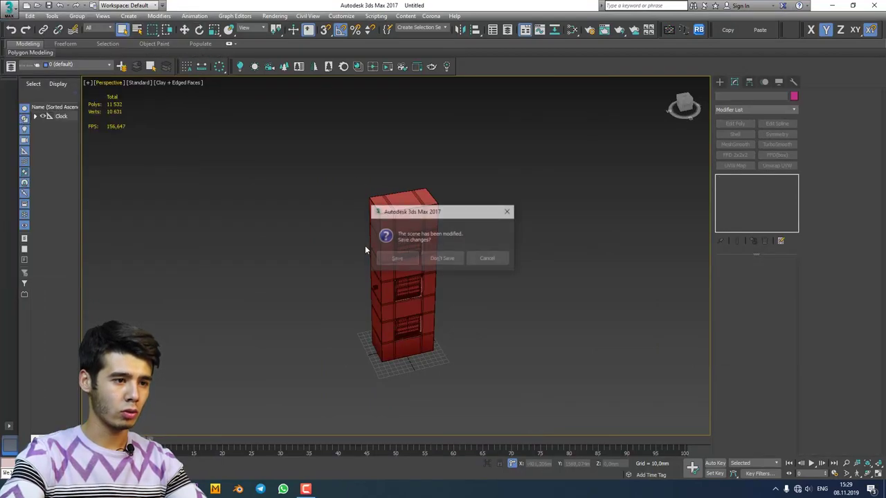
click(435, 257)
Step: Import the clock OBJ file from the export folder with the displayed OBJ import options and all listed objects included
click(9, 10)
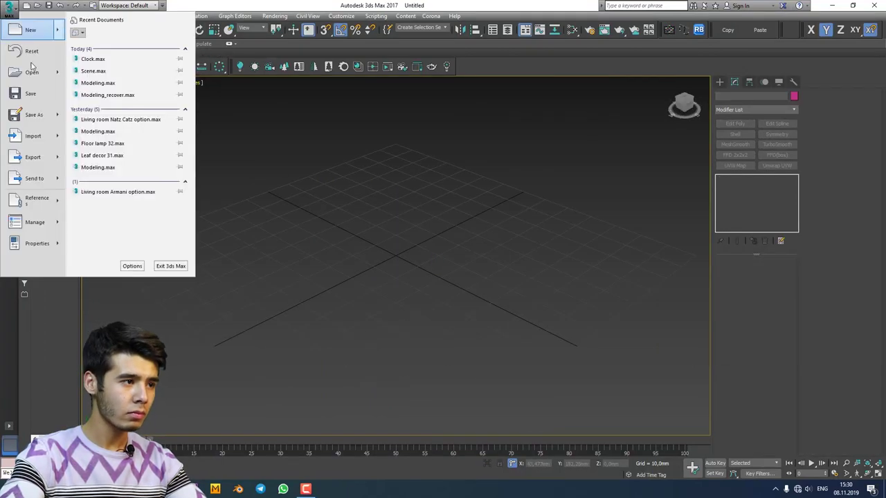
click(34, 135)
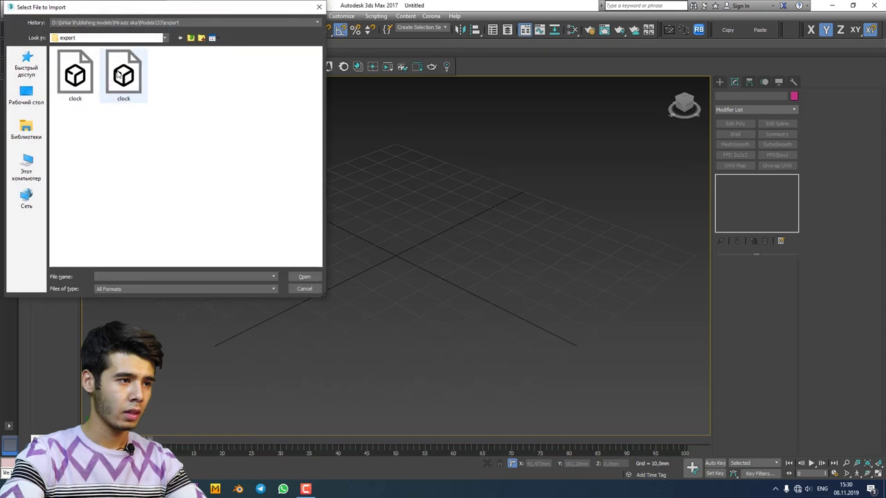
double_click(119, 74)
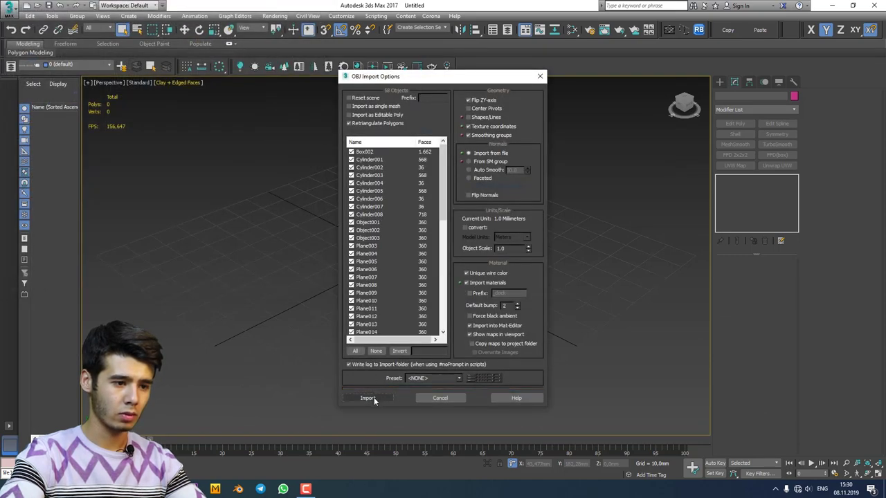
click(368, 398)
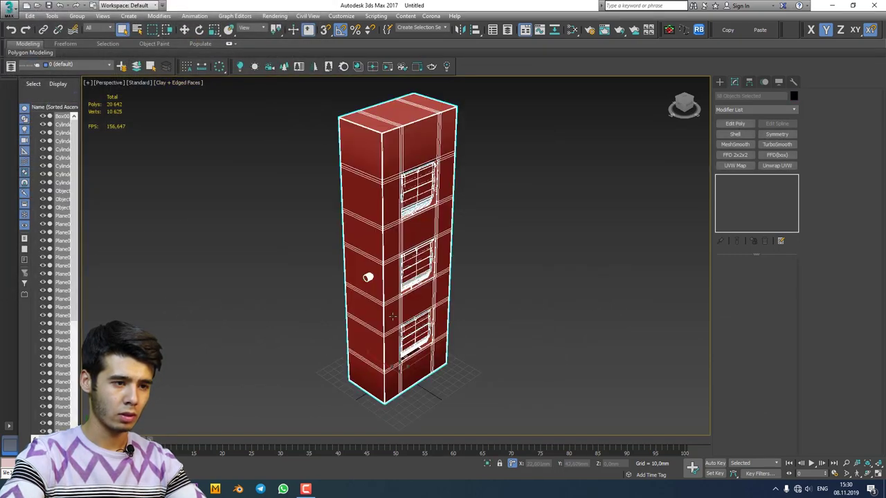
Step: Inspect the imported OBJ cabinet up close, checking the body, a flip panel and the rings in the upper window
click(383, 207)
scroll(380, 211, up, 10)
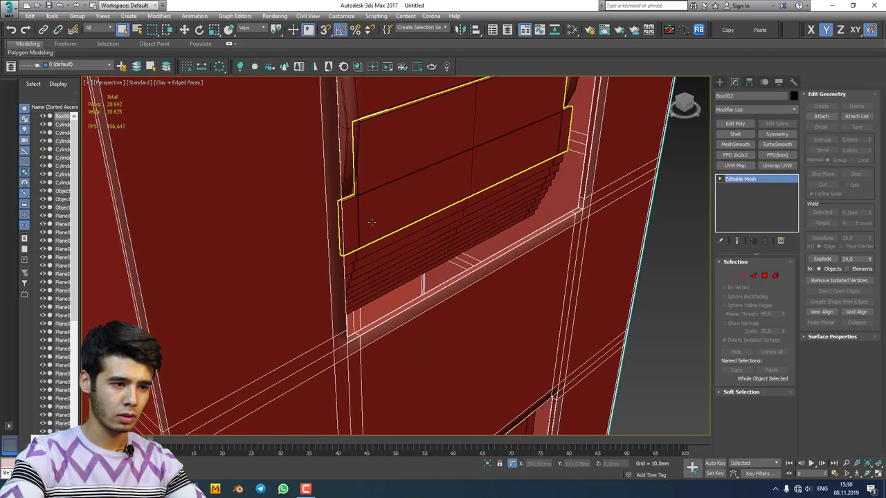
scroll(375, 221, up, 8)
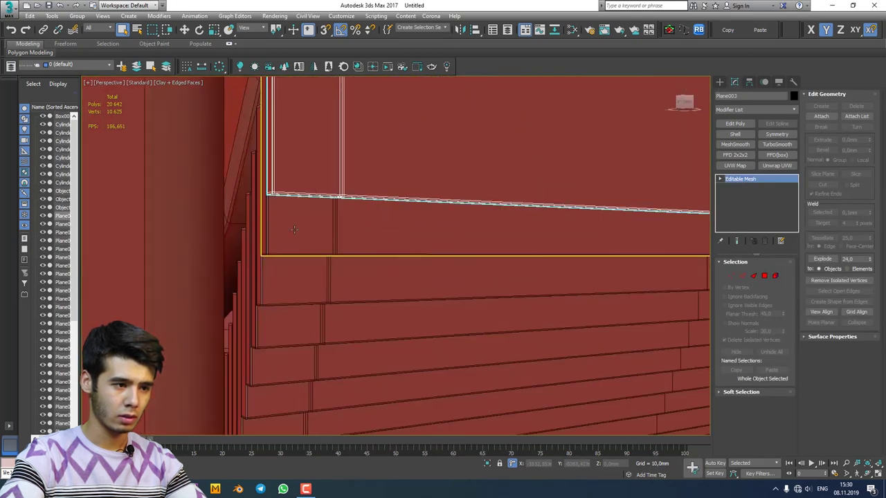
click(294, 232)
scroll(294, 233, down, 10)
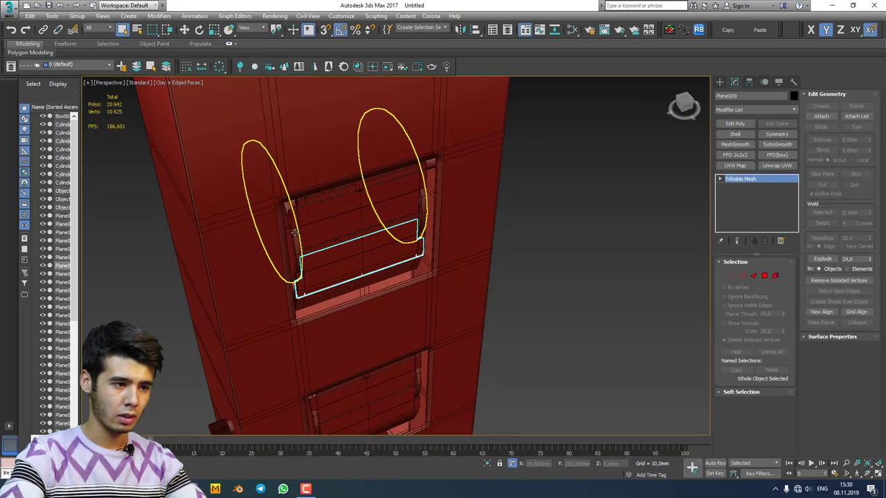
click(298, 249)
scroll(297, 251, up, 6)
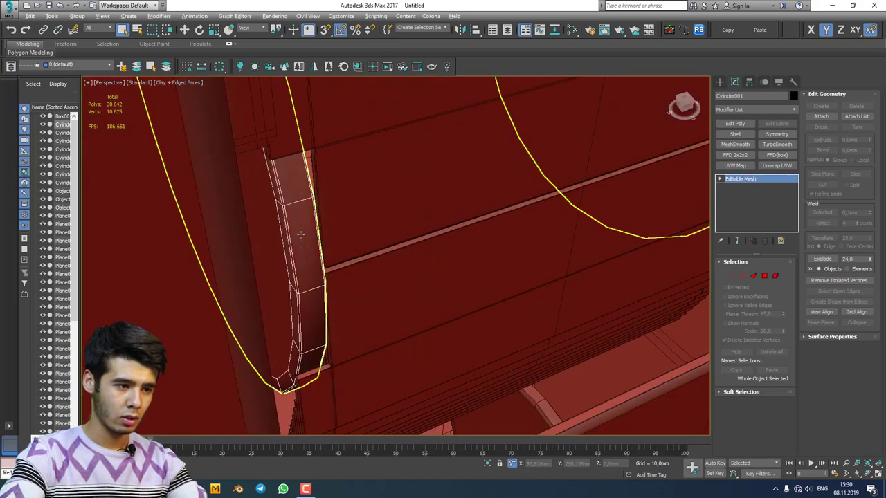
scroll(241, 205, up, 3)
scroll(241, 205, down, 15)
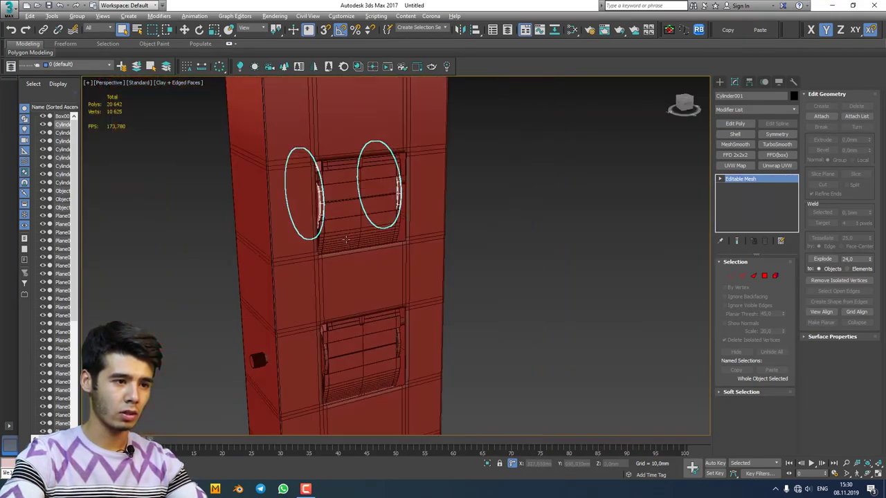
drag(343, 236, 355, 208)
Step: Discard the imported OBJ model by starting a new scene without saving changes
click(10, 10)
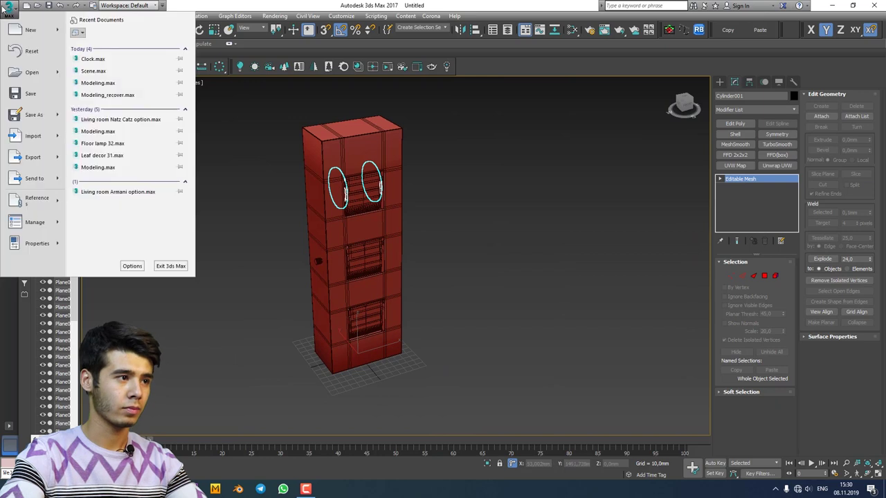
click(31, 30)
click(439, 257)
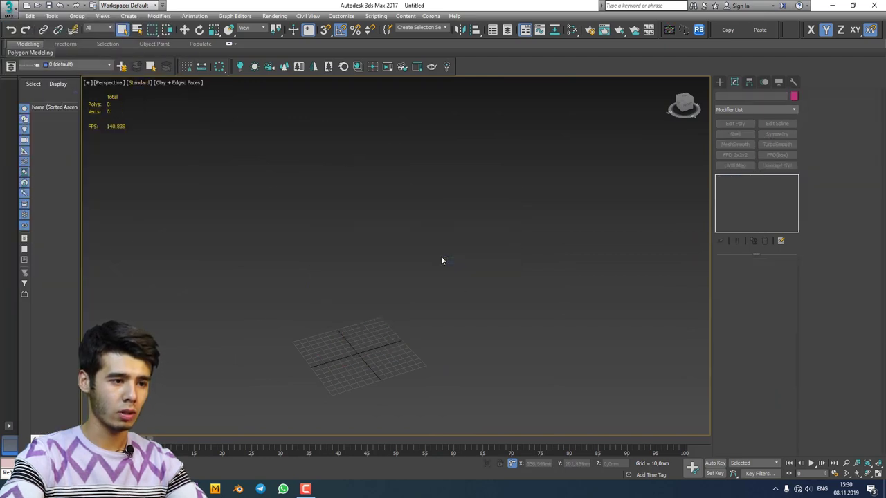
Step: Reopen Clock.max from the recent documents and switch to the four-viewport layout
click(9, 9)
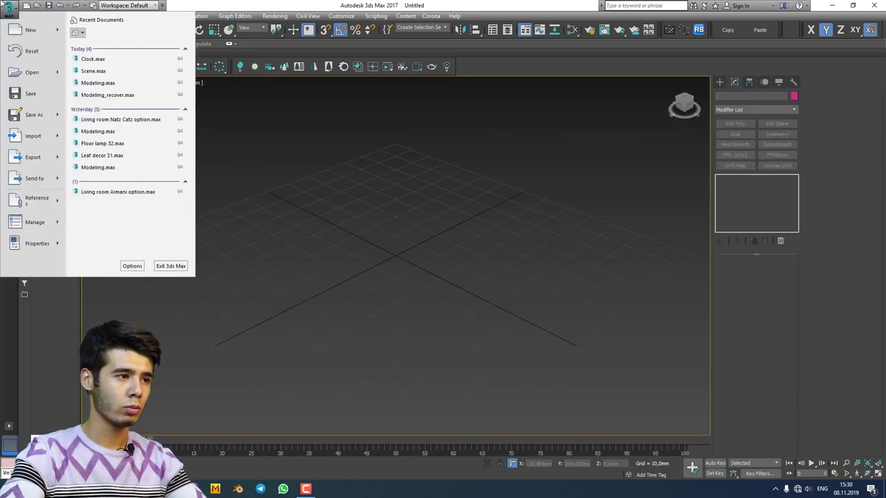
click(108, 65)
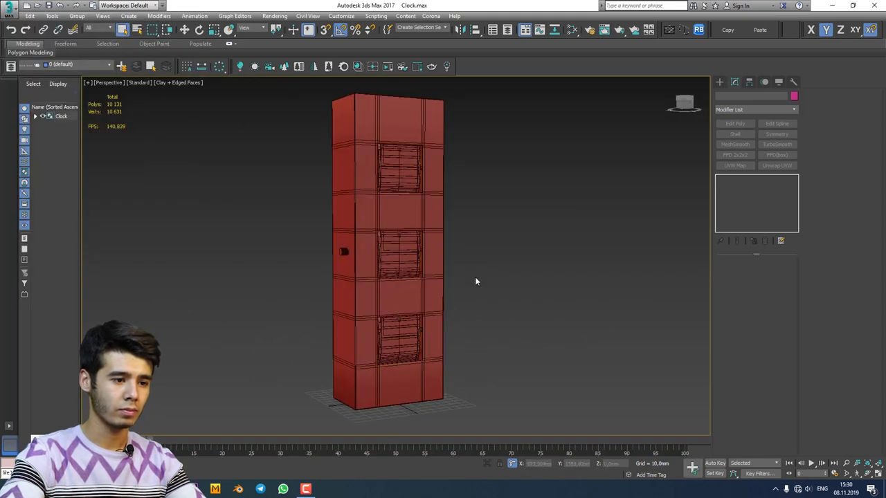
key(alt+w)
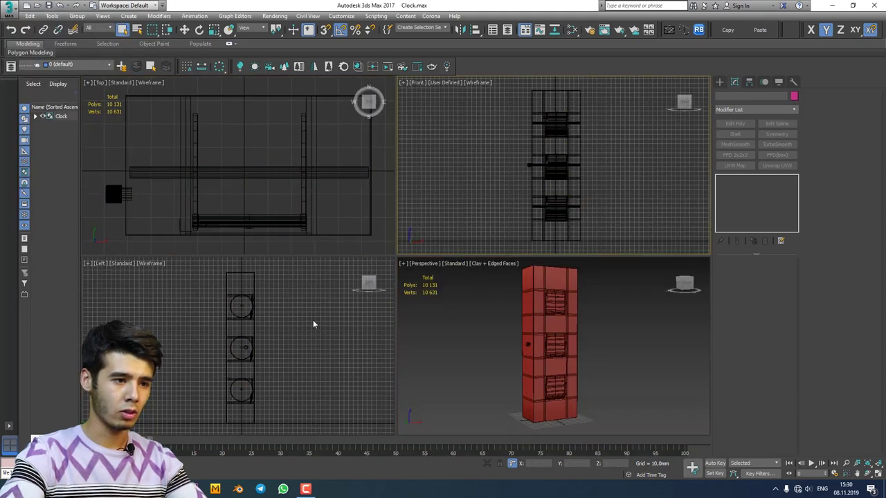
Step: Display the perspective viewport in High Quality with Default Shading and edged faces instead of clay
click(312, 322)
click(457, 321)
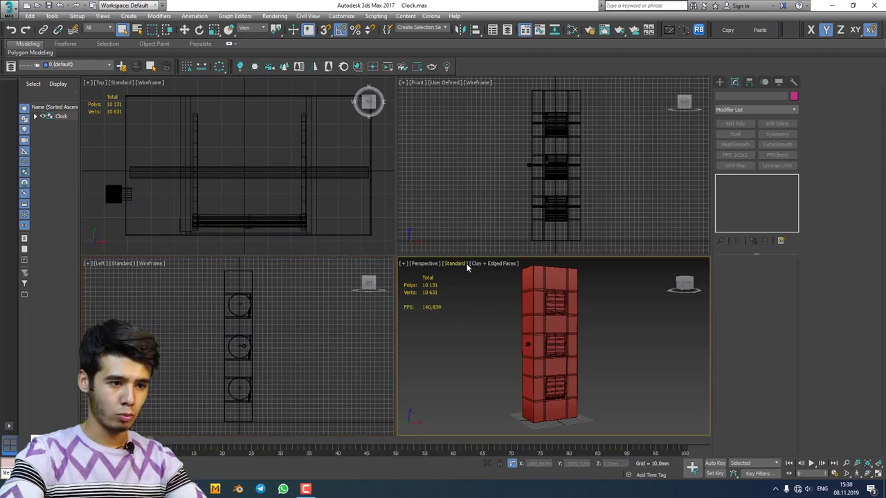
click(491, 264)
click(493, 274)
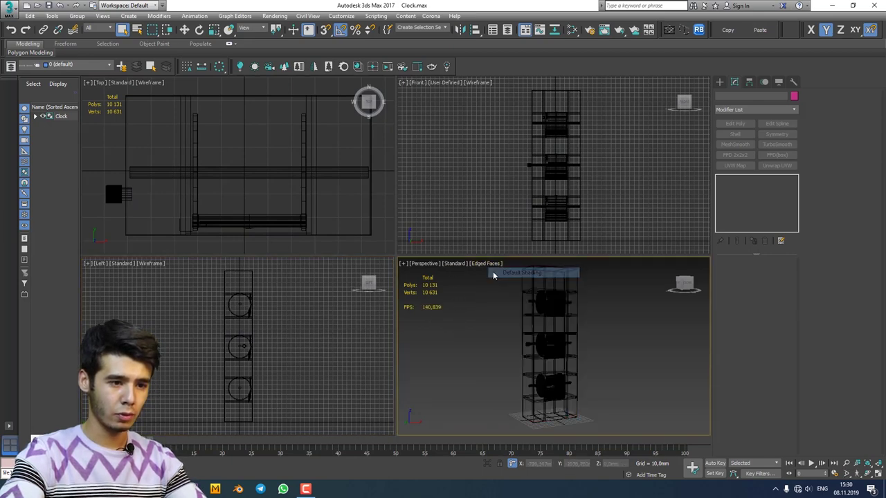
click(458, 263)
click(462, 273)
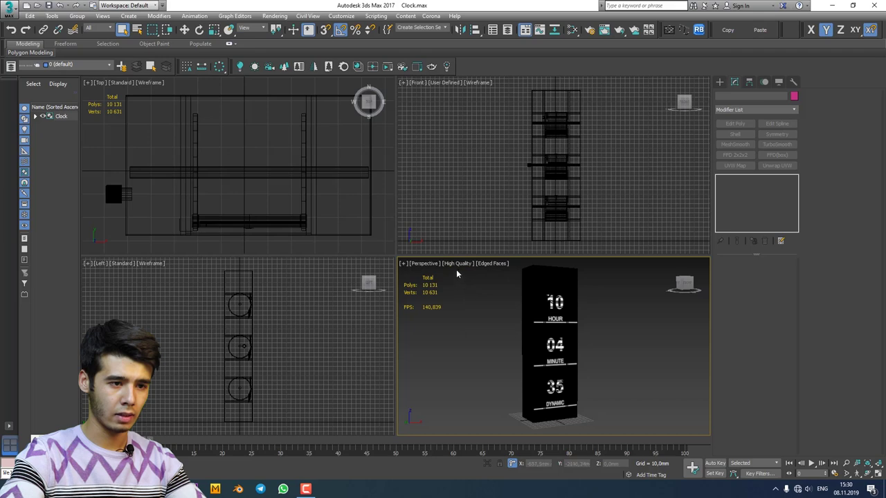
click(457, 264)
click(477, 272)
click(458, 264)
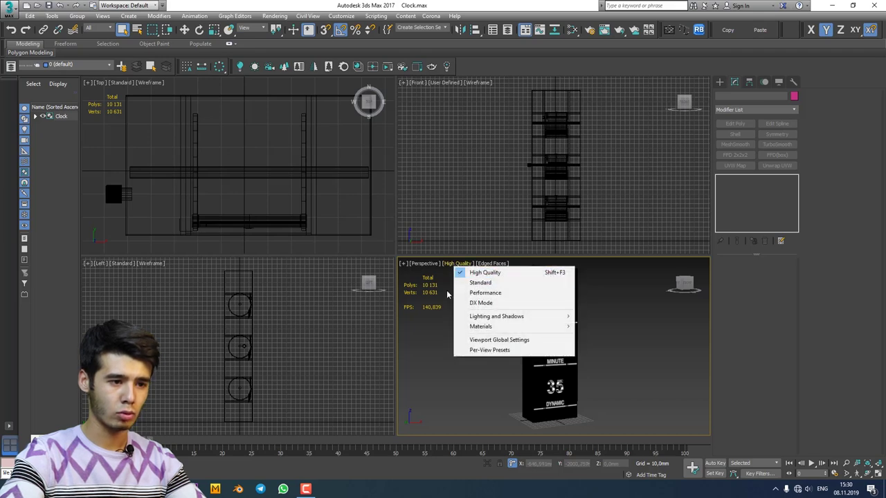
click(447, 283)
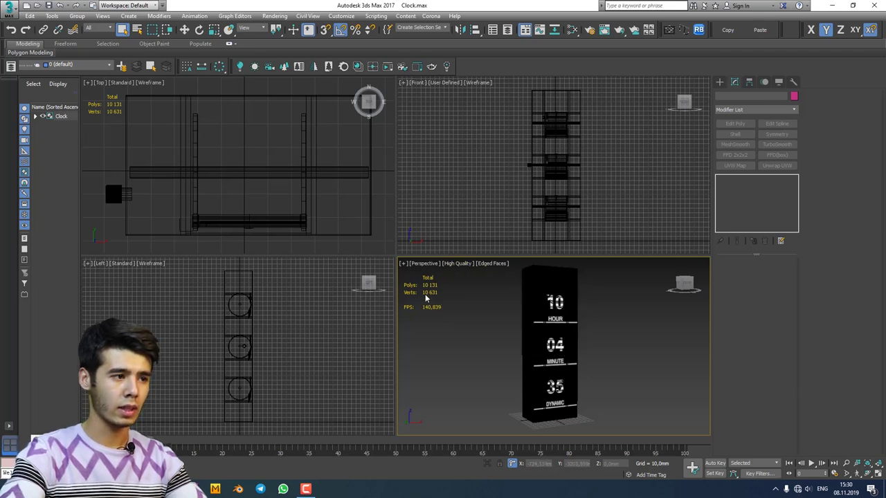
click(228, 165)
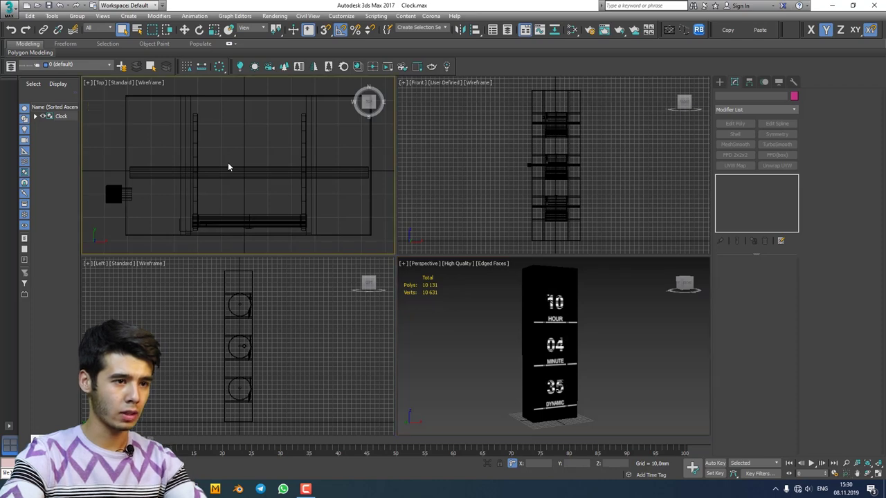
click(434, 141)
click(287, 356)
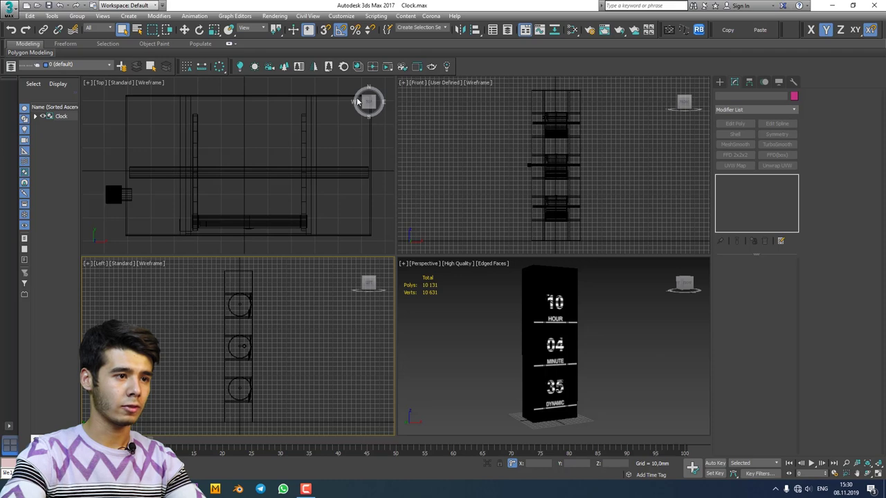
Step: Save the scene over the existing Clock file in model folder 33 using the 3ds Max 2014 format
click(9, 8)
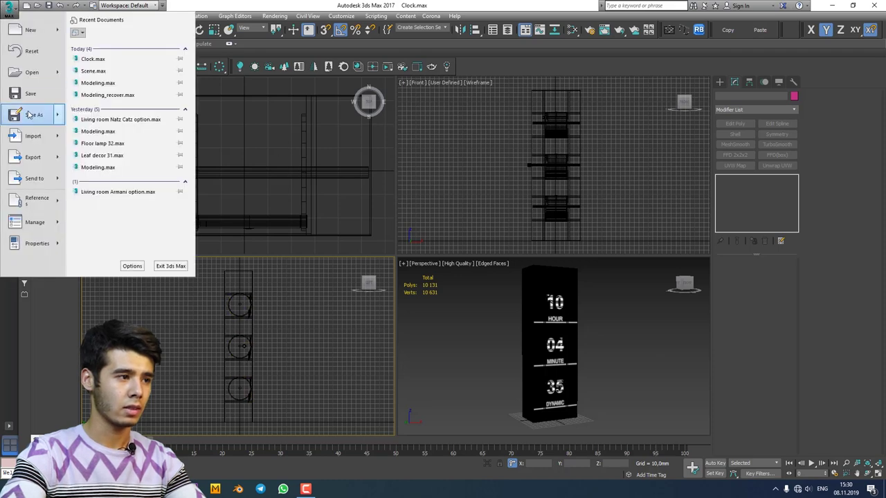
click(34, 115)
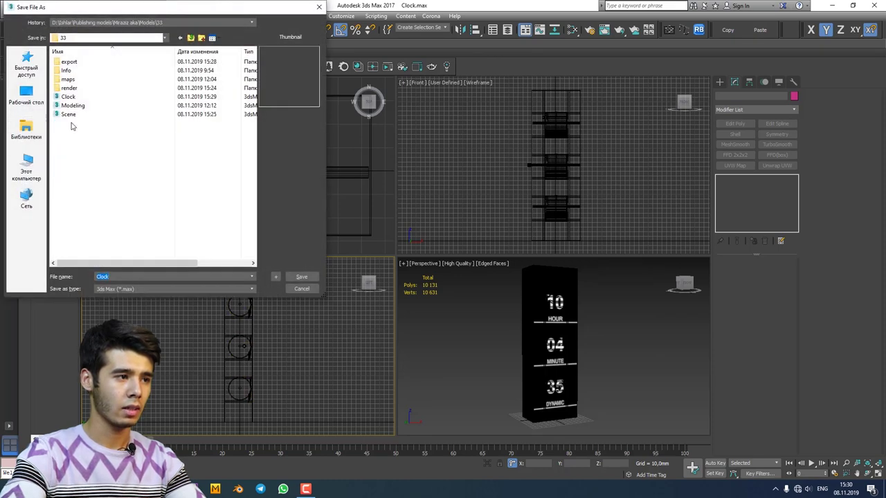
click(72, 99)
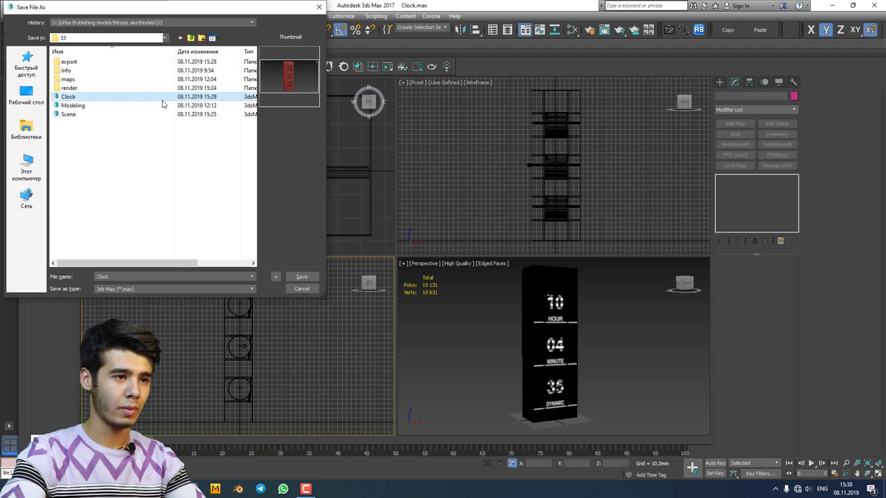
click(135, 289)
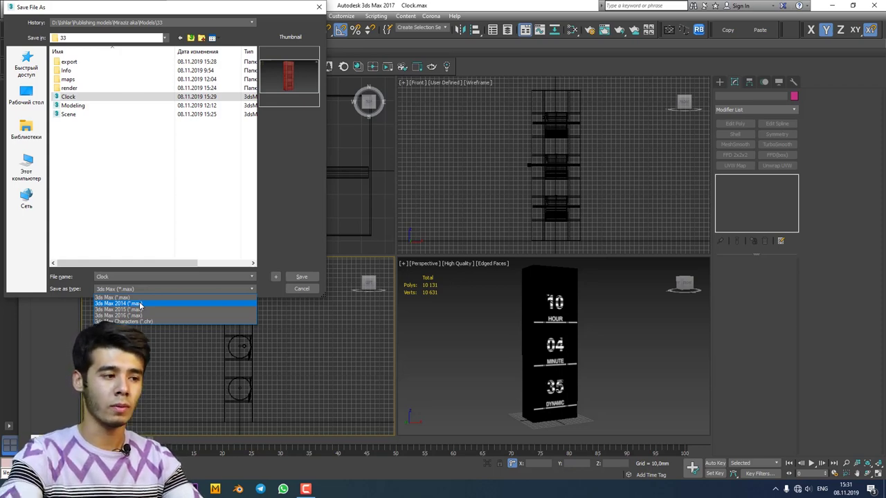
click(140, 305)
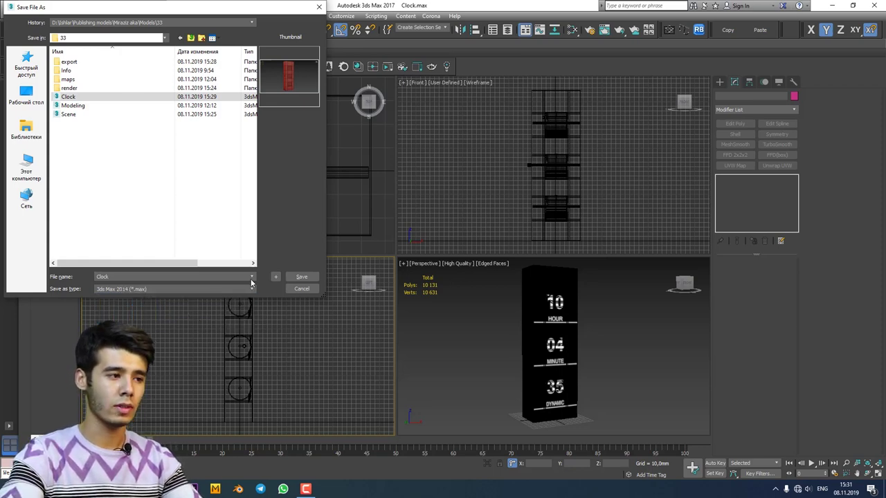
click(302, 277)
click(449, 279)
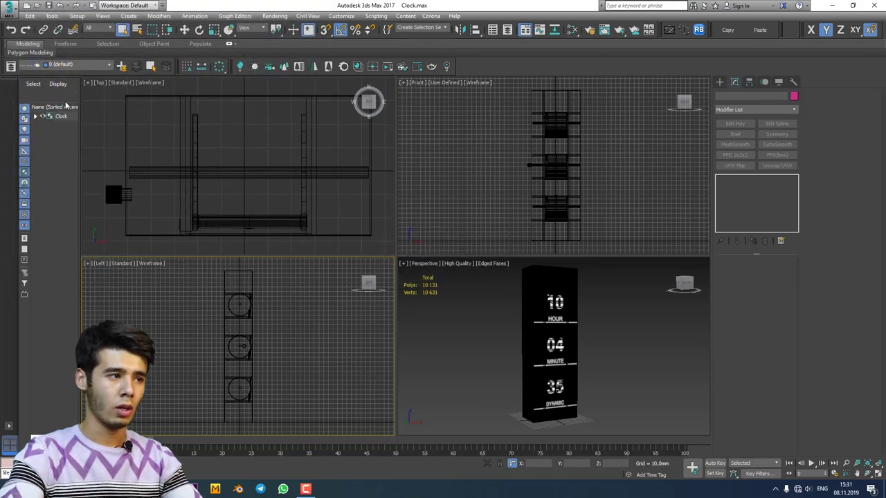
Step: Clear the workspace by starting a new empty scene
click(9, 10)
click(19, 31)
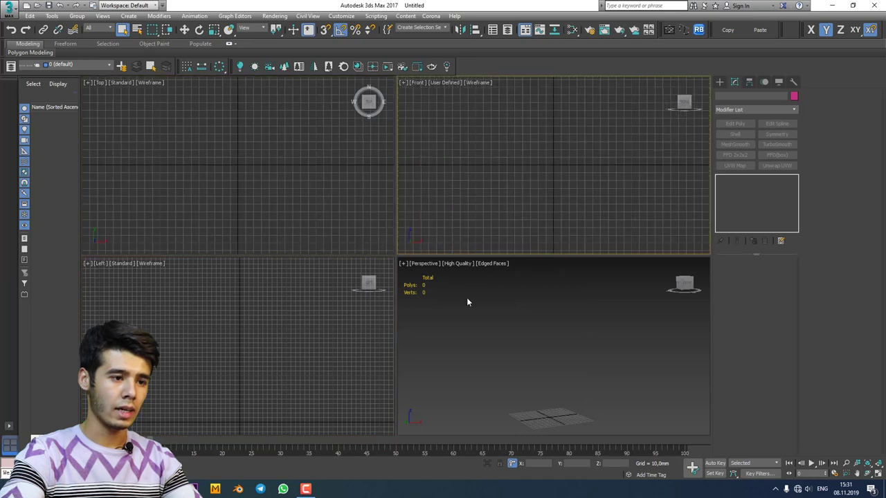
click(333, 334)
Step: Switch to File Explorer and open the render folder inside model folder 33
click(833, 6)
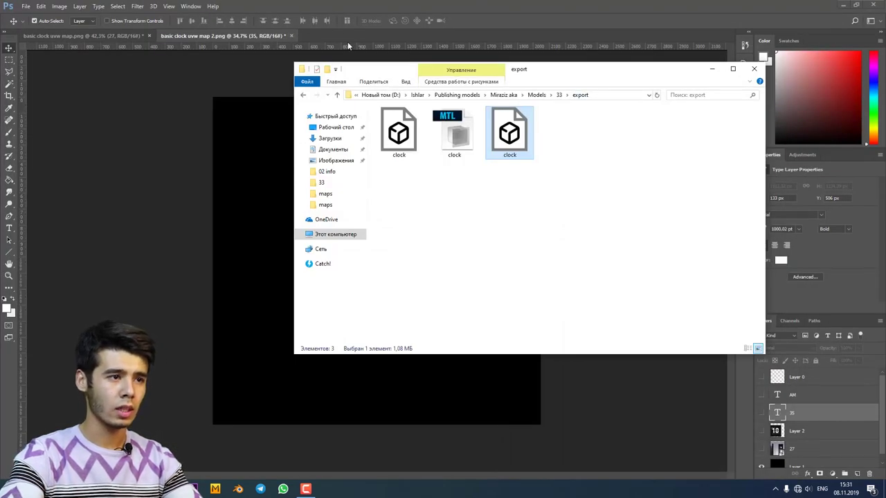
click(337, 94)
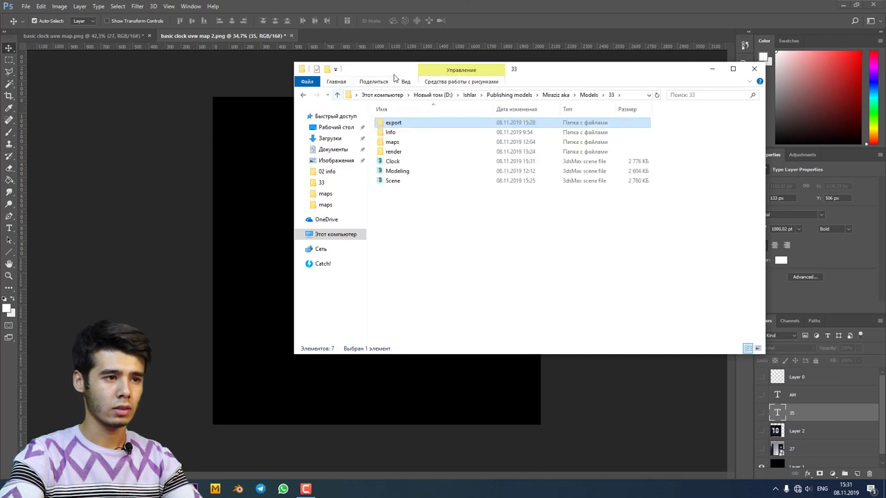
drag(396, 74, 315, 155)
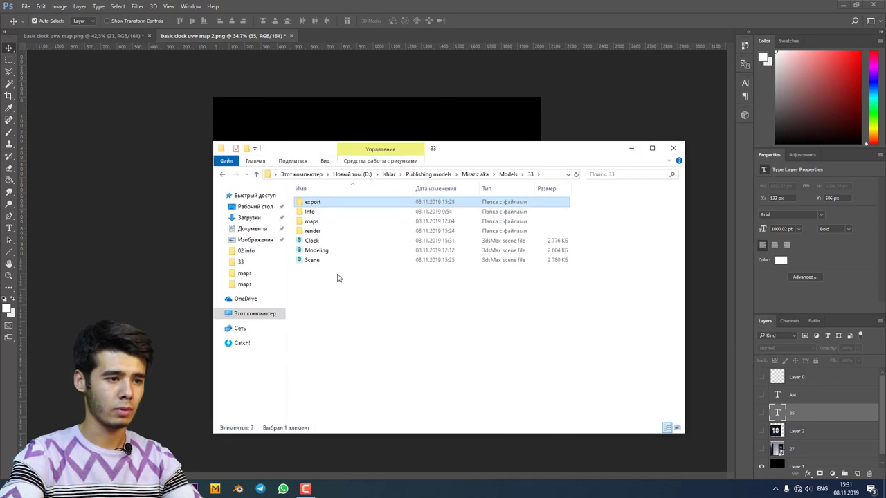
double_click(312, 232)
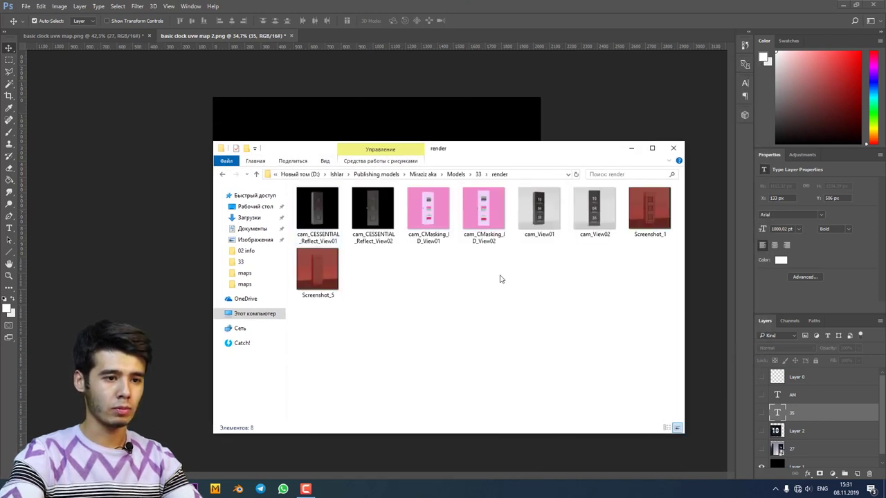
Step: Switch to Photoshop and create a new document with a width and height of 2000 pixels
click(448, 4)
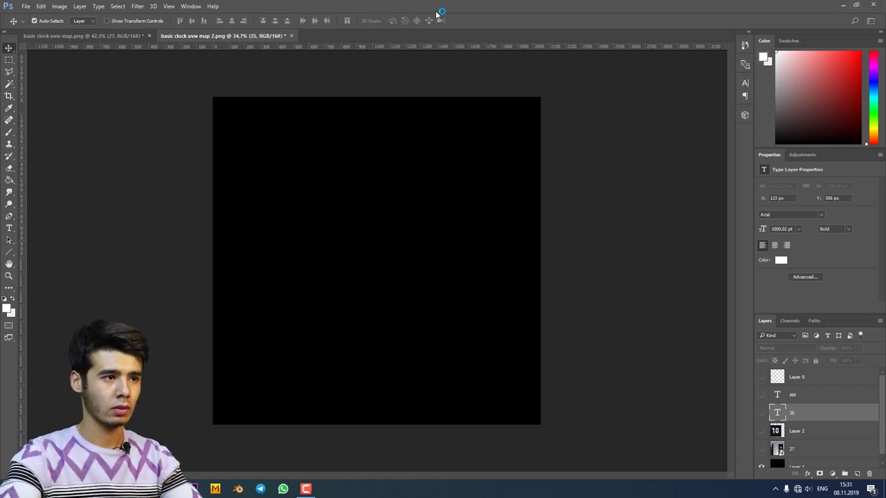
key(ctrl+n)
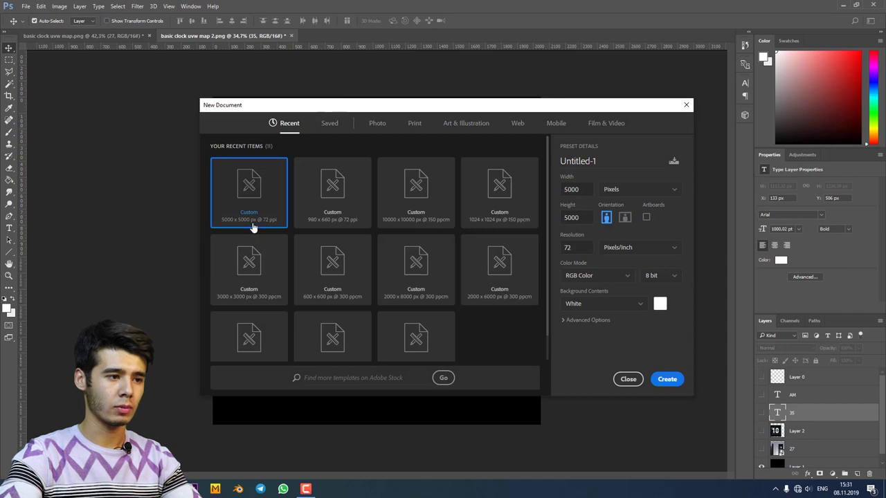
click(627, 379)
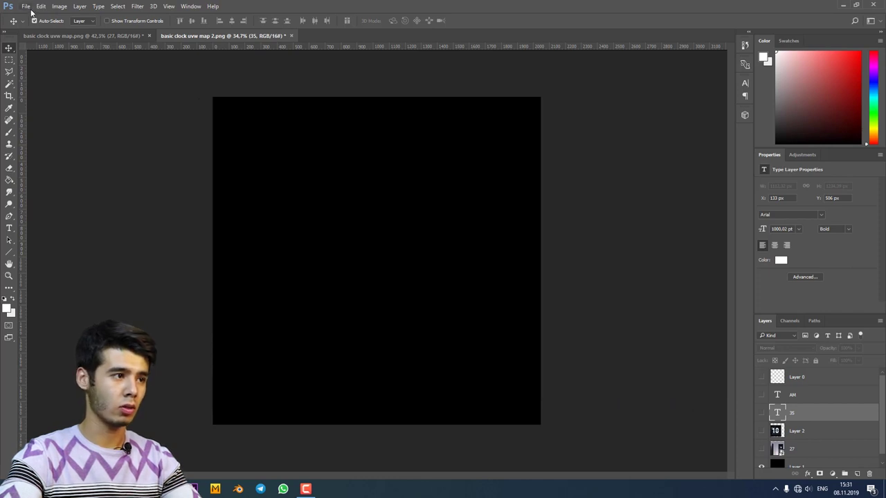
click(26, 6)
click(31, 16)
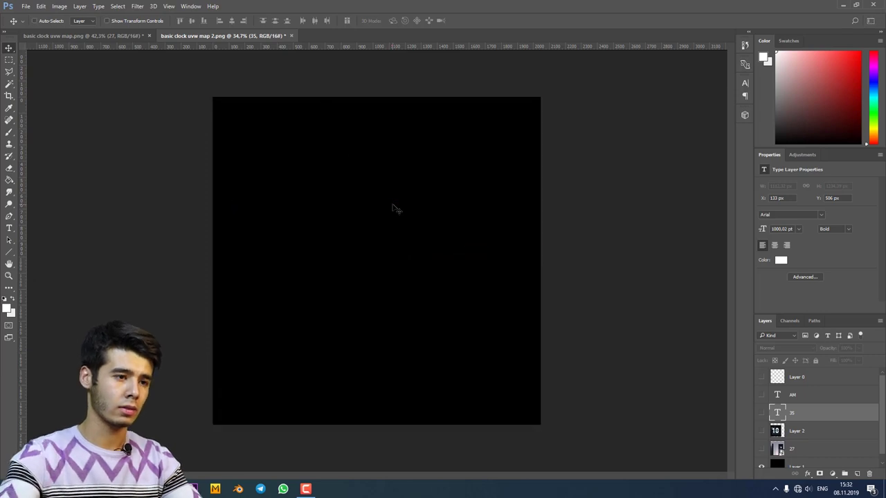
double_click(587, 193)
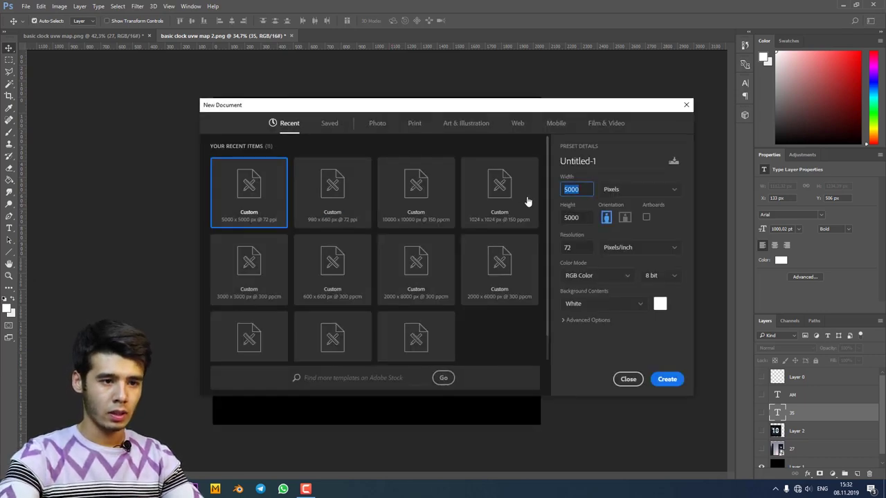
text(2000)
key(Tab)
text(20)
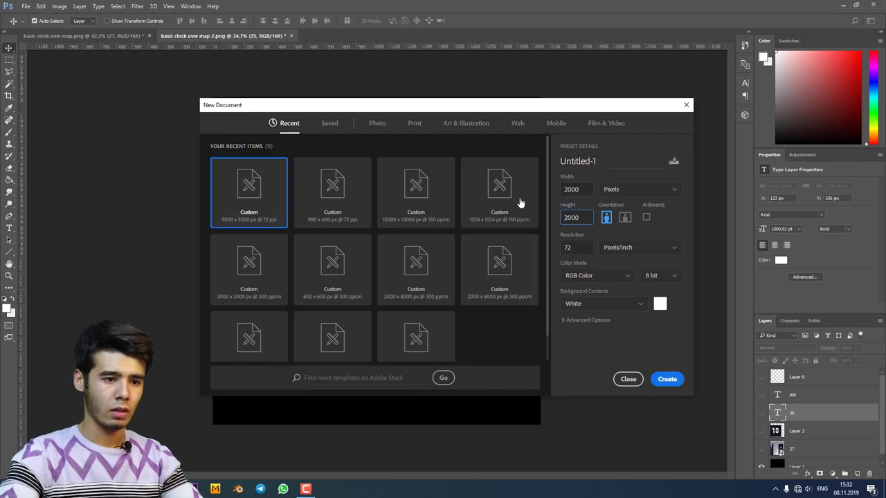
key(Return)
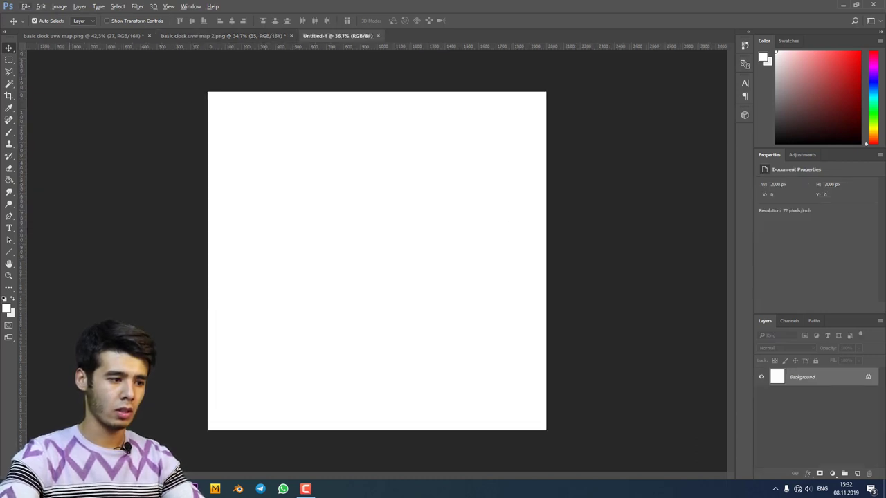
Step: Place the cam_View01 render from the render folder into the new document at full size
mouse_move(193, 488)
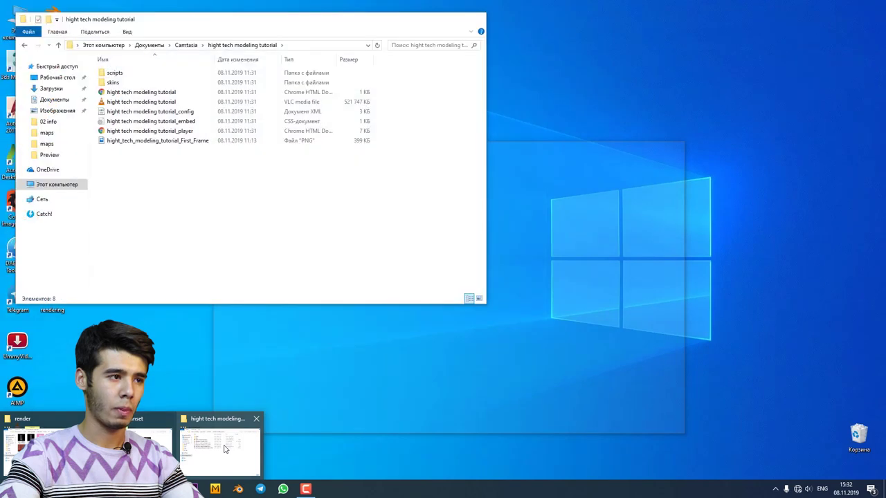
mouse_move(130, 449)
click(42, 450)
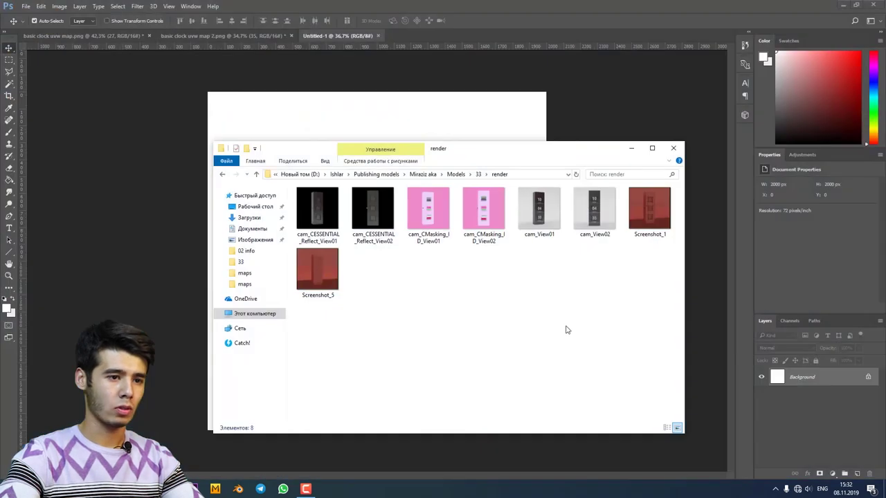
click(547, 212)
drag(527, 151, 465, 243)
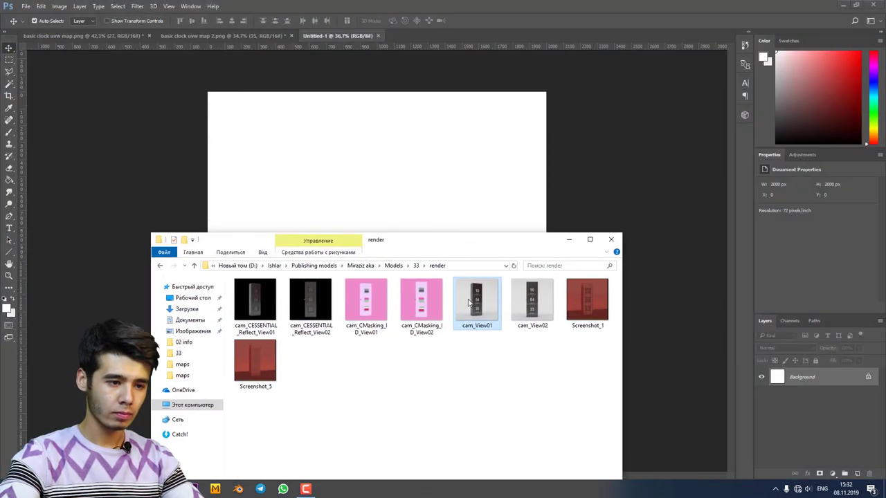
drag(480, 294, 421, 178)
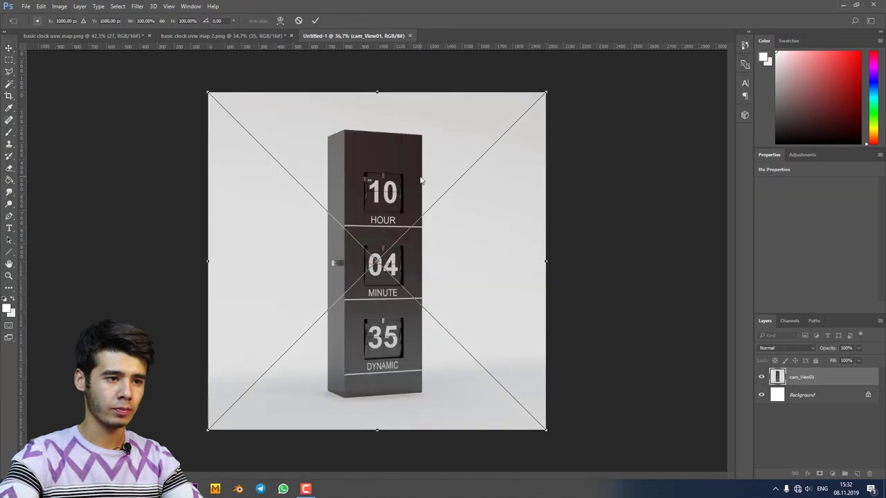
key(Return)
Step: Place the cam_CMasking_ID_View01 image from the render folder above the cam_View01 layer at full size
mouse_move(193, 489)
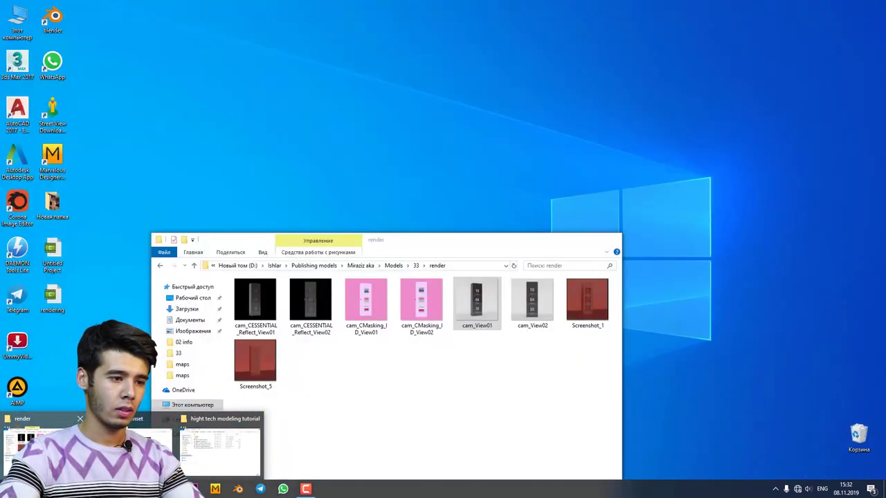
click(83, 446)
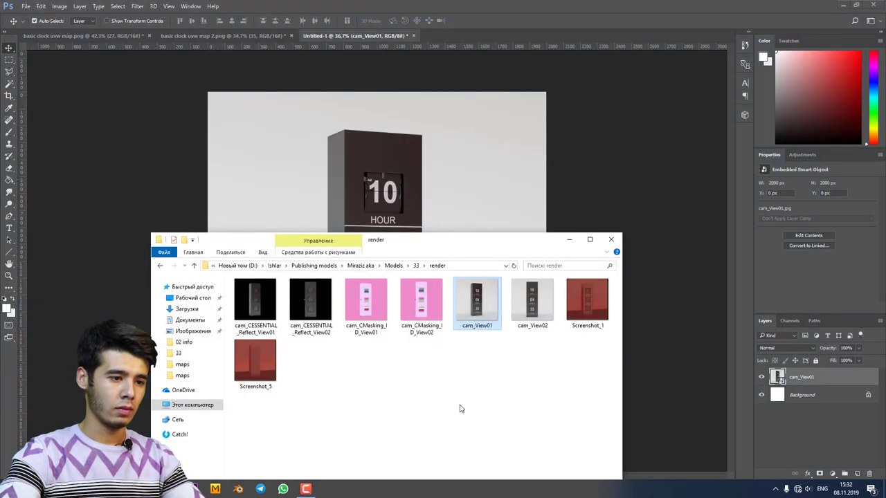
drag(365, 305, 399, 173)
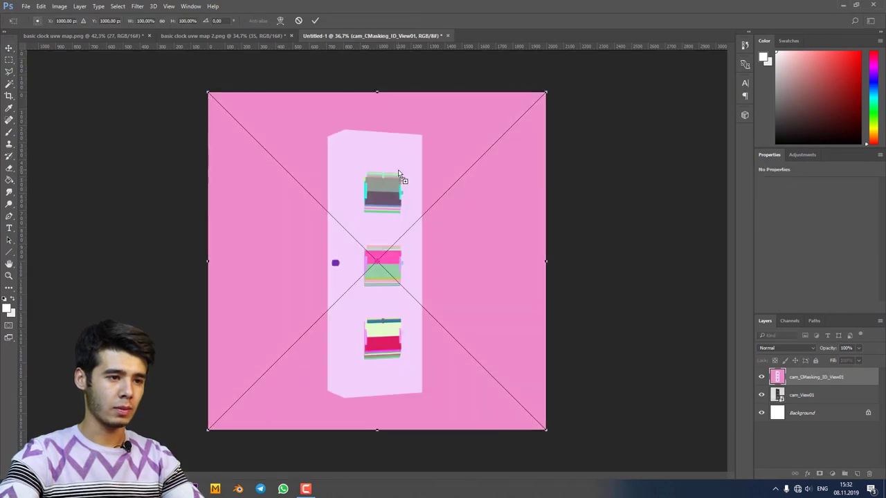
key(Return)
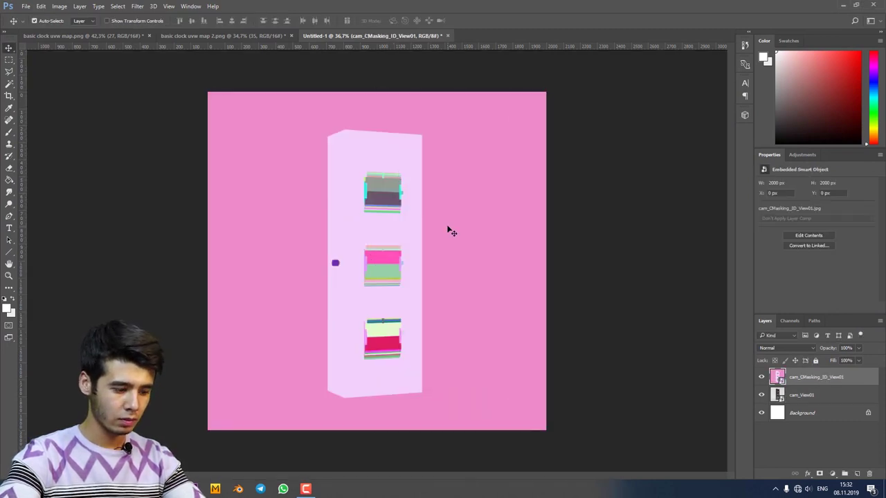
Step: Try selecting the pink background of the masking ID layer with the Magic Wand tool and clear the selection
key(w)
click(463, 207)
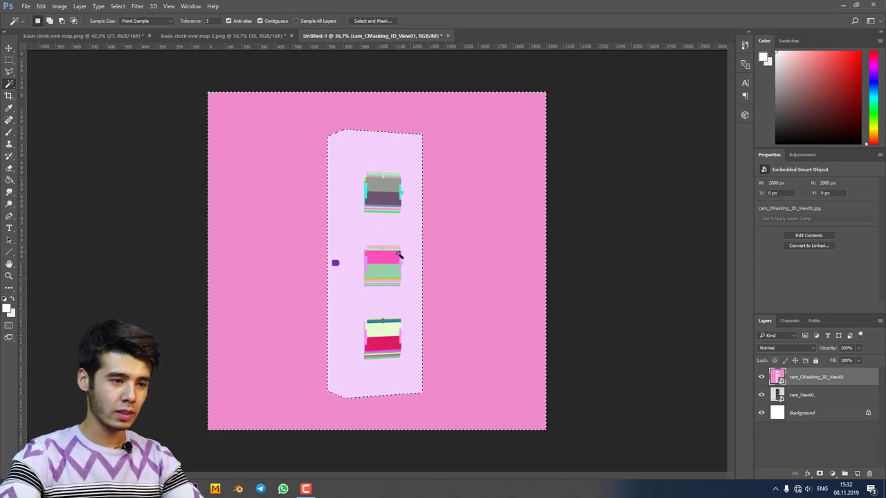
key(ctrl+d)
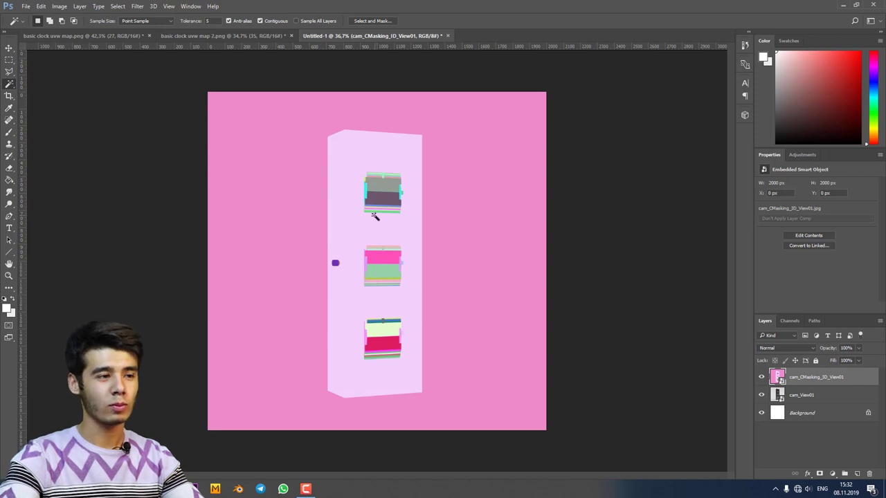
Step: Try the Magic Wand on the masking ID layer's pink background, compare the selection with the render beneath, and deselect it
right_click(11, 85)
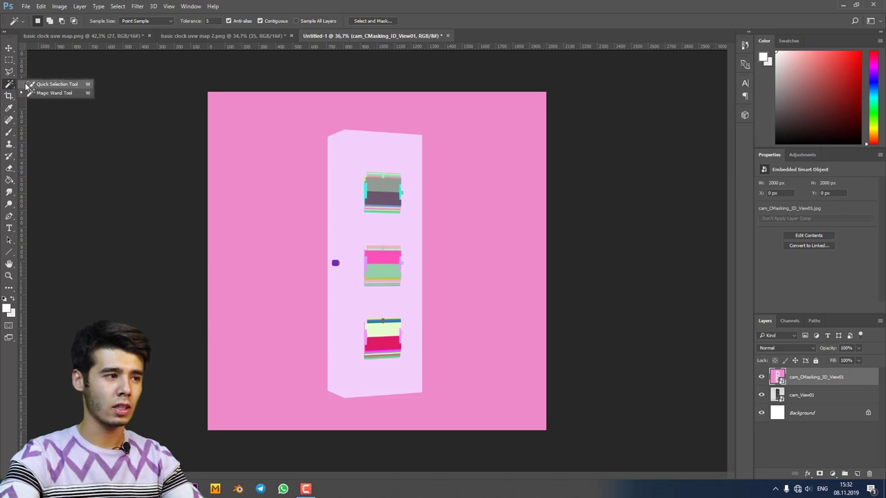
click(41, 84)
right_click(11, 85)
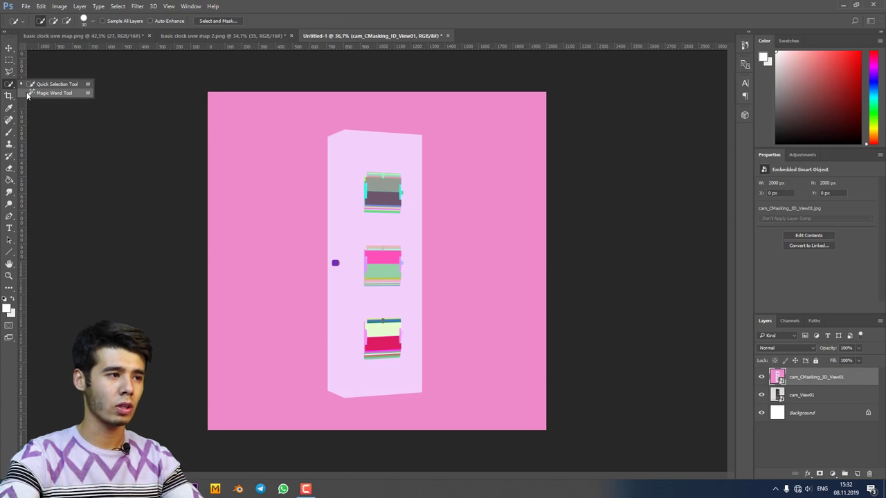
click(29, 94)
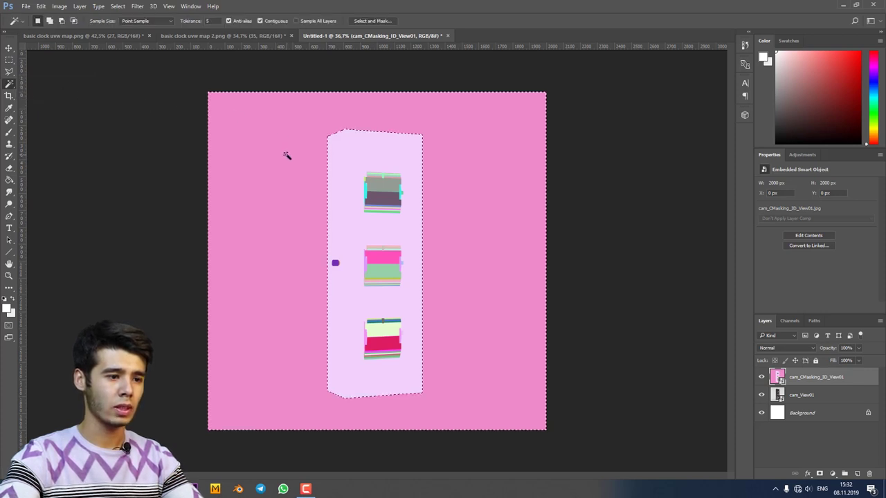
click(319, 183)
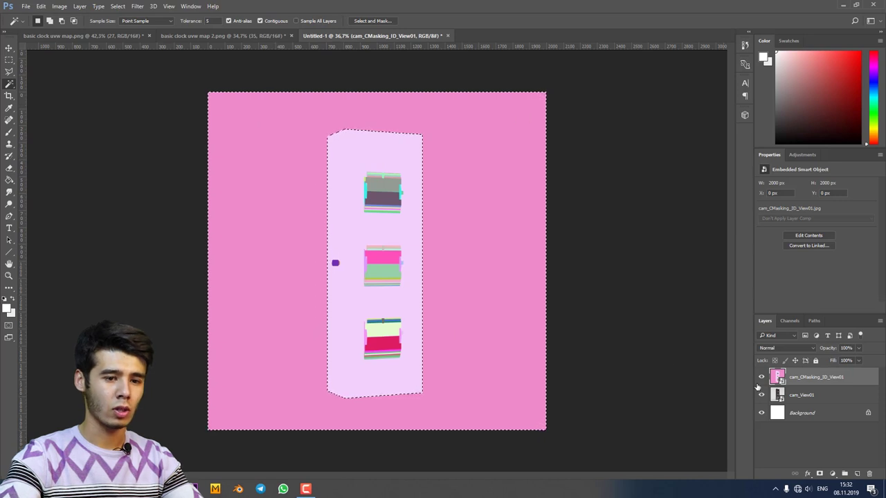
click(761, 377)
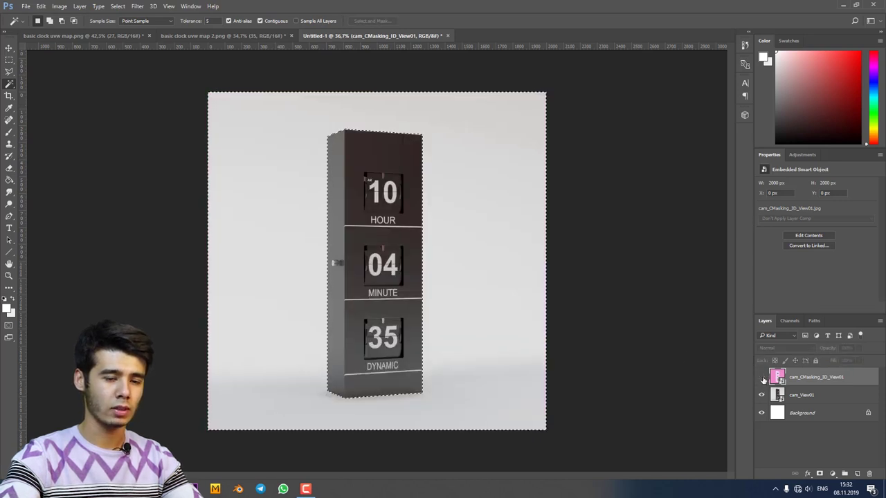
click(761, 377)
click(624, 291)
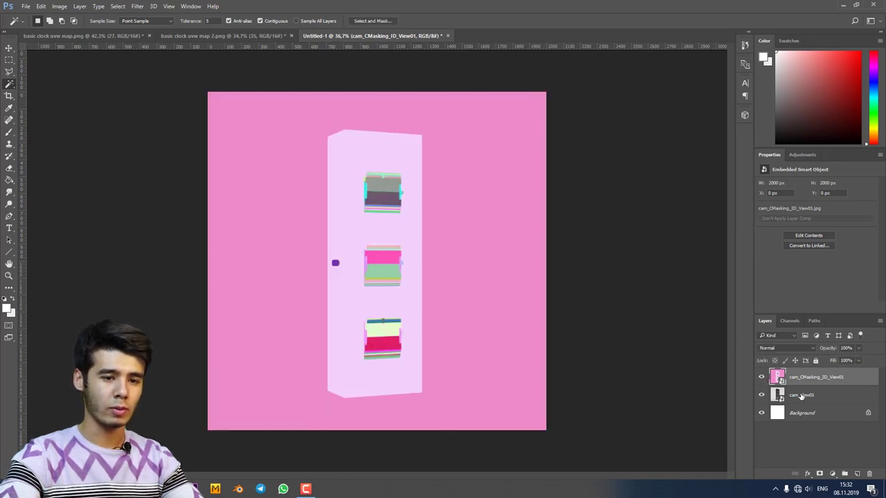
Step: Duplicate the cam_View01 layer and select the background around the clock for the copy, using the masking ID layer and hiding it
click(803, 395)
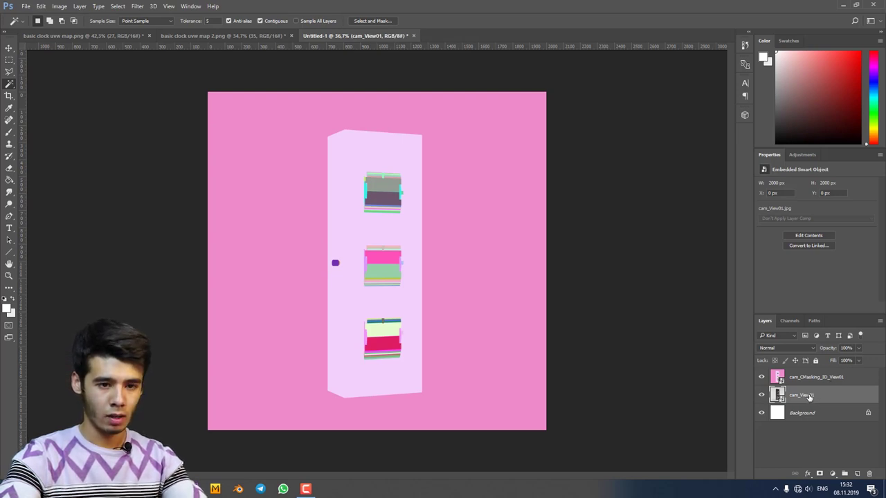
key(ctrl+j)
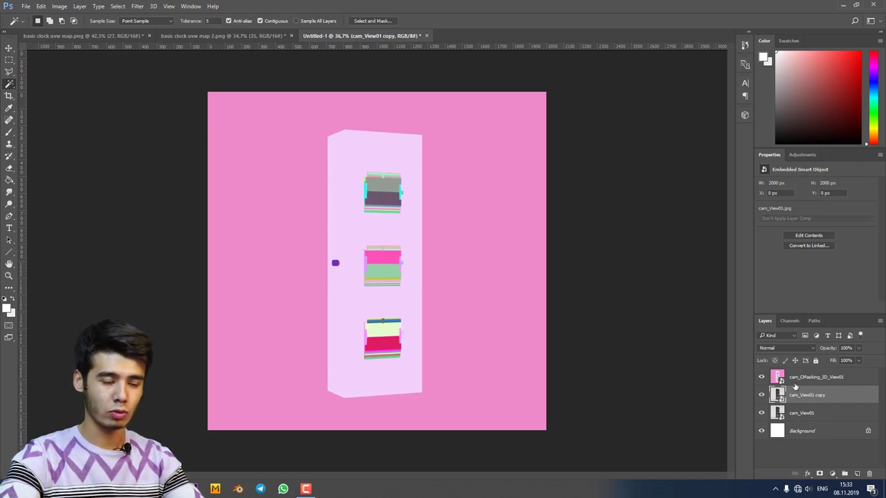
click(798, 381)
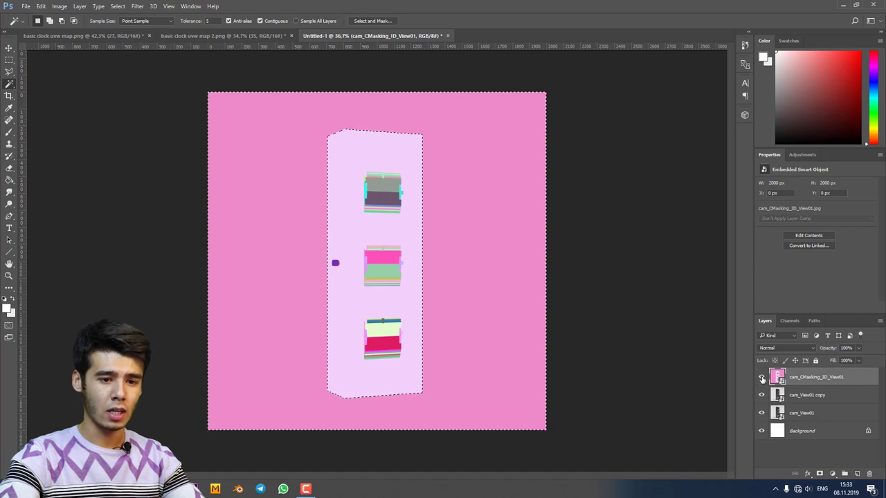
click(761, 377)
click(797, 395)
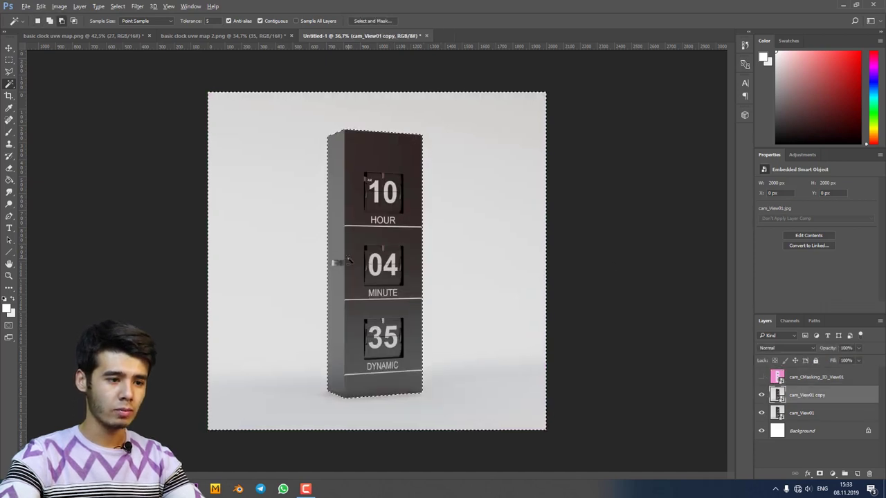
Step: Switch to the Eraser tool and rasterize the cam_View01 copy smart object so it can be erased
scroll(336, 247, up, 1)
scroll(336, 247, down, 1)
scroll(336, 248, up, 1)
key(e)
key(alt+e)
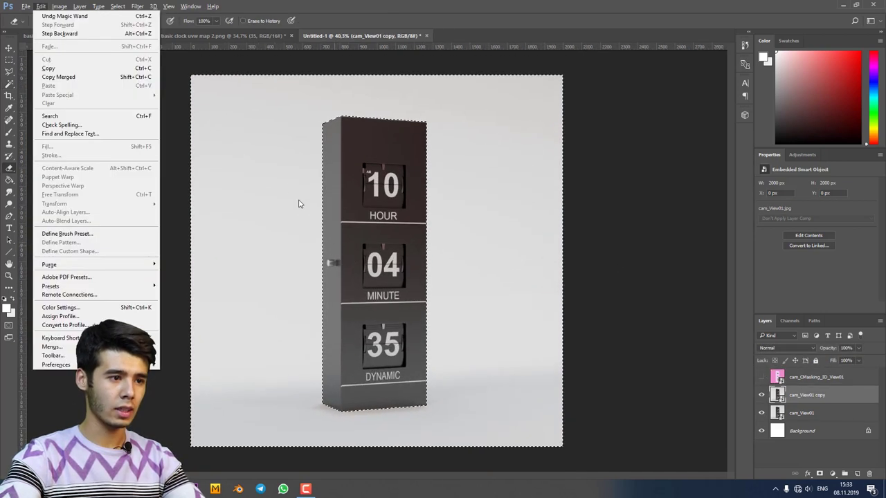
click(579, 3)
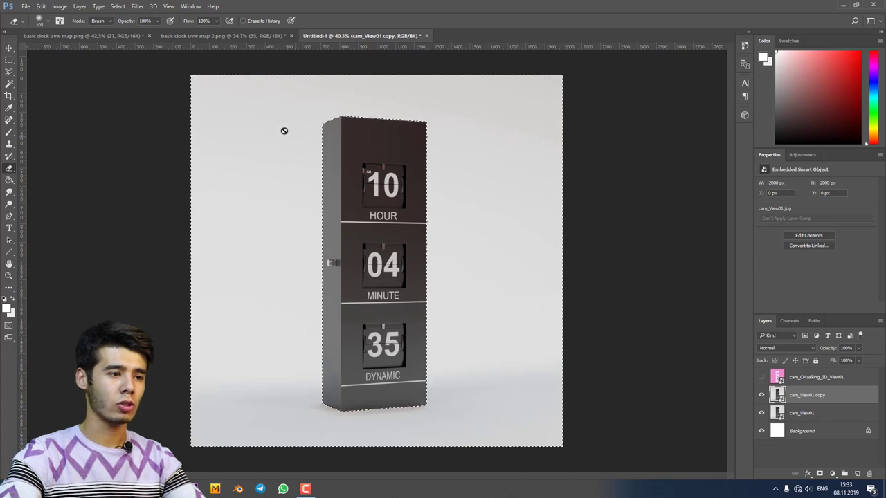
click(294, 188)
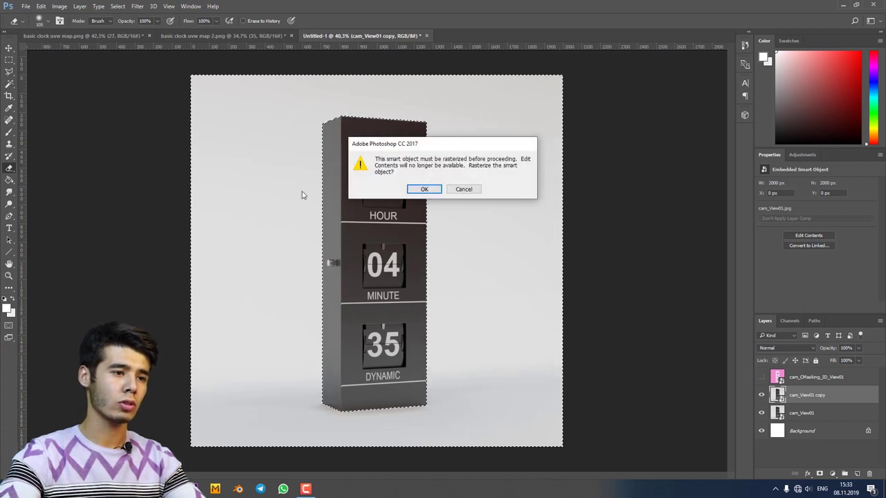
click(424, 189)
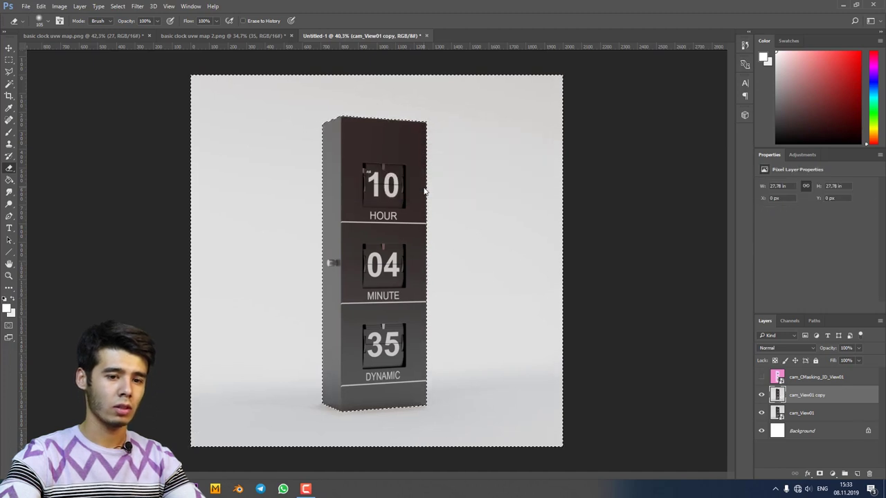
Step: Enlarge the eraser brush to 306 px and give it a harder edge
right_click(247, 168)
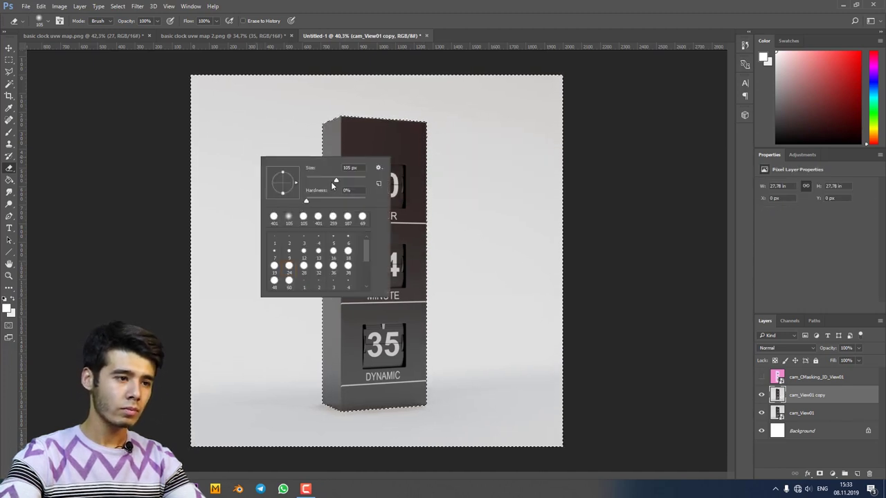
drag(331, 181, 349, 181)
right_click(263, 136)
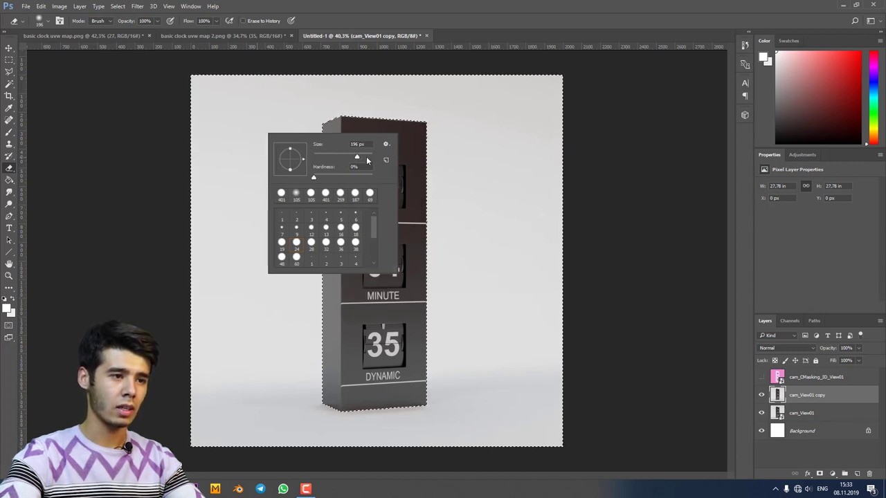
drag(359, 157, 361, 157)
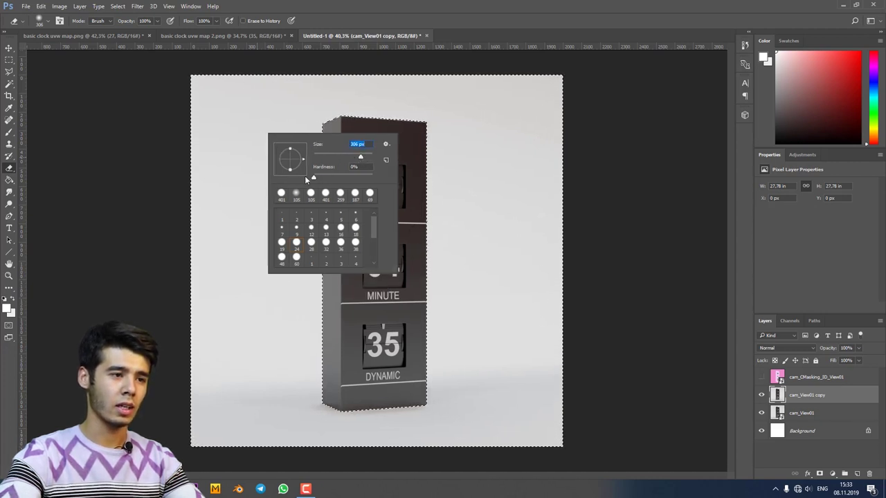
mouse_move(314, 176)
mouse_down()
mouse_move(380, 179)
mouse_move(315, 176)
mouse_move(323, 178)
mouse_up()
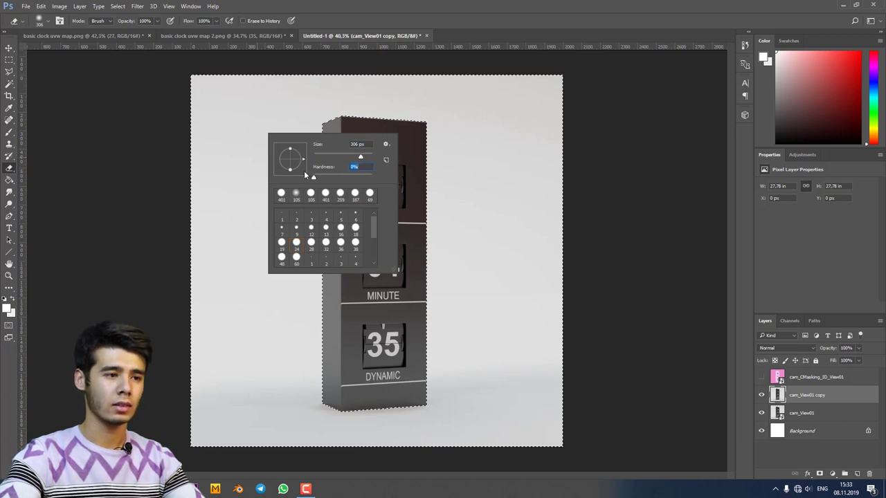
key(Return)
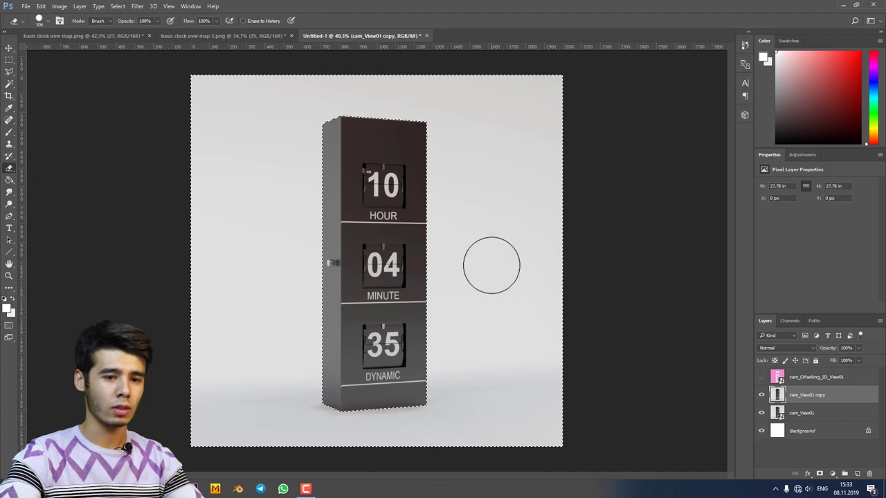
Step: Try a hard-edged erase stroke beside the clock, hide the original cam_View01 layer, and undo the stroke
drag(482, 97, 485, 262)
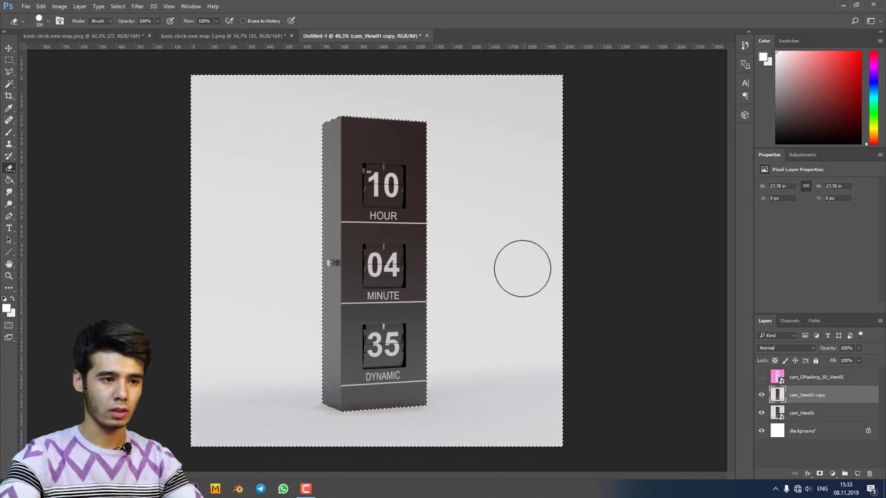
click(761, 412)
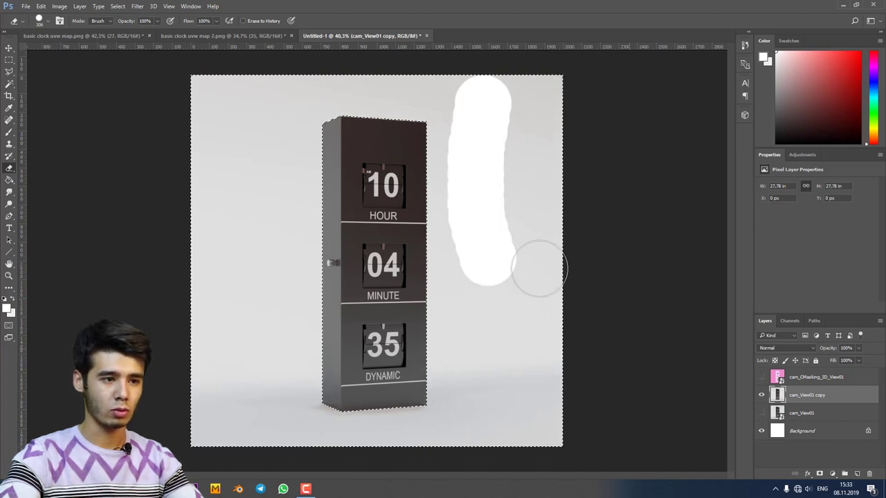
key(ctrl+z)
Step: Set the eraser hardness to 0%, try soft strokes on the background to the right of the clock, and undo them
right_click(485, 177)
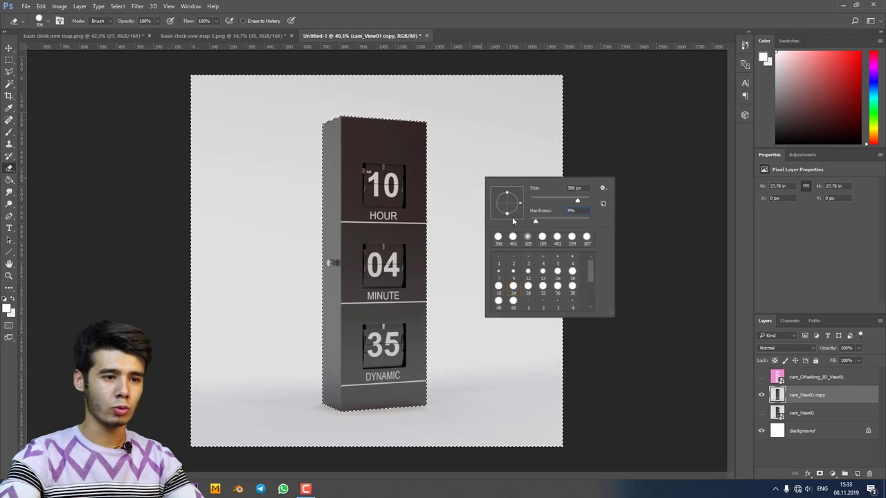
key(Return)
drag(481, 120, 487, 276)
drag(483, 159, 504, 277)
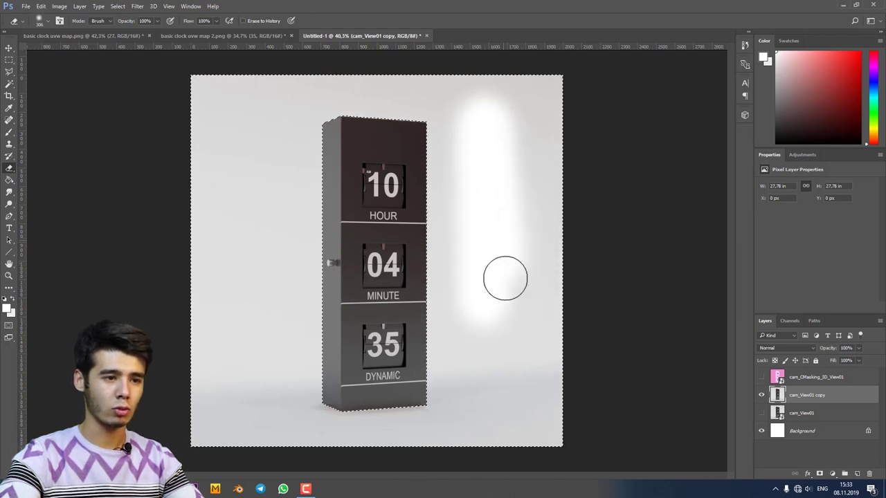
key(ctrl+z)
key(ctrl+z)
key(w)
right_click(460, 113)
click(499, 95)
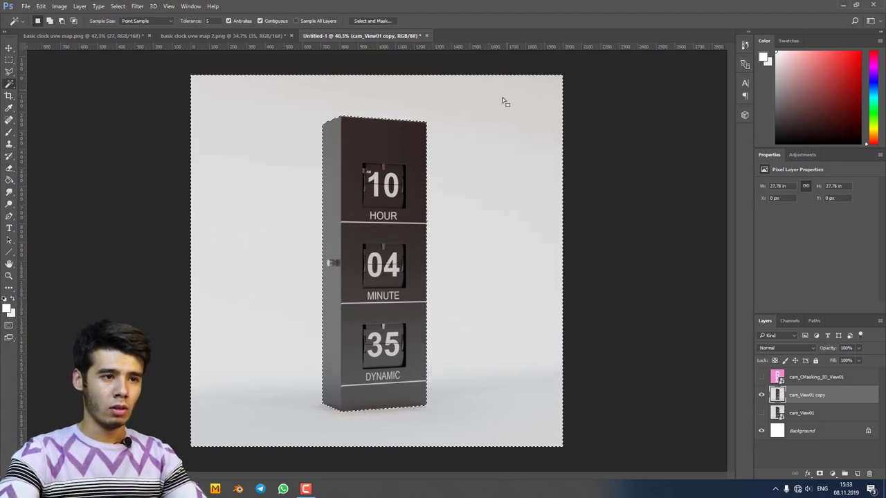
Step: Erase the background above the clock on the cam_View01 copy layer with the soft 306 px eraser
key(e)
right_click(513, 126)
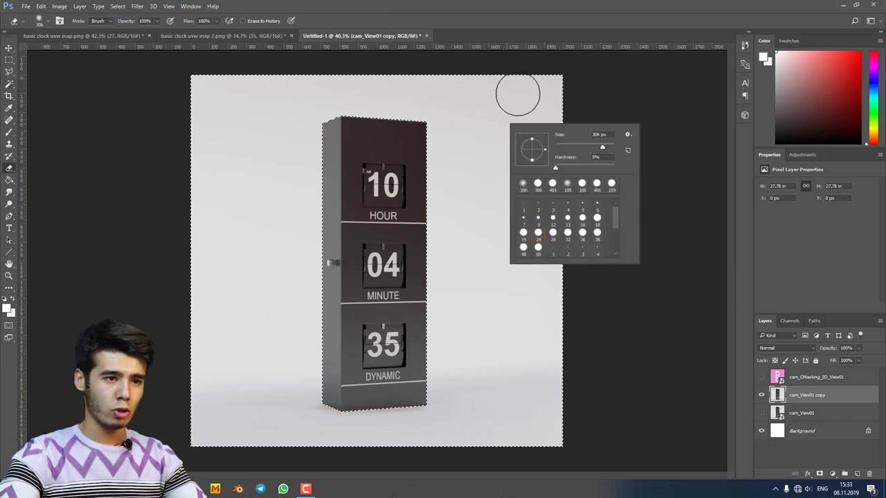
key(Return)
click(547, 90)
mouse_move(547, 90)
mouse_down()
mouse_move(492, 76)
mouse_move(466, 85)
mouse_move(384, 85)
mouse_up()
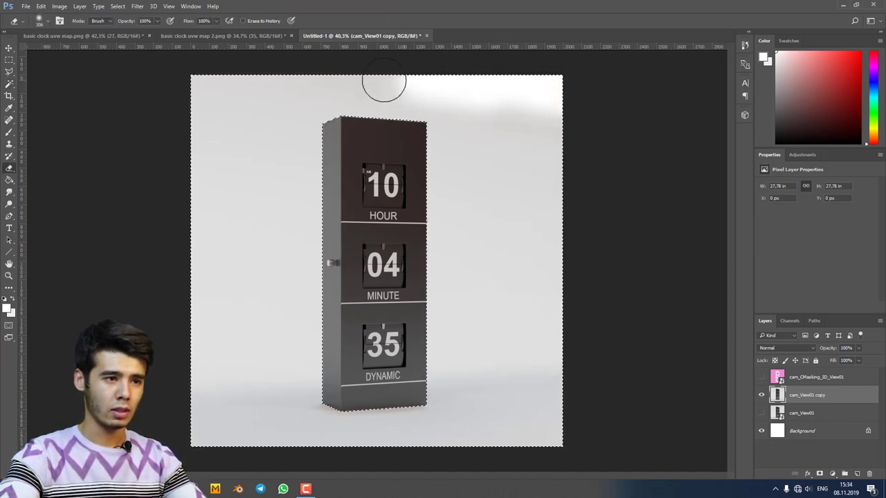
mouse_move(271, 95)
mouse_down()
mouse_move(377, 94)
mouse_move(569, 118)
mouse_move(461, 122)
mouse_move(491, 163)
mouse_move(449, 171)
mouse_move(505, 197)
mouse_up()
Step: Enlarge the eraser to 401 px and erase the background to the right of the clock and along the image's lower edge
right_click(505, 197)
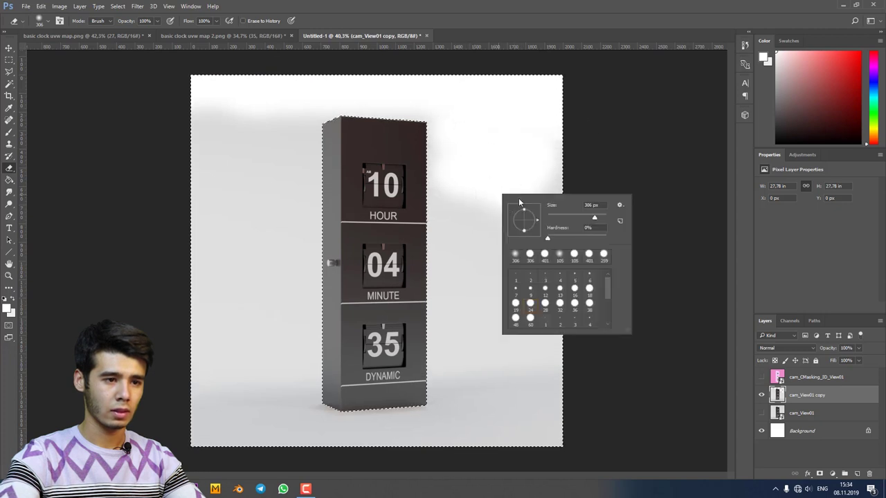
drag(582, 216, 596, 215)
mouse_move(453, 166)
mouse_down()
mouse_move(584, 219)
mouse_move(497, 171)
mouse_move(575, 205)
mouse_move(525, 195)
mouse_move(518, 231)
mouse_move(537, 244)
mouse_move(551, 278)
mouse_move(458, 231)
mouse_move(519, 281)
mouse_up()
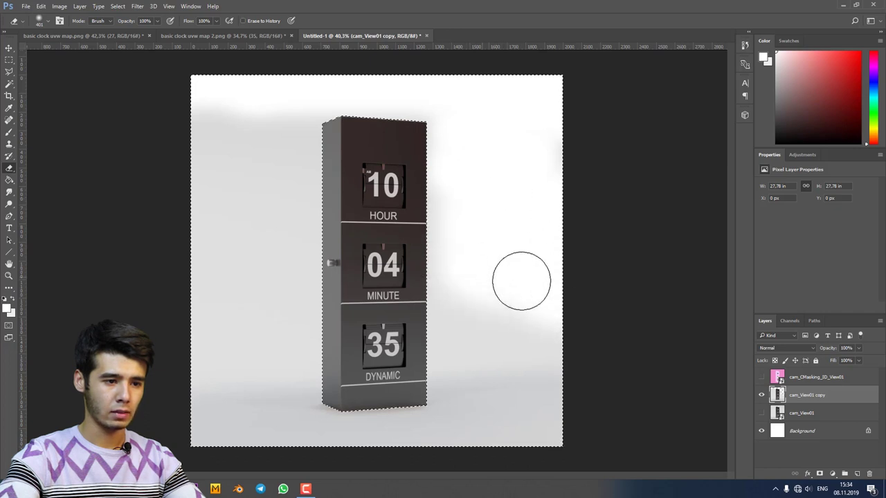
drag(432, 443, 477, 452)
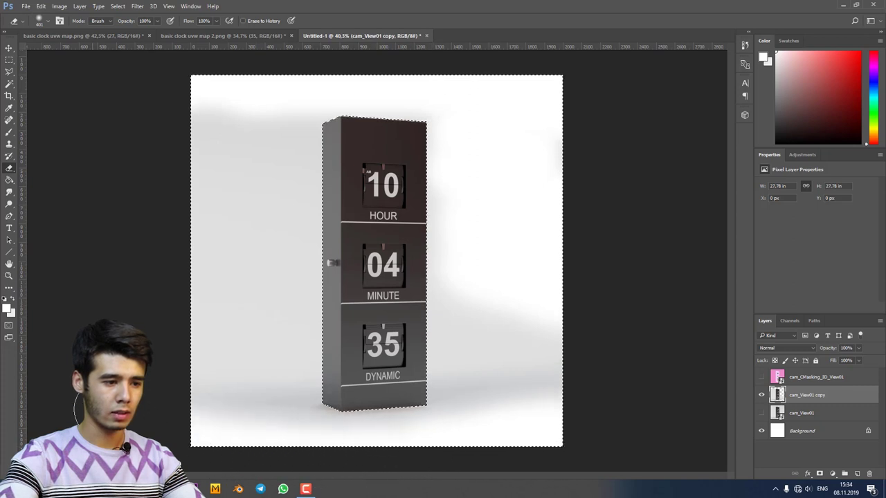
Step: Erase the background to the left of the clock and the remaining patches on the right, keeping the soft floor shadow
drag(221, 332, 291, 335)
mouse_move(353, 316)
mouse_down()
mouse_move(305, 267)
mouse_move(329, 175)
mouse_move(204, 125)
mouse_move(182, 90)
mouse_up()
mouse_move(426, 185)
mouse_down()
mouse_move(475, 237)
mouse_move(430, 272)
mouse_move(506, 281)
mouse_move(433, 291)
mouse_move(470, 301)
mouse_up()
mouse_move(604, 316)
mouse_down()
mouse_move(450, 317)
mouse_move(658, 331)
mouse_up()
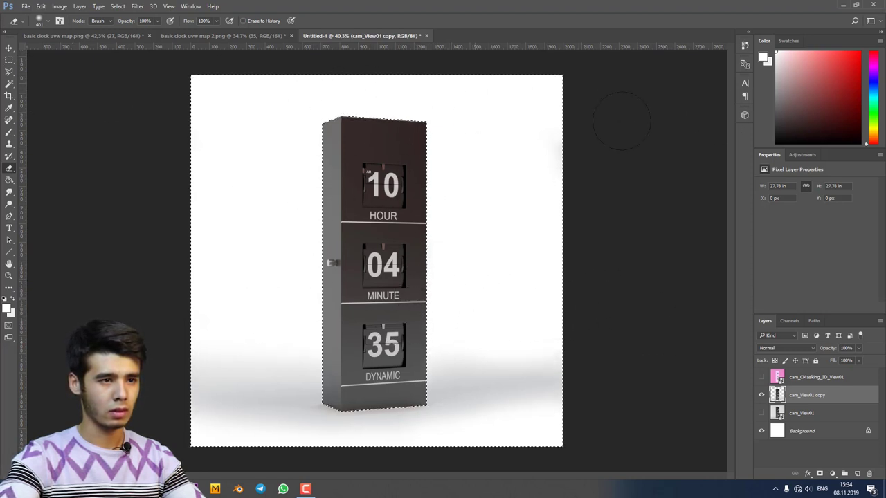
drag(621, 123, 567, 135)
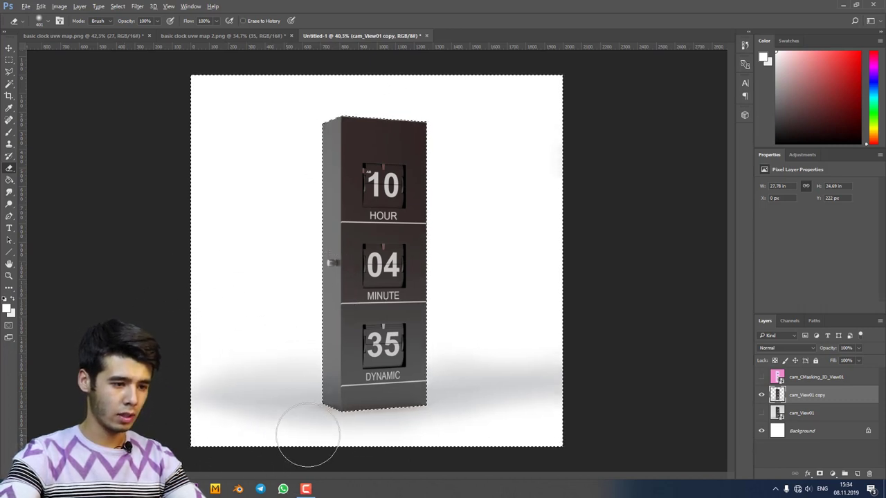
Step: Inspect the floor shadow and the erased areas, hiding the white Background layer briefly and showing it again
scroll(308, 434, up, 1)
scroll(239, 381, down, 3)
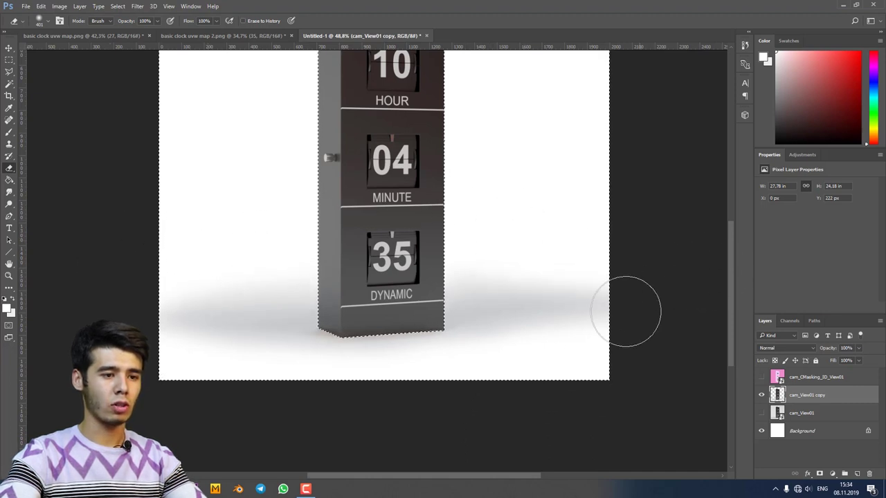
scroll(626, 311, down, 3)
scroll(519, 307, up, 2)
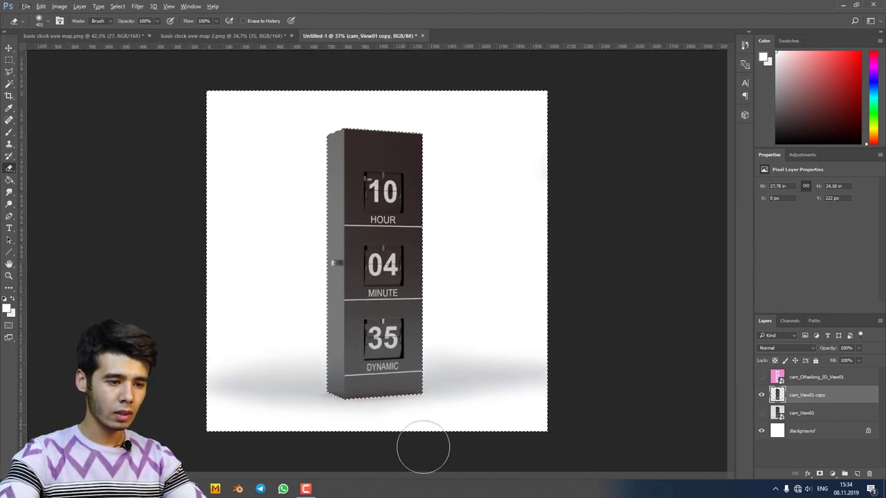
click(762, 430)
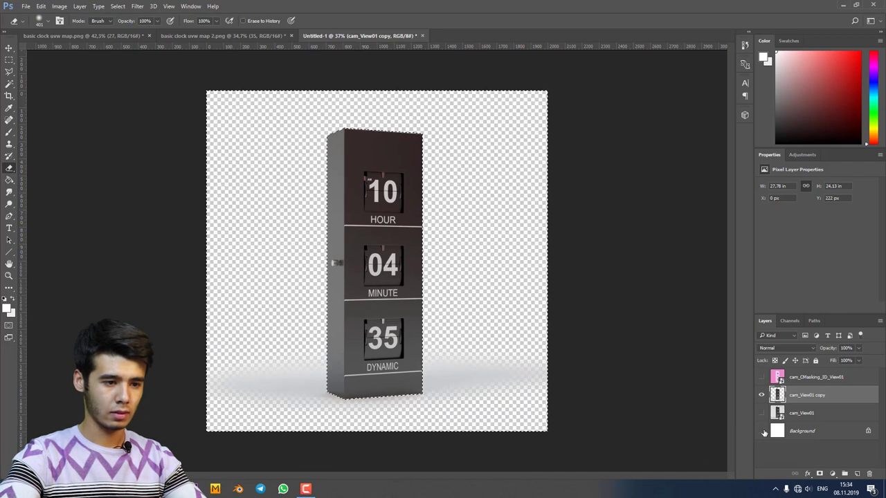
click(762, 431)
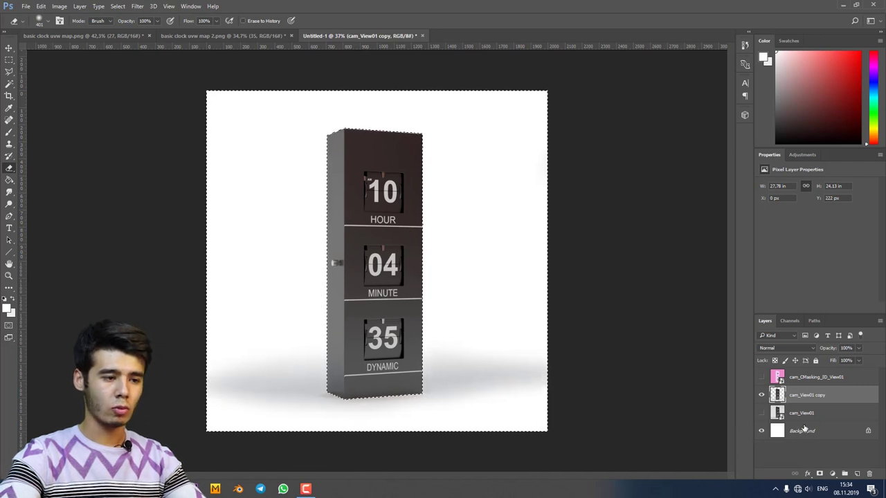
Step: Add a Levels adjustment limited to the selected background around the clock and set its midtone input to 1.72
click(833, 474)
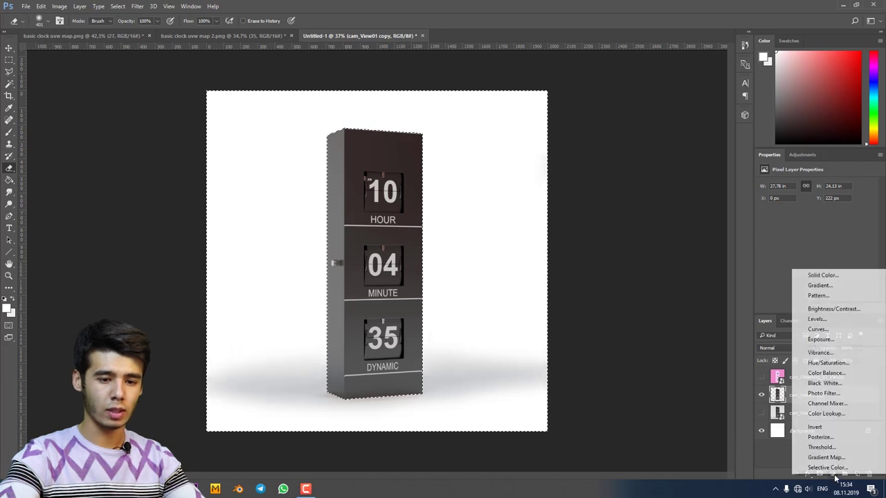
click(827, 321)
scroll(429, 311, up, 1)
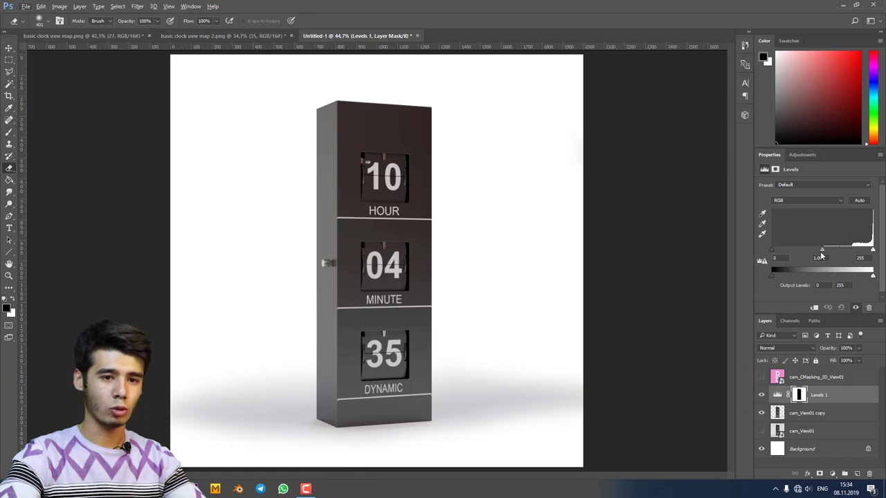
drag(821, 251, 801, 253)
scroll(491, 267, down, 3)
scroll(668, 267, up, 2)
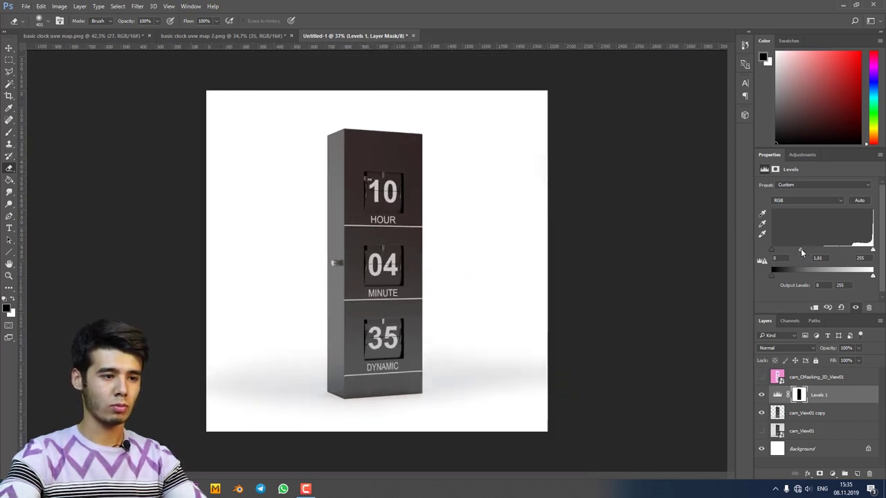
scroll(415, 263, up, 1)
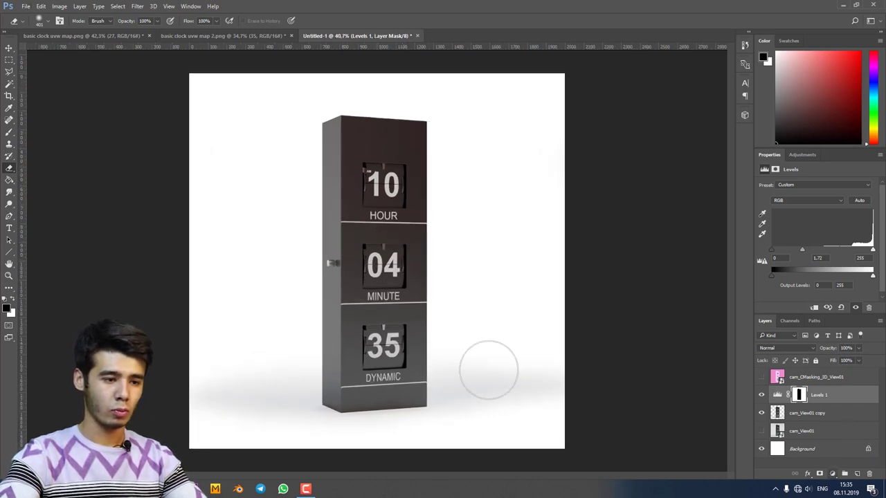
Step: Add a Hue/Saturation adjustment above Levels 1 and set its saturation to -100
click(832, 474)
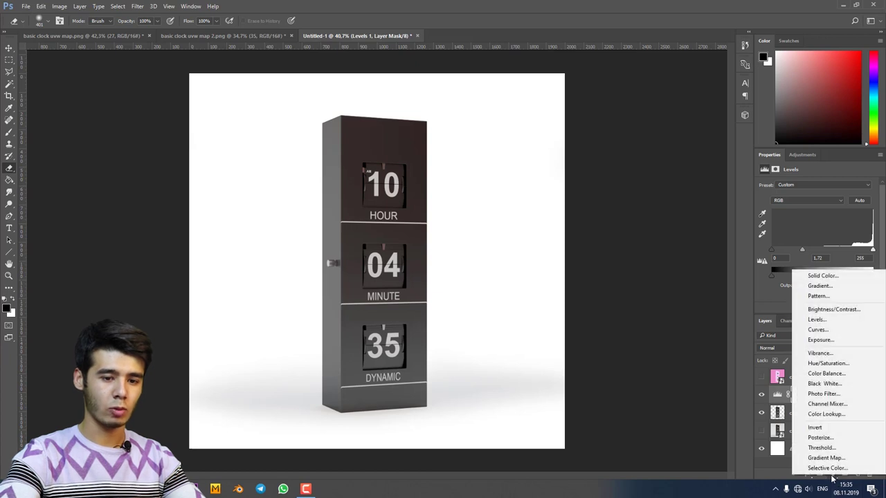
click(828, 364)
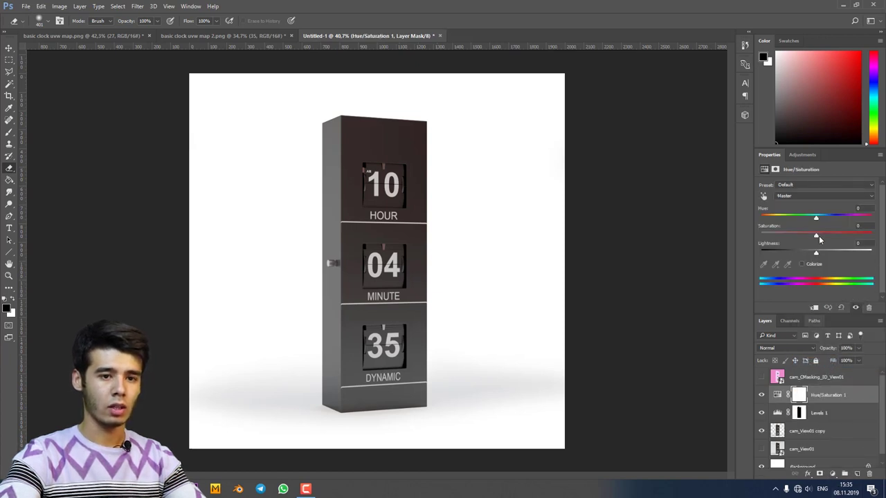
drag(817, 235, 759, 235)
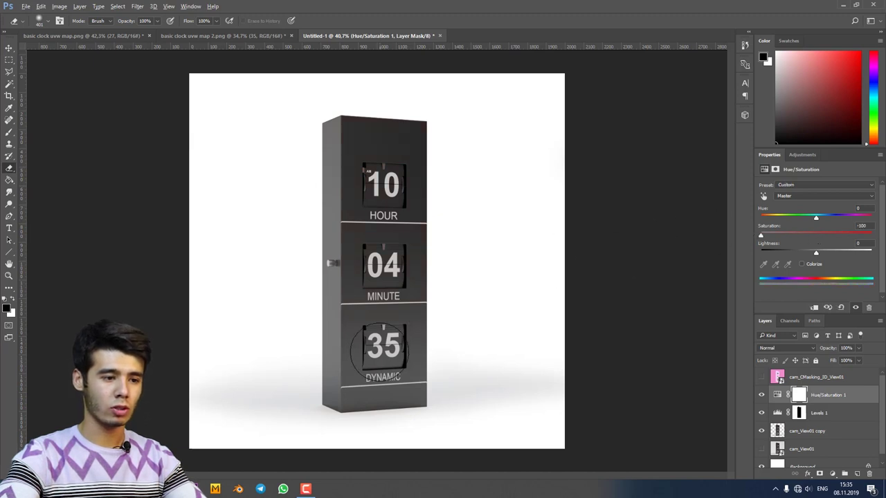
Step: Compare the clock's colour up close with the Hue/Saturation 1 layer hidden and shown
scroll(367, 228, up, 5)
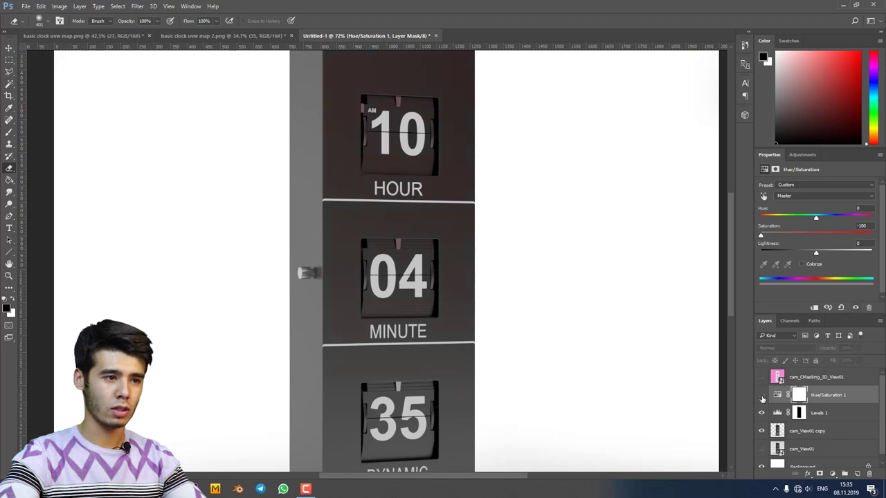
click(761, 395)
click(761, 395)
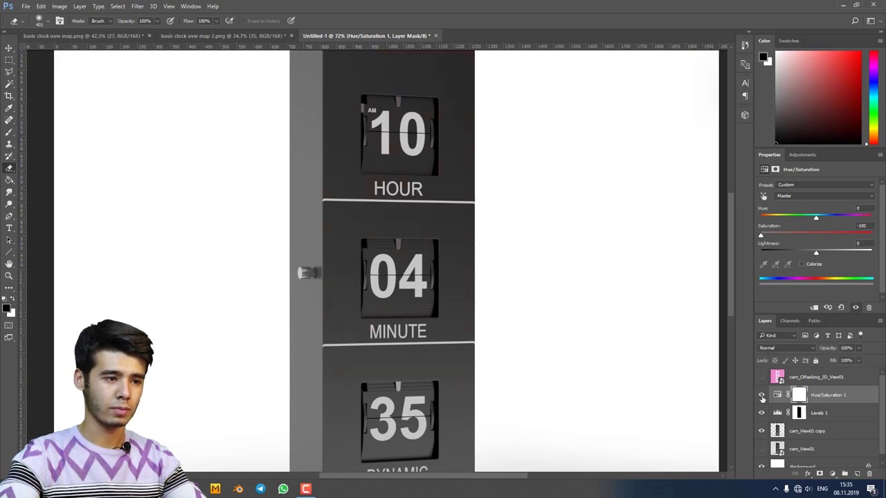
click(761, 395)
click(761, 395)
scroll(461, 302, down, 3)
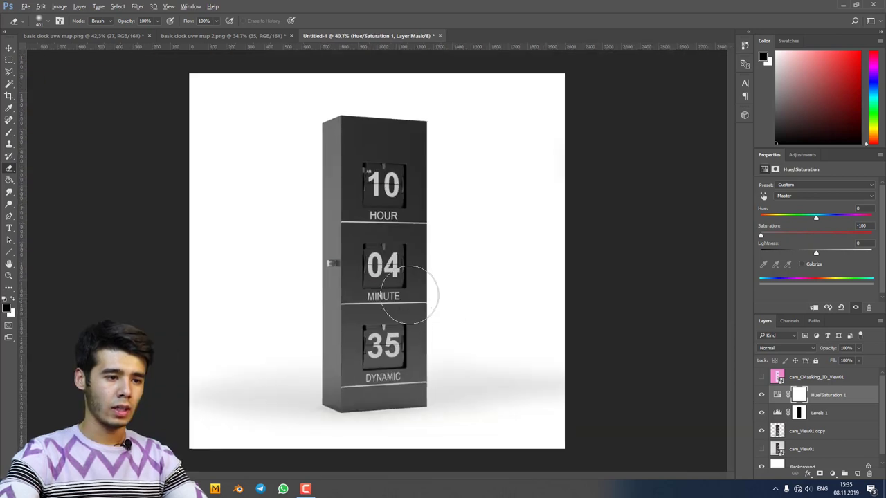
scroll(406, 291, up, 2)
scroll(408, 296, down, 1)
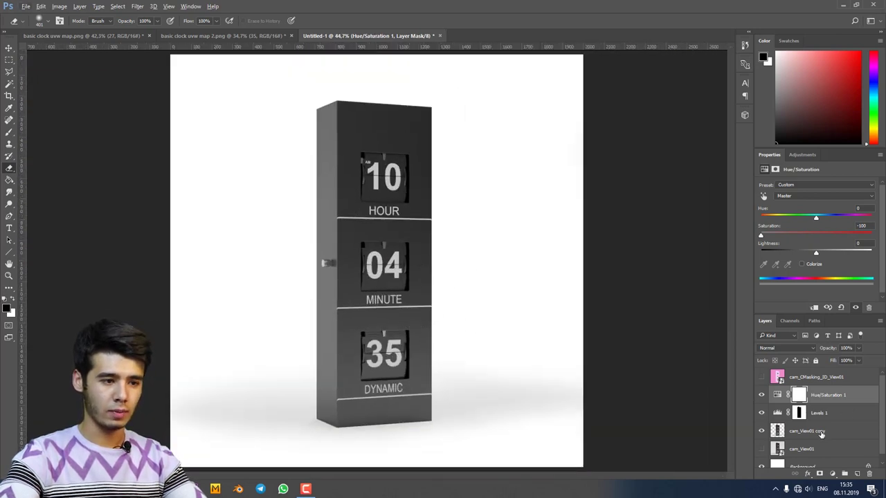
Step: Select the clock by wand-selecting the pink background on the cam_CMasking_ID_View01 layer and inverting the selection, then hide that layer again
click(800, 378)
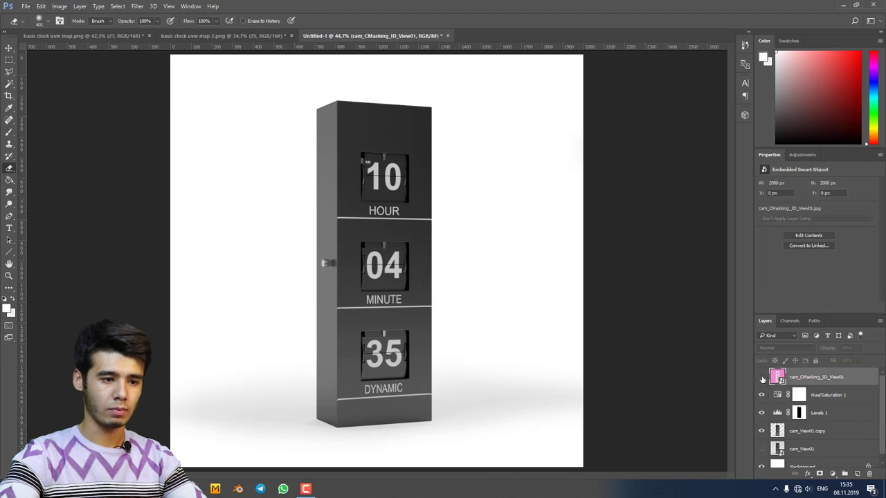
click(762, 378)
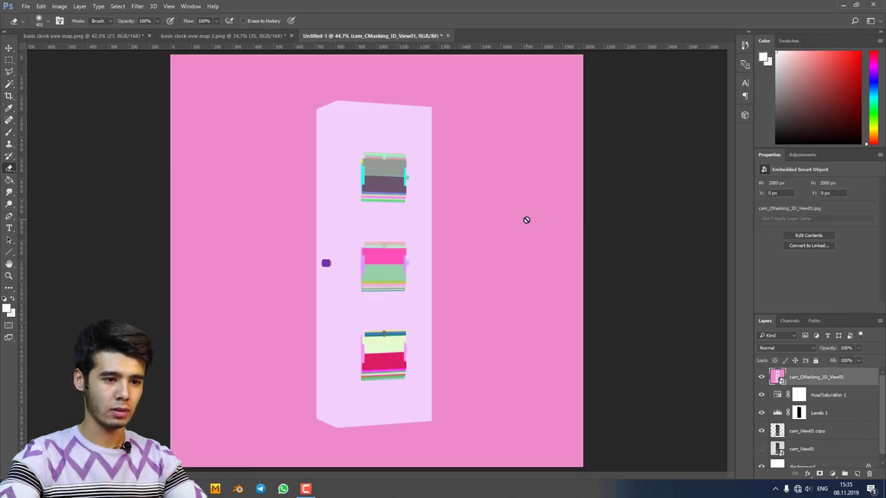
scroll(526, 220, down, 1)
key(w)
click(501, 221)
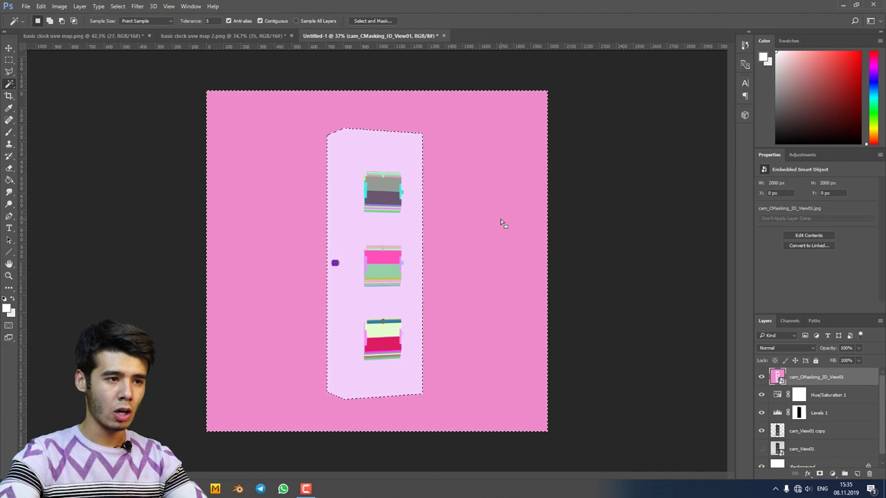
scroll(404, 213, up, 1)
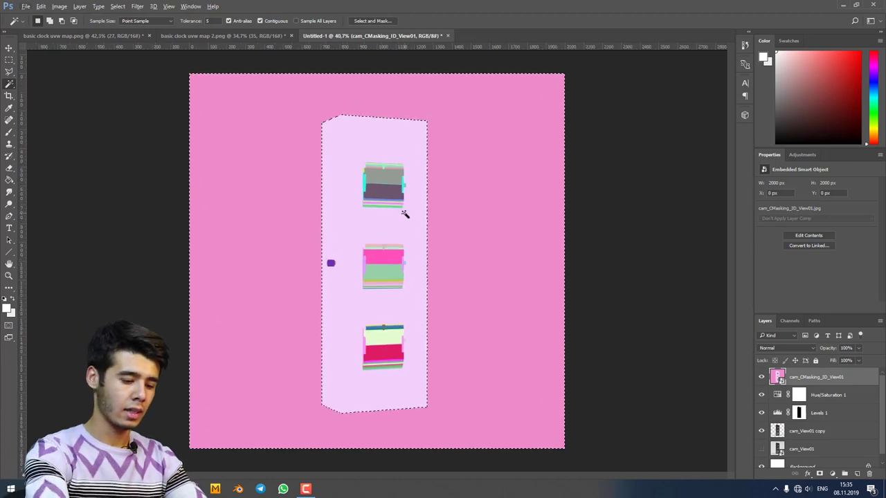
key(ctrl+i)
key(ctrl+z)
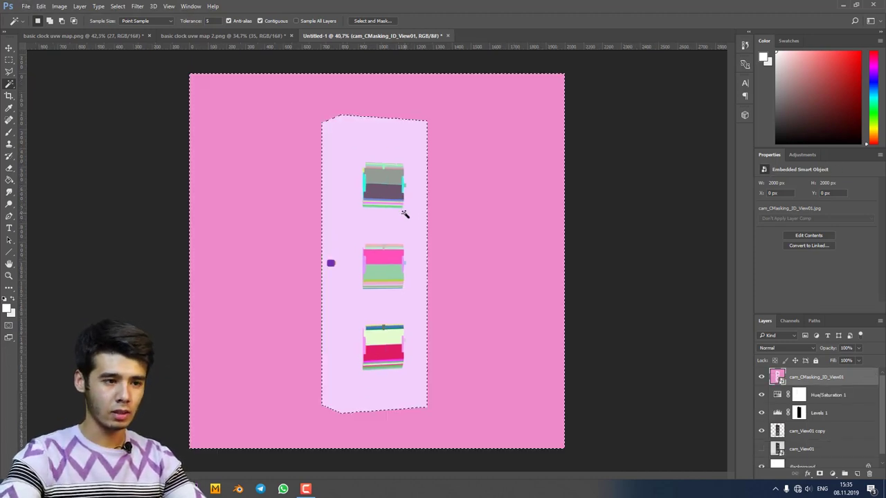
key(ctrl+shift+i)
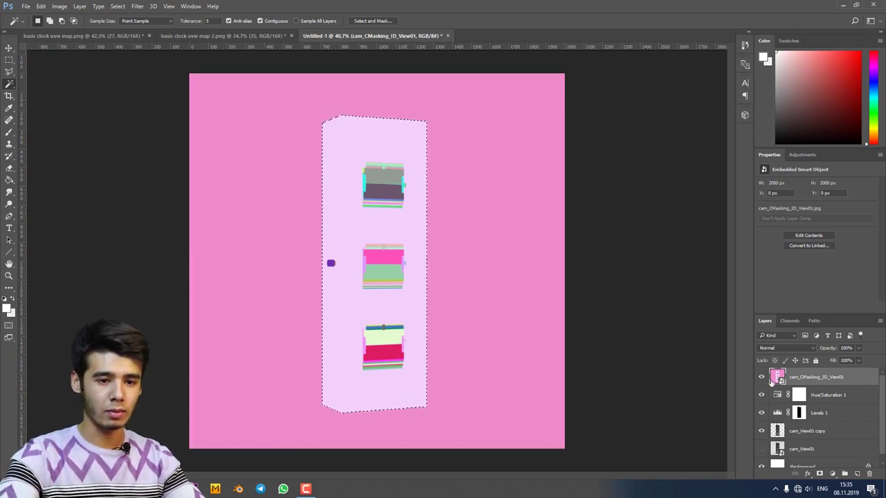
click(761, 378)
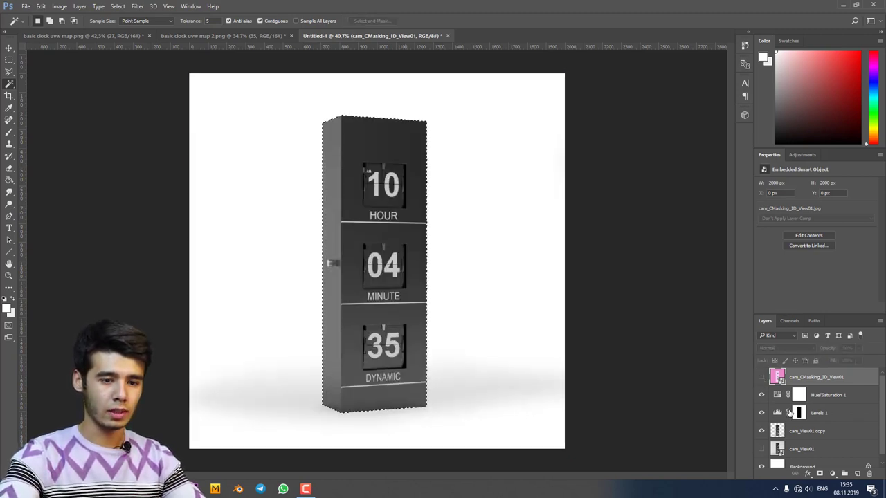
Step: Add a Levels adjustment masked to the clock, with black input 22 and white input 197
click(832, 474)
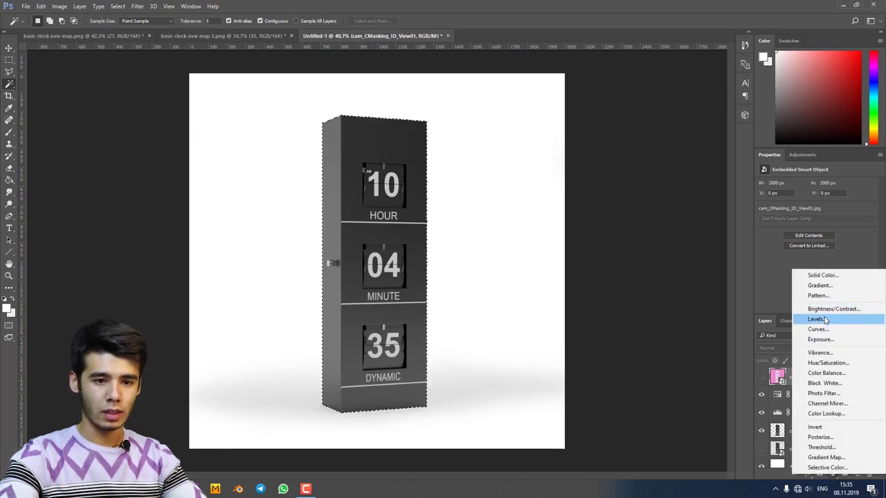
click(827, 319)
click(772, 248)
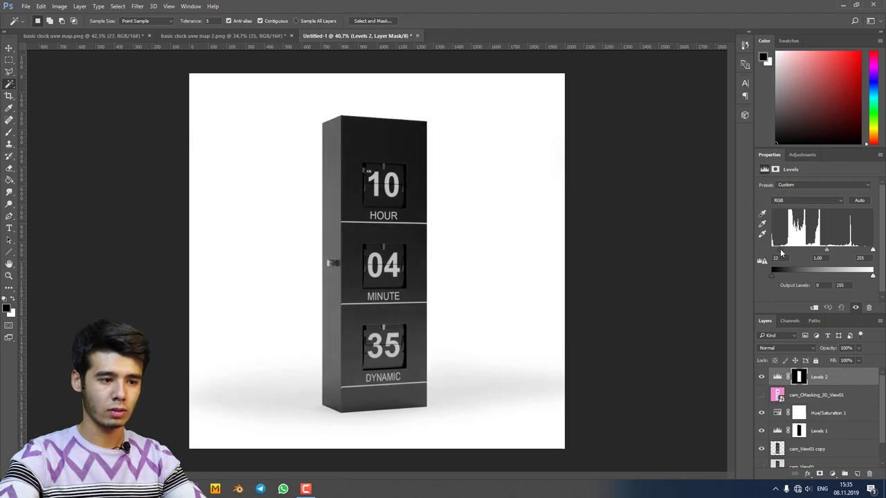
scroll(403, 257, up, 2)
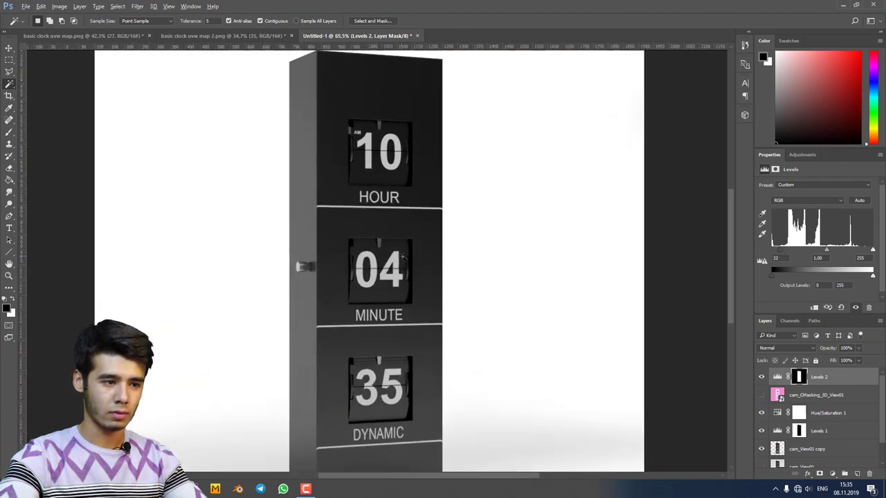
drag(872, 249, 848, 251)
scroll(437, 303, down, 1)
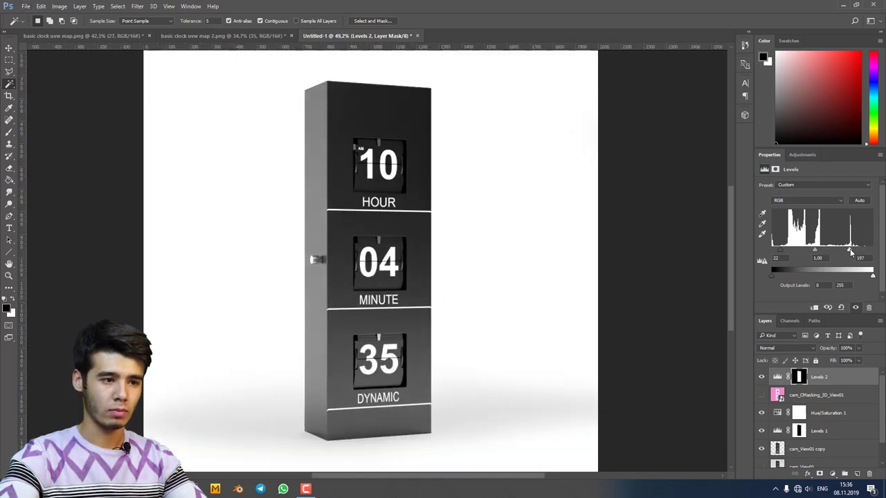
Step: Fine-tune the clock's Levels adjustment to a black input of 14 and a midtone input of 1
drag(779, 251, 814, 253)
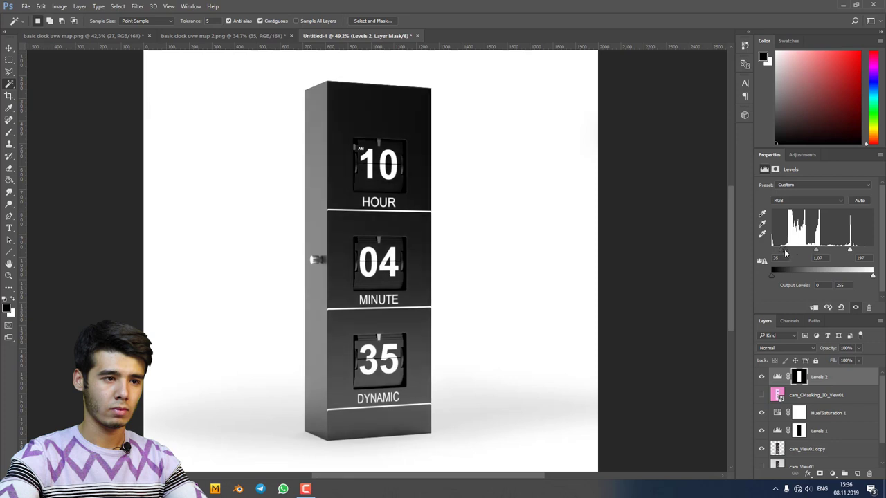
drag(817, 253, 818, 254)
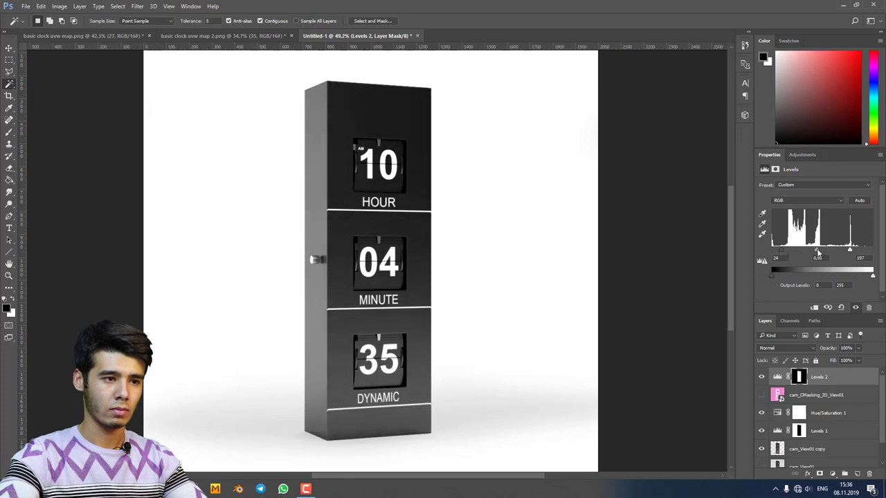
text(1)
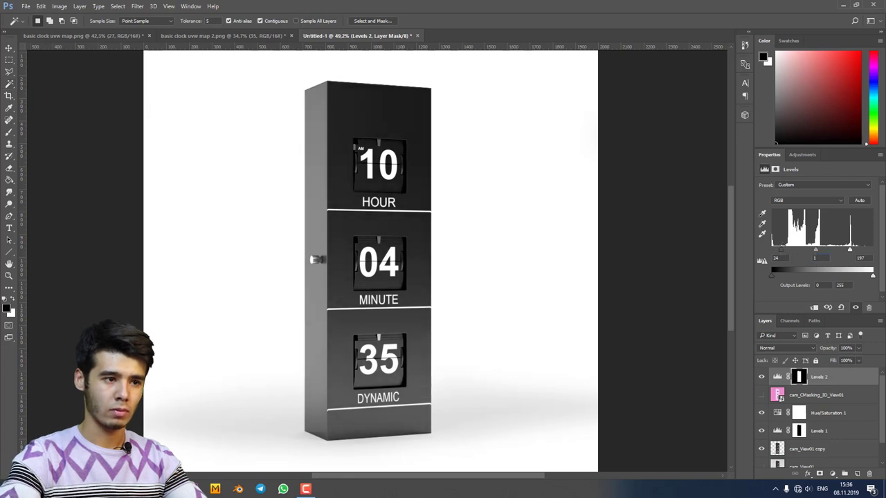
key(Return)
key(e)
drag(780, 250, 777, 253)
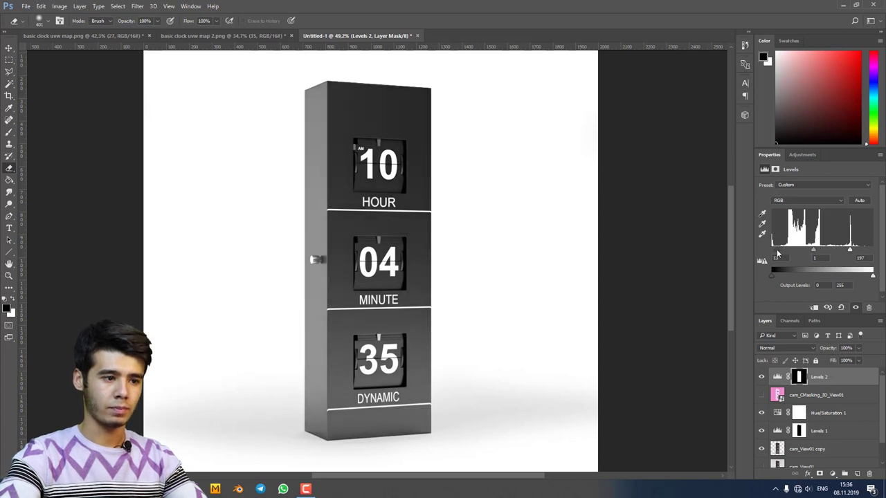
Step: Compare the clock's contrast with the Levels 2 layer hidden and shown, and check the whole image
scroll(500, 308, down, 1)
click(761, 377)
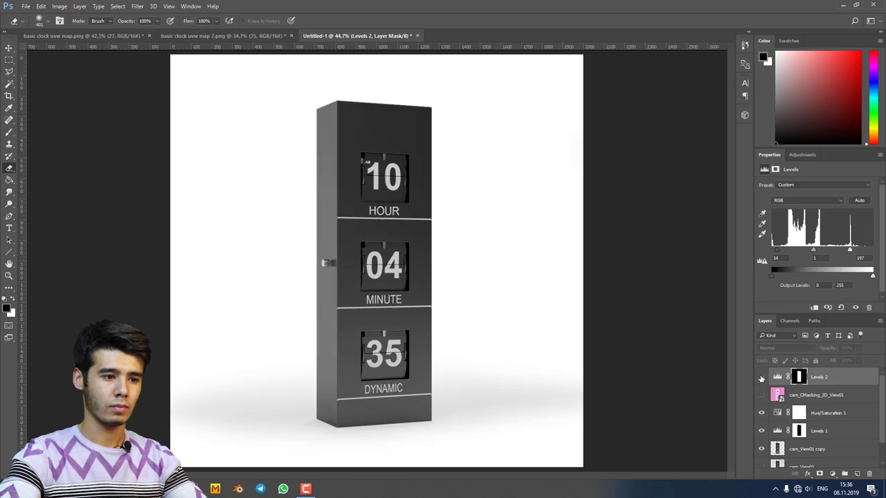
click(761, 377)
click(761, 377)
click(761, 377)
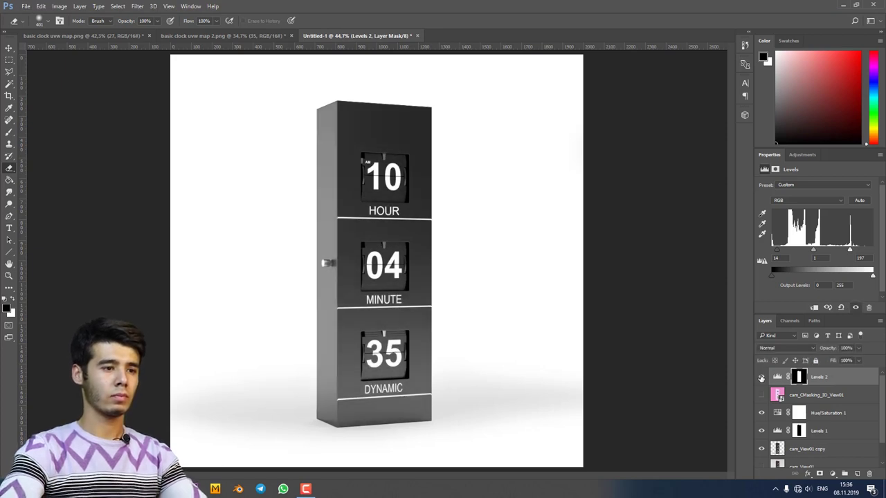
click(762, 377)
click(761, 378)
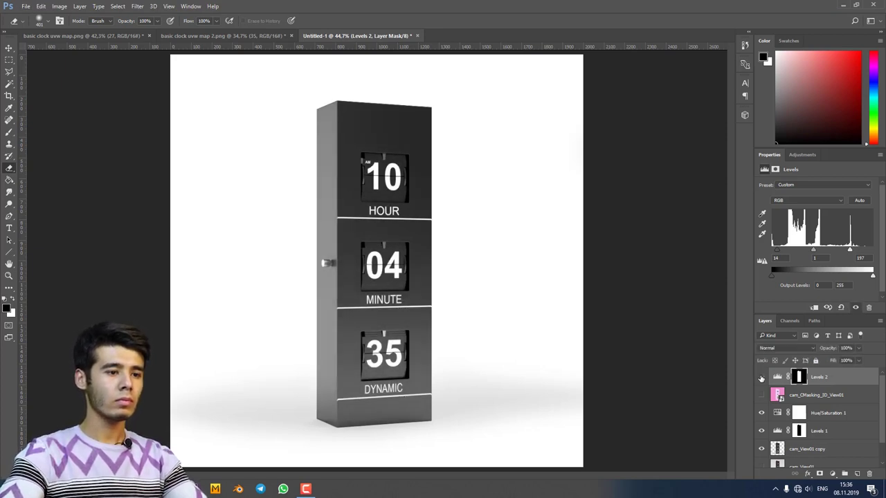
click(761, 377)
click(761, 377)
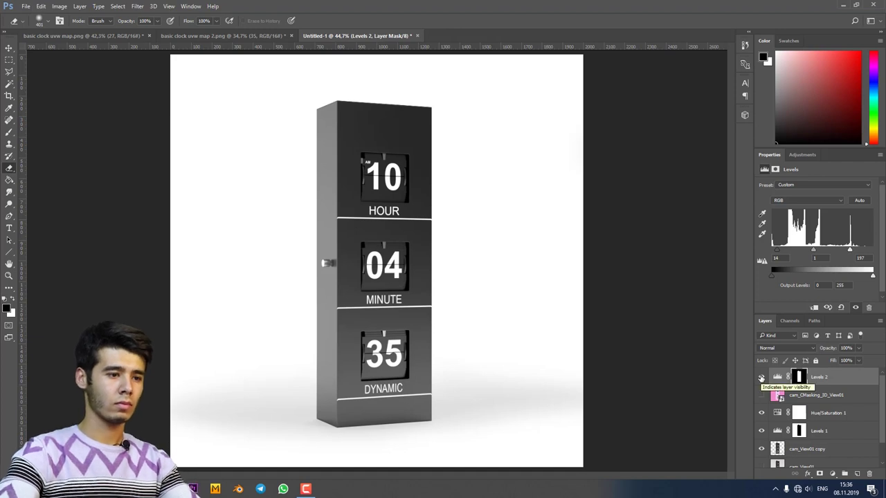
click(761, 377)
click(761, 377)
key(ctrl+minus)
scroll(477, 350, up, 2)
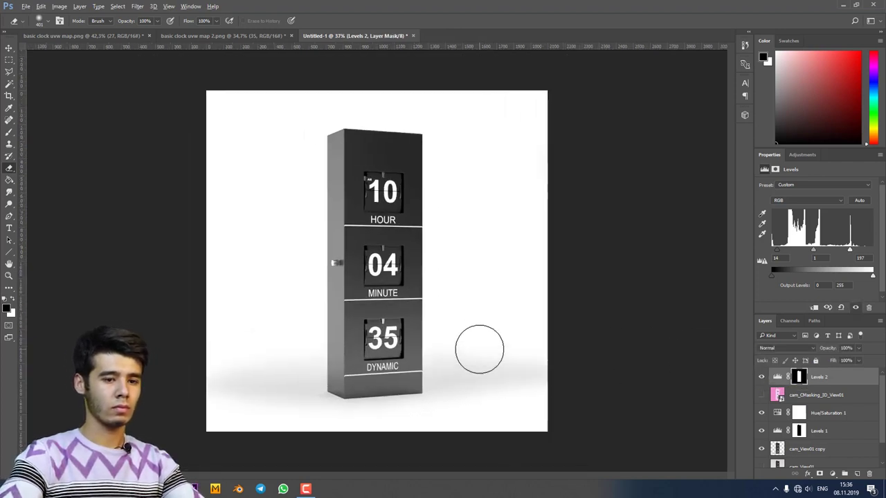
Step: Select the background around the clock with the Magic Wand on the hidden cam_CMasking_ID_View01 layer
click(824, 432)
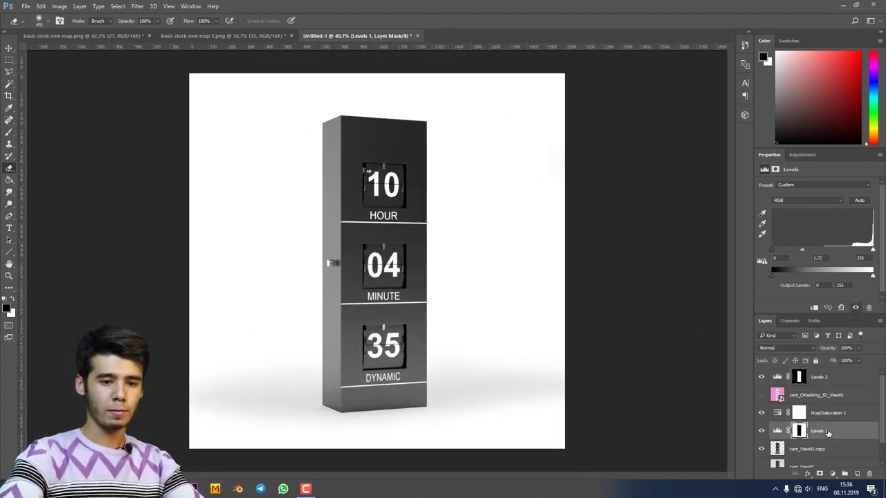
click(810, 450)
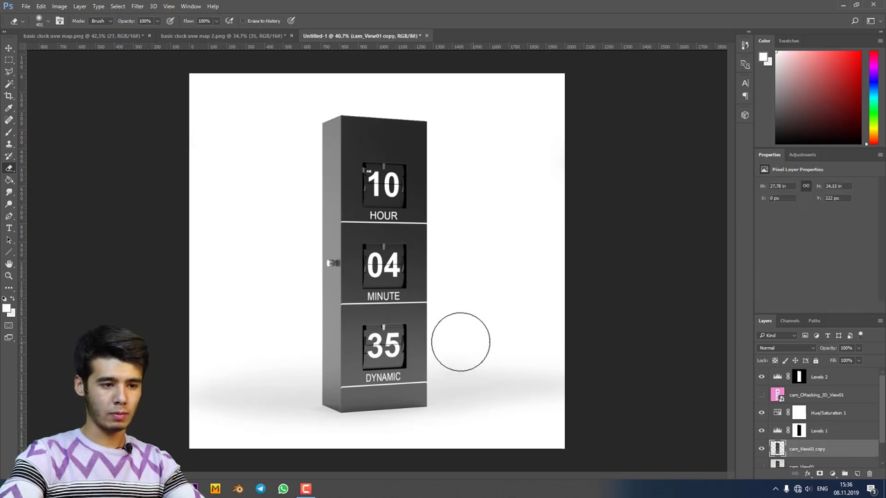
click(794, 396)
key(w)
click(527, 267)
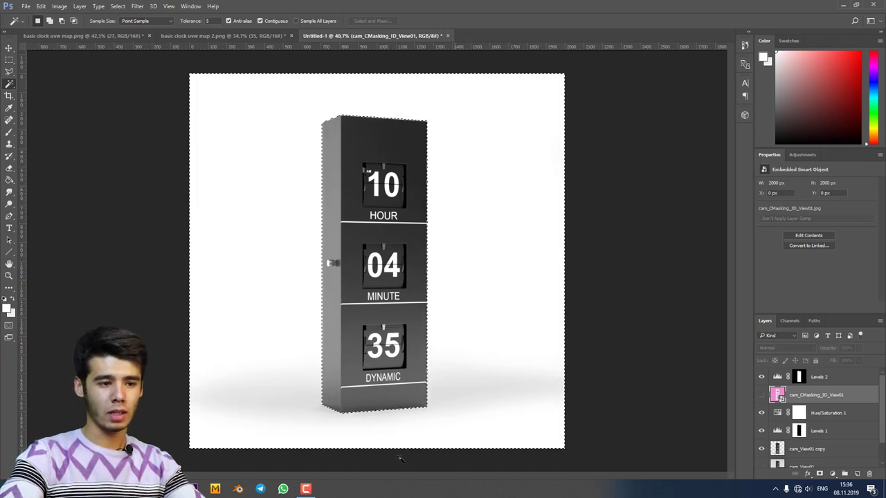
key(ctrl+z)
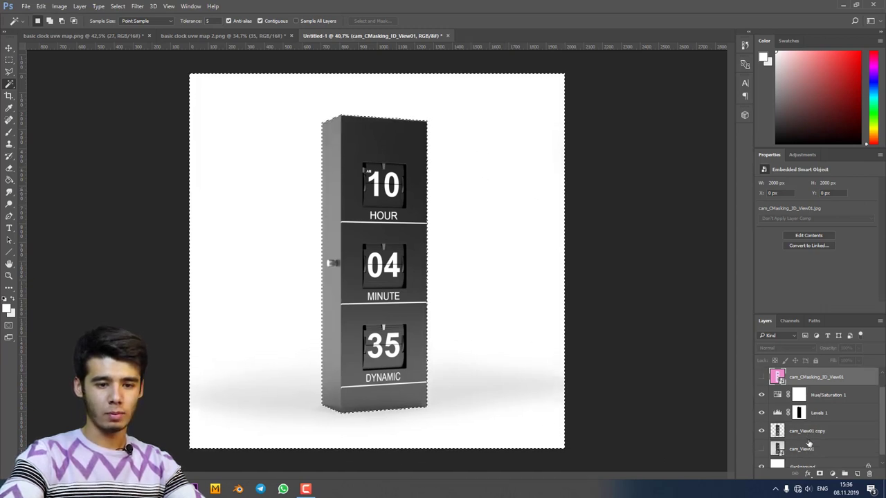
Step: Erase the excess floor shadow around the clock on the cam_View01 copy layer within the background selection, and deselect
key(ctrl+z)
key(e)
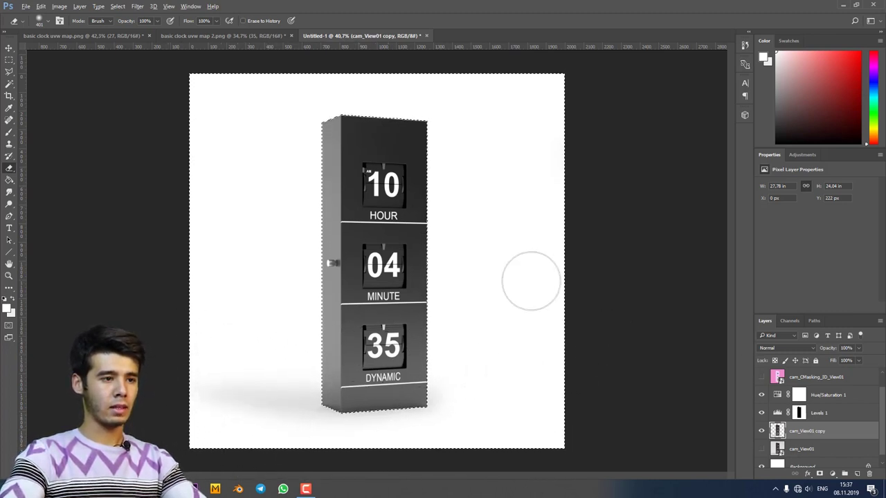
key(ctrl+d)
key(w)
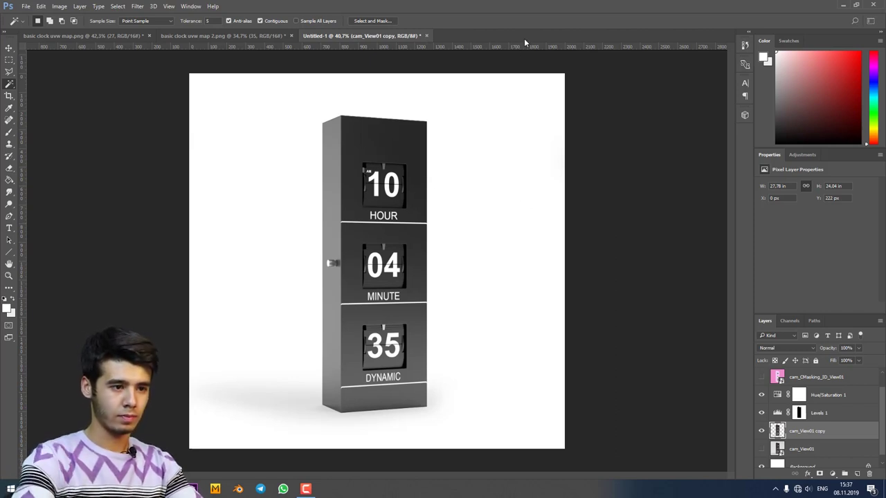
Step: Create a 2000 × 2000 px document at 72 ppi with a white background and place the cam_View02 render in it
key(ctrl+n)
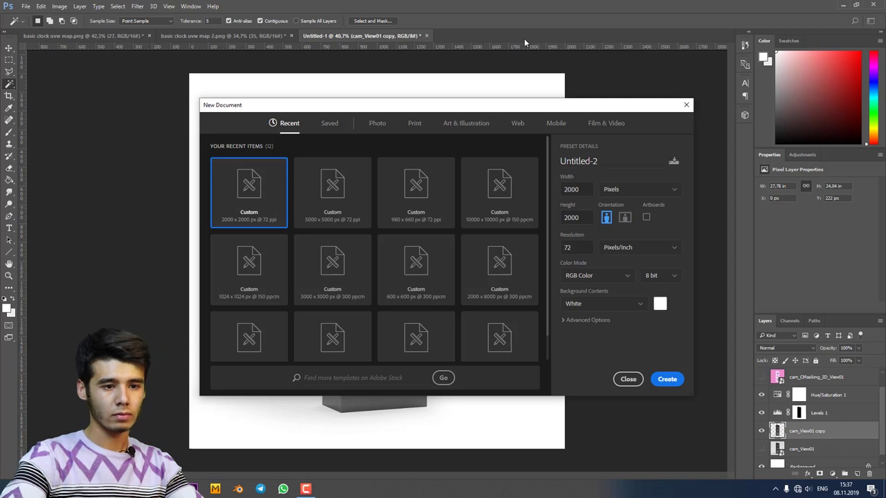
click(675, 381)
mouse_move(147, 489)
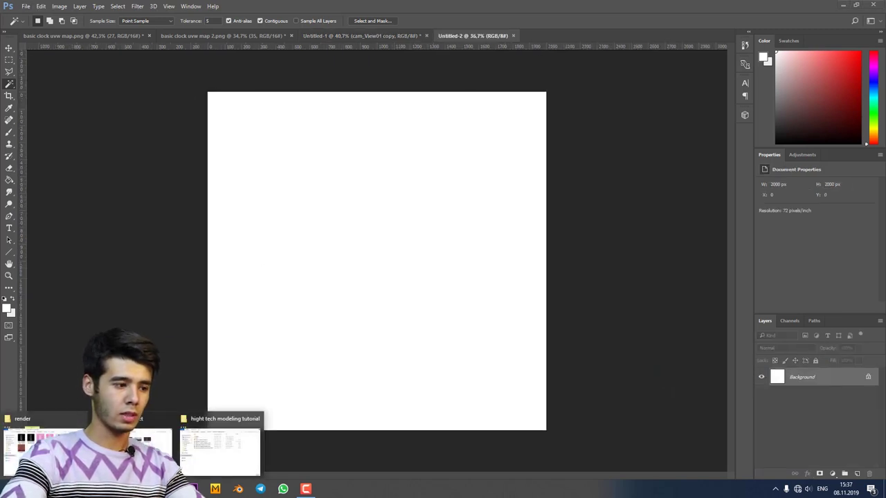
click(86, 451)
drag(532, 303, 469, 164)
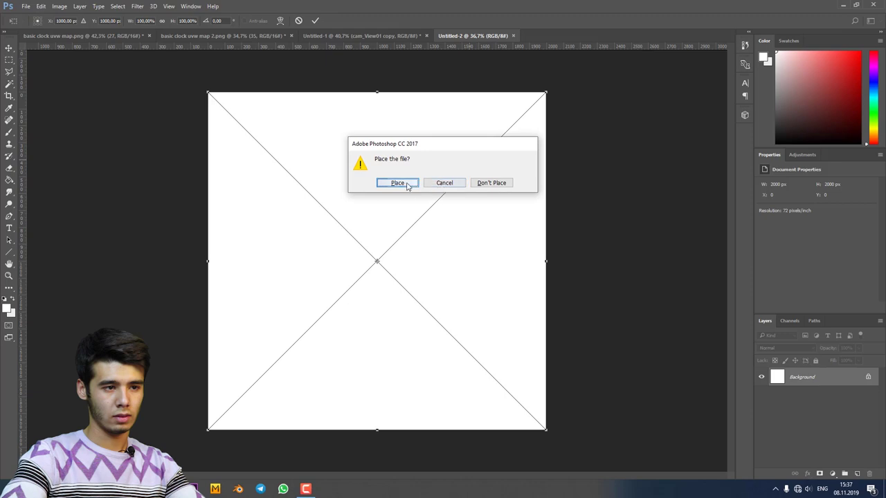
click(408, 186)
scroll(404, 230, up, 1)
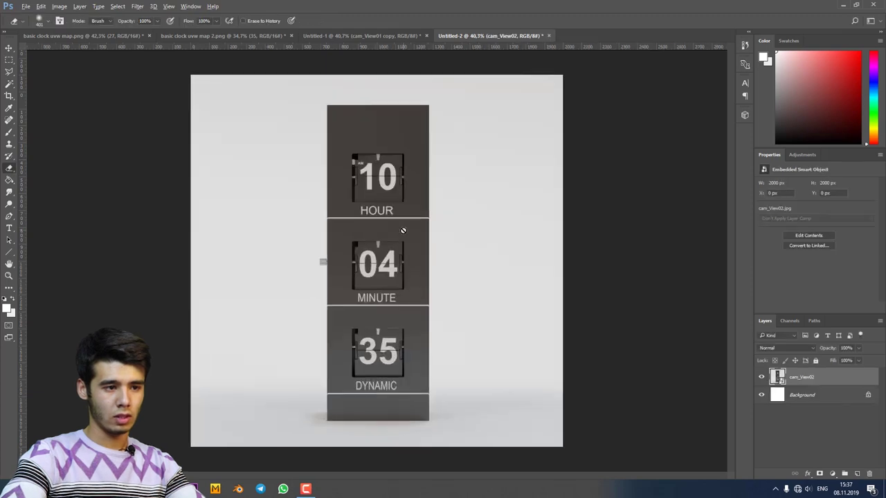
Step: Place the cam_CMasking_ID_View02 mask render from the render folder above cam_View02 in the Untitled-2 document
mouse_move(192, 488)
mouse_move(131, 450)
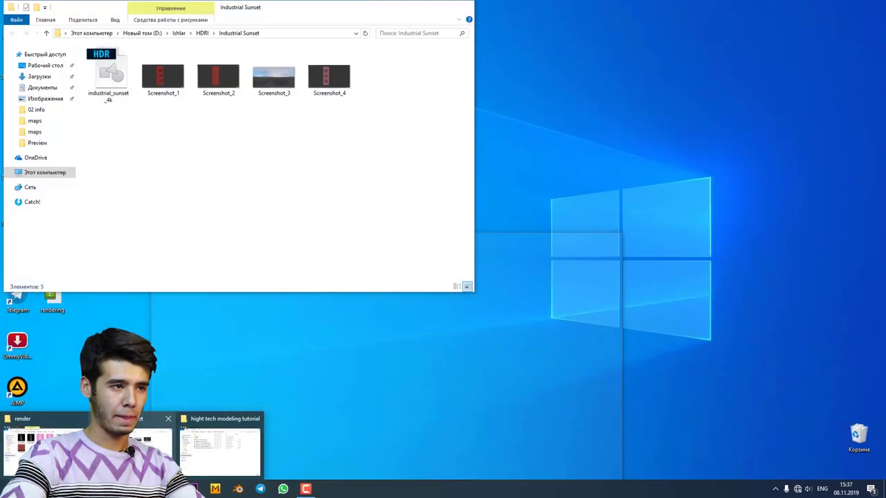
mouse_move(45, 449)
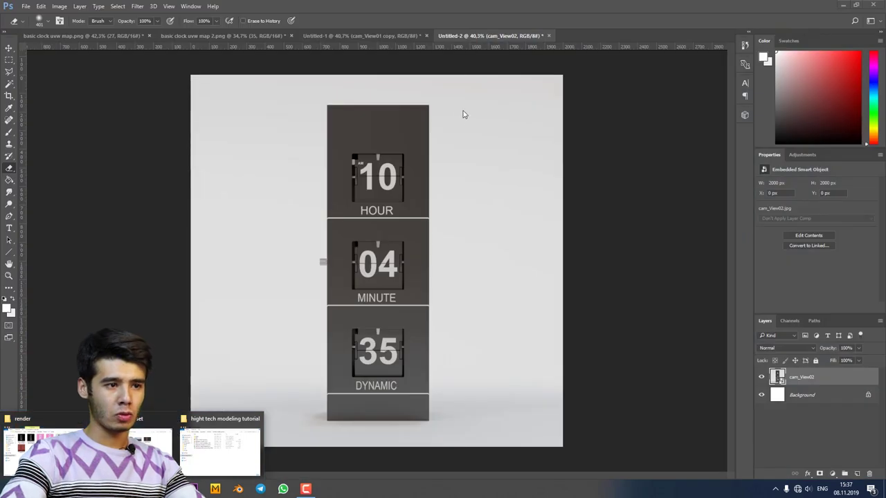
click(343, 36)
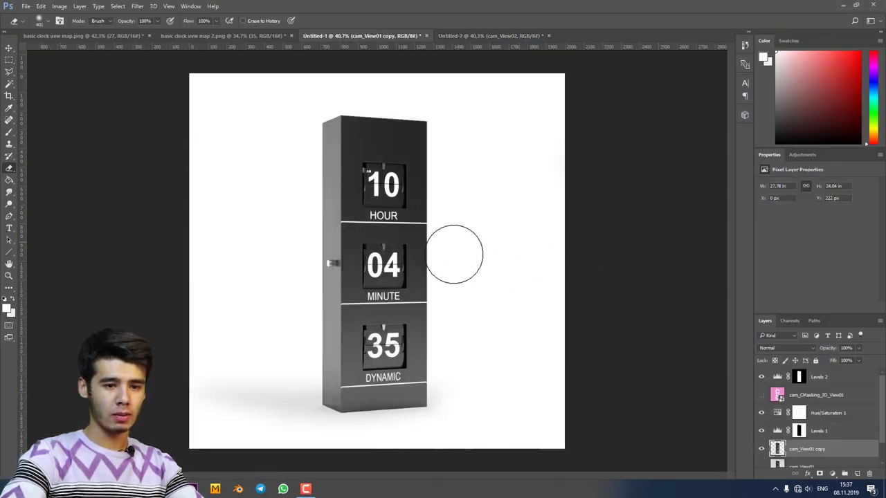
click(496, 36)
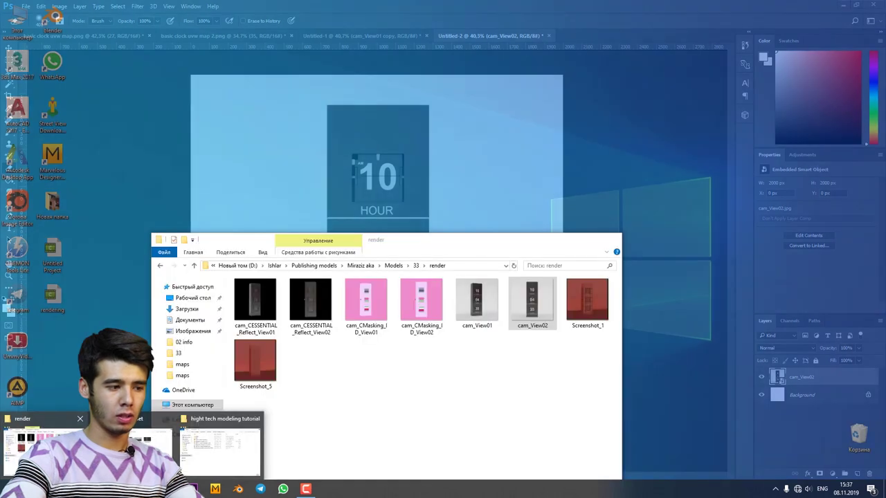
click(83, 450)
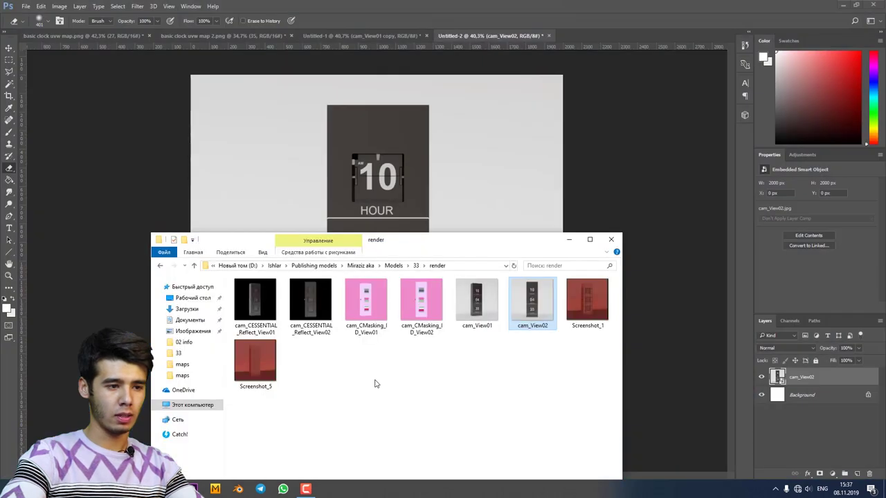
click(425, 285)
drag(425, 285, 380, 142)
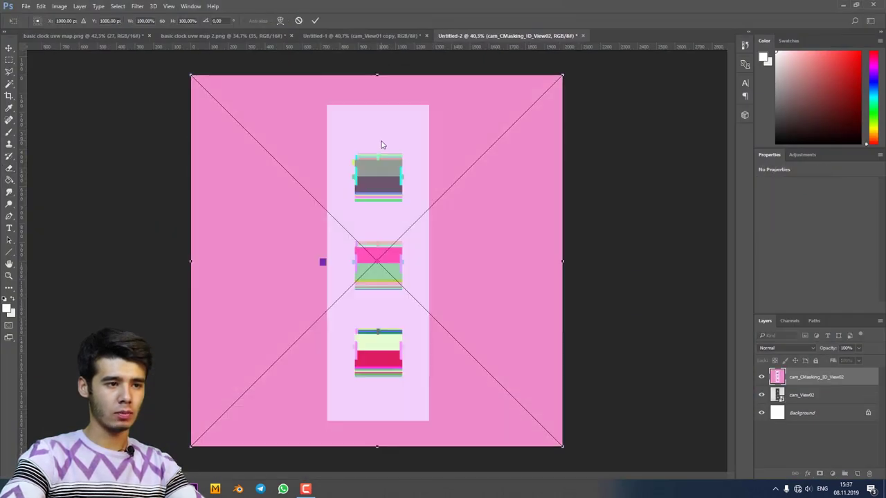
key(Return)
Step: Try a Magic Wand selection of the mask's pink background, clear it, and duplicate the cam_View02 layer
key(w)
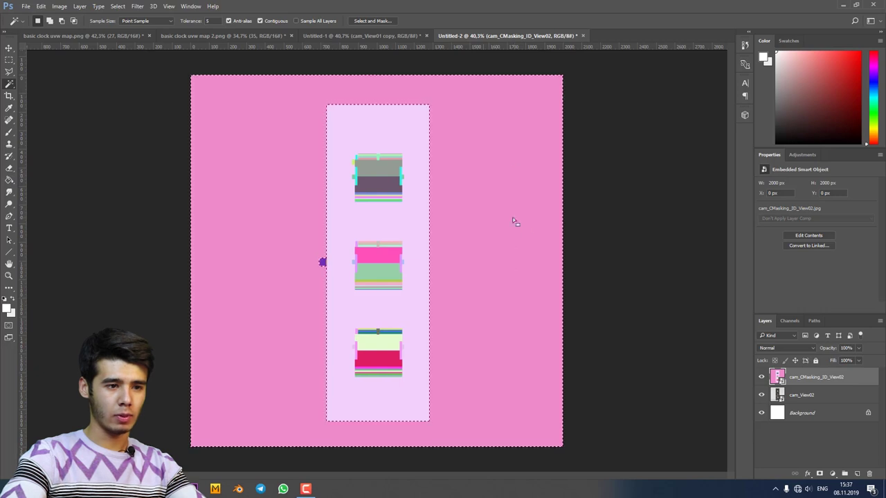
click(515, 222)
key(ctrl+d)
click(812, 398)
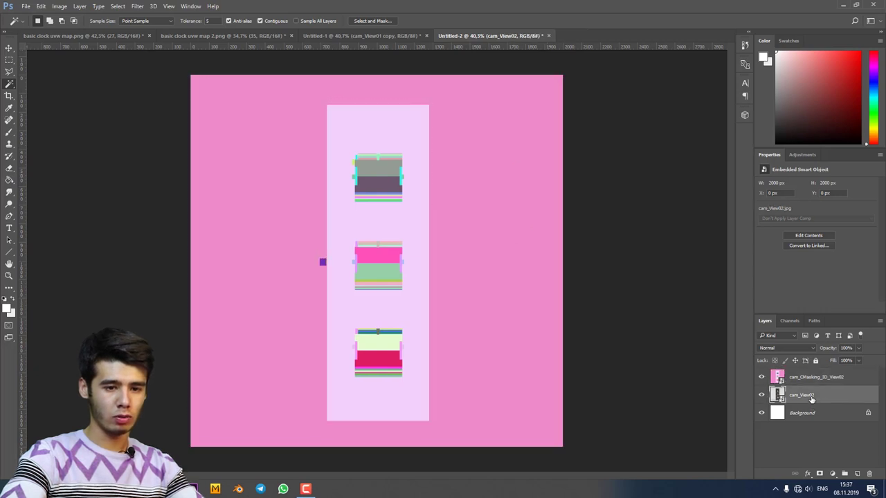
key(ctrl+j)
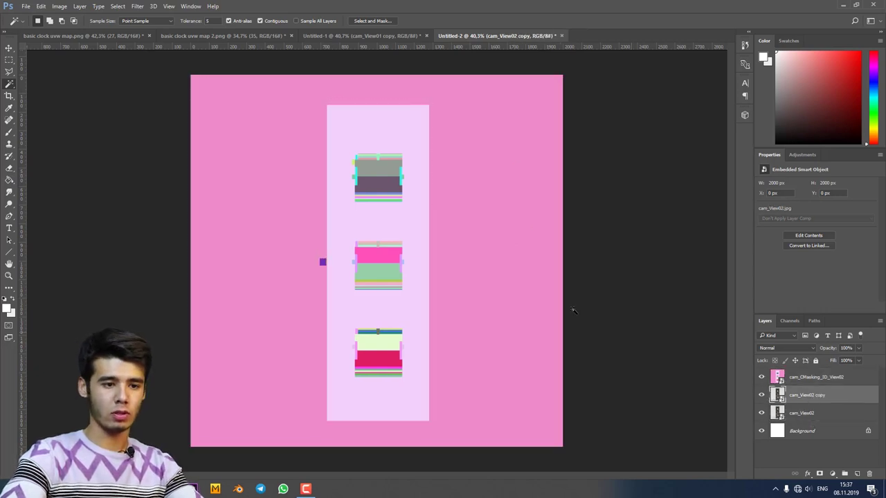
Step: Select the background around the clock with the Magic Wand on the cam_CMasking_ID_View02 layer, and hide that layer
click(526, 298)
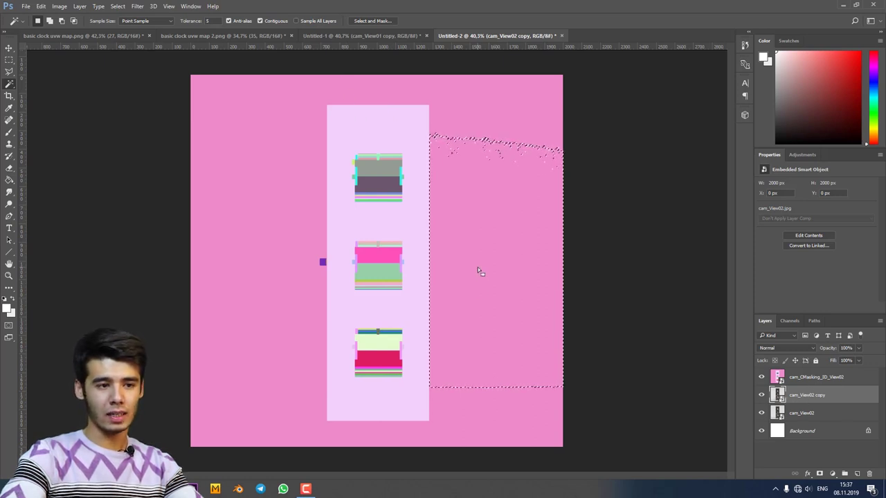
click(316, 357)
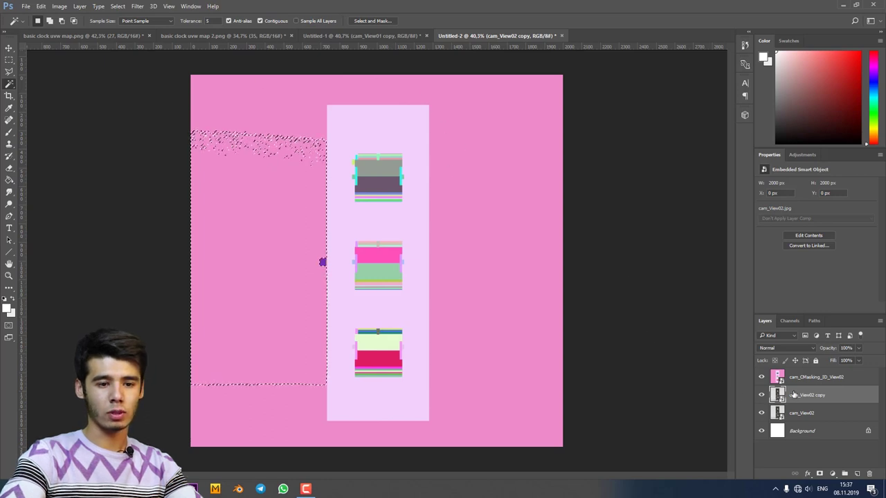
click(810, 377)
click(503, 184)
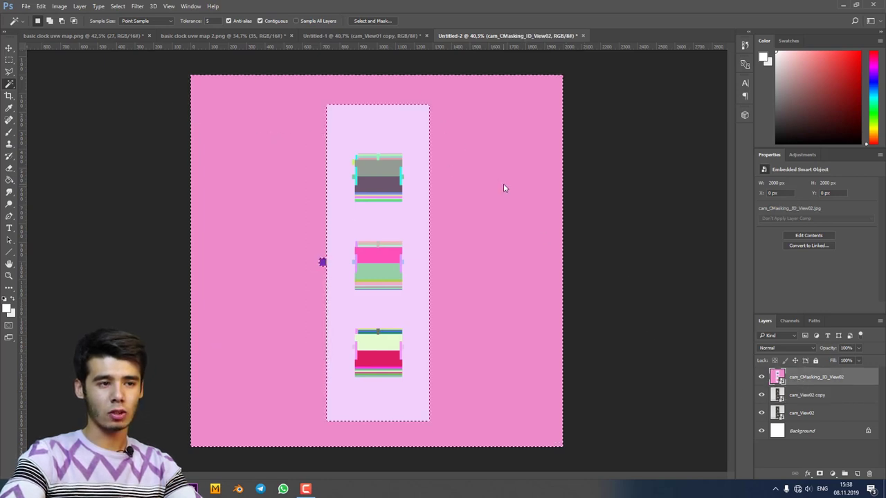
click(761, 378)
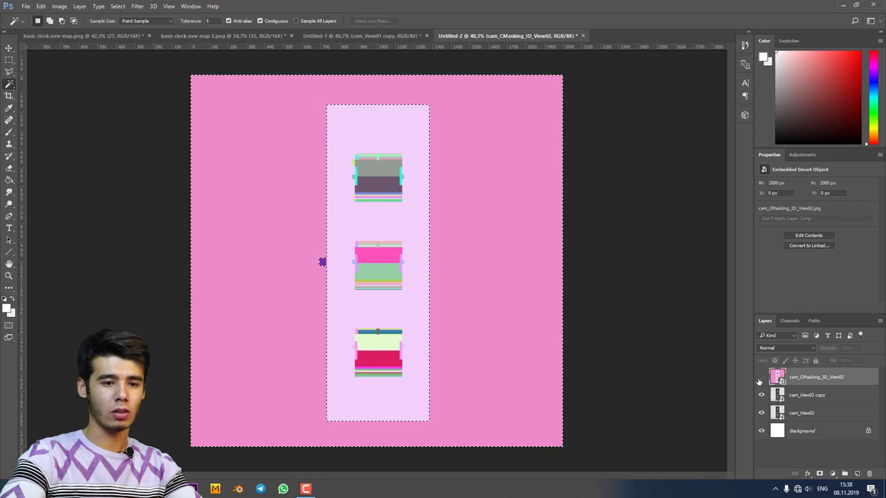
Step: Rasterize the cam_View02 copy layer, hide cam_View02, and erase the grey background around the clock while keeping the soft floor shadow
click(813, 395)
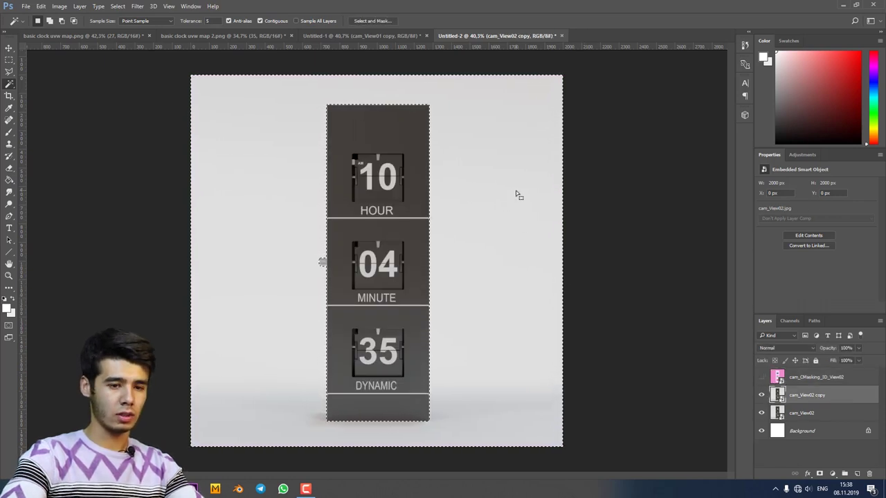
key(e)
click(496, 113)
click(496, 184)
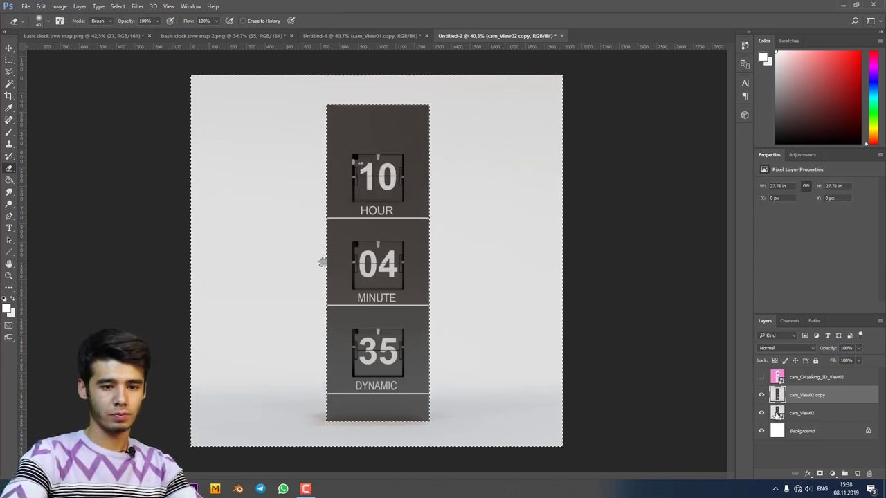
click(761, 413)
drag(553, 117, 326, 109)
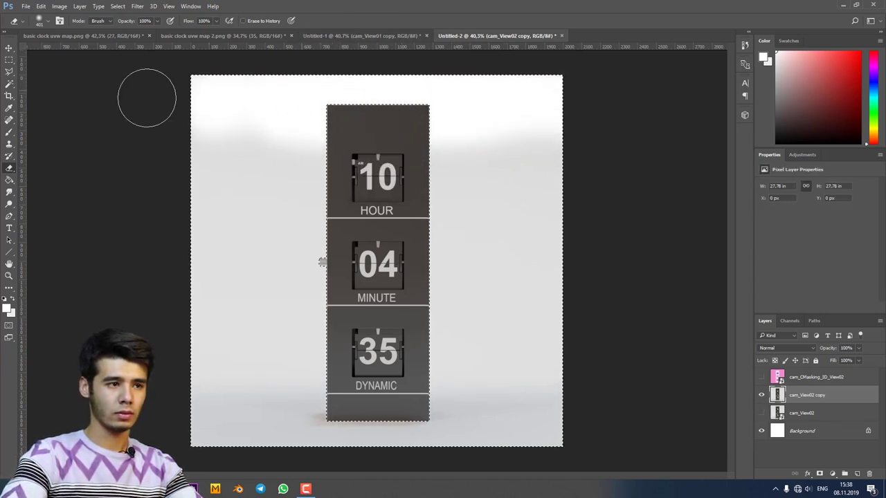
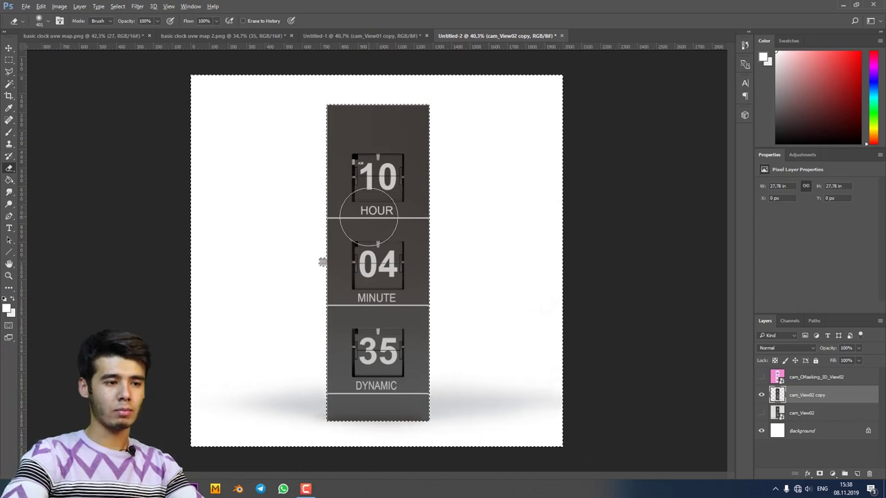
Step: Return to the Untitled-1 document and bring up its Levels and Hue/Saturation adjustment layers
click(362, 36)
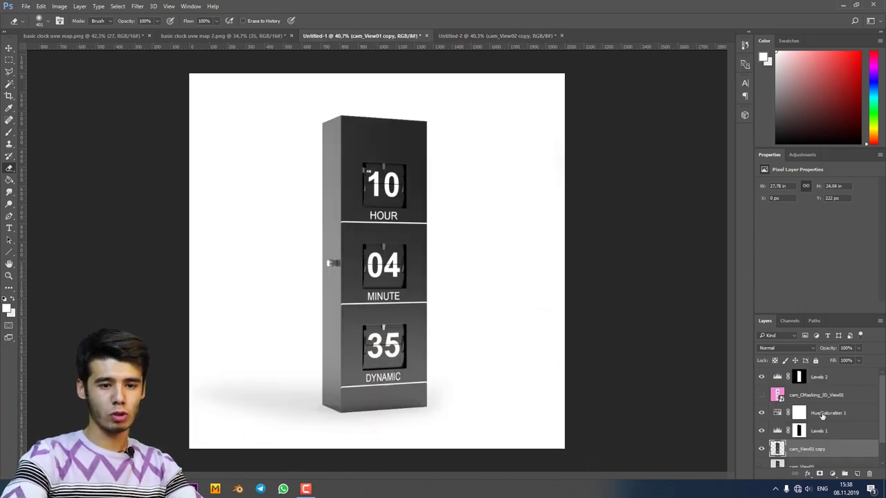
scroll(864, 433, down, 2)
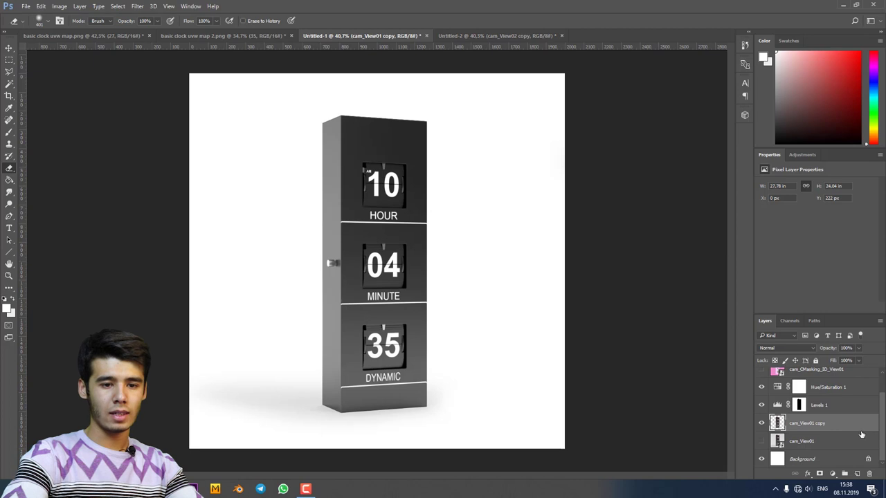
Step: Add a Levels adjustment limited to the selected background in Untitled-2, set its midtone to 1.72, and compare the image without it
click(820, 408)
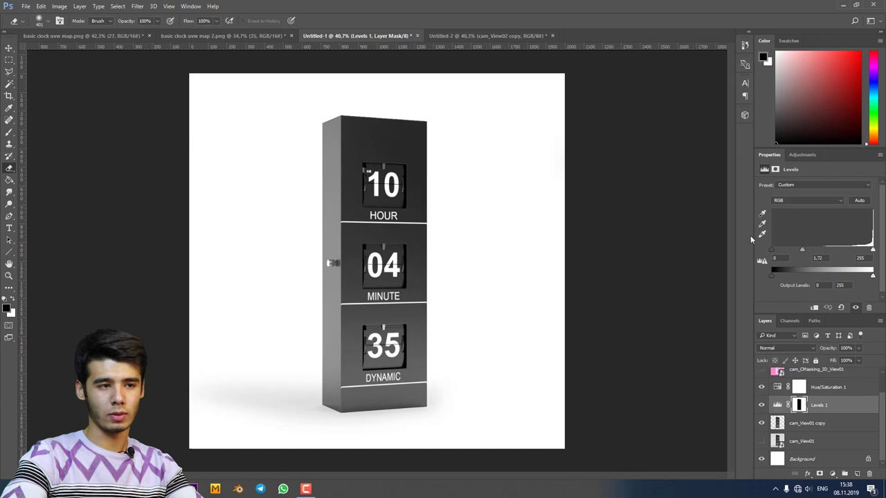
click(515, 35)
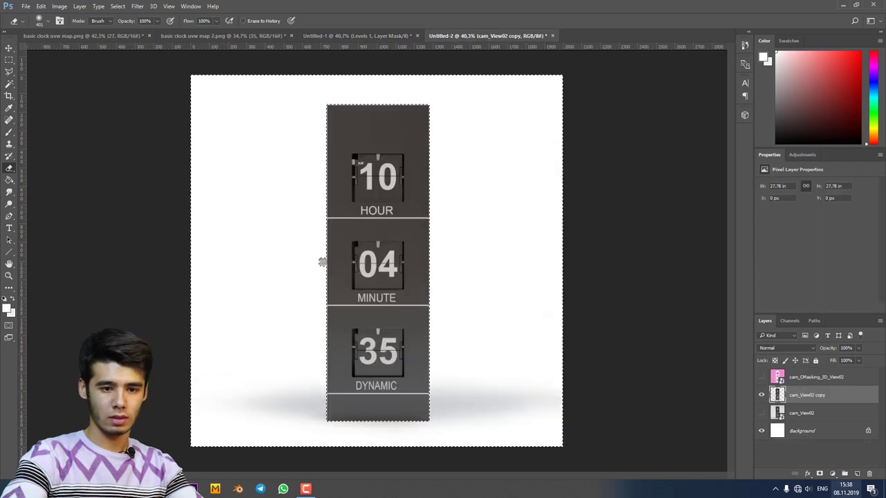
click(831, 474)
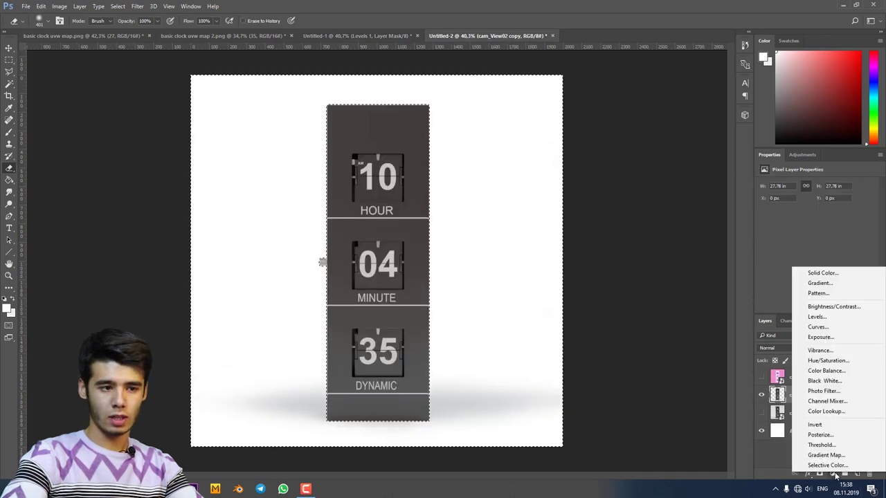
click(818, 316)
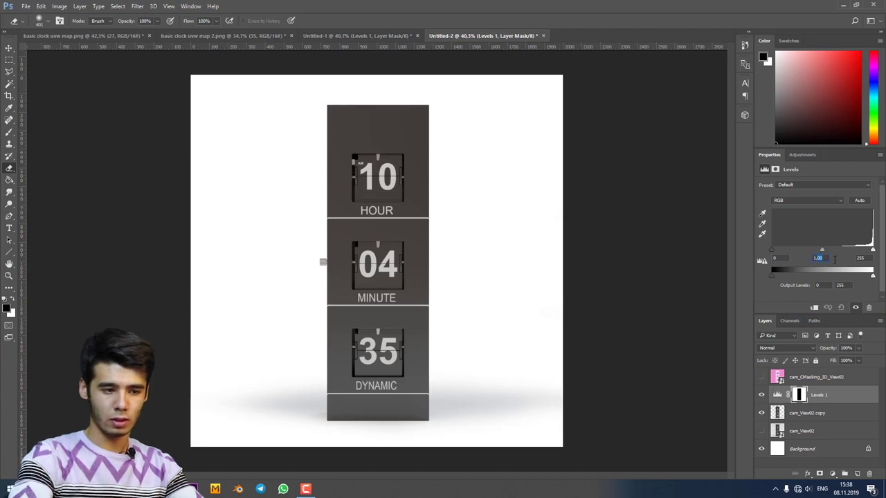
text(1.72)
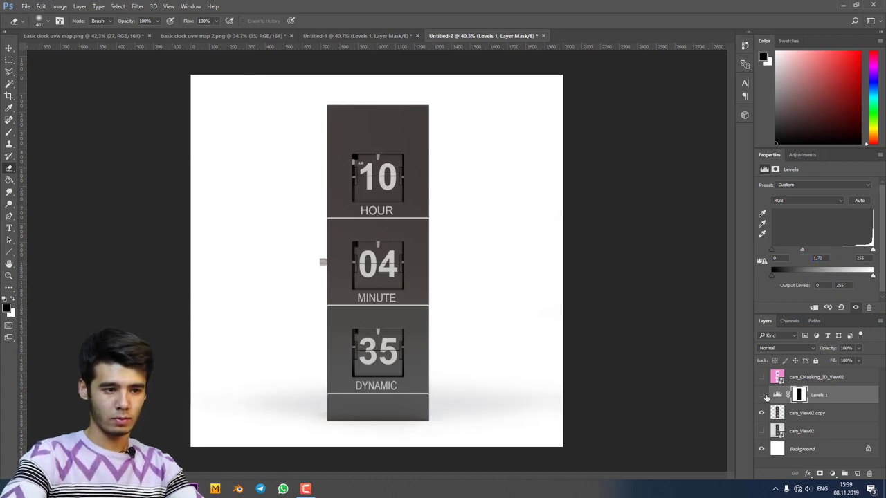
click(762, 395)
click(762, 395)
click(761, 395)
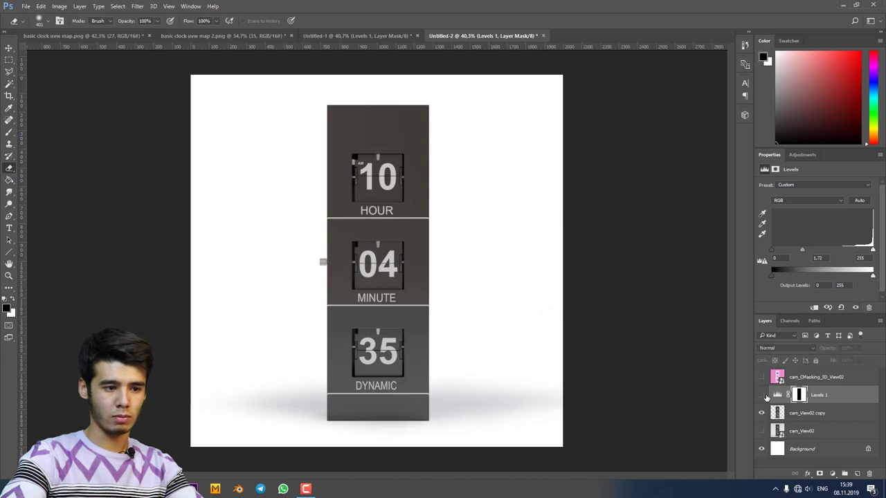
Step: Add a Hue/Saturation adjustment above Levels 1 in Untitled-2 with saturation -100, matching the one in Untitled-1
click(346, 36)
click(825, 415)
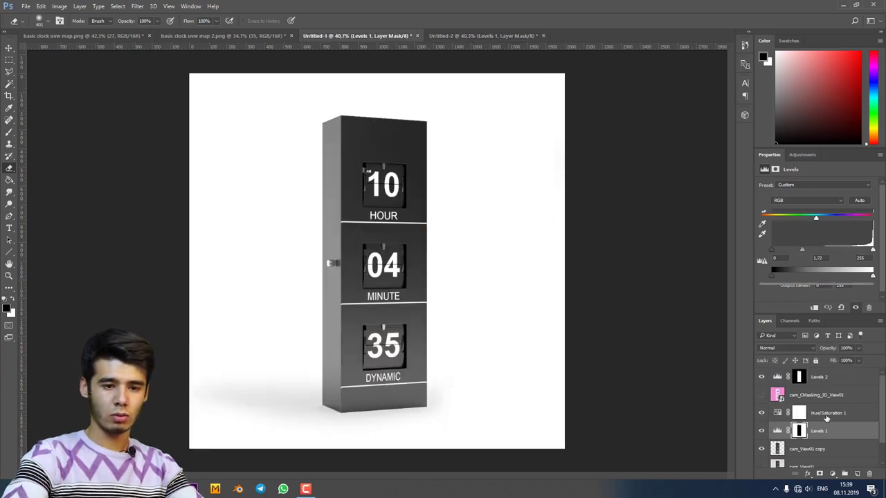
click(485, 36)
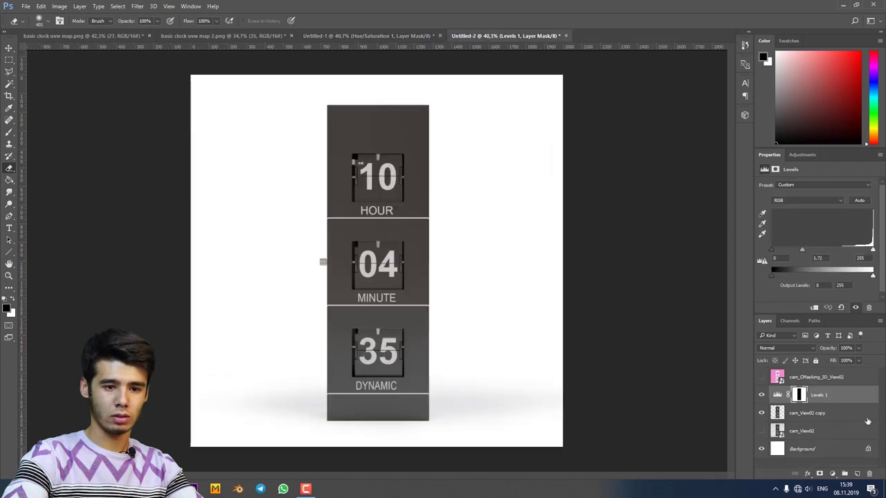
click(829, 474)
click(827, 361)
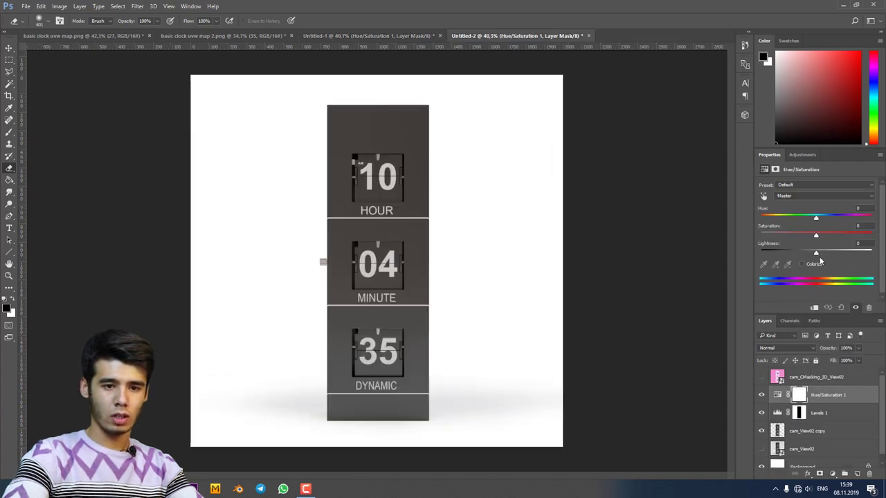
Step: Check the Levels 2 settings in Untitled-1, and select the clock in Untitled-2 from the cam_CMasking_ID_View02 layer by inverting a Magic Wand background selection
click(339, 35)
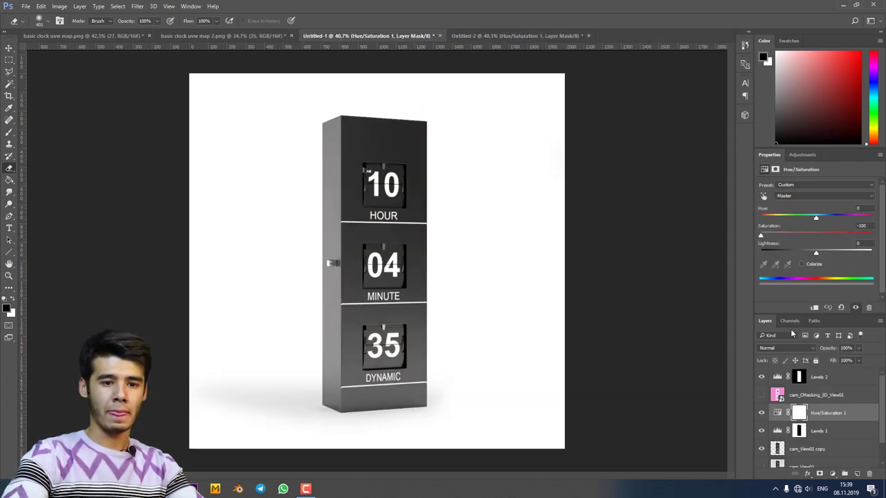
click(828, 381)
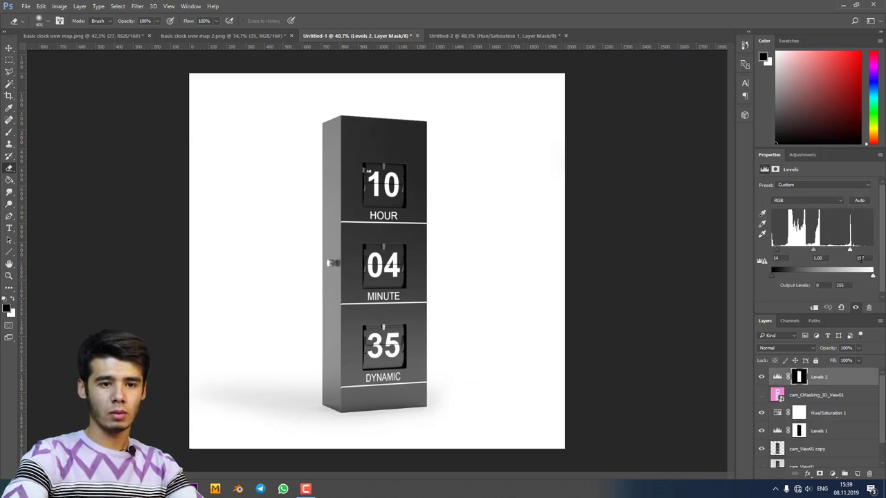
click(485, 36)
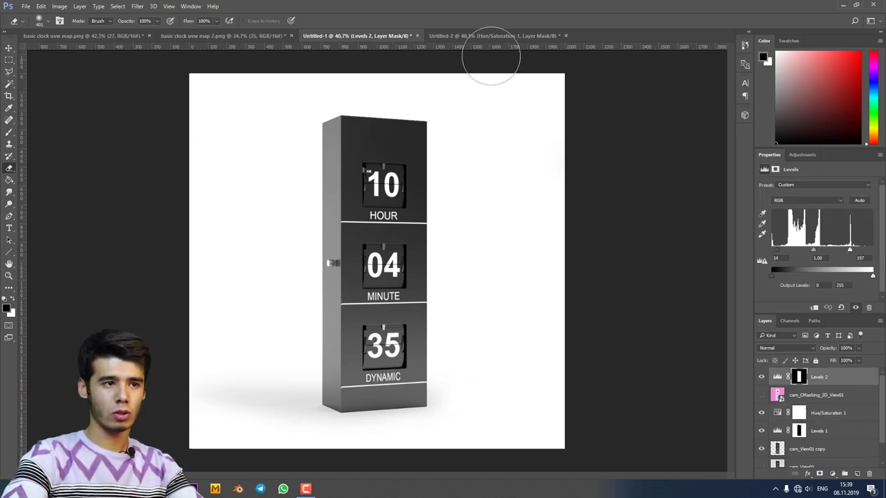
click(809, 378)
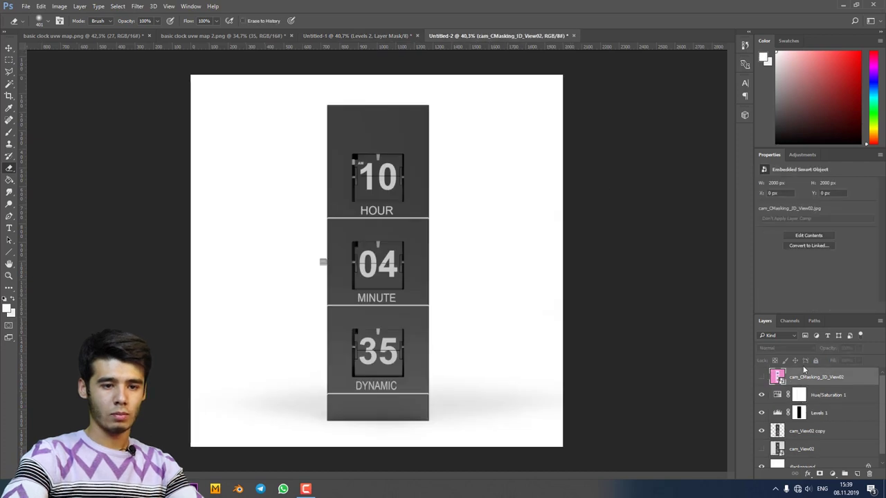
key(w)
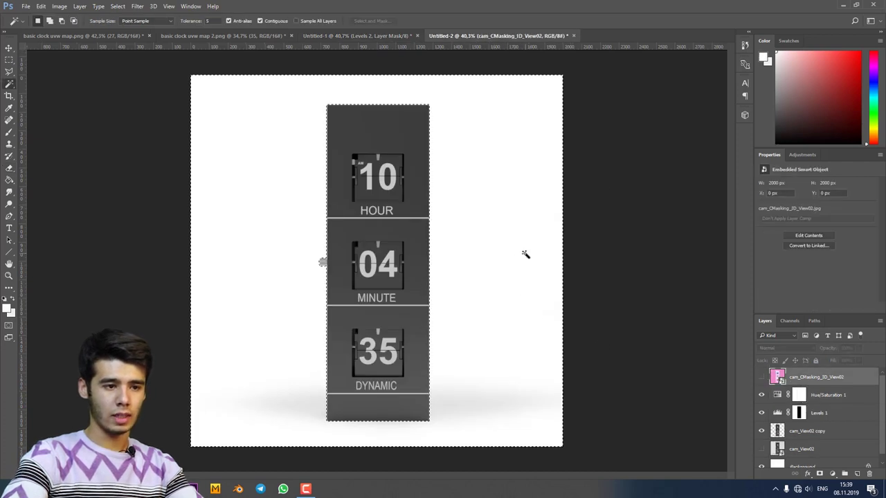
click(511, 253)
key(ctrl+shift+i)
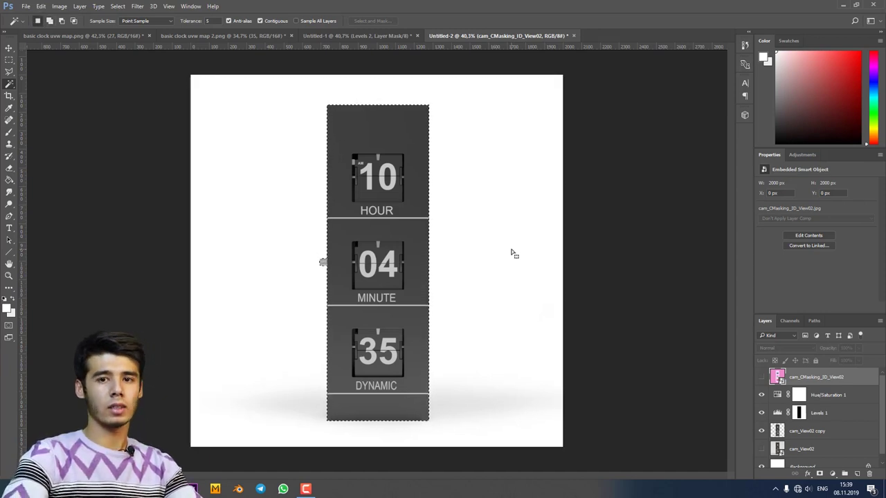
Step: Add a Levels adjustment masked to the clock in Untitled-2, with black input 14 and white input 197
click(833, 474)
click(821, 317)
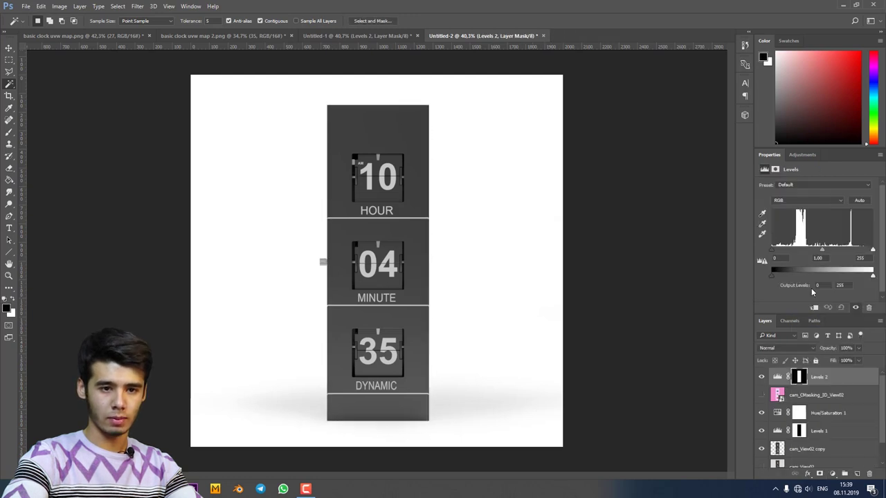
click(775, 258)
text(14)
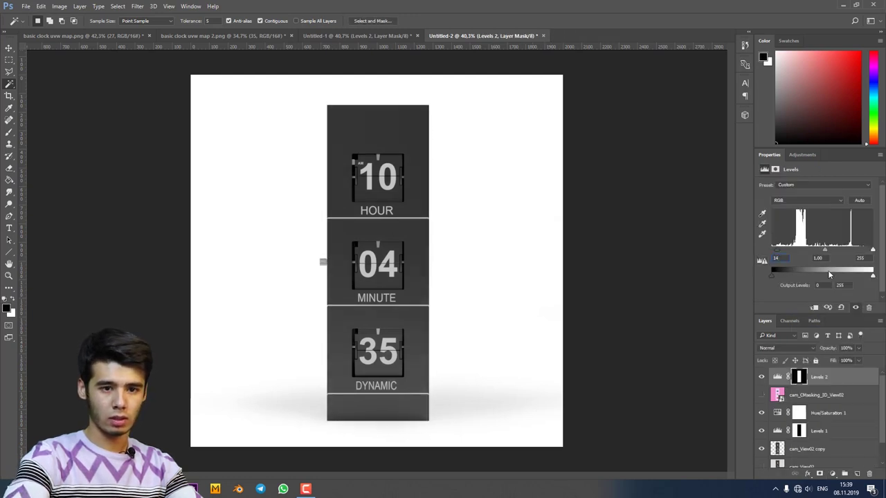
click(358, 34)
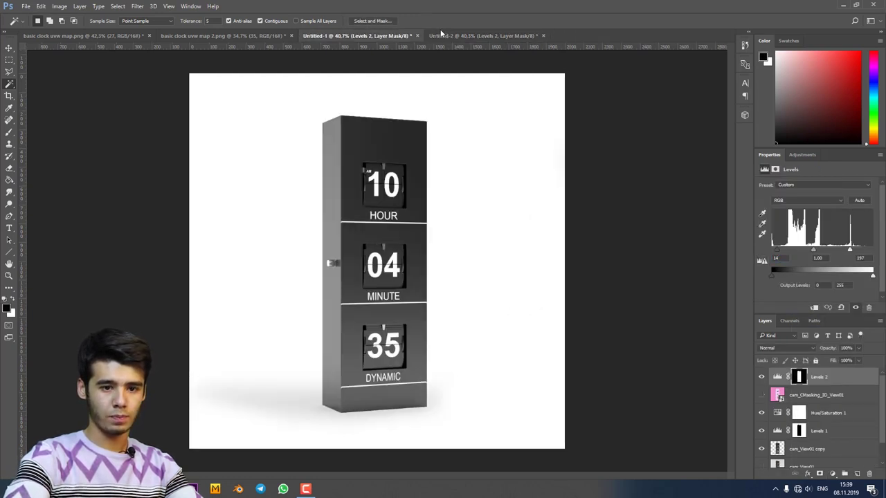
click(443, 35)
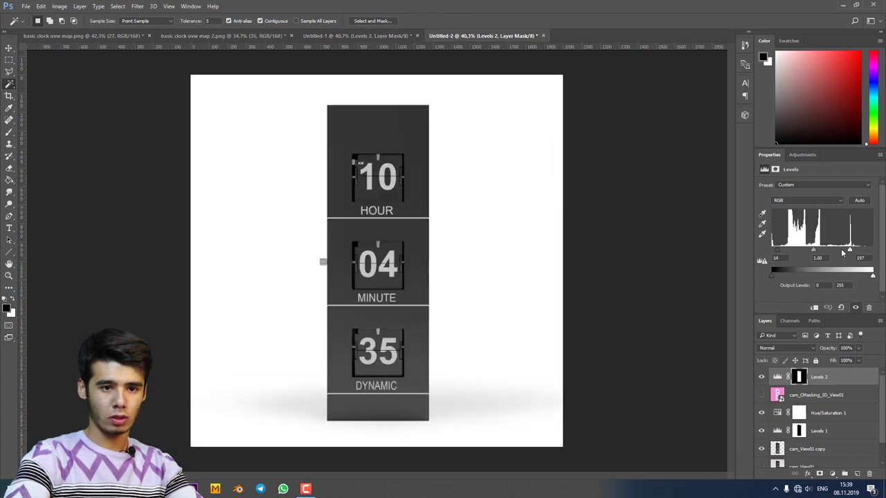
text(19)
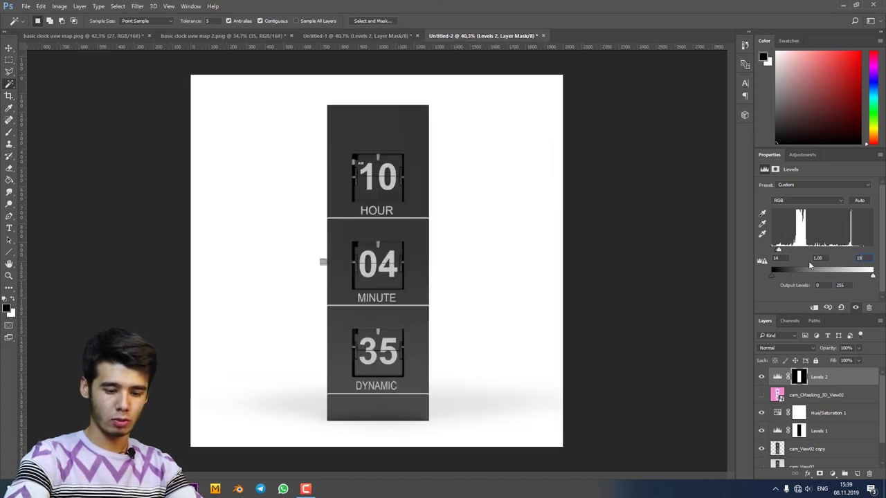
text(7)
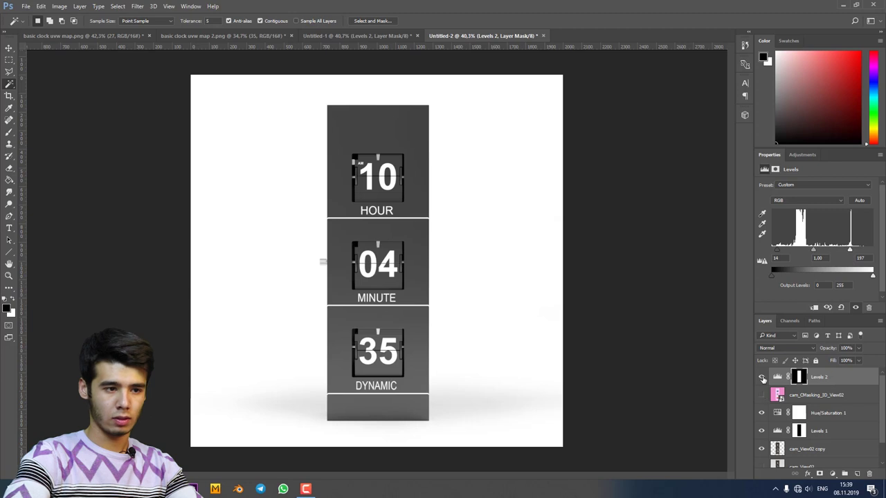
Step: Compare the clock in Untitled-2 with and without Levels 2, both close up and in full, and against Untitled-1
click(761, 377)
click(761, 377)
click(761, 377)
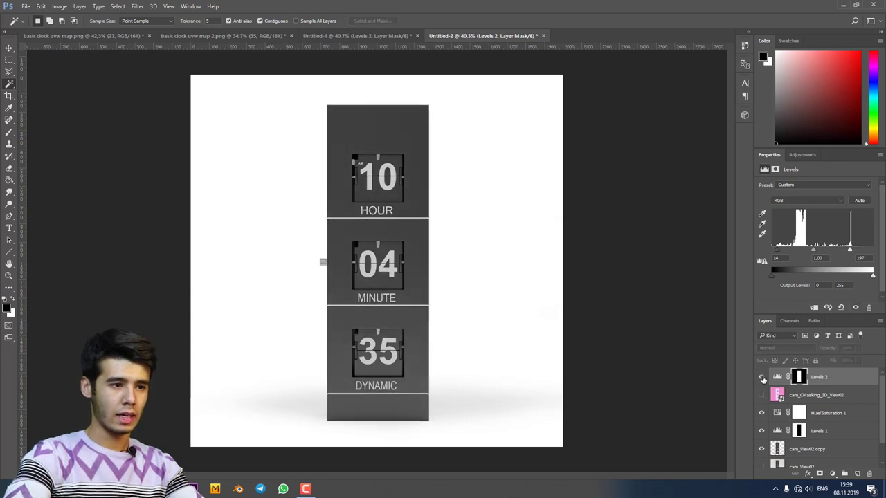
click(761, 378)
scroll(359, 173, up, 4)
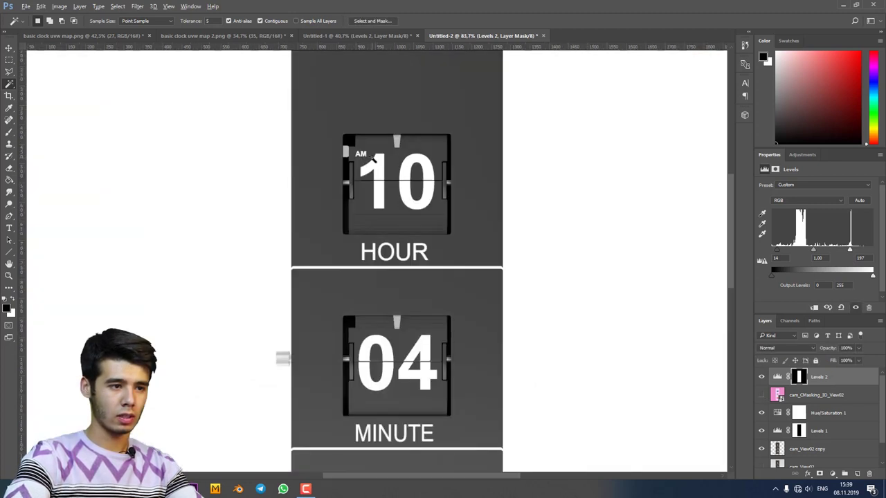
click(761, 378)
click(761, 377)
click(761, 377)
click(762, 377)
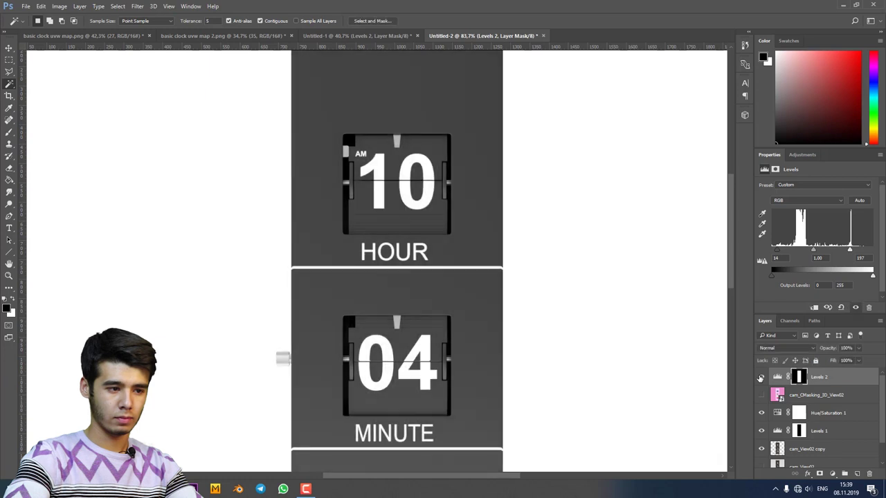
click(761, 377)
click(761, 377)
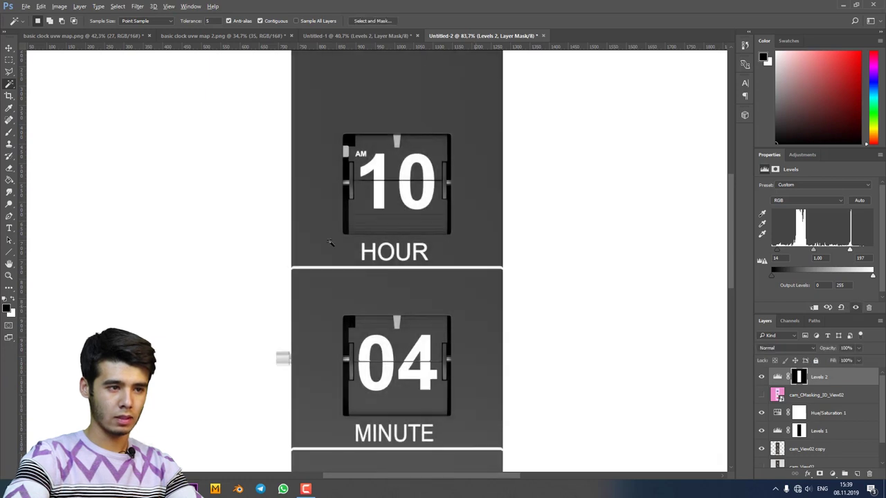
scroll(325, 241, down, 1)
scroll(348, 194, down, 5)
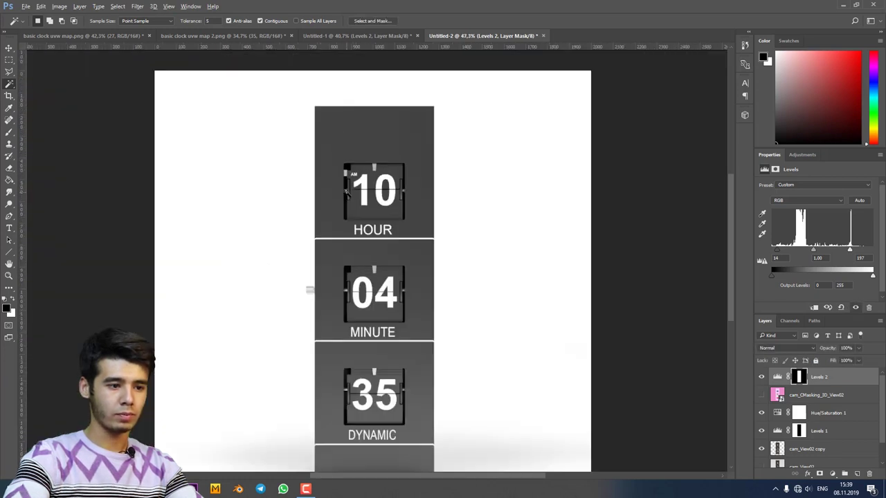
scroll(348, 193, down, 3)
scroll(348, 193, up, 2)
scroll(349, 198, up, 1)
scroll(350, 203, down, 1)
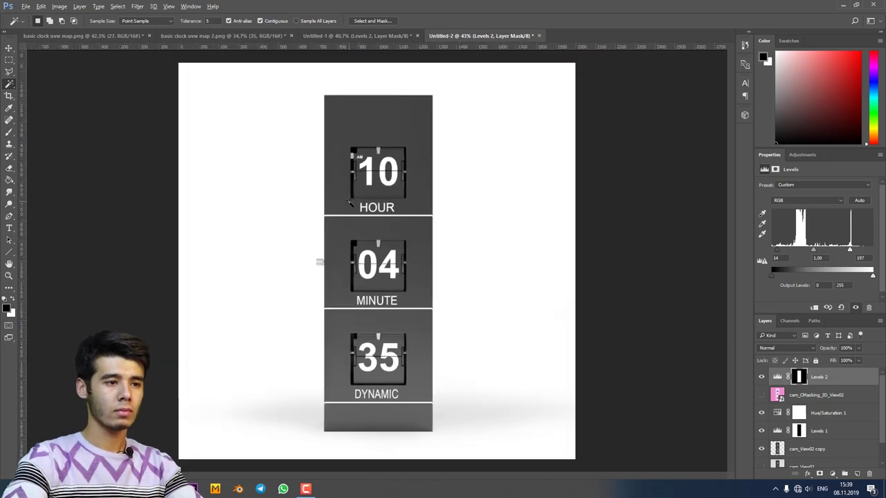
click(761, 378)
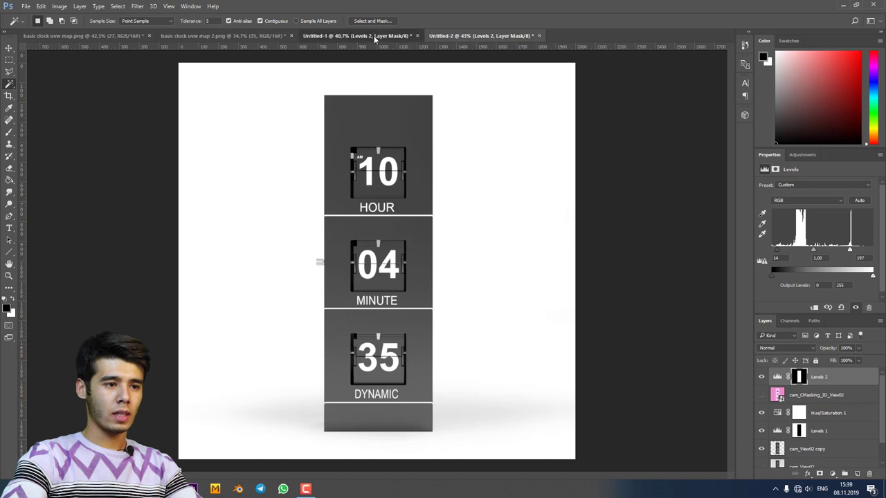
click(373, 35)
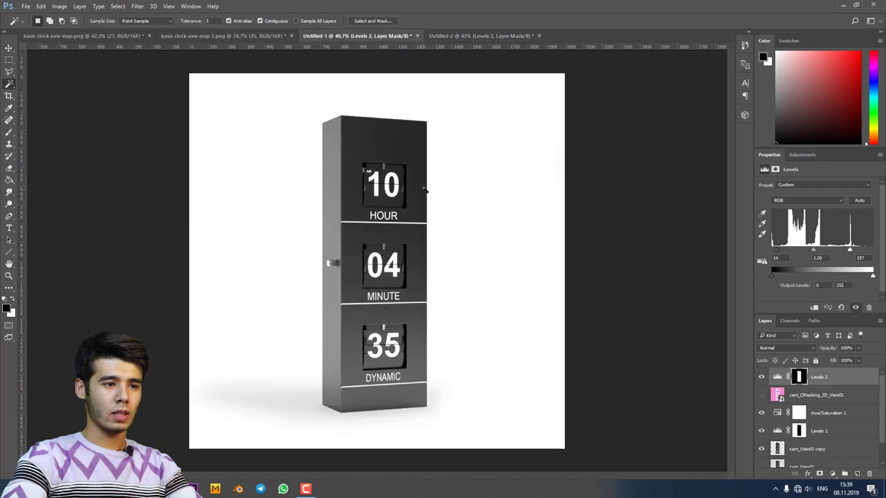
click(475, 35)
Step: Open the save dialog for Untitled-1 and choose JPEG as the file format
click(364, 35)
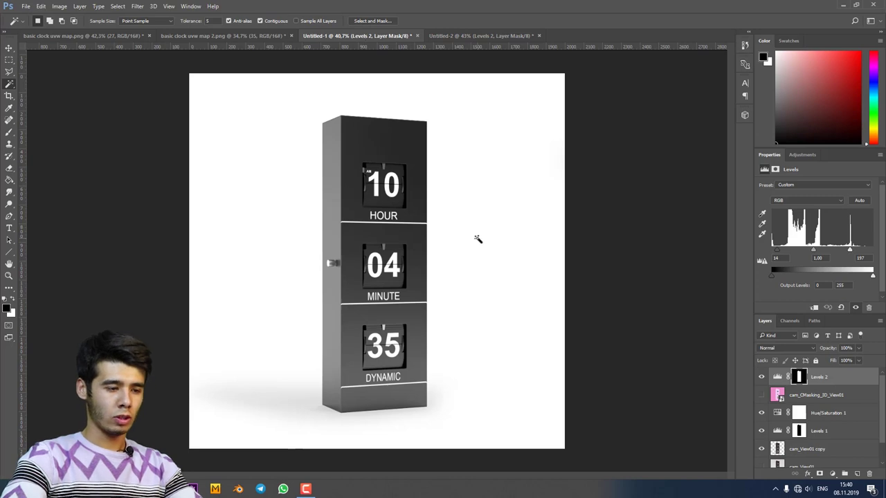
key(ctrl+shift+s)
click(159, 215)
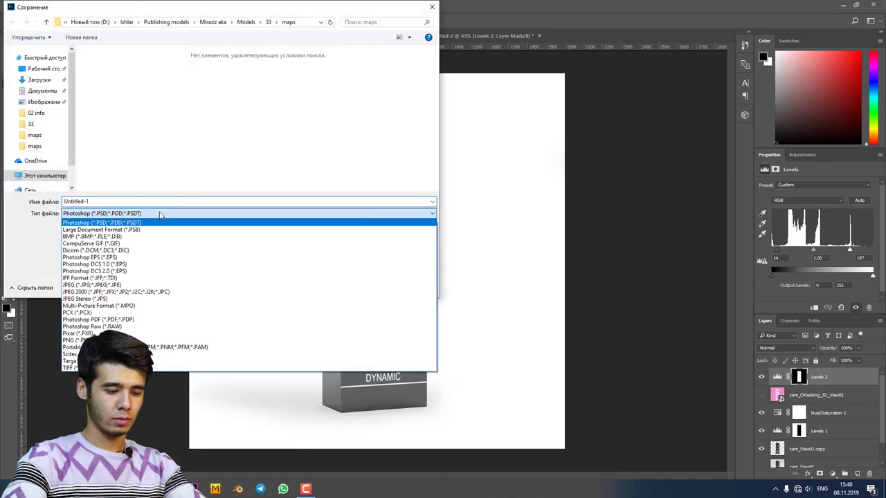
key(j)
key(Return)
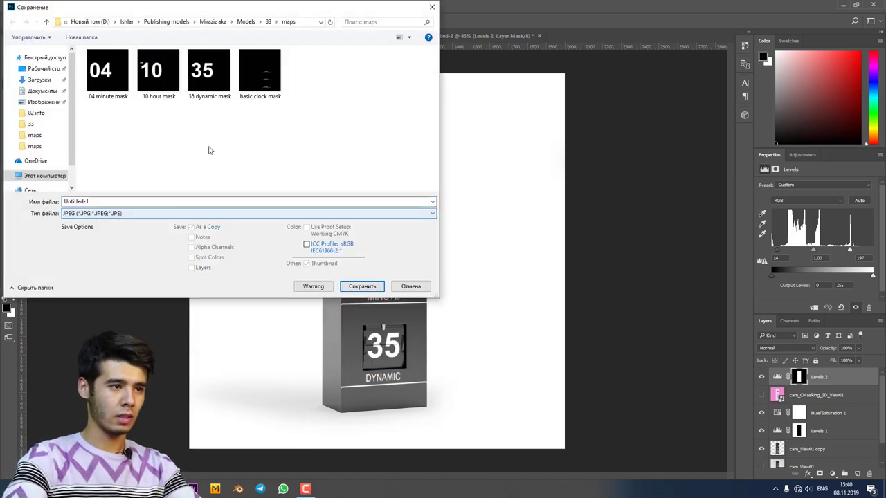
Step: Create a folder named post inside the 33 project's render folder and open it as the save location
click(268, 21)
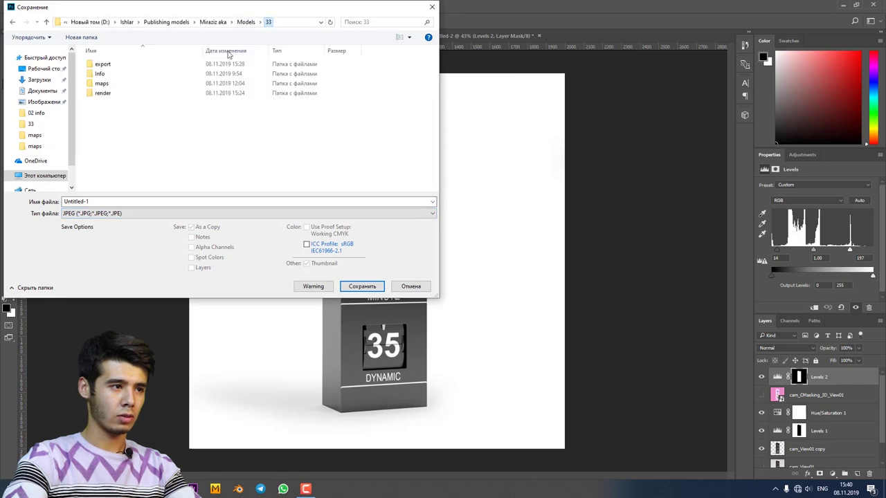
double_click(109, 98)
click(82, 38)
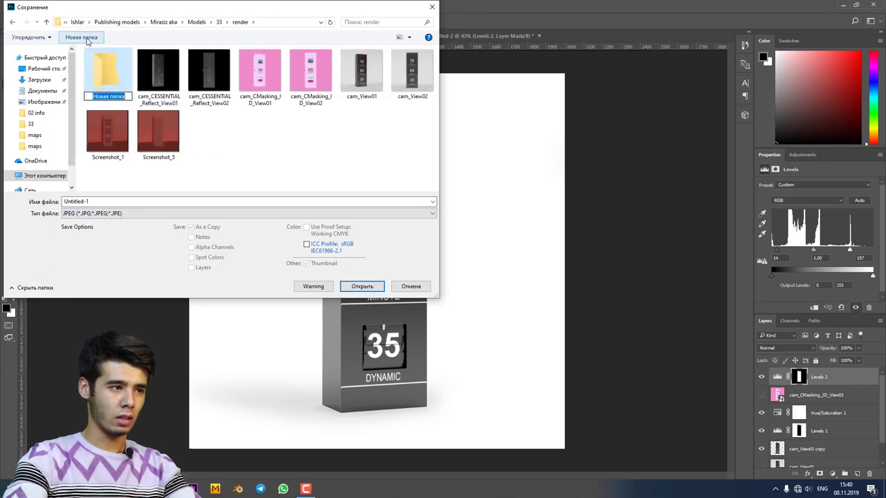
text(pos)
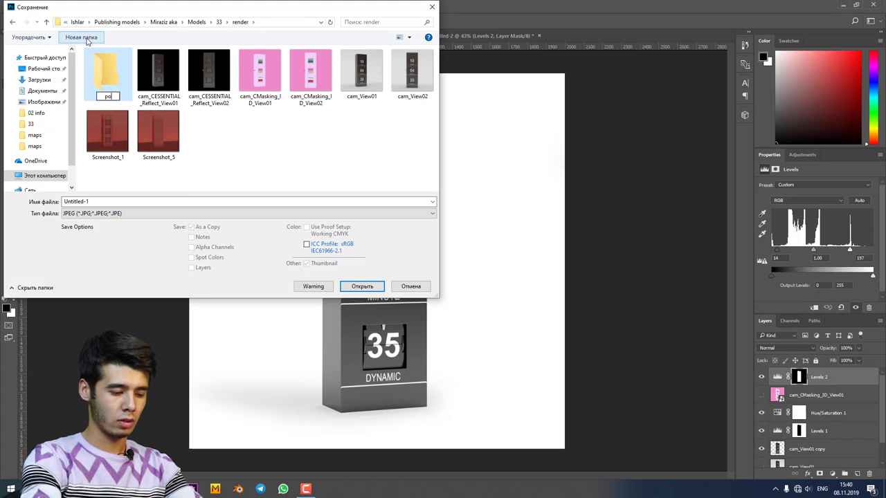
text(t)
key(Return)
key(Return)
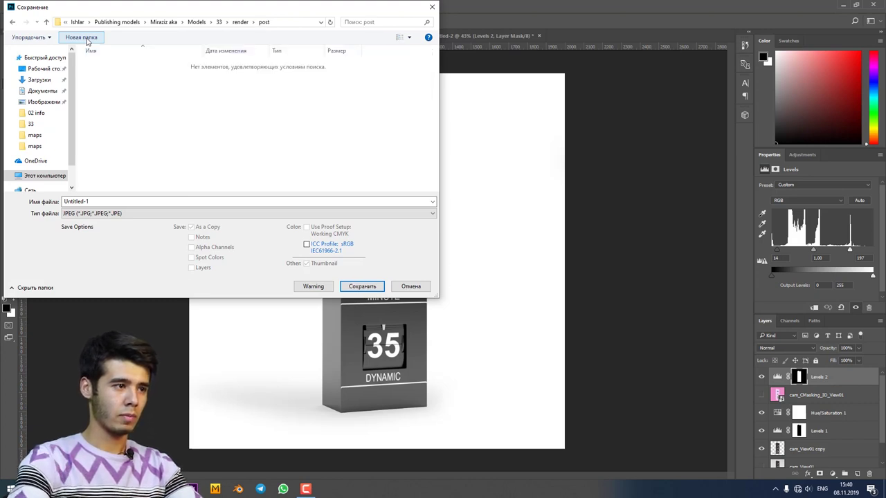
Step: Save Untitled-1 in the post folder as a JPEG file named 2, accepting the offered JPEG options
click(110, 203)
text(1)
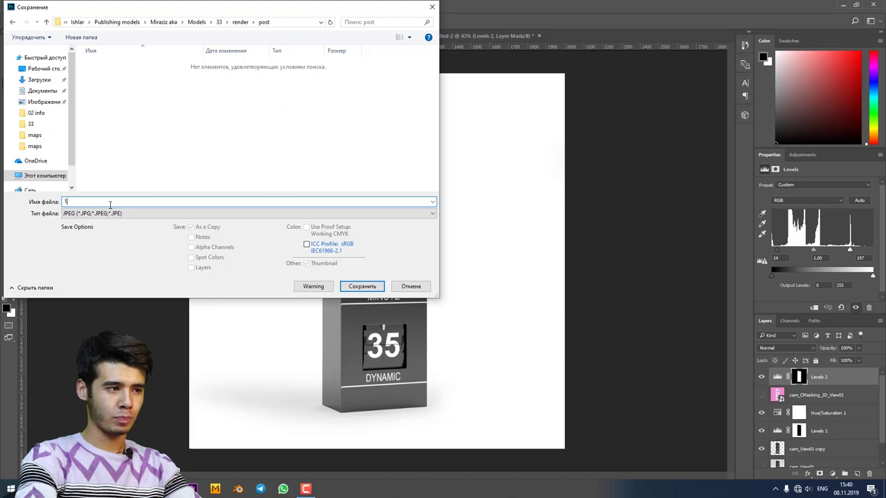
key(Return)
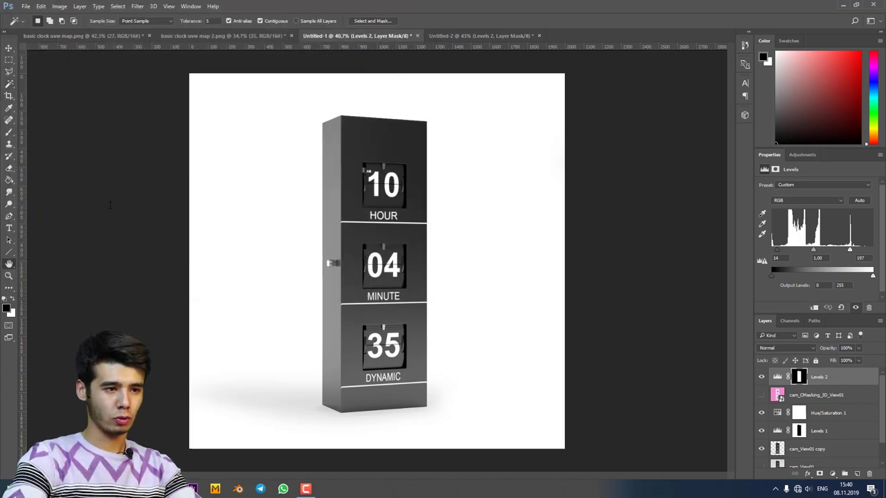
key(Return)
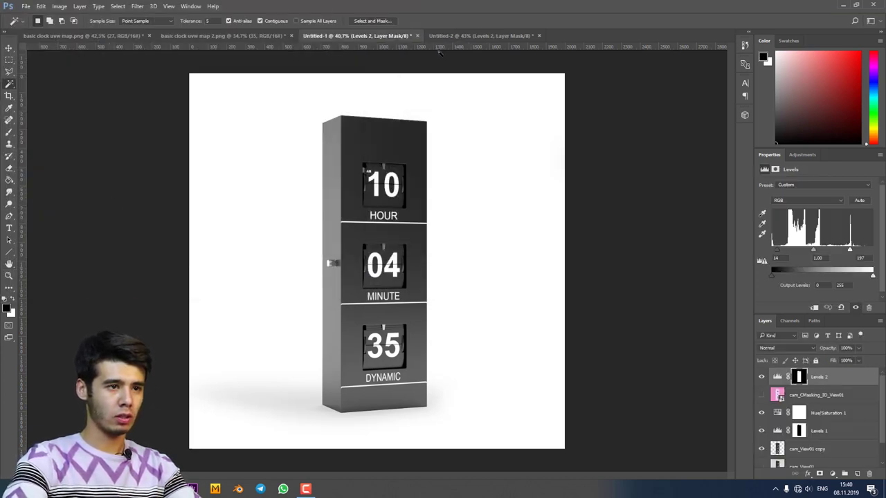
Step: Save Untitled-2 in the post folder as a JPEG file named 3, at maximum quality 12
click(450, 35)
key(ctrl+shift+s)
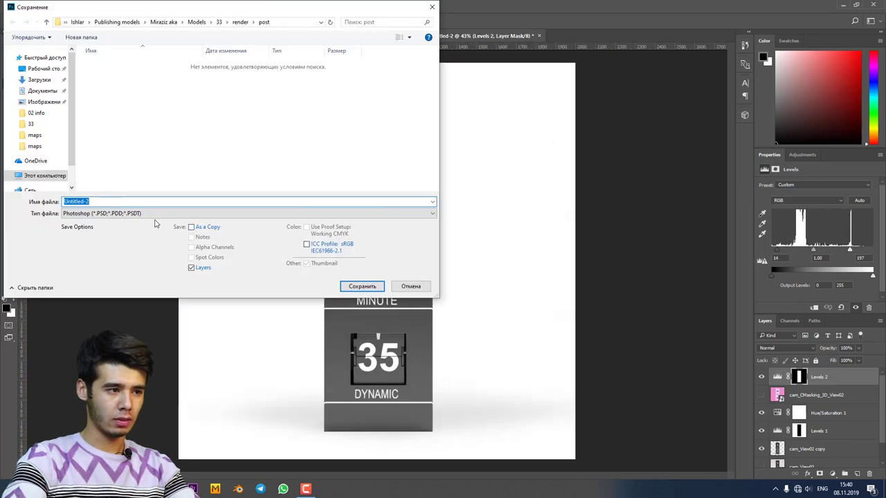
click(156, 213)
key(j)
key(Return)
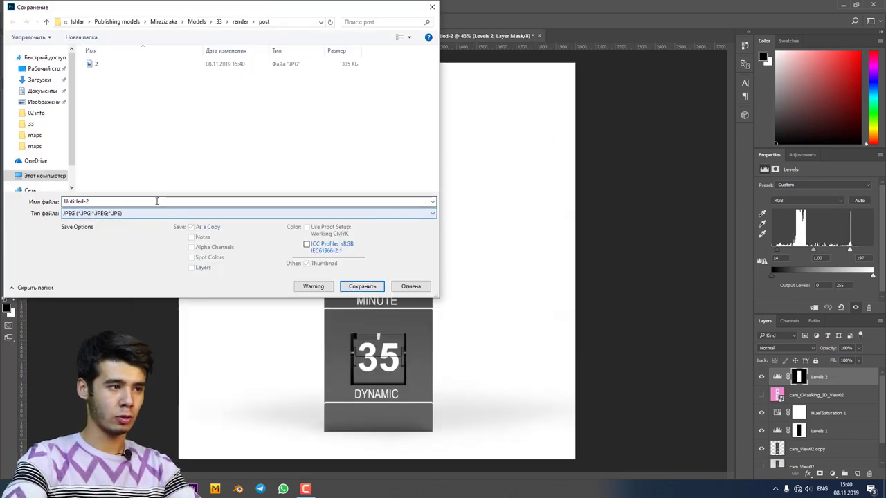
double_click(157, 201)
text(3)
key(Return)
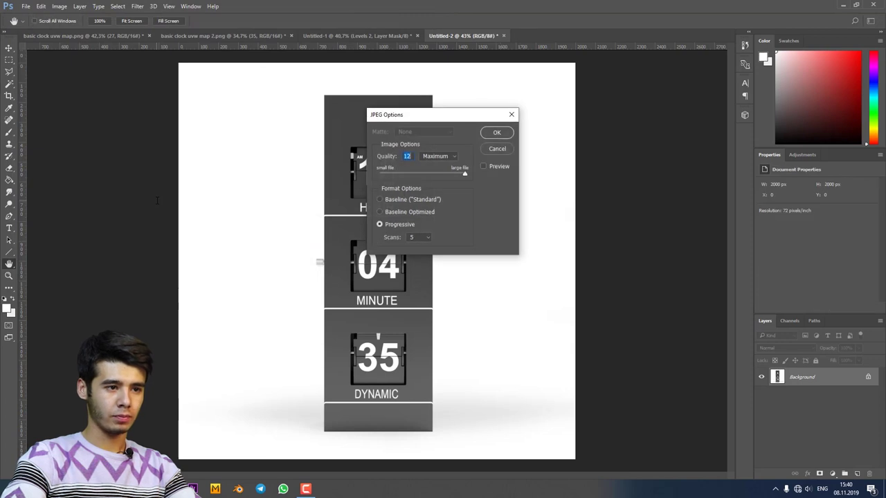
key(Return)
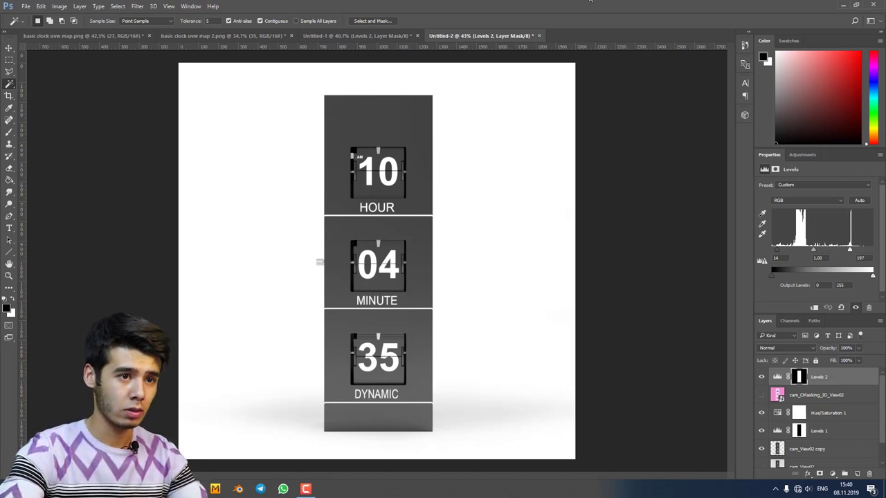
Step: Create a new 2000 x 2000 px RGB document at 72 pixels/inch with a white background
key(ctrl+shift+n)
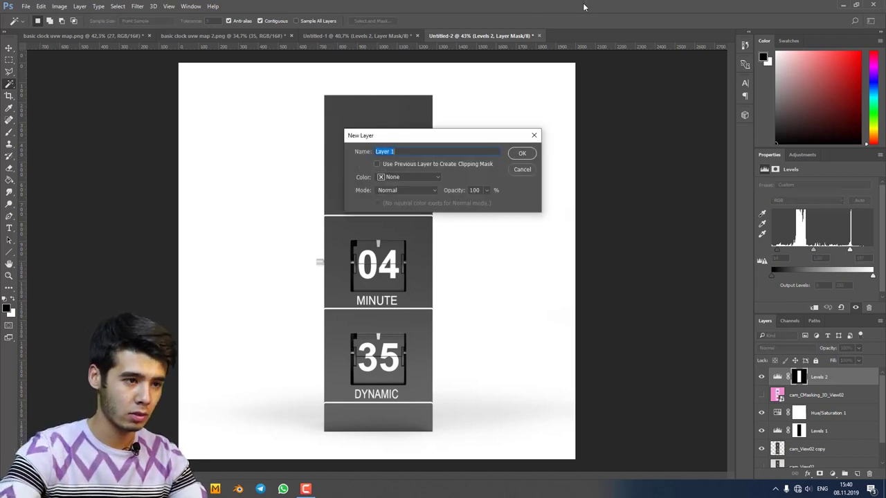
click(521, 169)
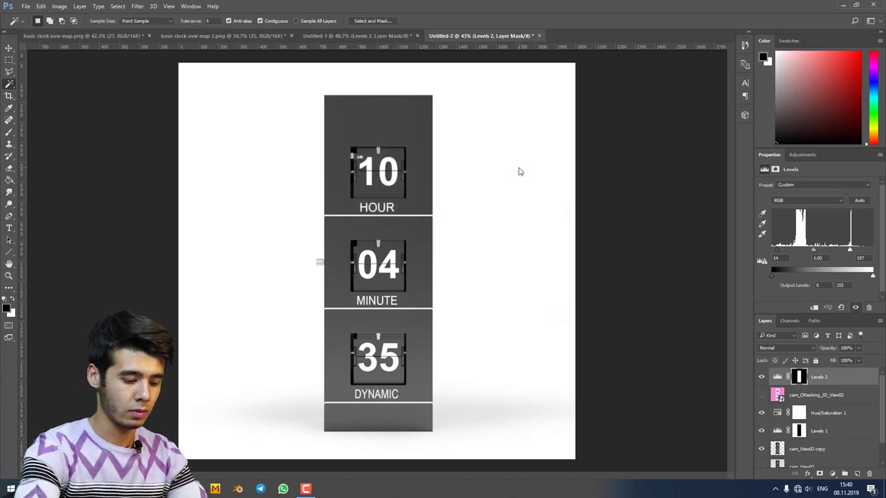
key(ctrl+n)
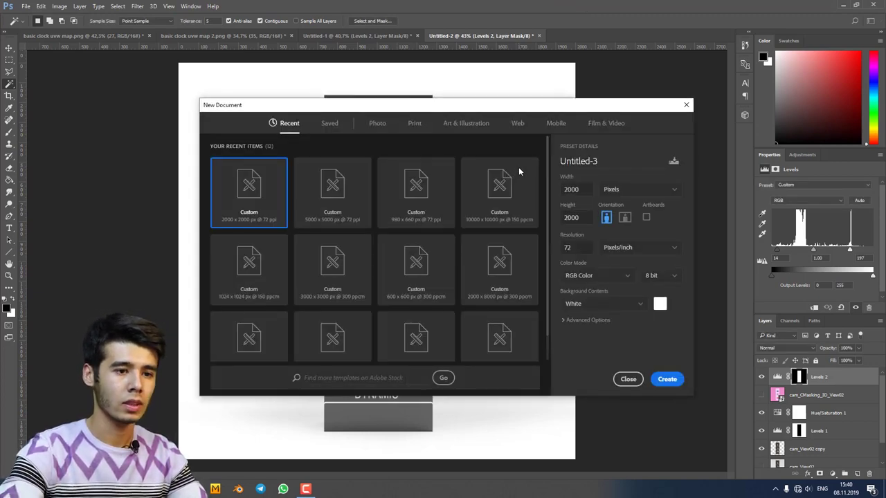
click(677, 383)
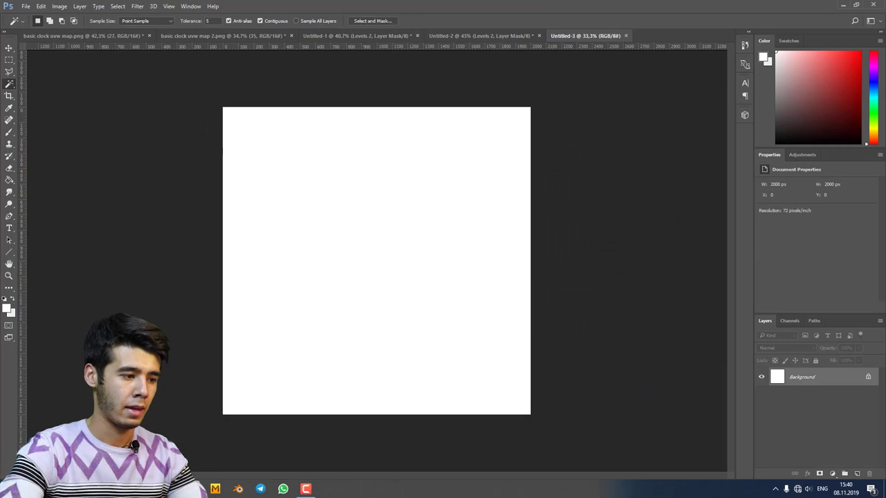
Step: Place Screenshot_1 from the render folder into Untitled-3 and scale it to about 298% so it covers the canvas
mouse_move(192, 488)
click(221, 445)
click(256, 369)
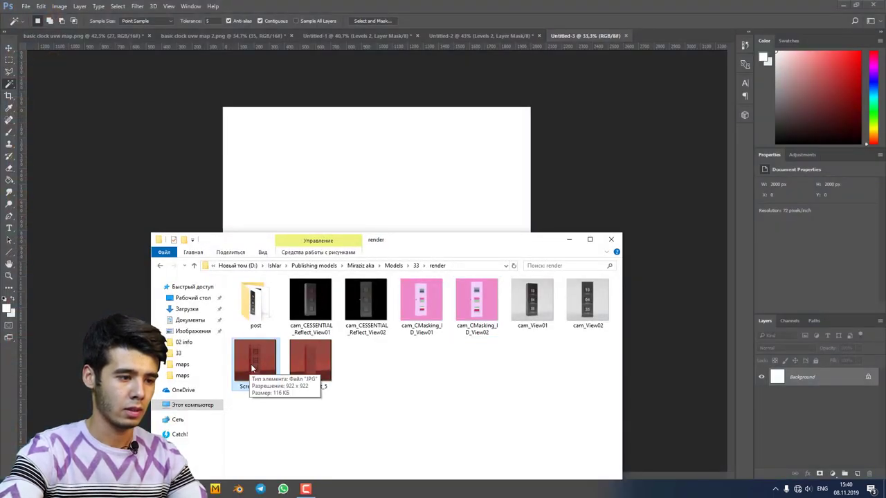
drag(258, 367, 308, 179)
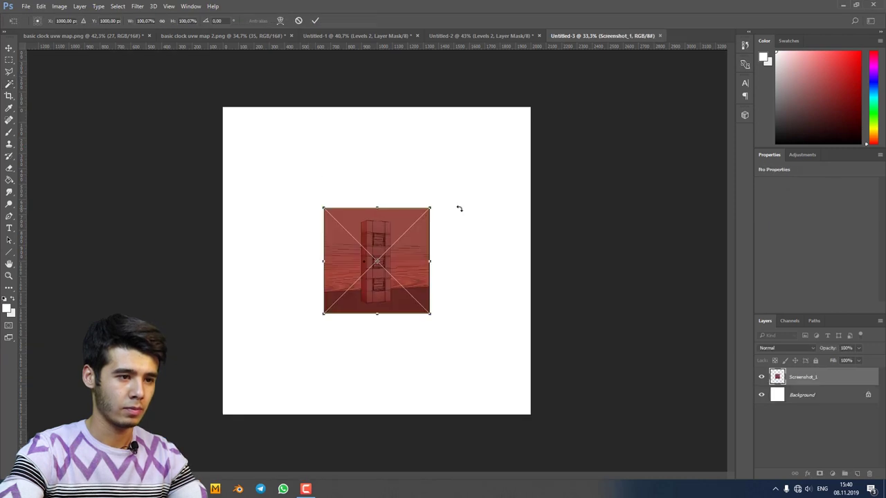
drag(430, 207, 536, 103)
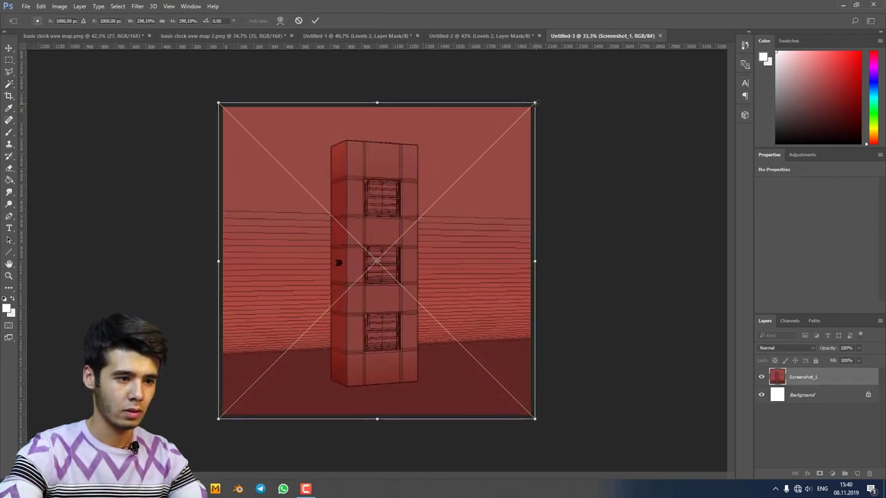
key(Return)
key(w)
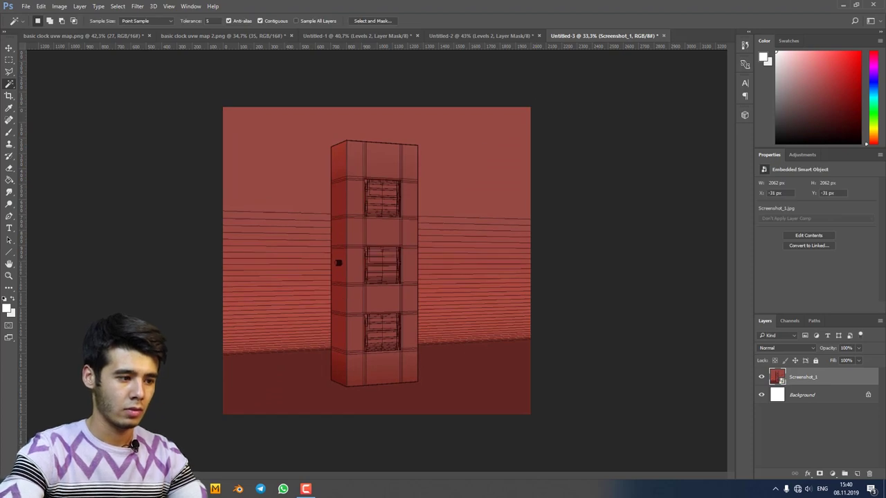
Step: Place Screenshot_5 from the render folder above Screenshot_1 and scale it to about 303%
mouse_move(193, 489)
click(221, 450)
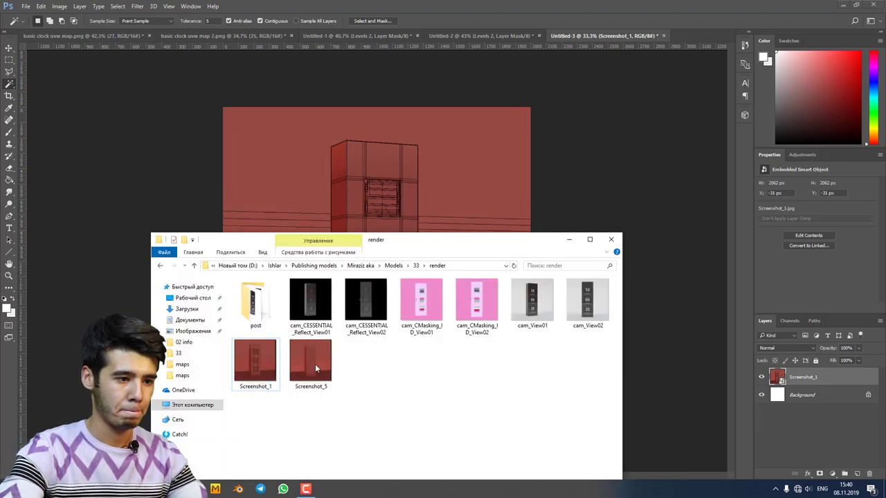
drag(315, 364, 389, 162)
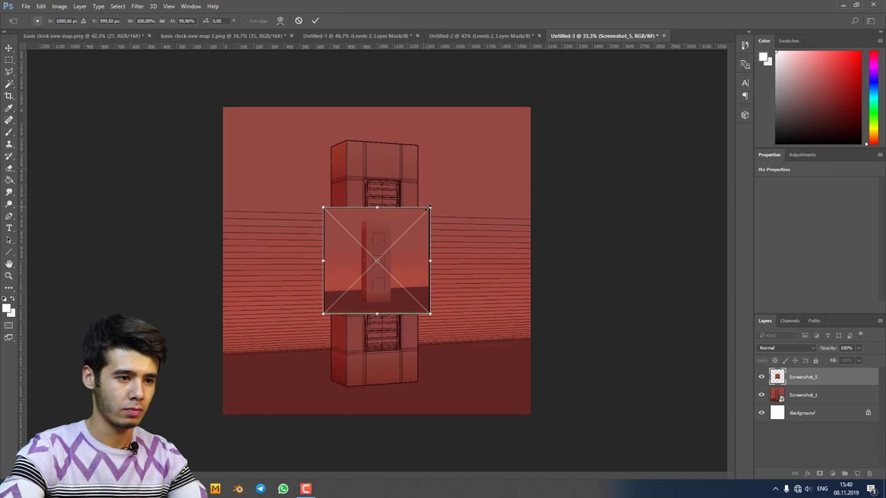
drag(430, 206, 522, 83)
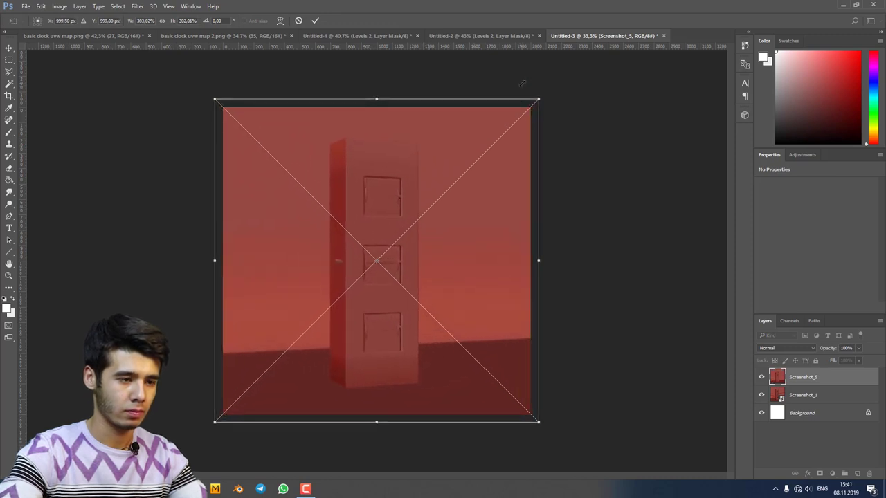
key(Return)
key(w)
Step: Match Screenshot_5 to Screenshot_1 by scaling it to about 298% at 50% layer opacity, and restore its opacity to 100%
scroll(407, 158, up, 2)
scroll(389, 211, up, 1)
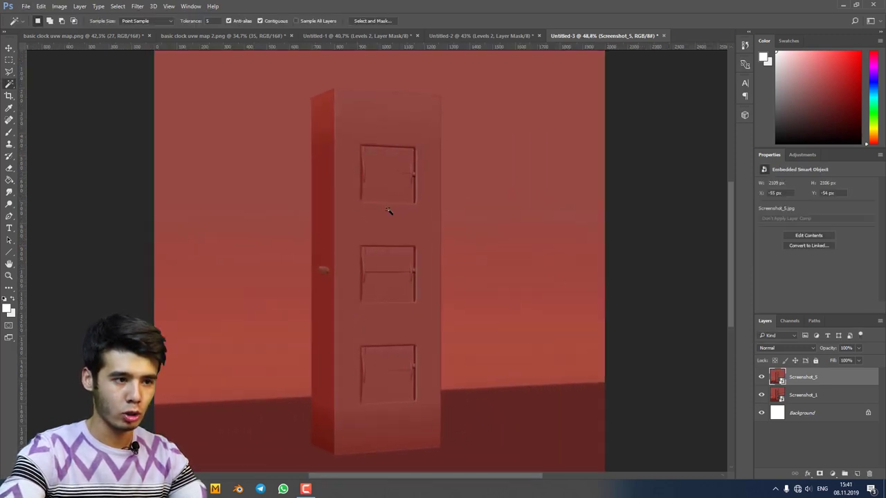
text(50)
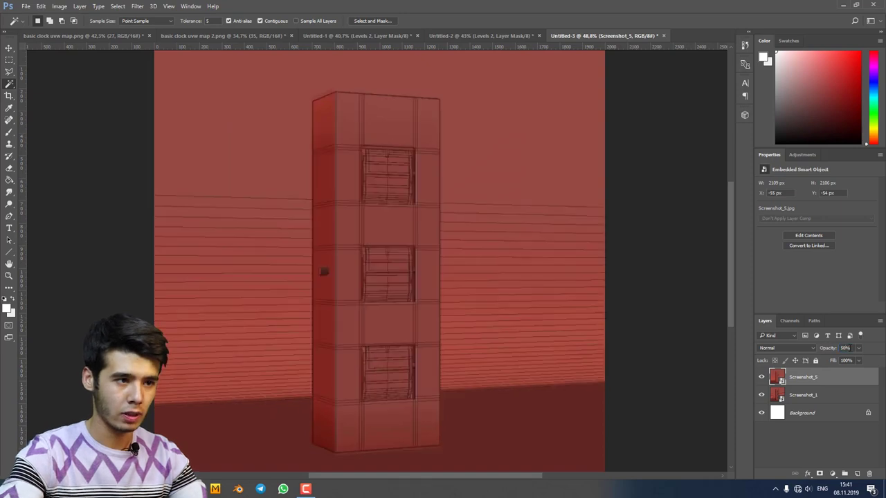
scroll(427, 246, down, 2)
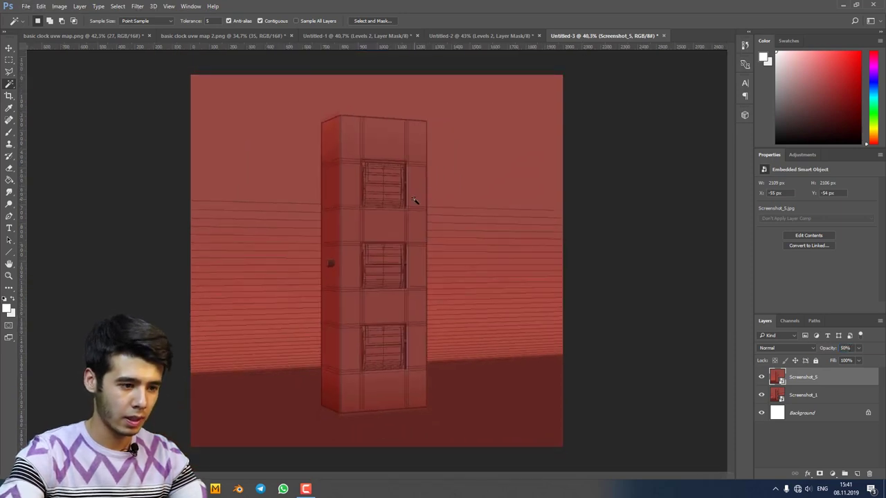
key(v)
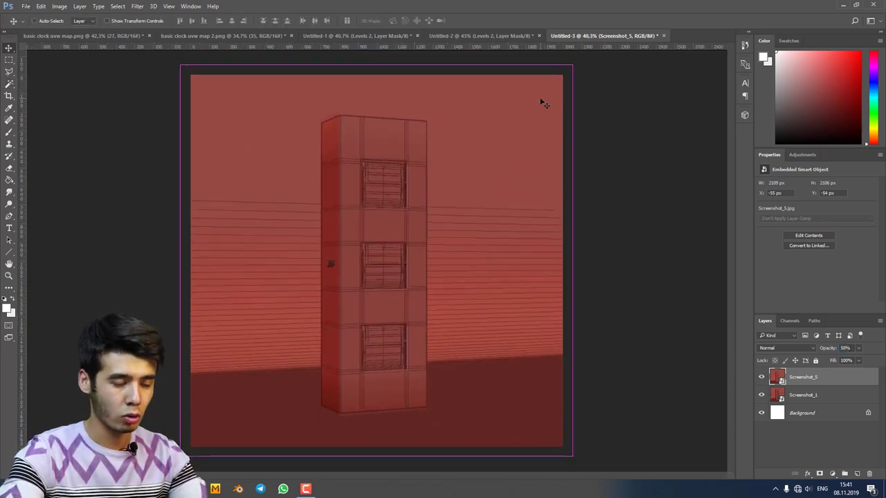
key(ctrl+t)
drag(572, 66, 571, 67)
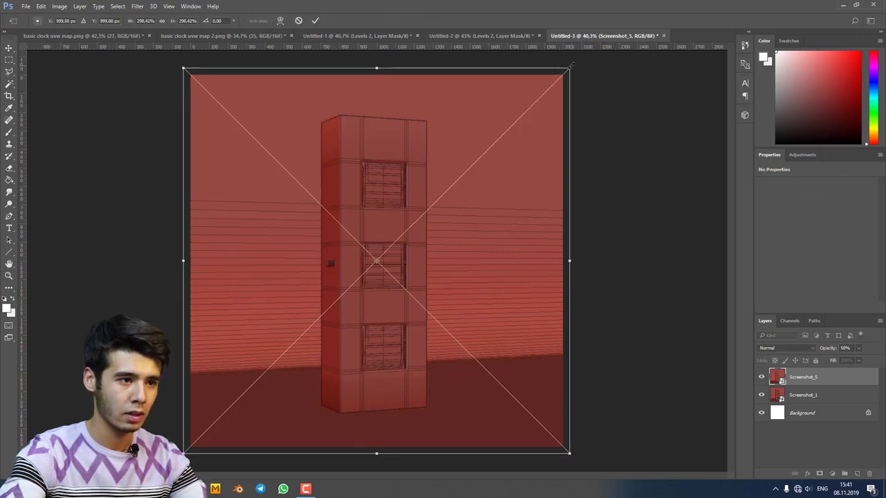
key(Return)
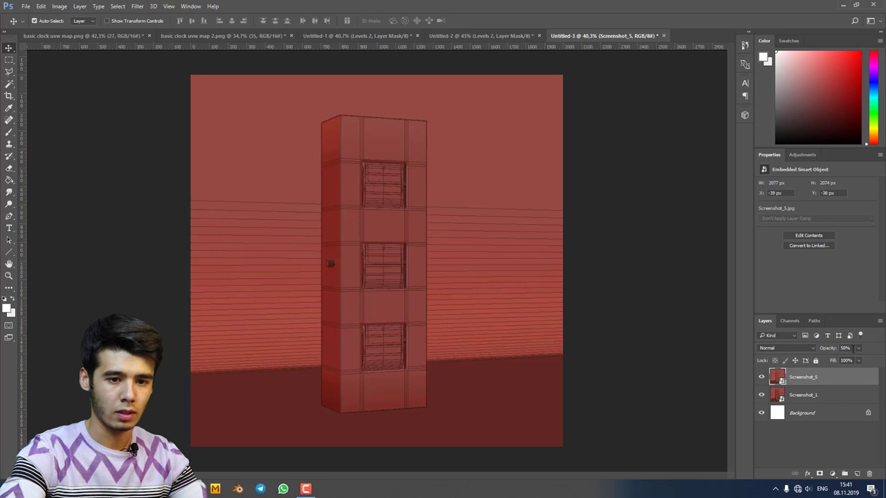
text(100)
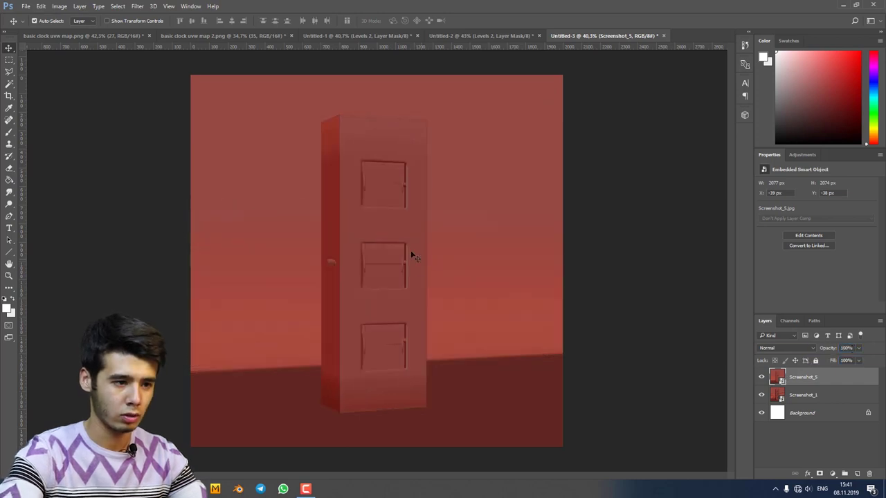
Step: Show the rulers and place a vertical guide through the horizontal centre of the Untitled-3 canvas
click(9, 252)
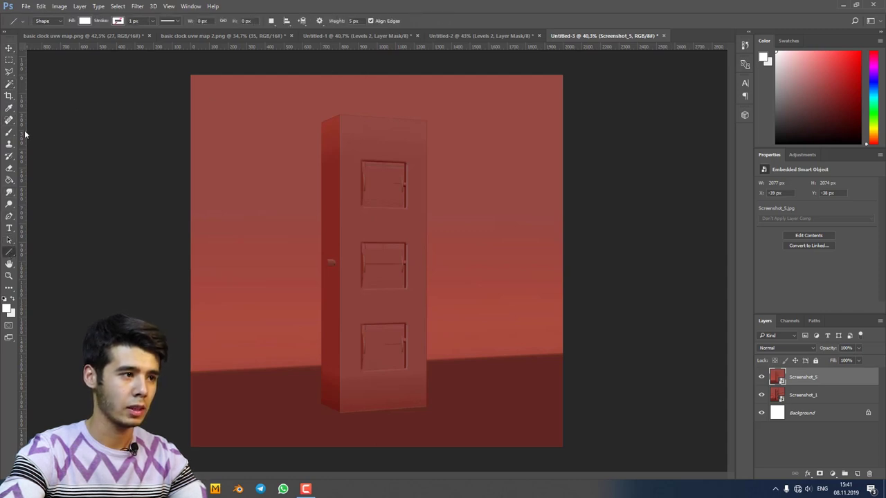
drag(24, 130, 18, 85)
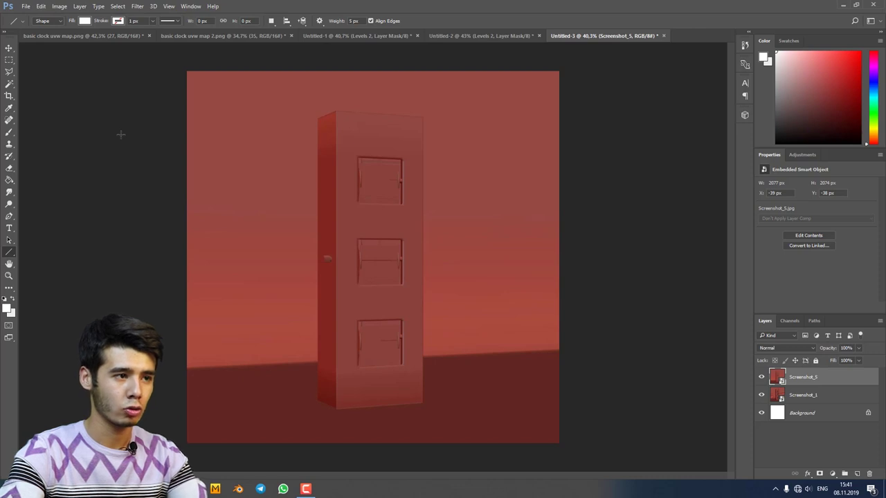
key(ctrl+r)
key(ctrl+r)
key(ctrl+r)
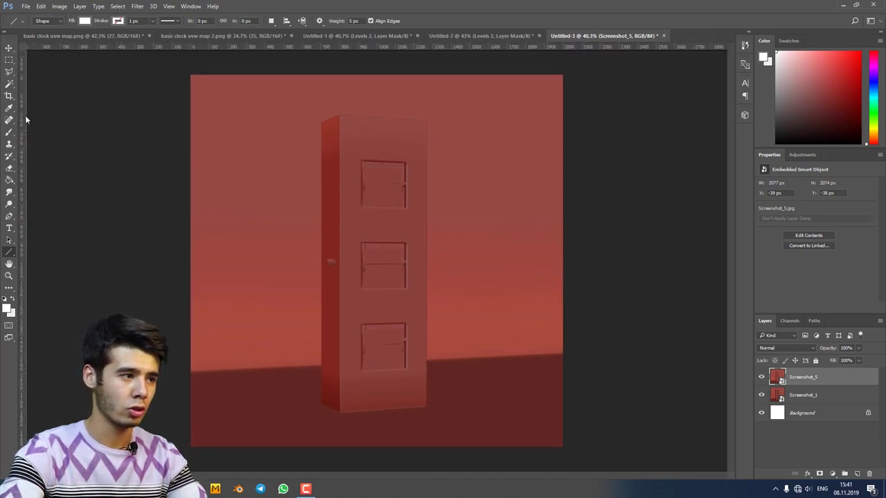
drag(21, 117, 377, 133)
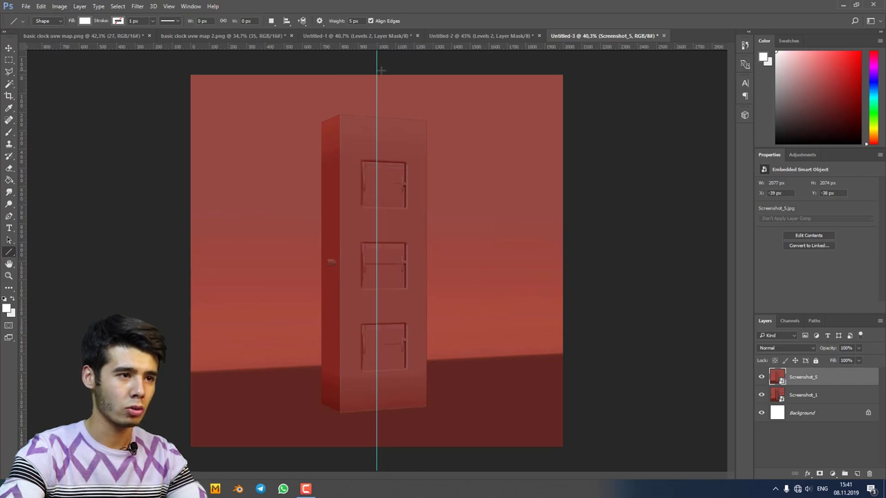
Step: Draw a white vertical line 5 px wide along the centre guide, about 2119 px long to span the canvas height
drag(377, 69, 376, 465)
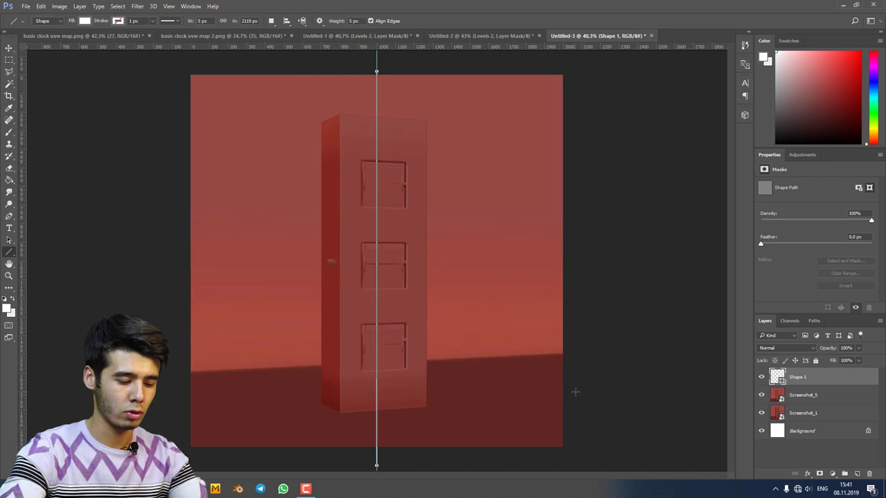
key(m)
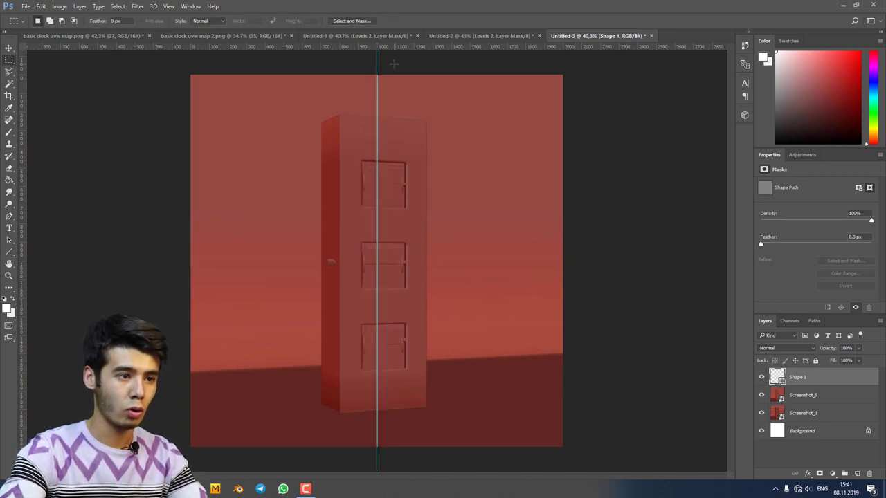
Step: Replace the centre line with a white vertical line 10 px wide and about 2067 px long, and remove the vertical guide
key(Delete)
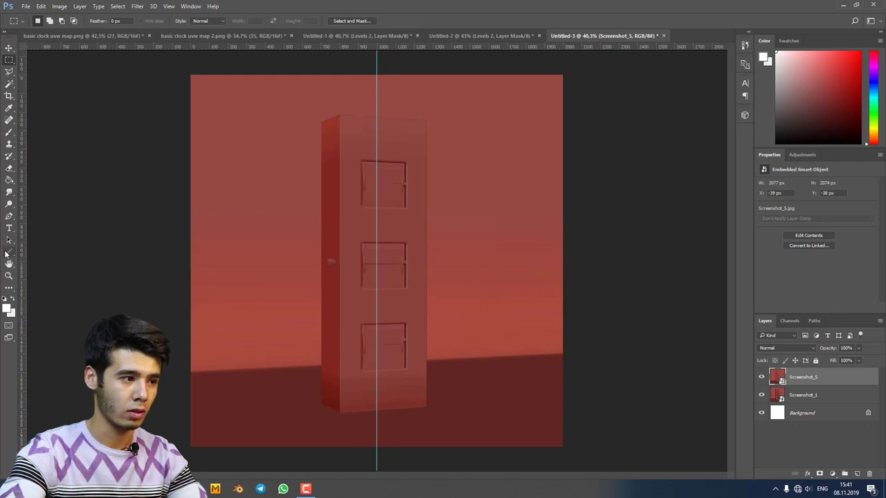
key(u)
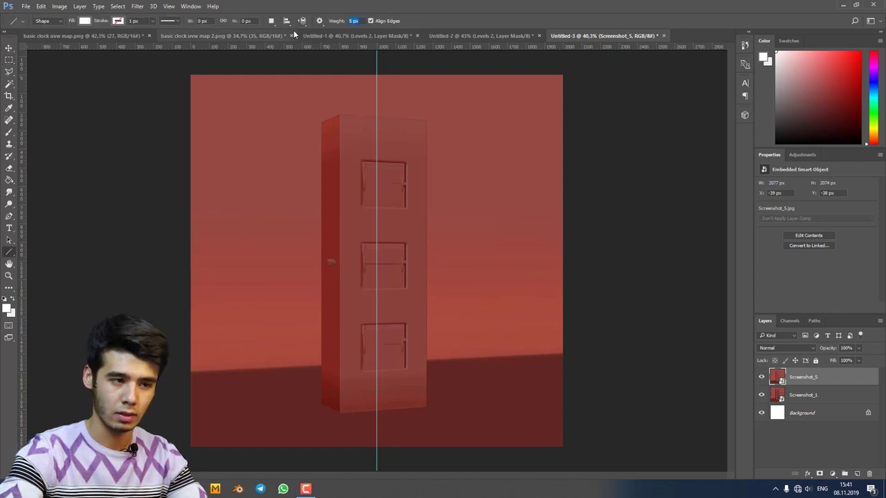
text(10)
key(Return)
drag(376, 69, 376, 455)
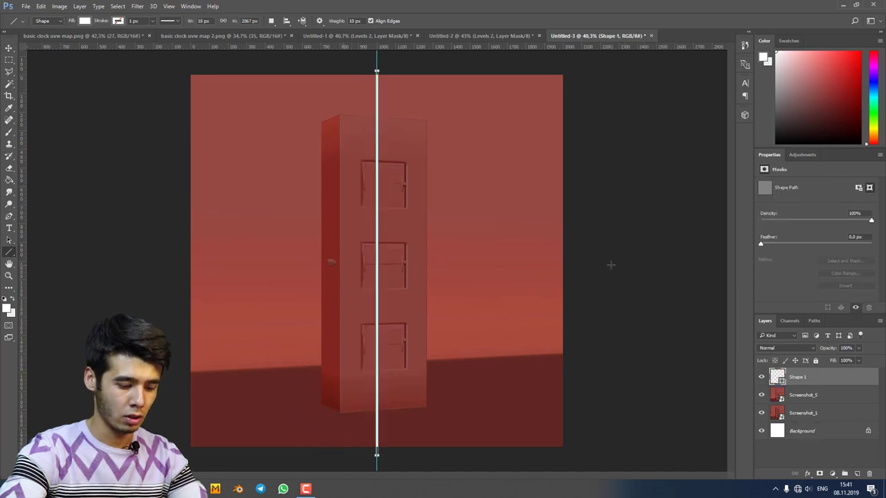
key(v)
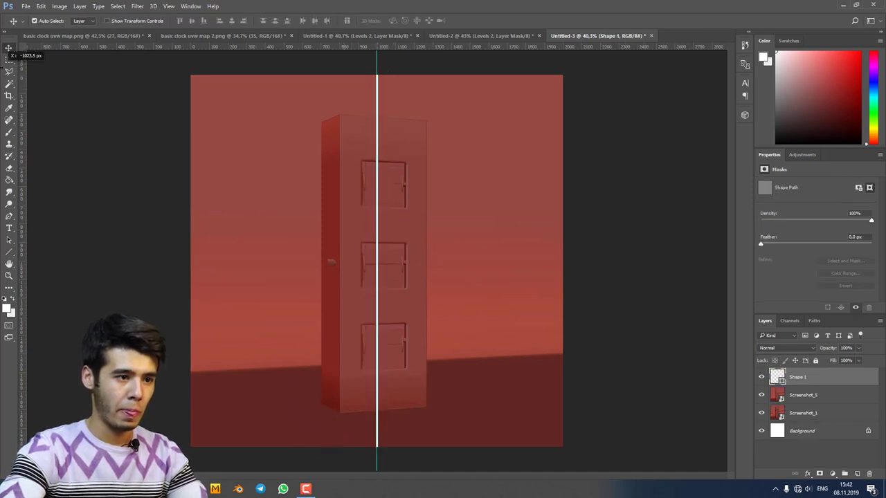
drag(377, 61, 377, 44)
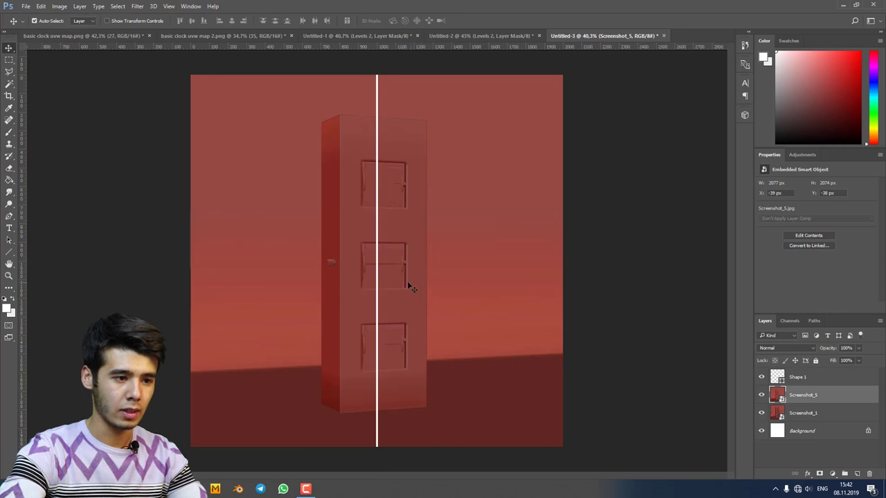
Step: Move Screenshot_5 horizontally to about X 479 px so its clock stands centred in the right half of the canvas
drag(408, 285, 506, 289)
click(811, 414)
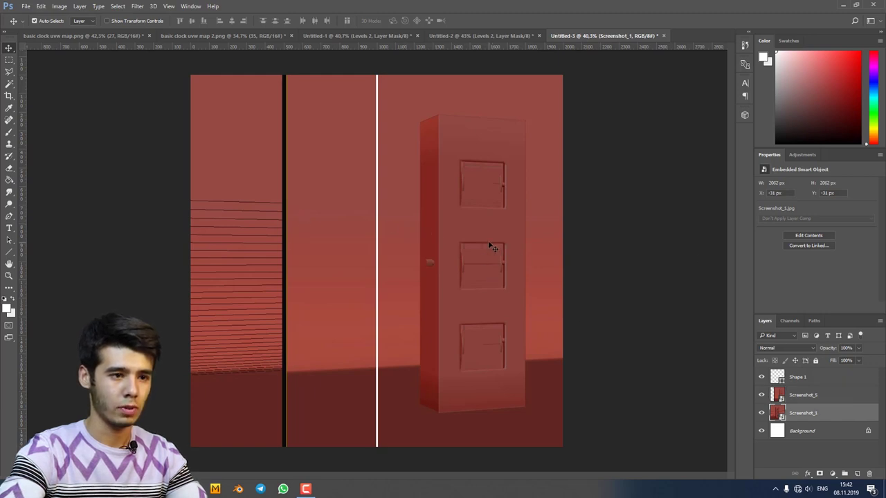
mouse_move(488, 244)
mouse_down()
mouse_move(504, 237)
mouse_move(503, 244)
mouse_up()
key(Right)
key(Right)
key(Right)
key(Right)
key(Right)
key(Right)
key(Right)
key(Right)
key(Right)
key(Right)
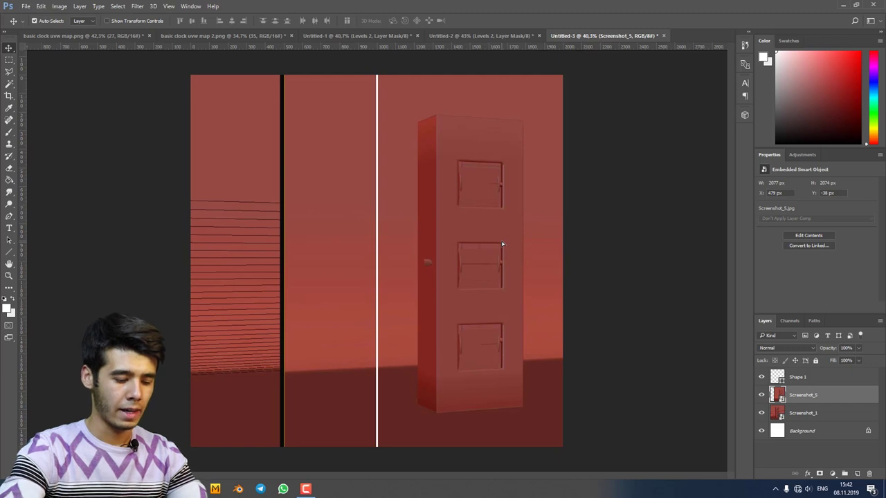
Step: Mask out the part of Screenshot_5 left of the centre line, using a full-height rectangular selection that ends at the line
key(m)
drag(250, 61, 379, 462)
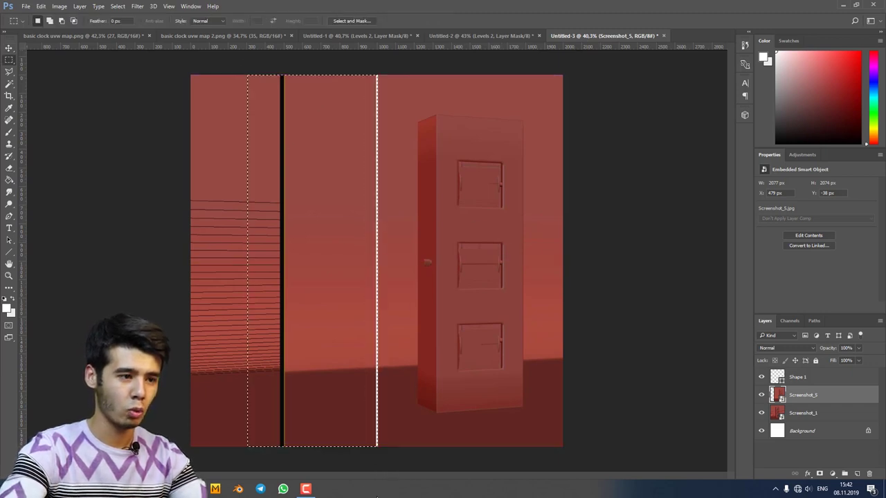
click(820, 474)
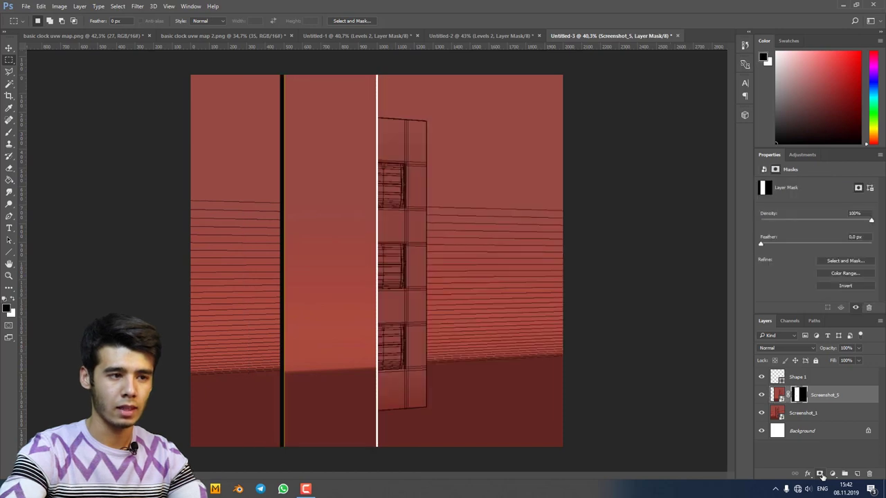
key(ctrl+z)
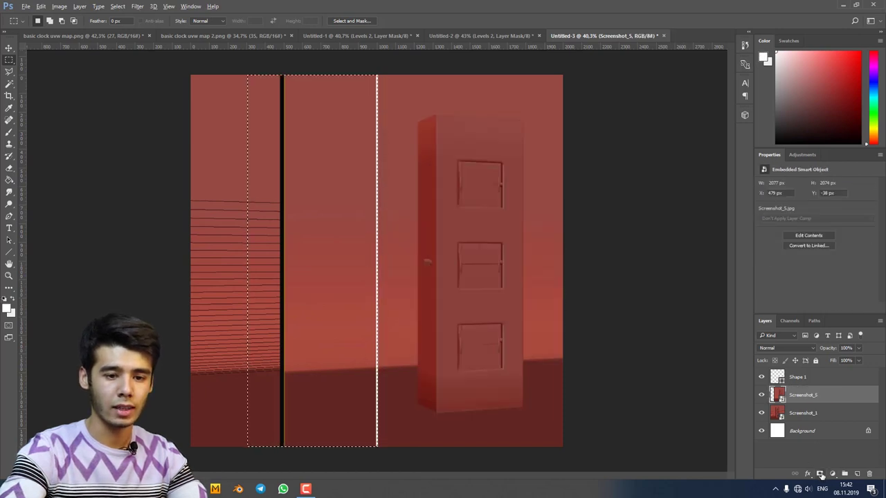
click(820, 474)
Step: Move Screenshot_1 horizontally to about X -498 px so the wireframe clock stands centred in the left half
click(808, 411)
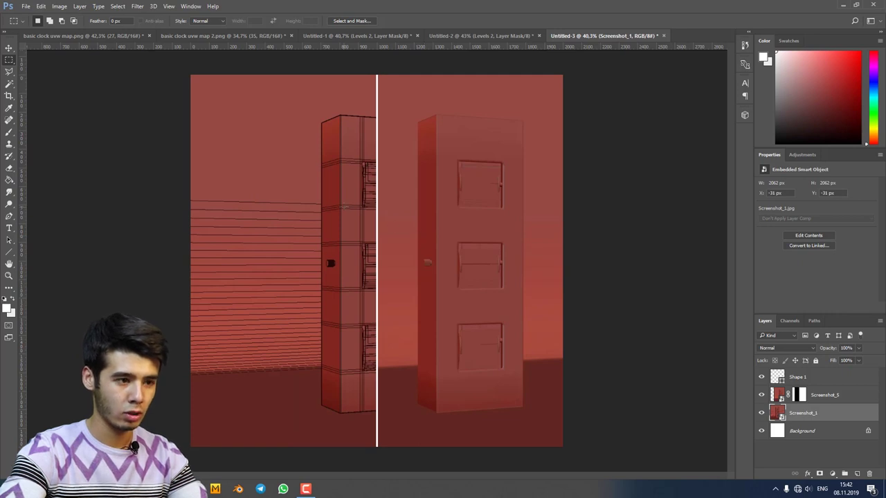
key(v)
drag(352, 206, 265, 205)
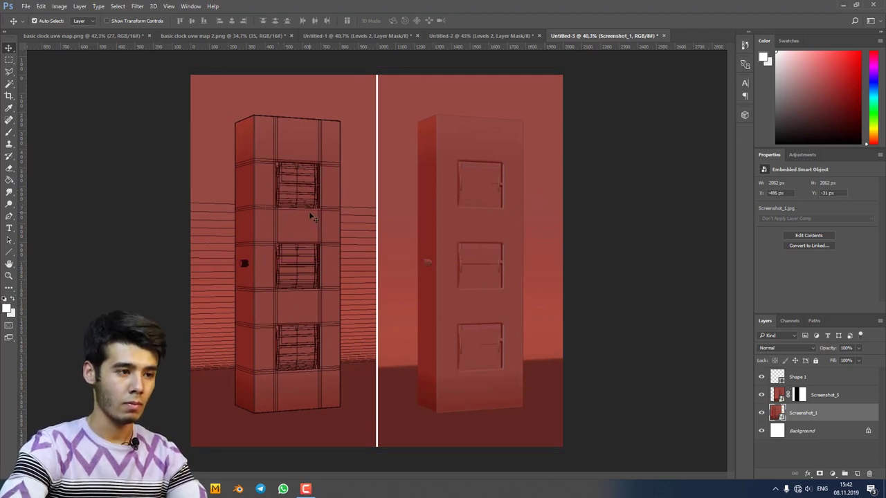
key(Left)
key(Left)
key(Left)
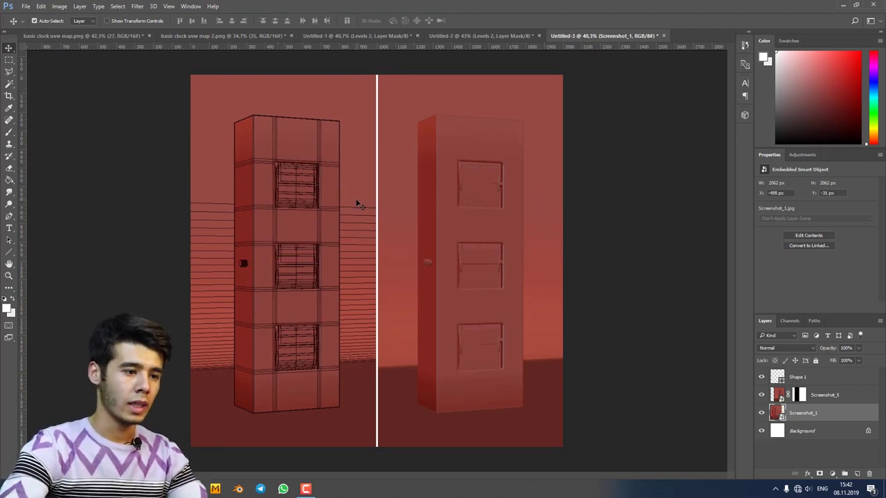
Step: Stamp the visible layers into a new layer above Screenshot_5 and Smart Sharpen it with amount 100%, radius 3.0 px, noise reduction 10% and Lens Blur
shift+click(827, 395)
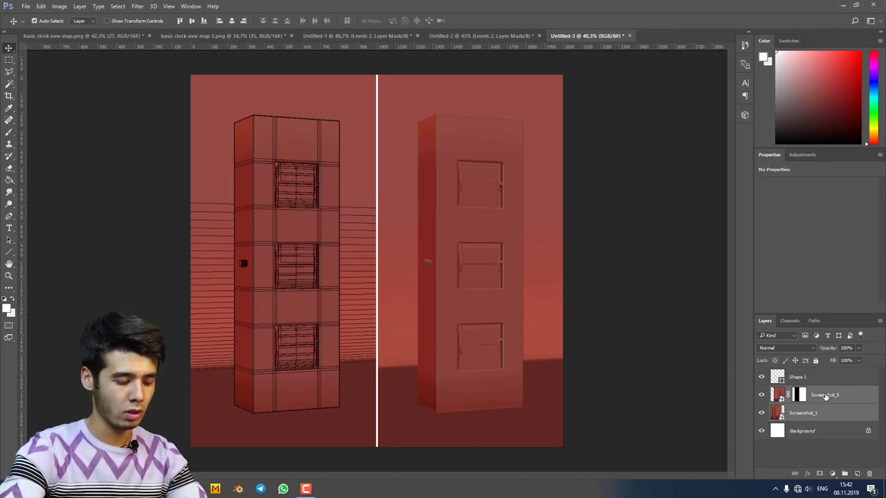
key(ctrl+shift+alt+e)
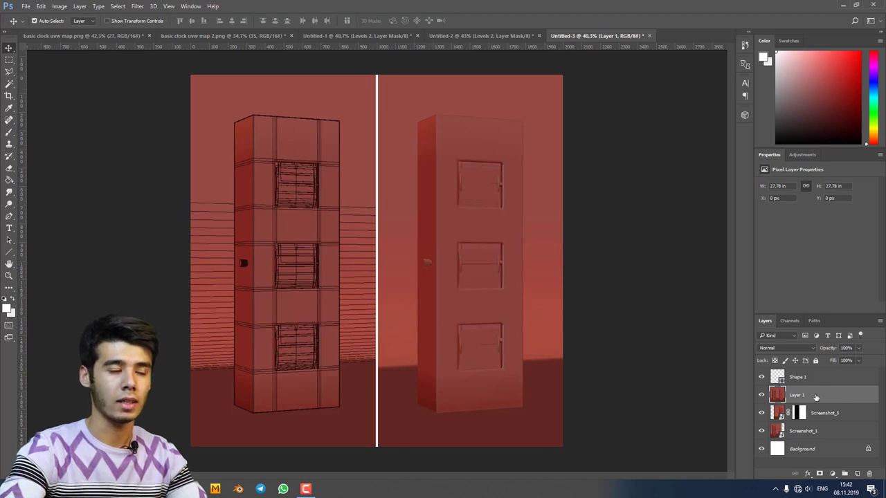
click(137, 6)
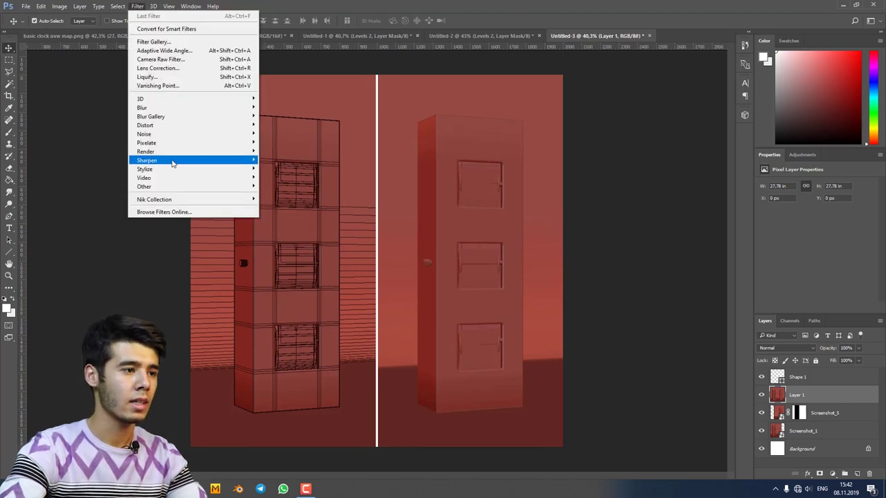
mouse_move(172, 163)
click(284, 187)
scroll(448, 133, up, 3)
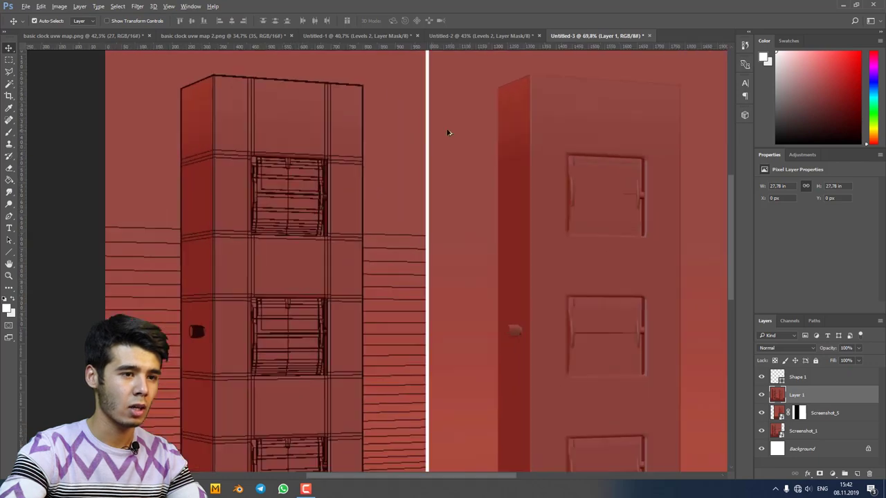
scroll(448, 132, left, 2)
click(137, 6)
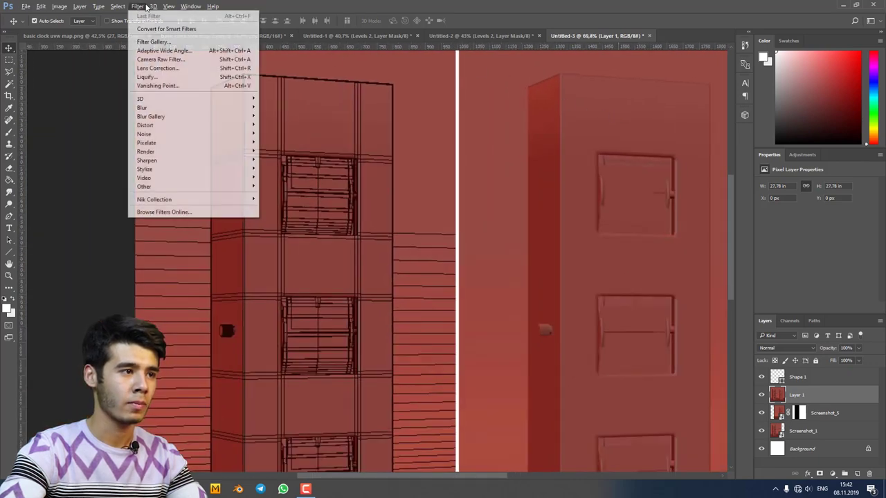
mouse_move(179, 159)
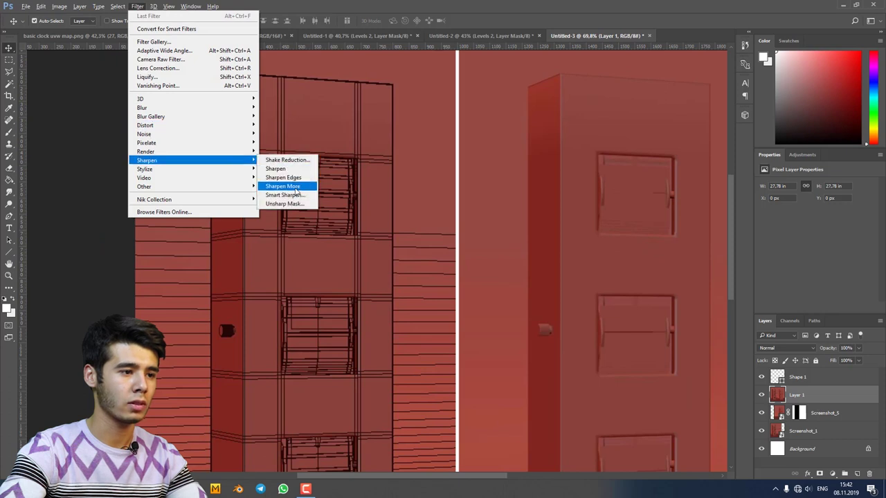
click(292, 193)
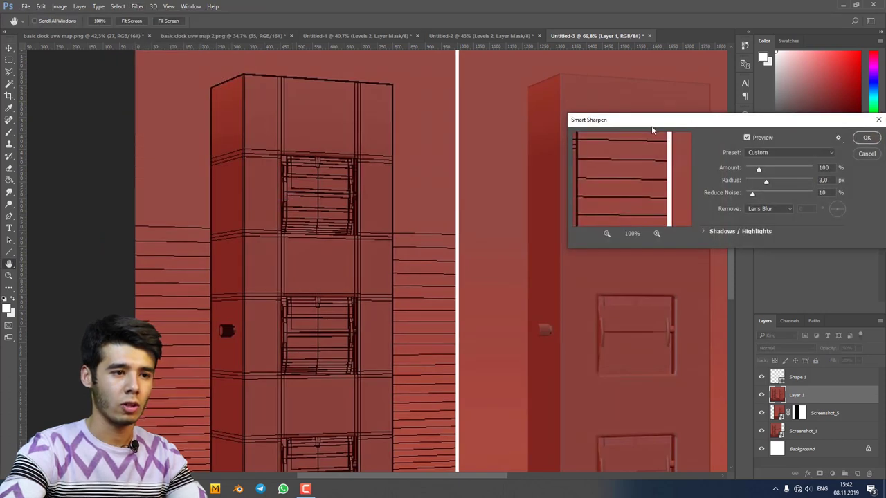
drag(655, 129, 688, 108)
scroll(336, 227, down, 1)
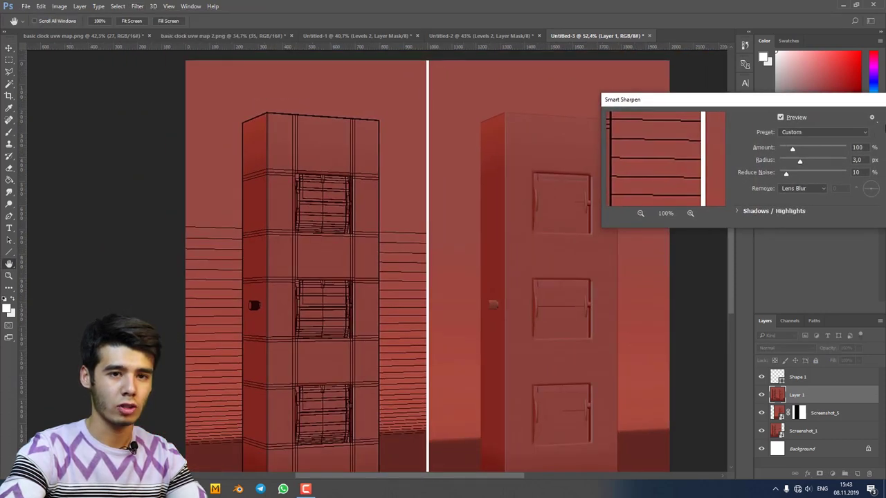
drag(812, 109, 705, 103)
click(791, 115)
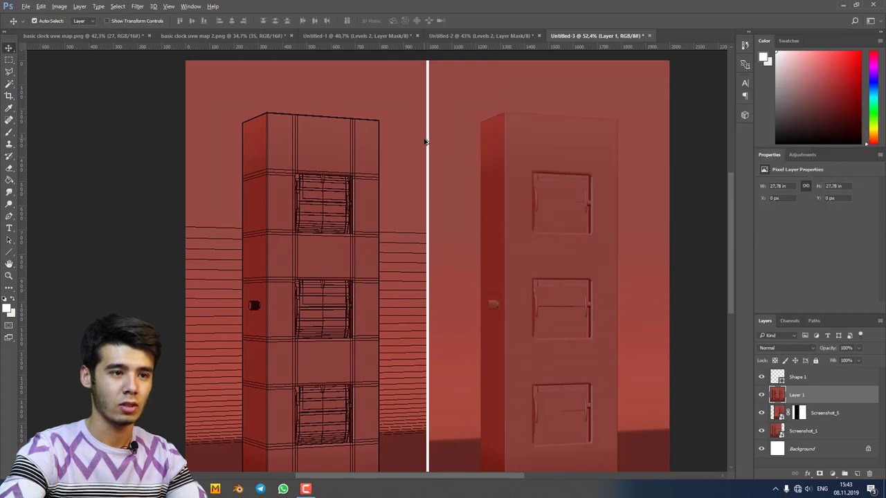
Step: Examine the sharpened edges of the wireframe and smooth clocks at several magnifications
key(v)
scroll(425, 143, down, 1)
scroll(425, 142, up, 2)
scroll(424, 160, up, 1)
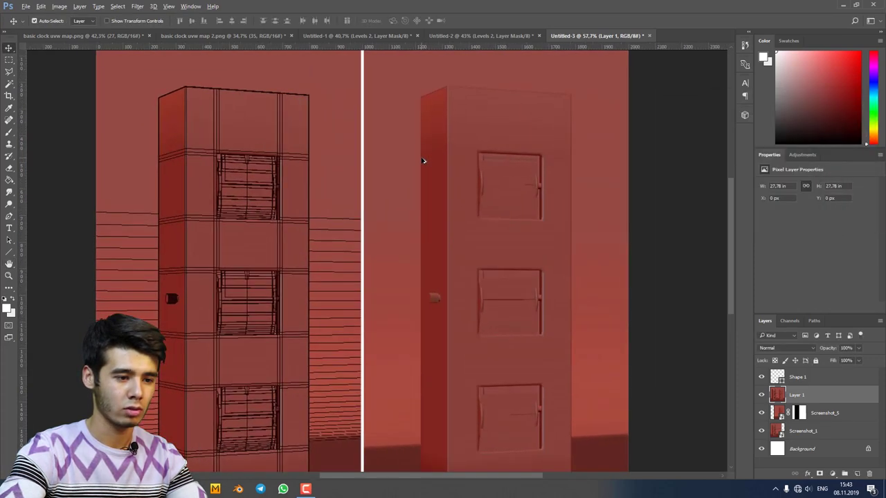
scroll(424, 160, down, 2)
scroll(424, 160, up, 1)
scroll(424, 159, up, 2)
scroll(423, 158, up, 1)
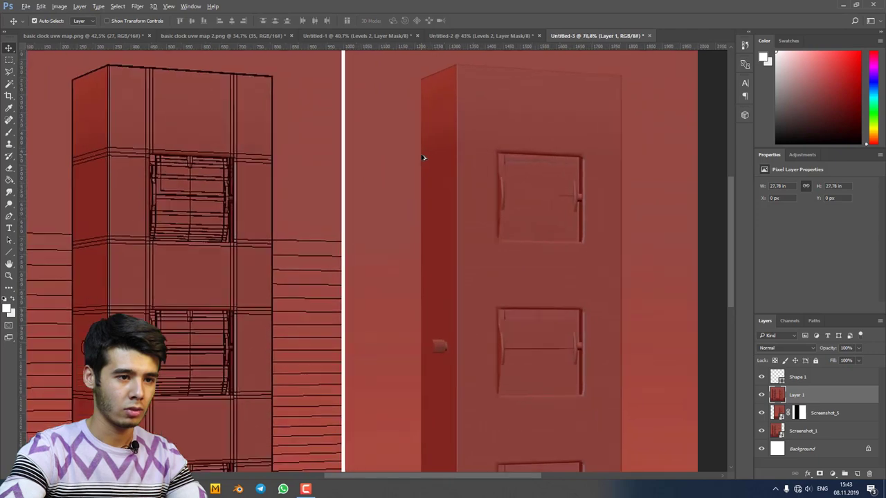
scroll(423, 158, down, 3)
scroll(423, 158, up, 2)
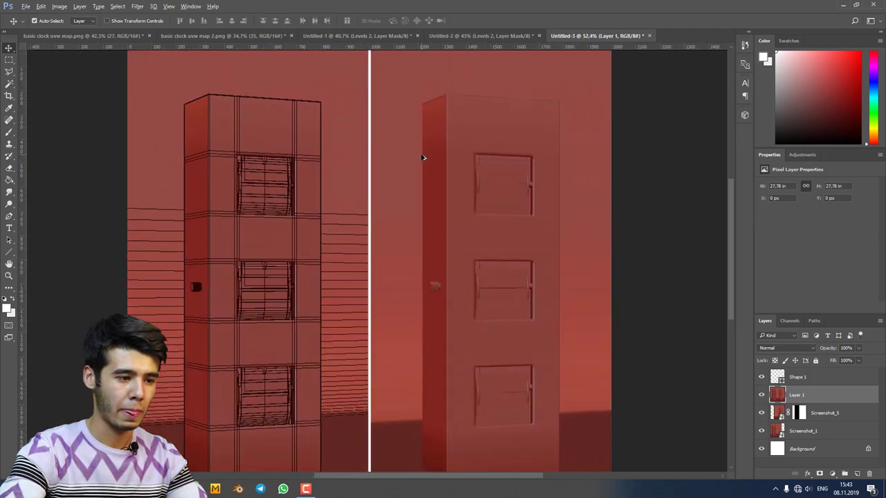
scroll(421, 161, down, 3)
scroll(419, 162, up, 1)
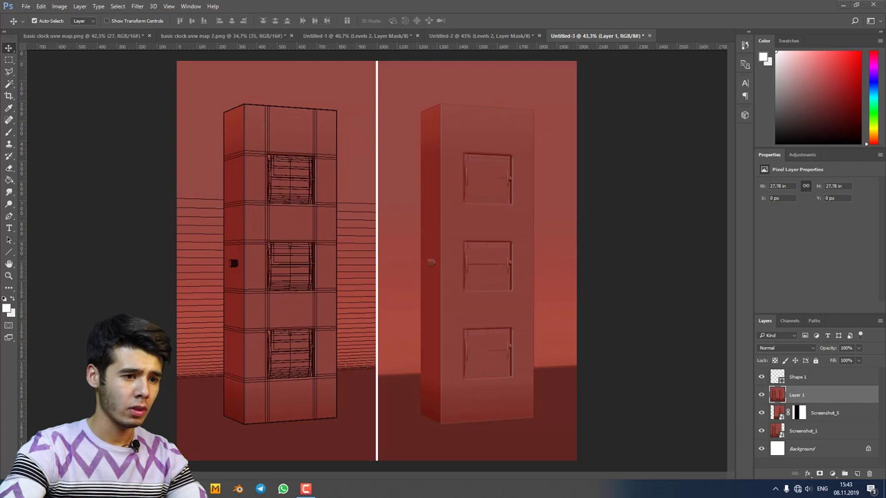
Step: Open Clock.max in 3ds Max, read the clock model's total polygon count and return to the Photoshop composition
key(alt+Tab)
click(10, 6)
click(95, 61)
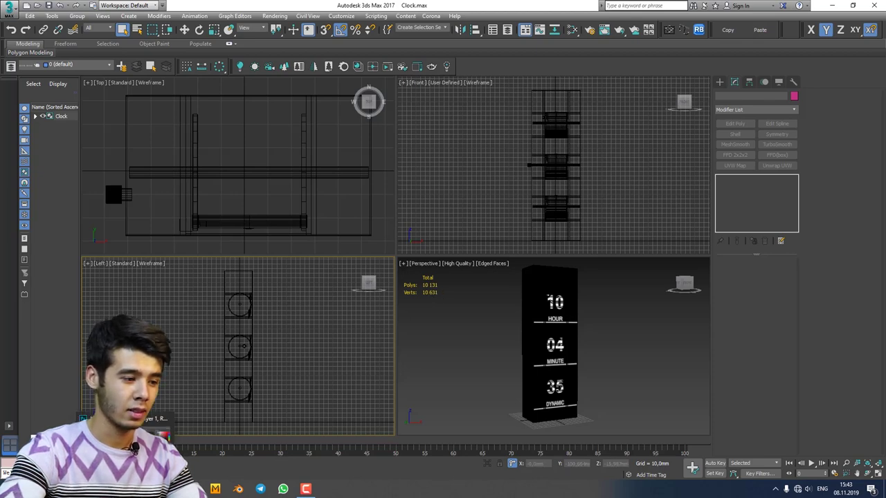
key(alt+Tab)
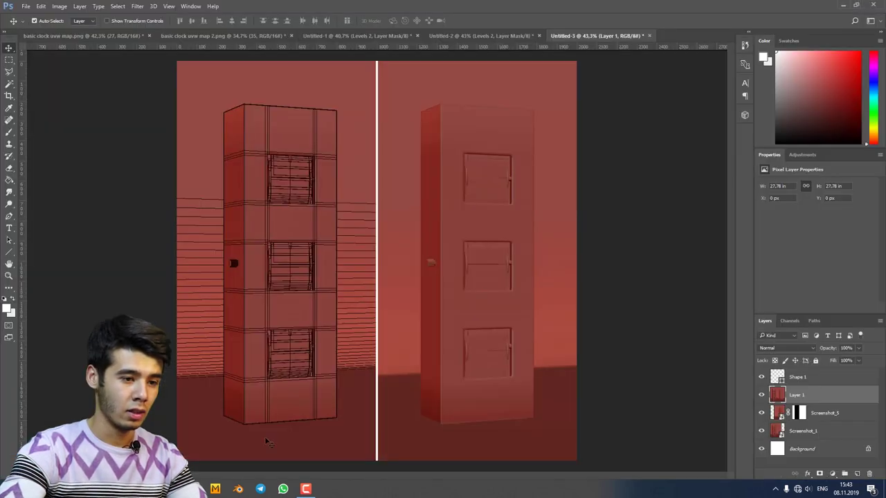
Step: Add a white Arial Bold 48 pt text below the smooth clock reading "Poly: 10 131", rechecking the polygon count in 3ds Max
click(10, 228)
click(445, 434)
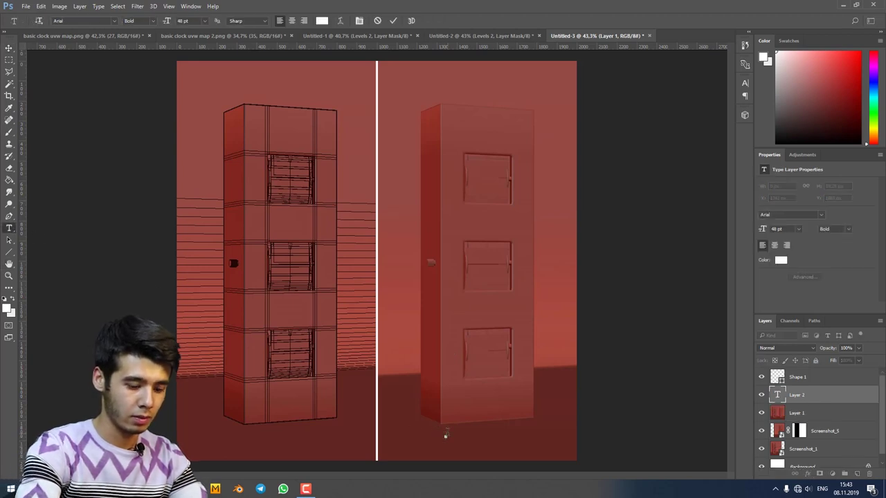
text(poly)
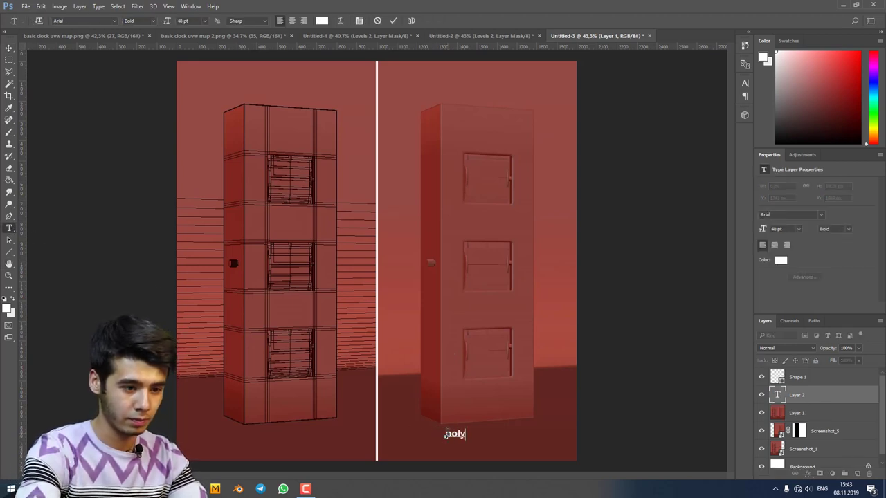
key(BackSpace)
key(BackSpace)
key(BackSpace)
key(BackSpace)
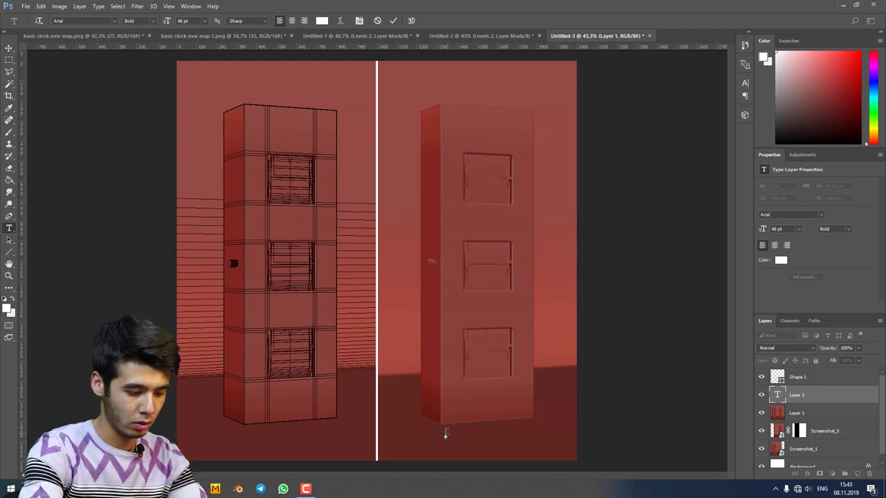
text(Poly)
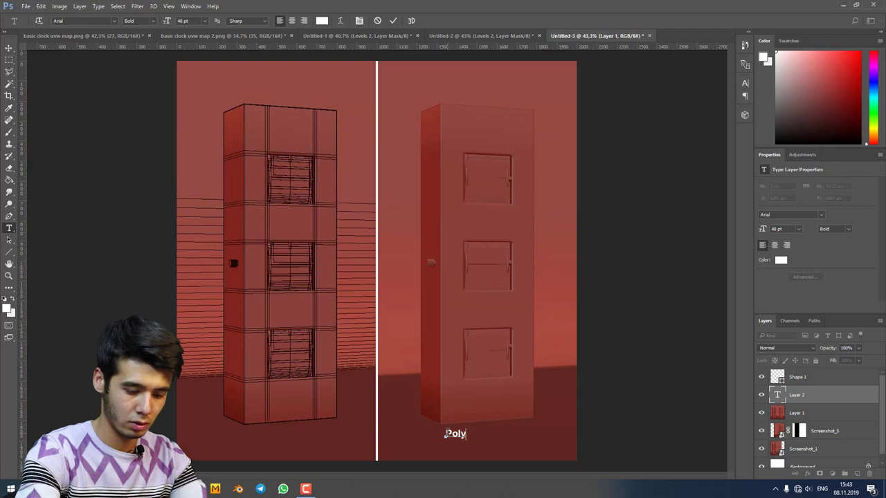
text(: 106)
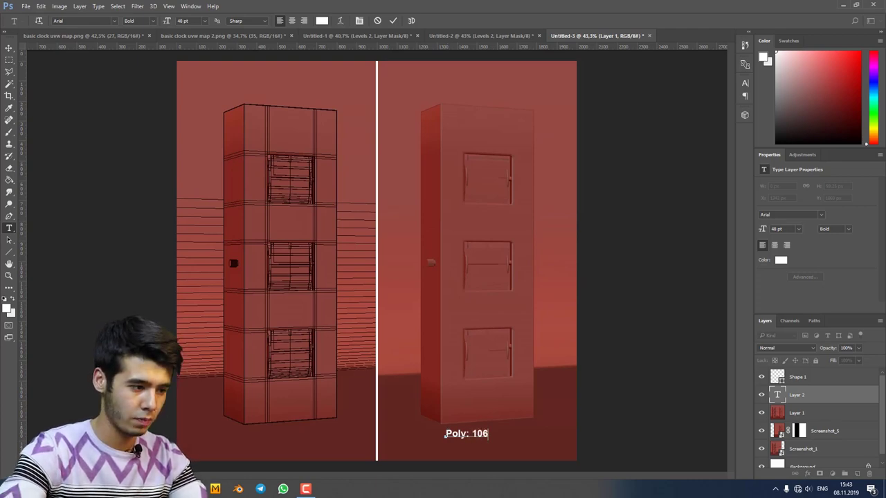
key(alt+Tab)
key(alt+Tab)
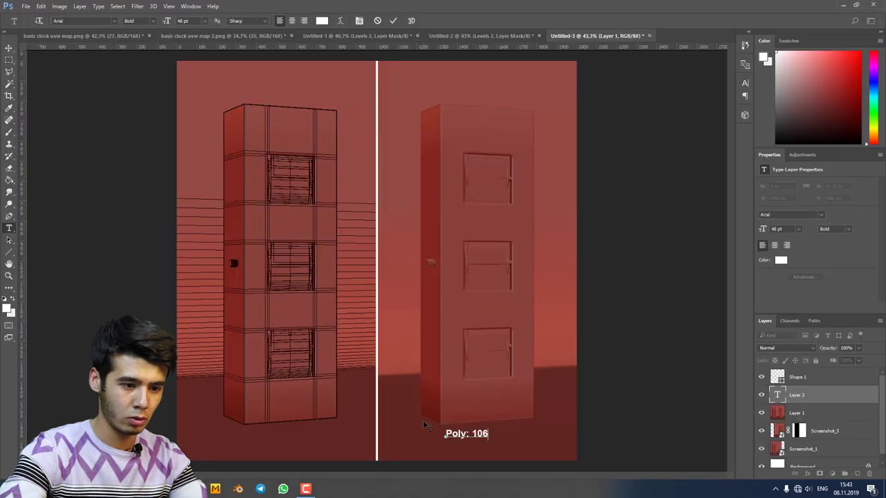
key(BackSpace)
text(131)
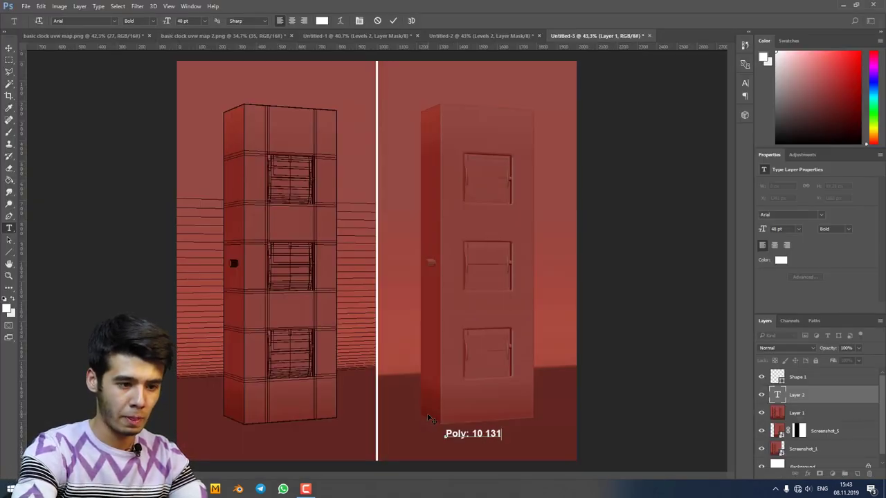
Step: Add a second text line "Verts :" and insert spaces after "Poly" so the two colons line up
key(Home)
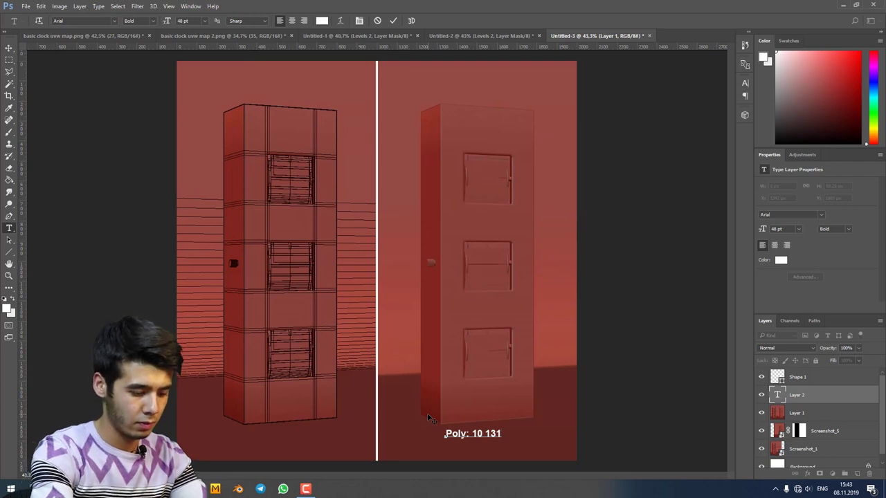
key(Return)
text(ver)
key(BackSpace)
key(BackSpace)
key(BackSpace)
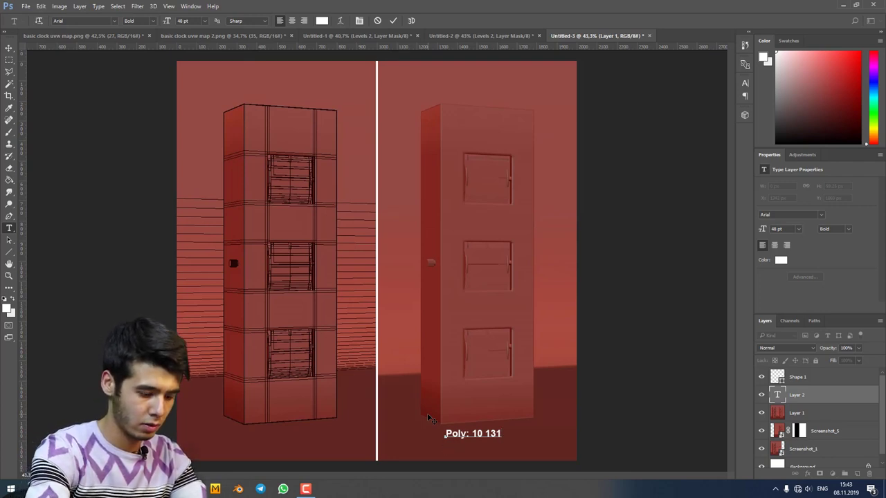
text(Verts)
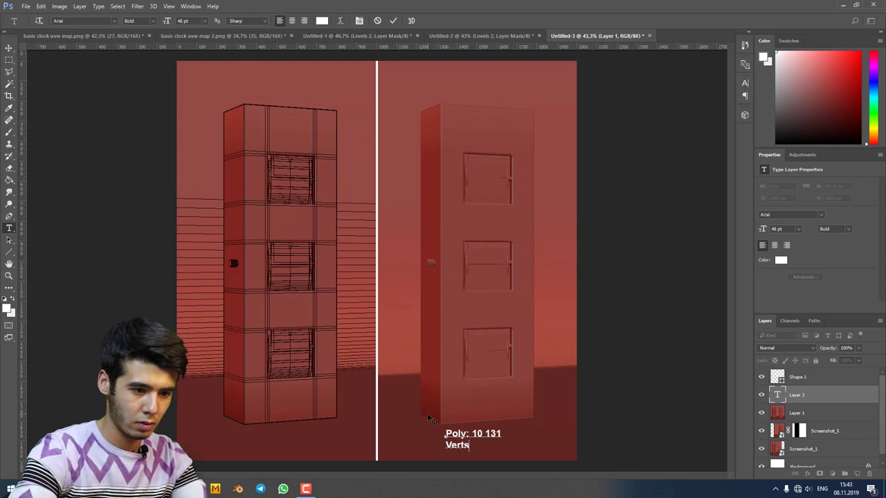
text( :)
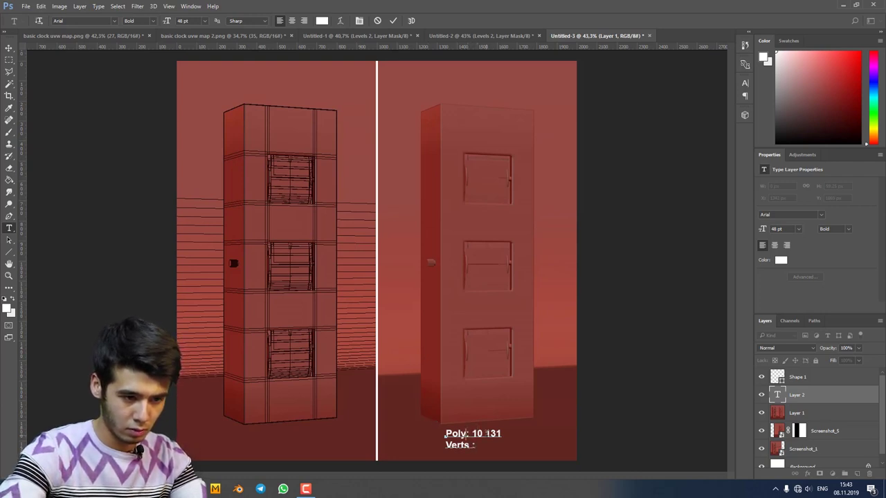
click(471, 433)
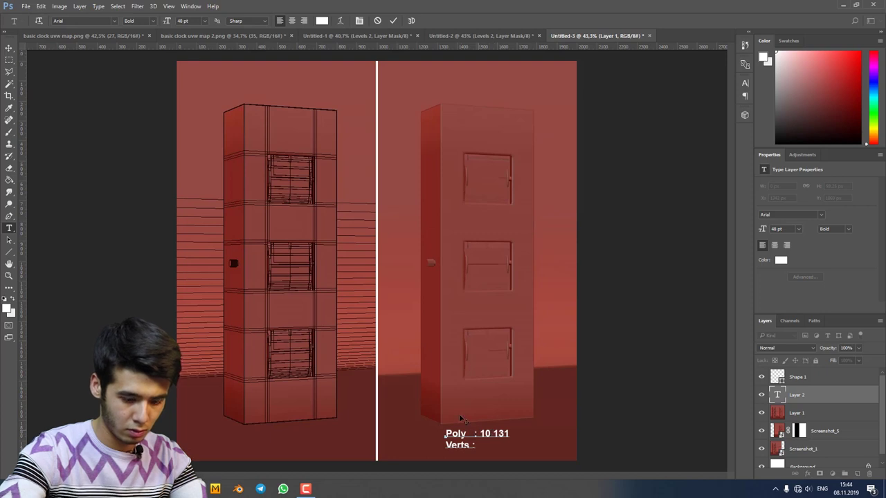
key(BackSpace)
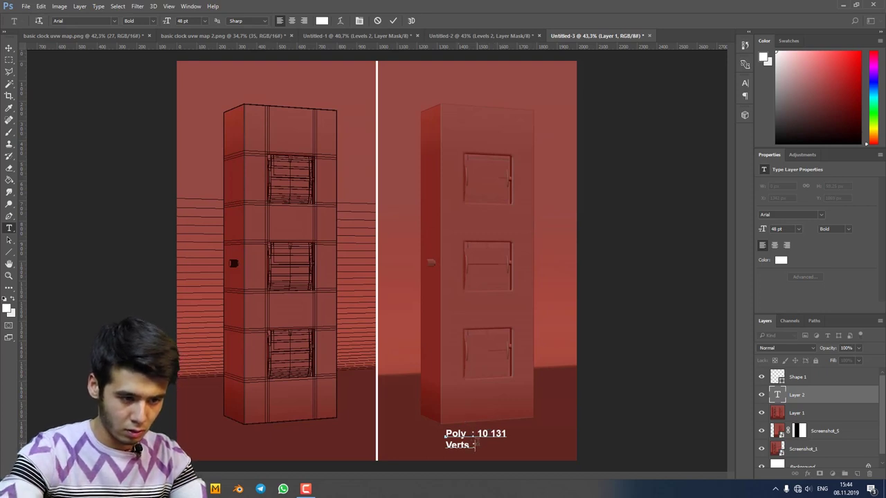
Step: Complete the Verts line with 10 631, checking the vertex count in 3ds Max, and commit the text
click(475, 444)
text(10)
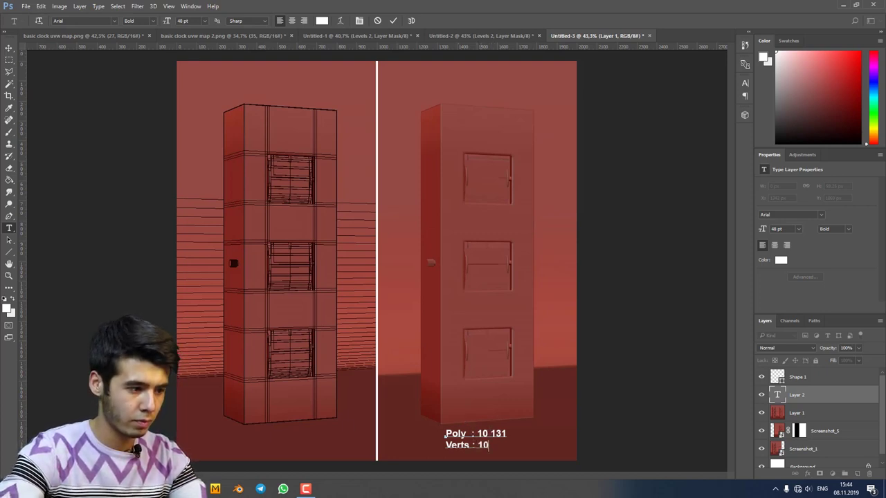
key(alt+Tab)
key(alt+Tab)
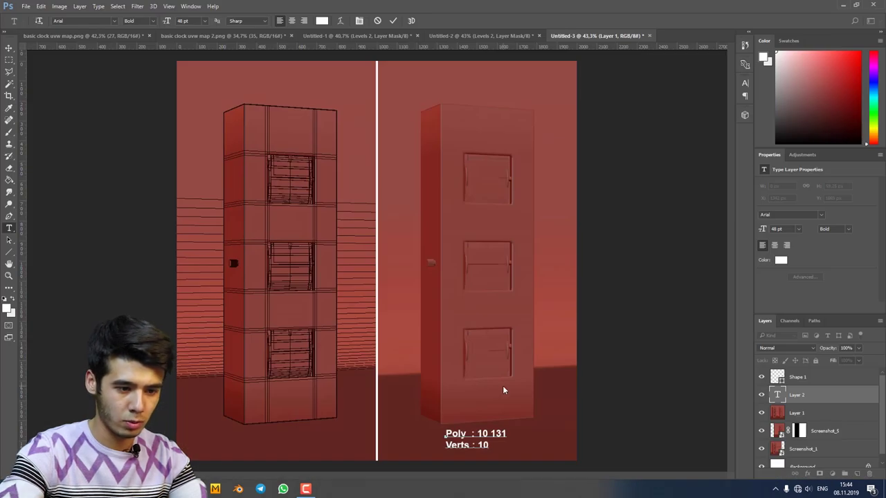
text(3)
key(BackSpace)
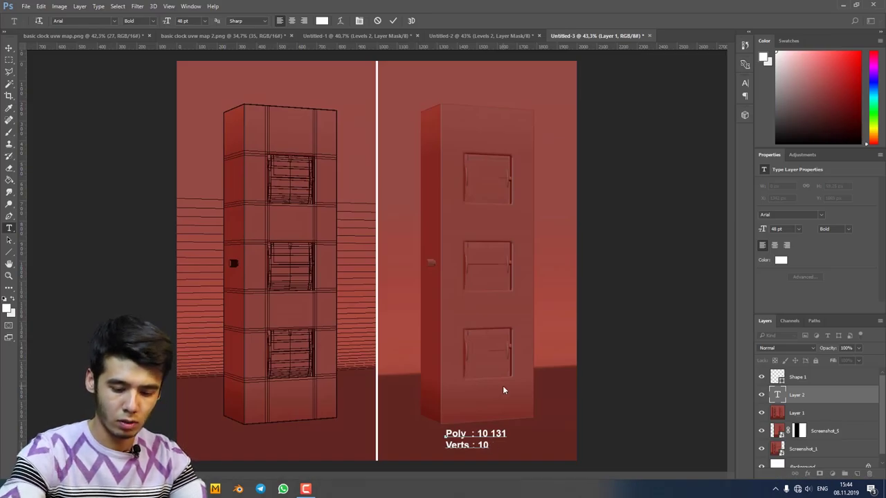
text(631)
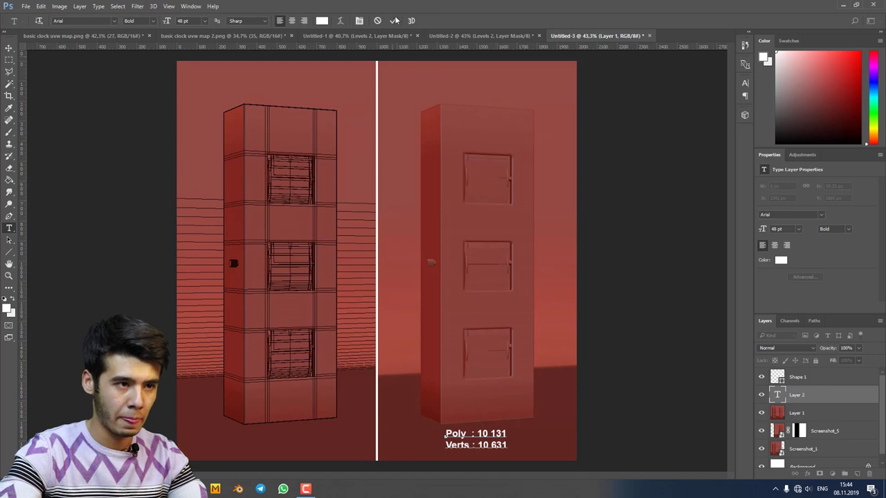
key(ctrl+Return)
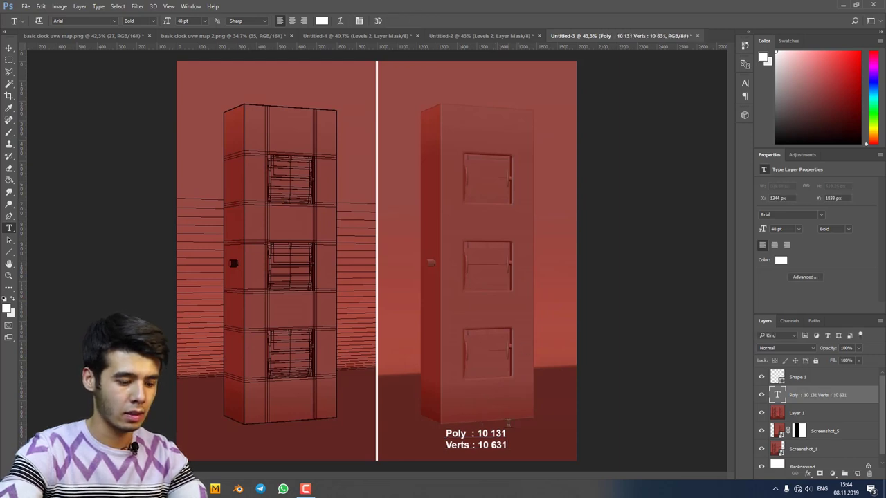
Step: Enlarge the count label to about 62 pt and place it in the wireframe half's lower-left corner, about X 43 px, Y 1827 px
key(ctrl+t)
drag(509, 425, 246, 433)
key(Return)
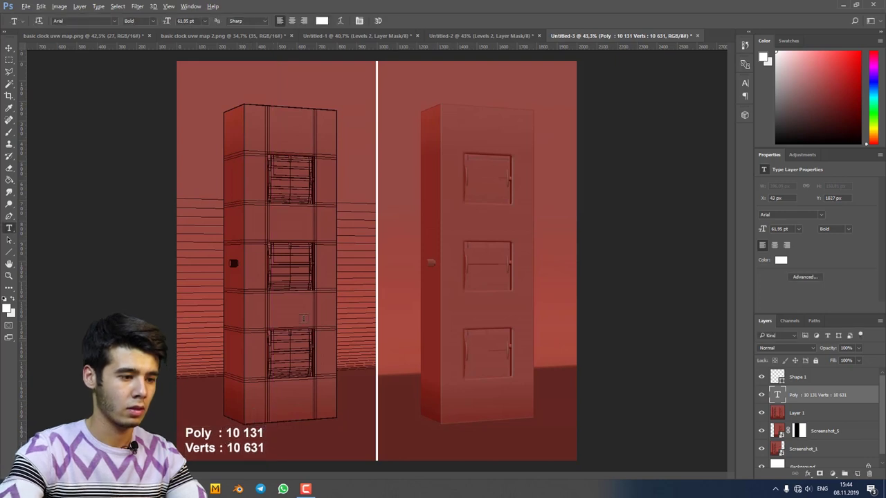
scroll(506, 429, down, 2)
scroll(506, 429, up, 1)
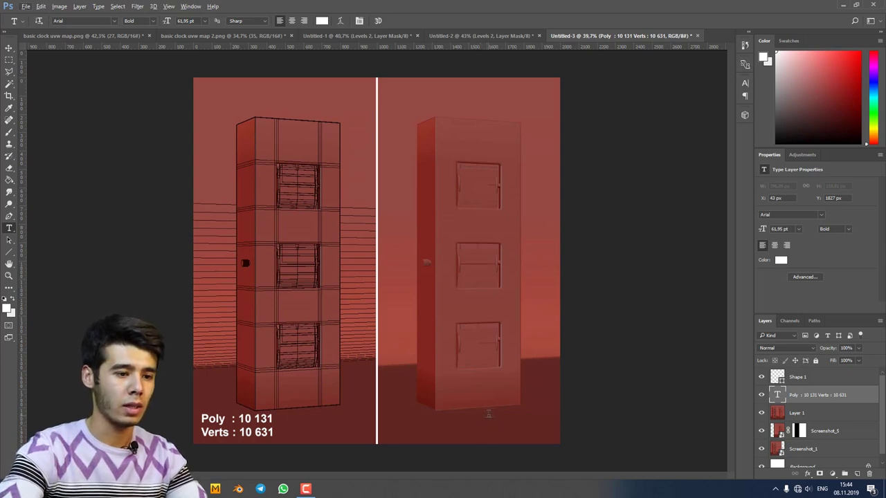
Step: Draw a white rectangle with a 5 px stroke, about 474 × 192 px, above Layer 1 and behind the count label
click(796, 415)
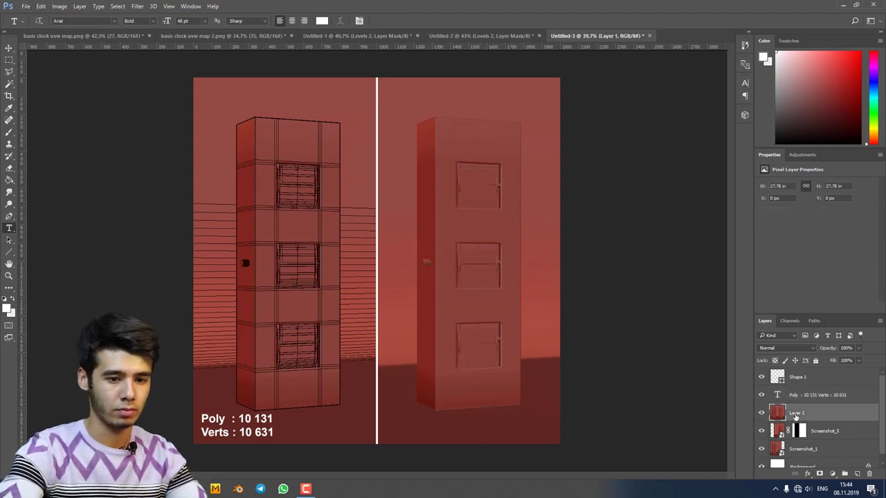
click(9, 252)
click(29, 254)
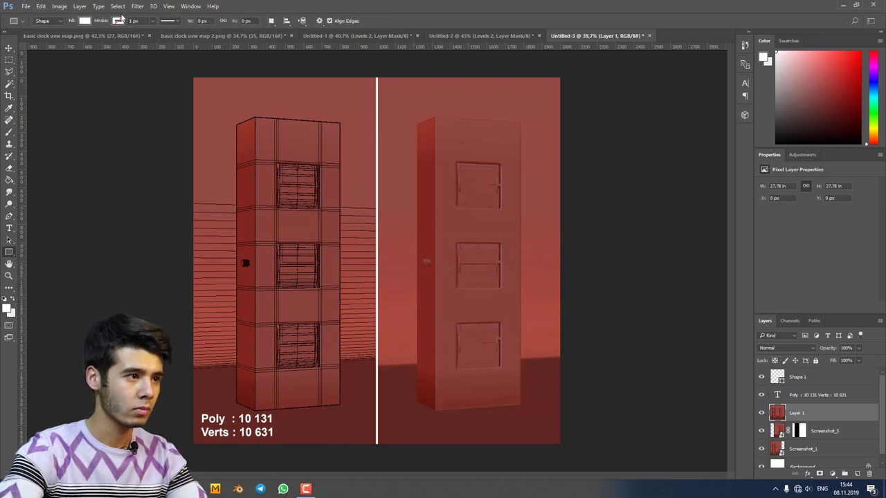
click(133, 21)
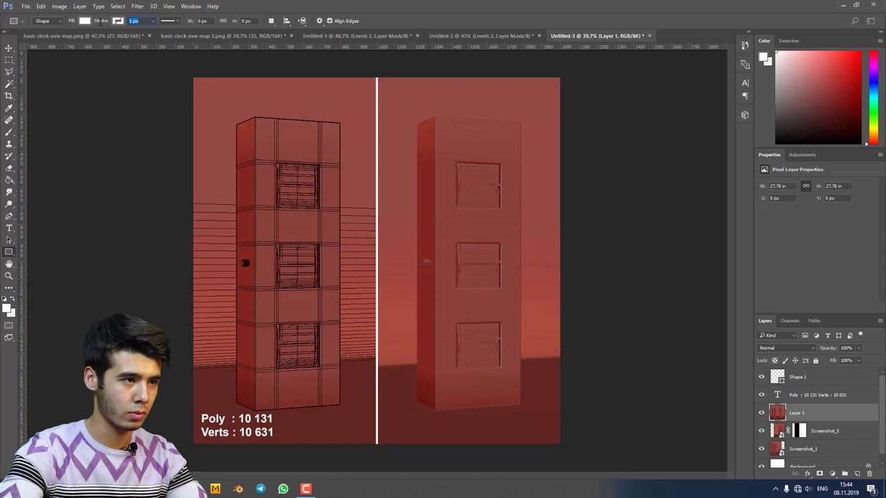
text(5)
key(Return)
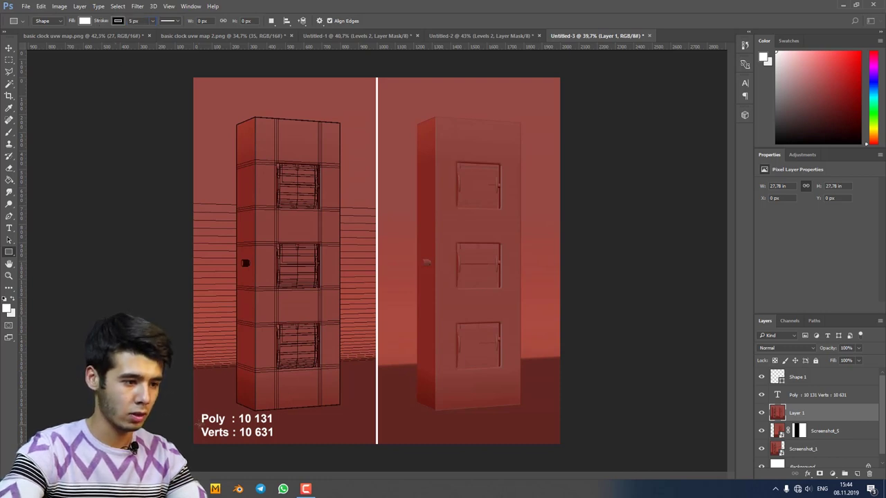
drag(191, 408, 278, 443)
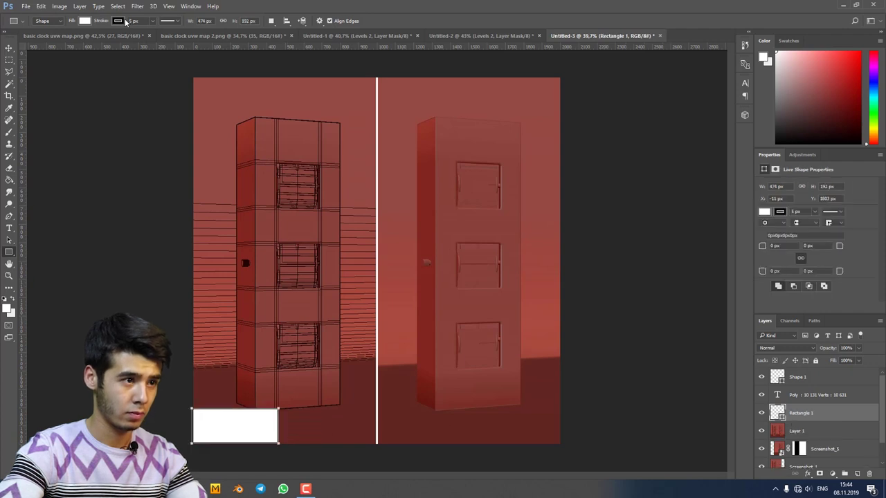
Step: Try the rectangle as a frame around the count label with no fill and a white stroke, and delete it
click(118, 21)
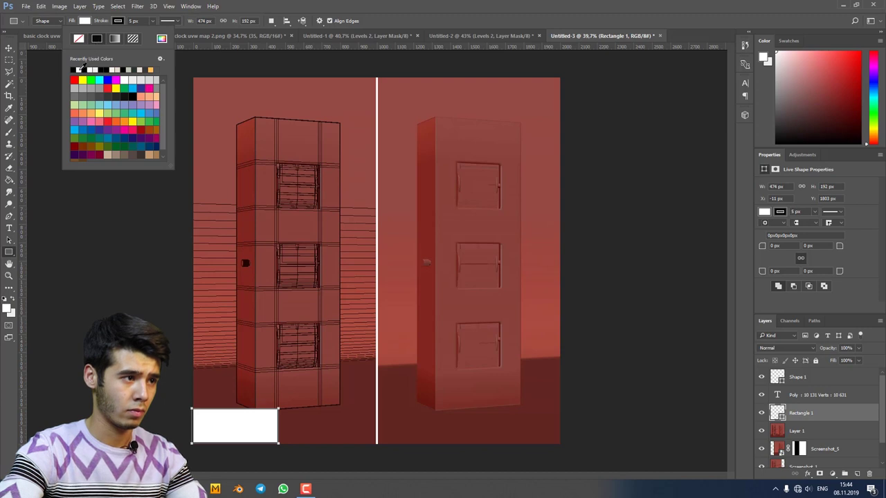
click(78, 38)
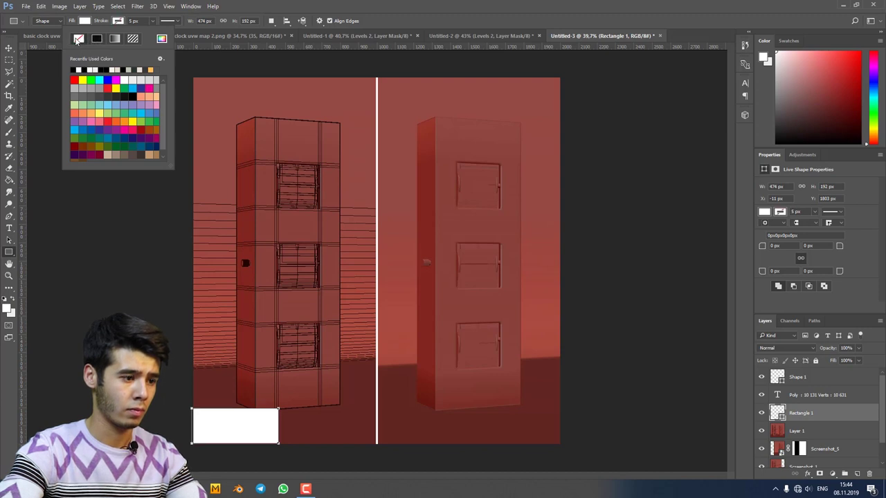
click(98, 39)
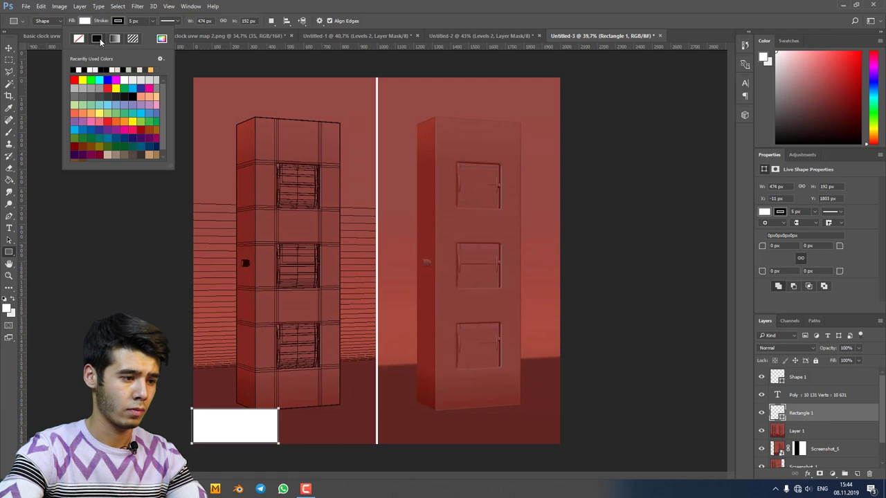
click(85, 21)
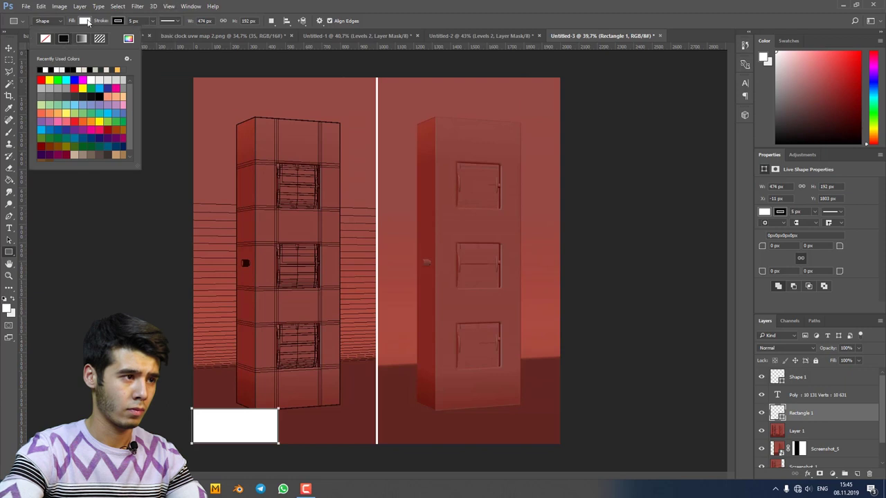
click(86, 22)
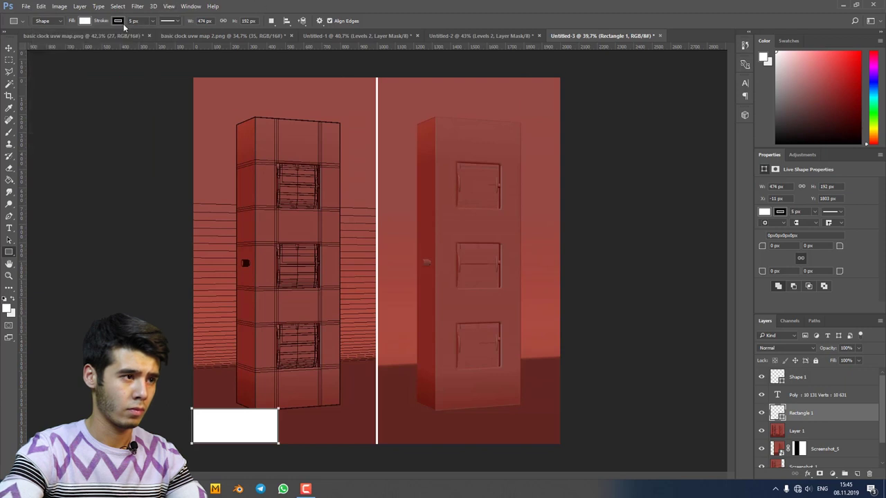
click(84, 21)
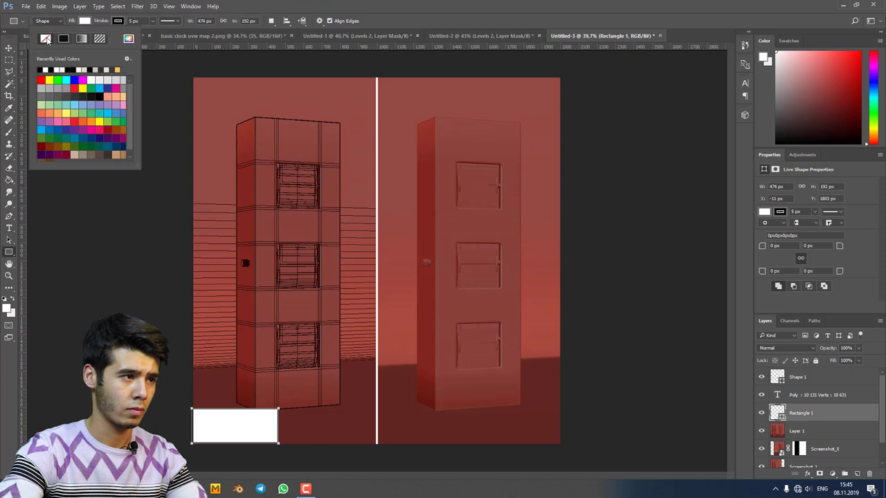
click(45, 38)
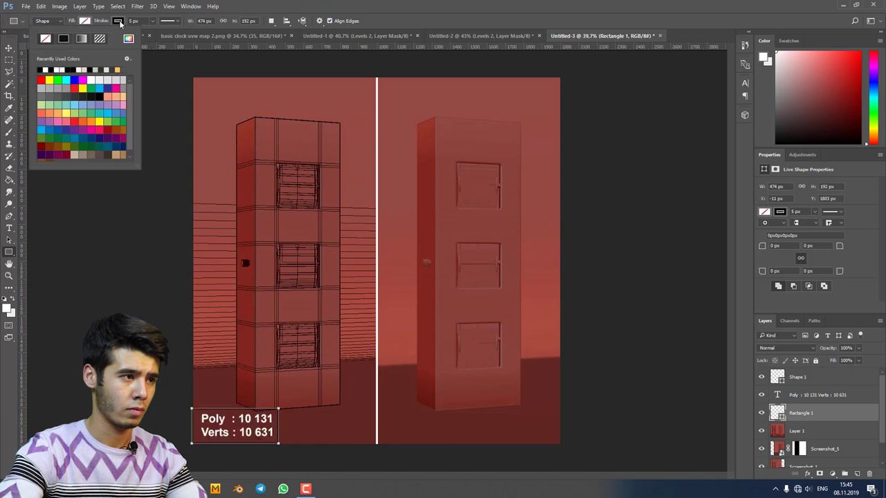
click(119, 21)
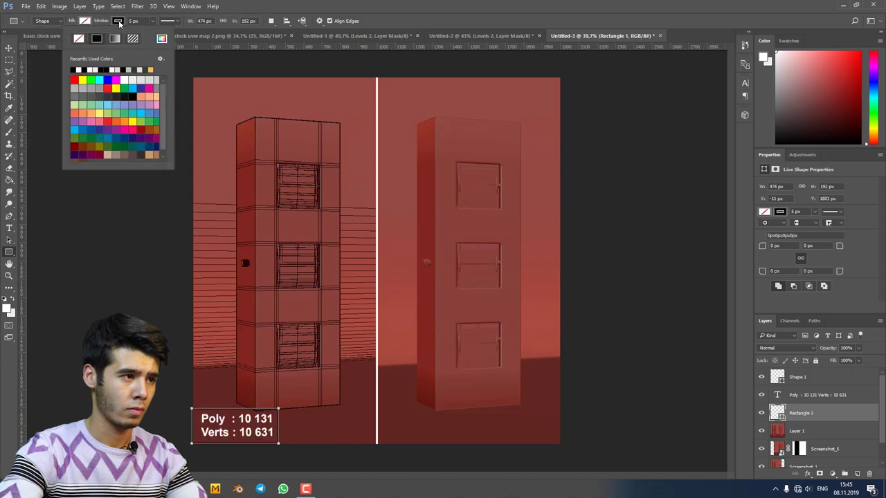
click(89, 69)
key(Return)
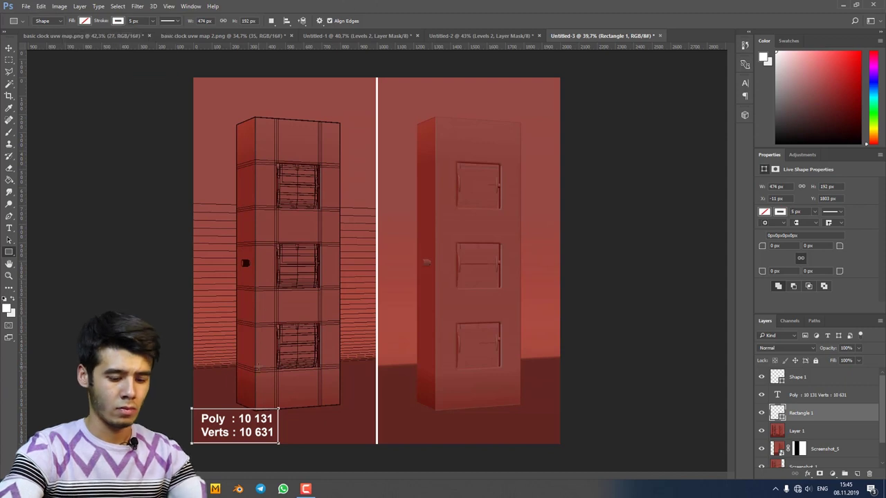
key(Delete)
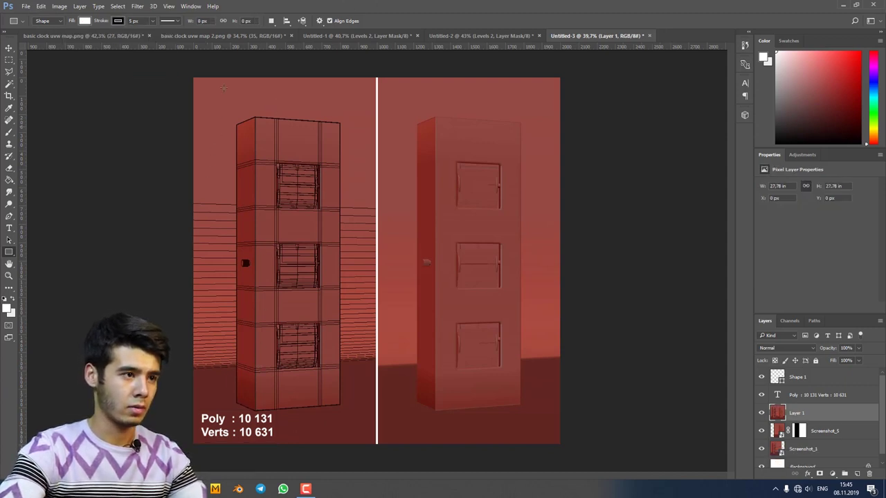
Step: Draw a rectangle of about 461 × 192 px over the count label in the wireframe half's corner, with a white 10 px stroke
click(139, 21)
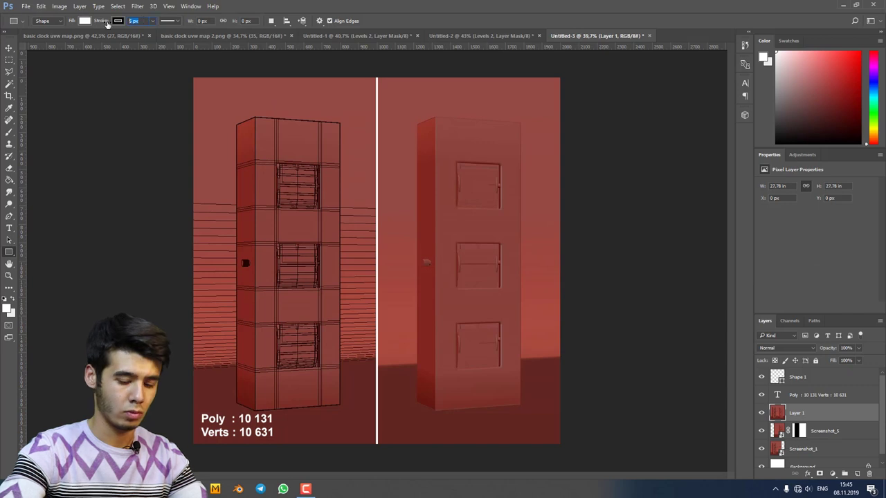
text(10)
click(118, 20)
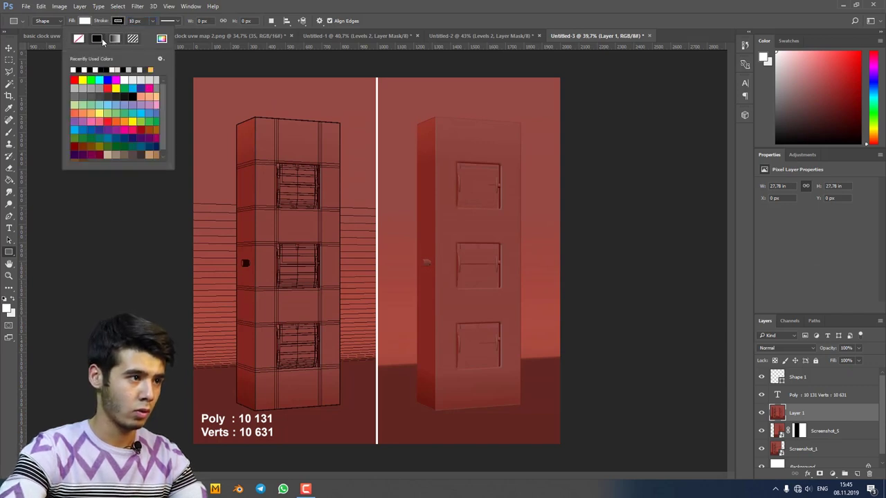
click(83, 69)
key(Return)
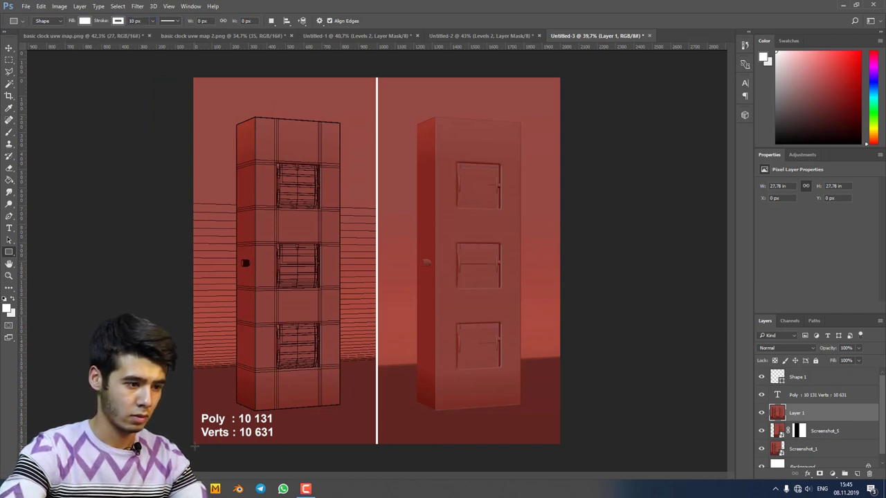
drag(194, 443, 285, 410)
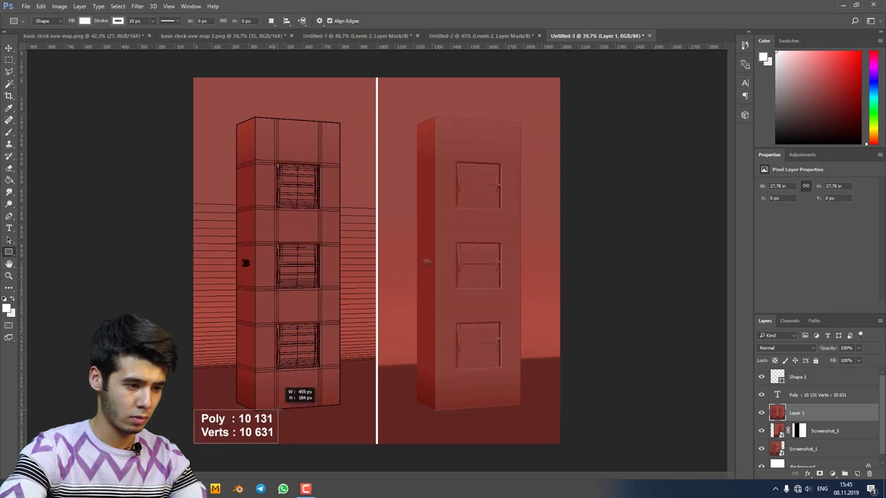
drag(277, 443, 279, 444)
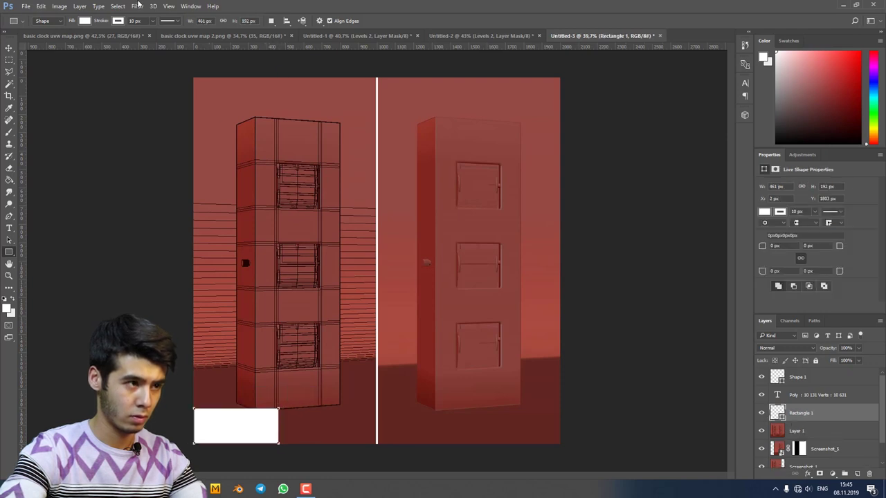
Step: Remove the rectangle's fill so that its white stroke frames the polygon and vertex count label
click(118, 21)
click(84, 20)
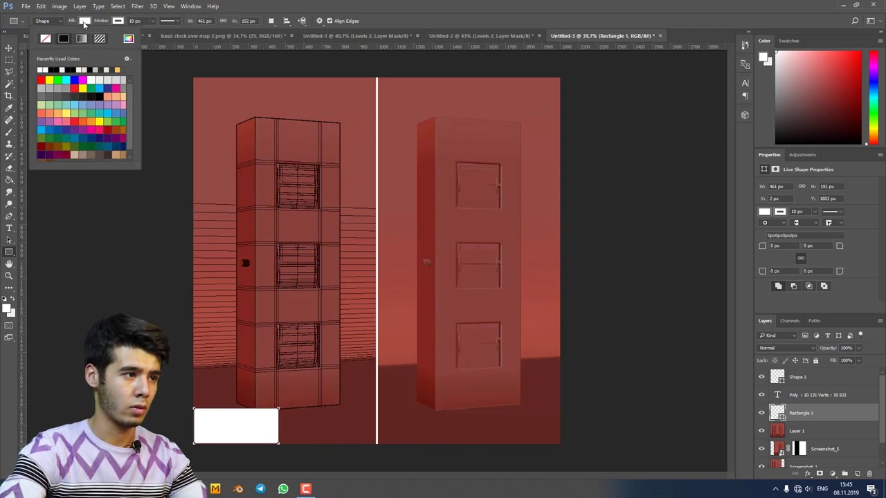
click(45, 39)
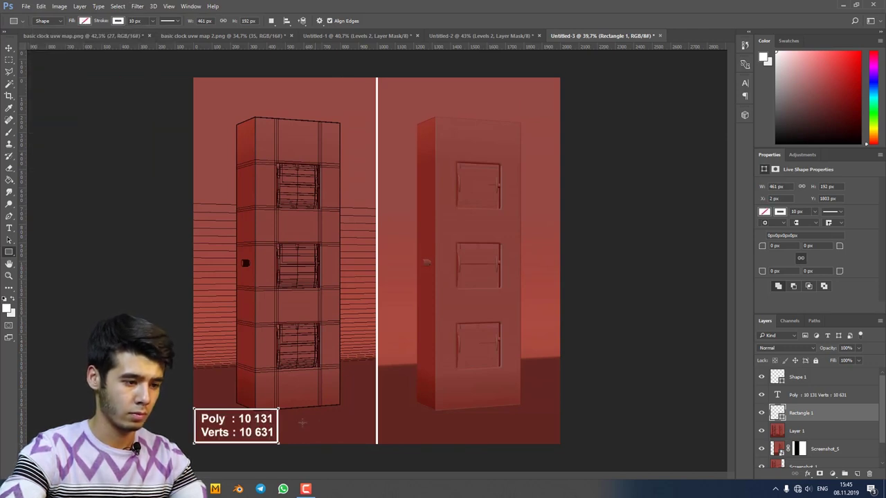
Step: Nudge the label frame flush into the image corner, to X 0 px, Y 1808 px
key(v)
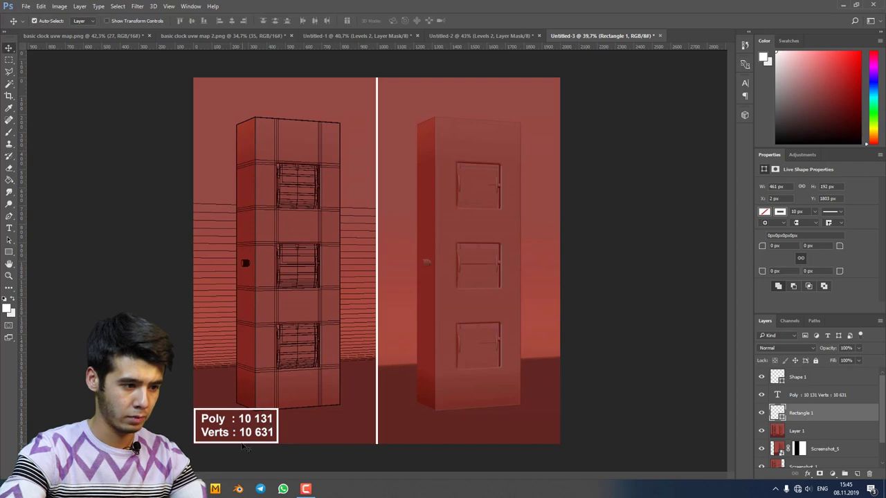
scroll(256, 423, up, 5)
scroll(263, 391, down, 2)
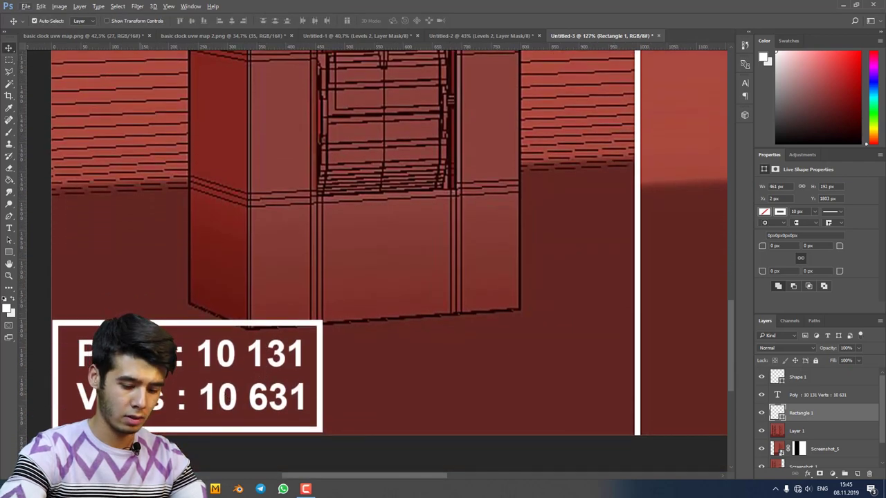
key(alt+f)
key(Escape)
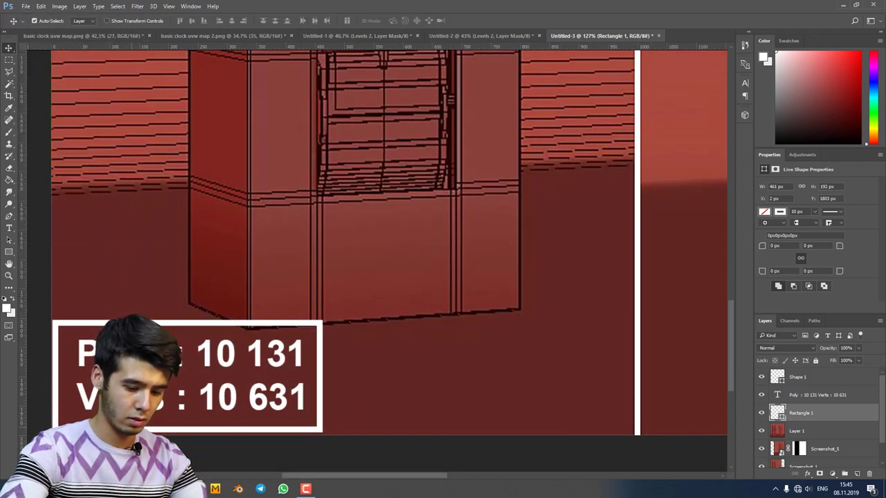
key(Down)
key(Down)
key(Down)
key(Down)
key(Down)
key(Left)
key(Left)
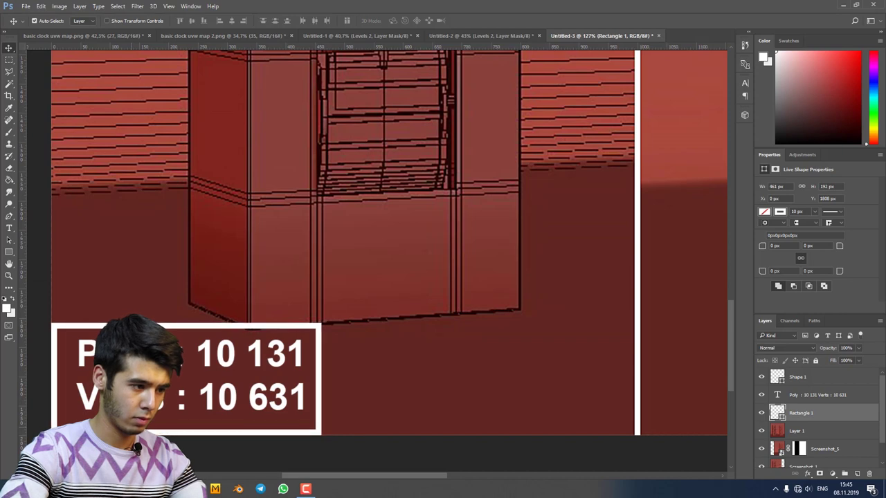
Step: Set up a Save for Web export of the split image as JPEG High and compare the original with the JPEG preview
scroll(286, 327, down, 5)
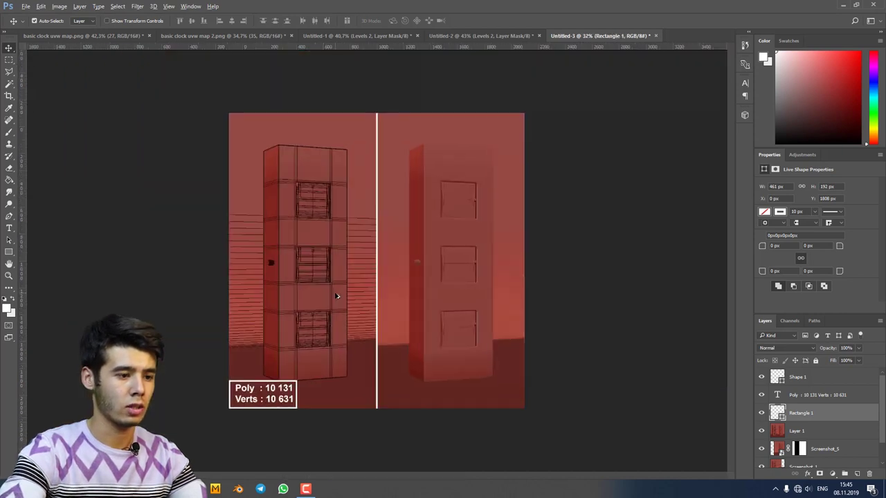
scroll(337, 297, up, 1)
scroll(485, 297, up, 1)
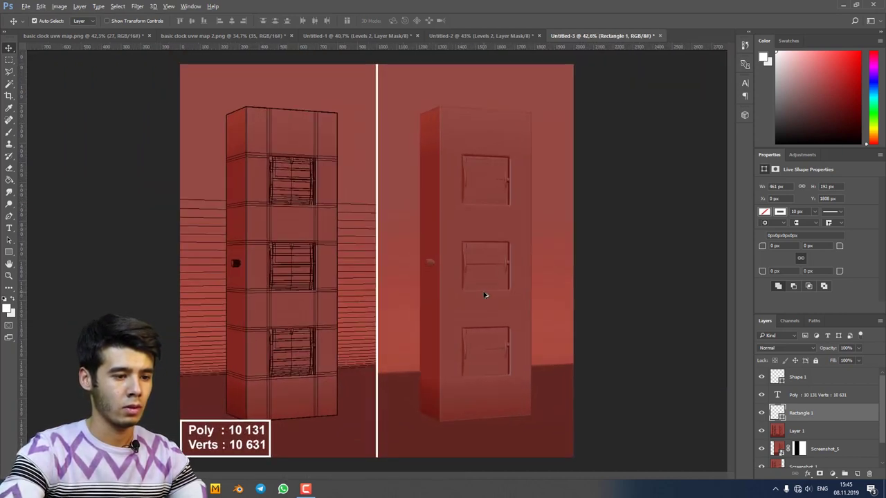
scroll(485, 296, down, 1)
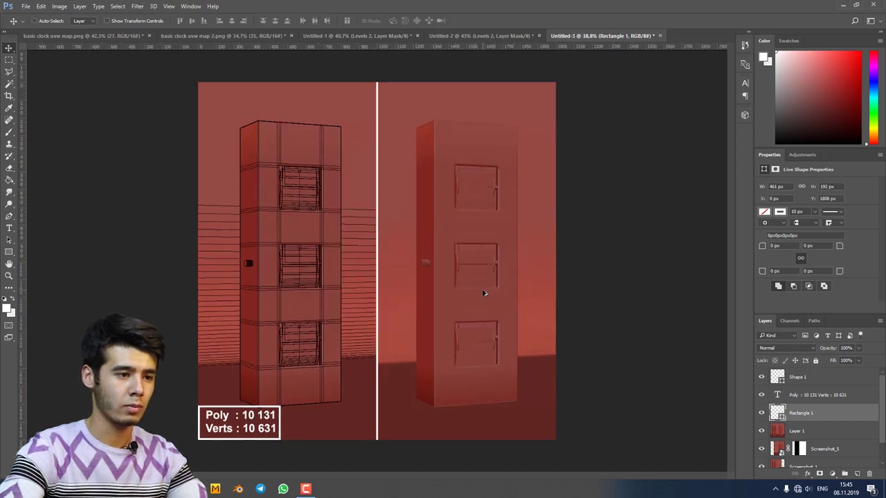
key(ctrl+s)
click(410, 286)
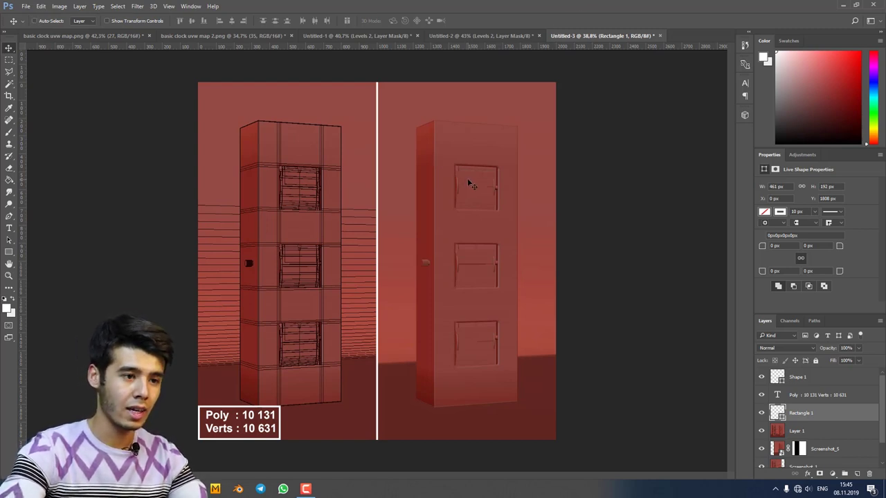
key(ctrl+alt+shift+s)
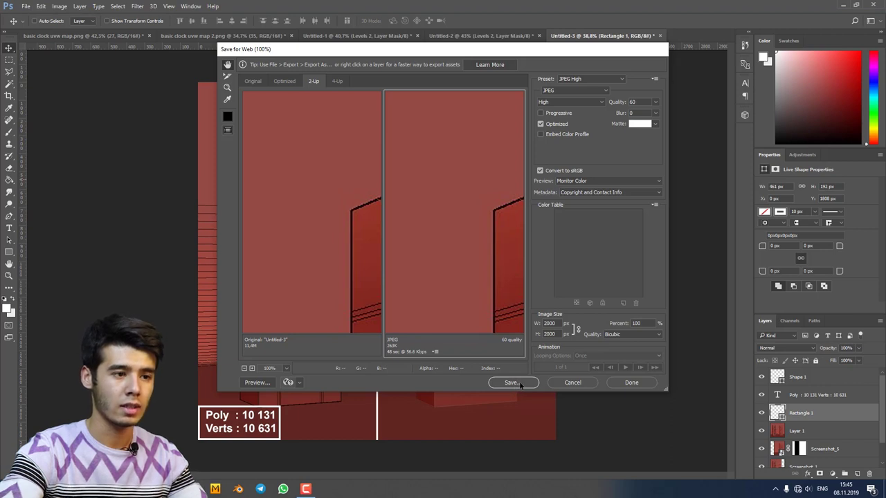
drag(330, 257, 288, 292)
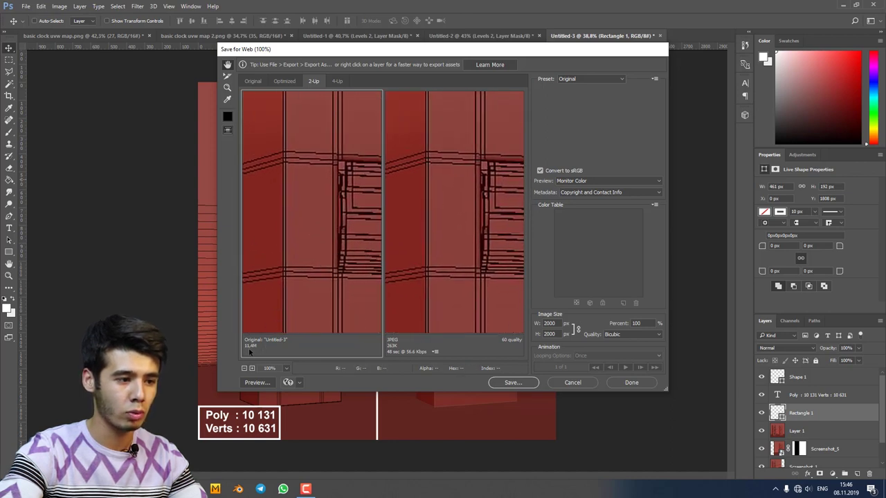
drag(345, 291, 303, 254)
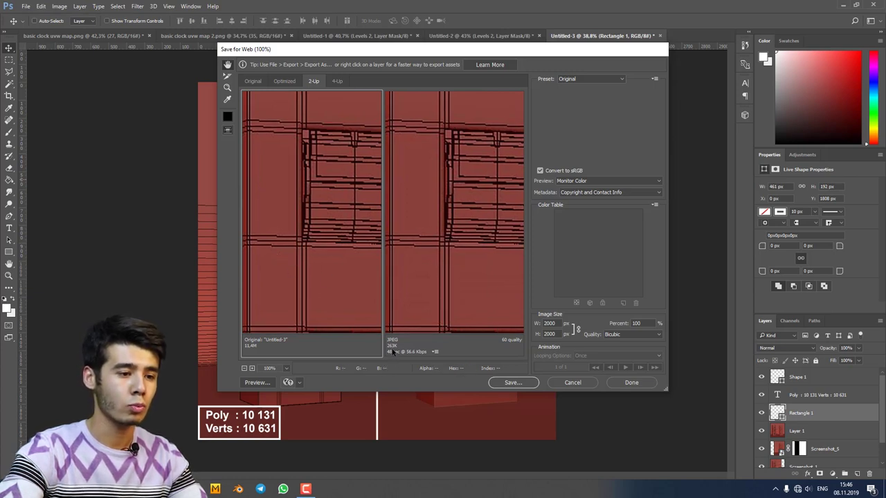
Step: Save the optimized JPEG as 55 in the Models folder's 33 > render > post subfolder
click(512, 384)
click(418, 80)
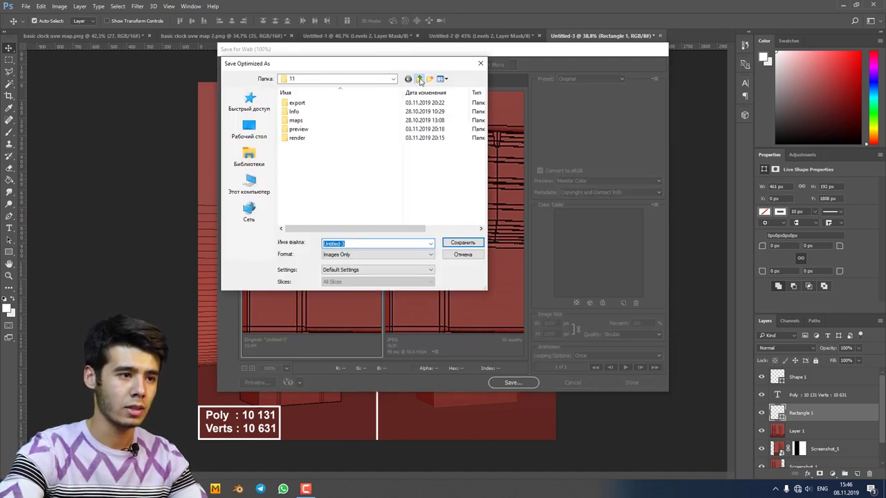
click(419, 80)
scroll(437, 141, down, 5)
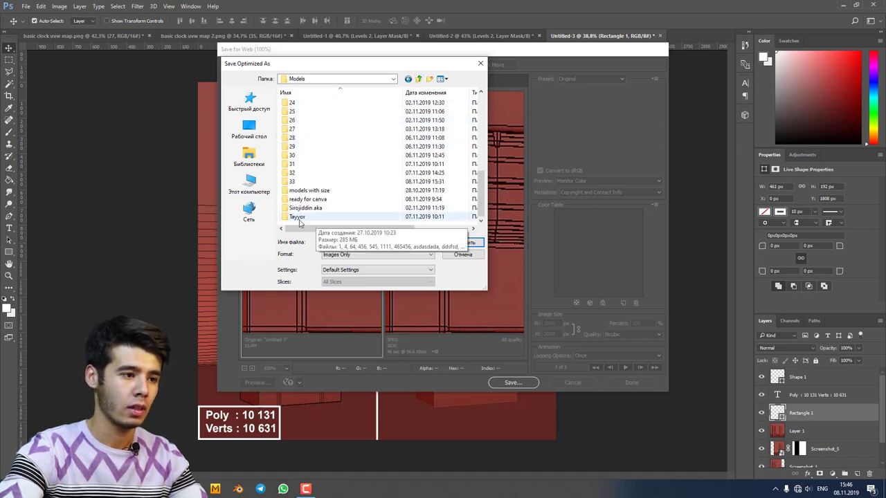
double_click(302, 182)
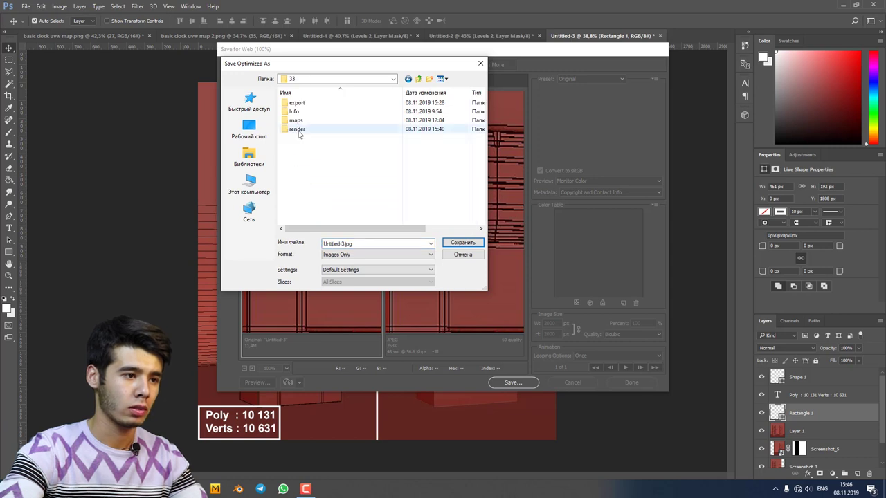
double_click(296, 130)
double_click(298, 119)
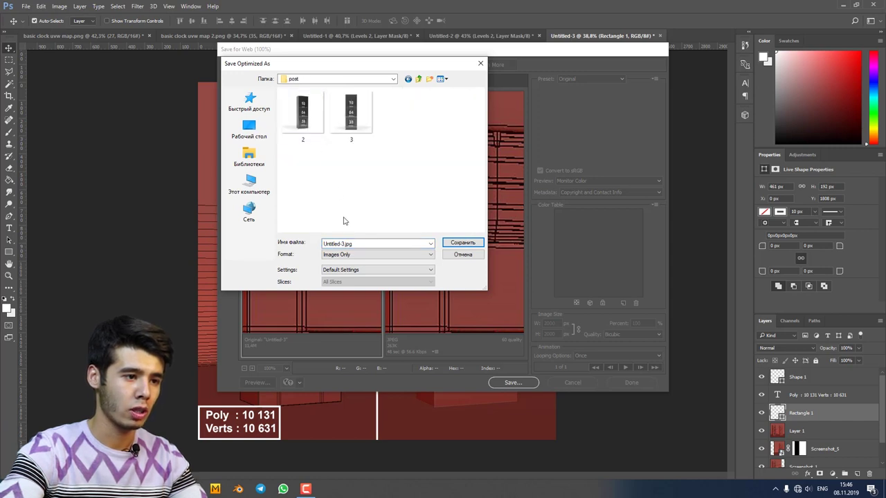
click(362, 244)
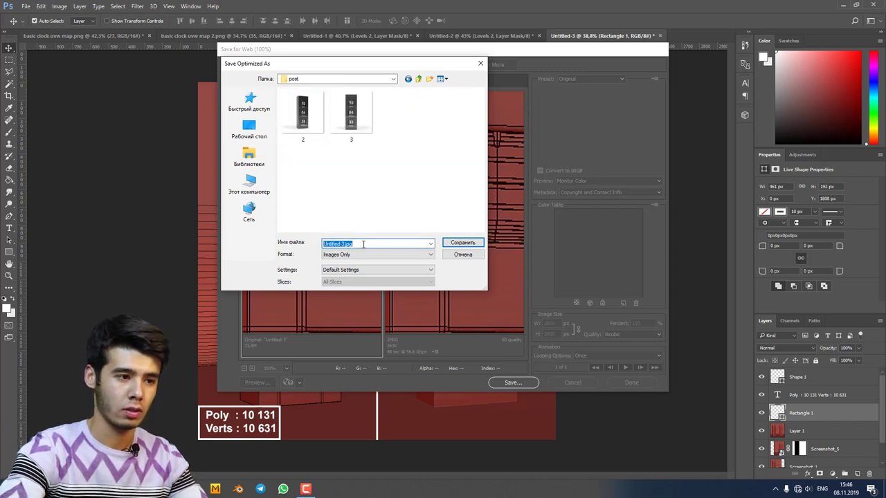
text(4)
key(Return)
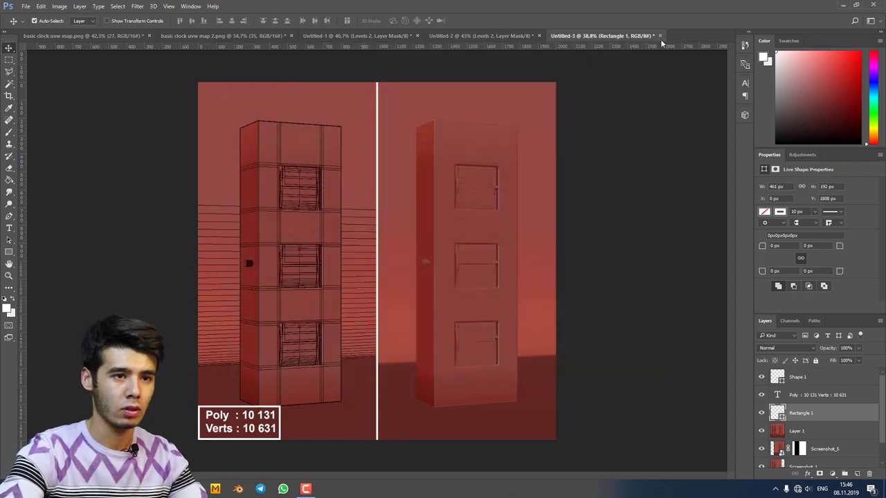
Step: Close the split image document without saving its changes and create a new 2000 × 2000 px document at 72 pixels/inch
click(659, 36)
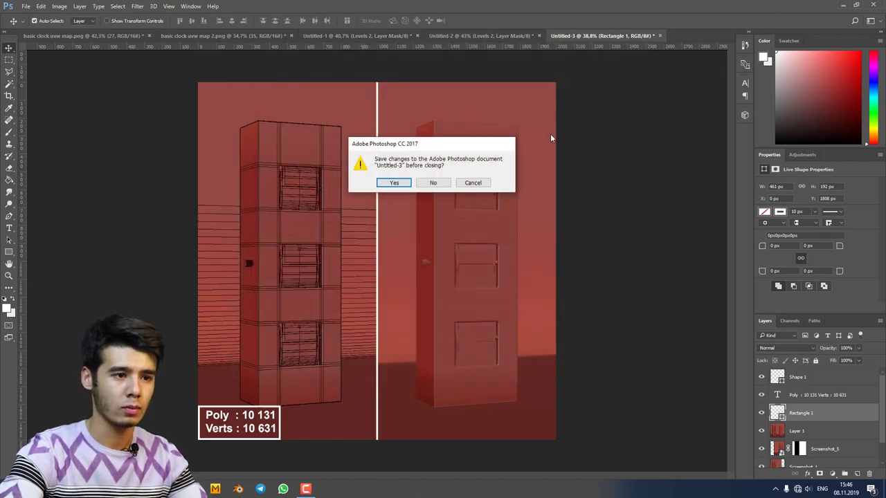
click(435, 183)
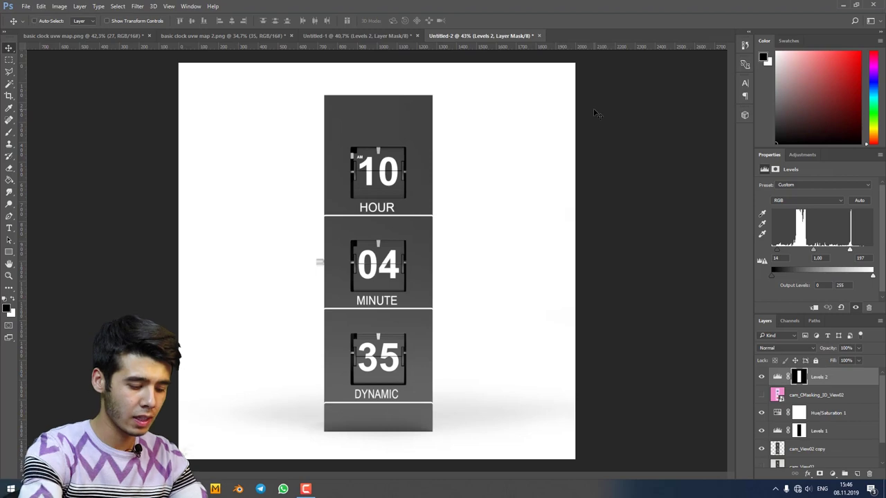
key(ctrl+n)
key(Return)
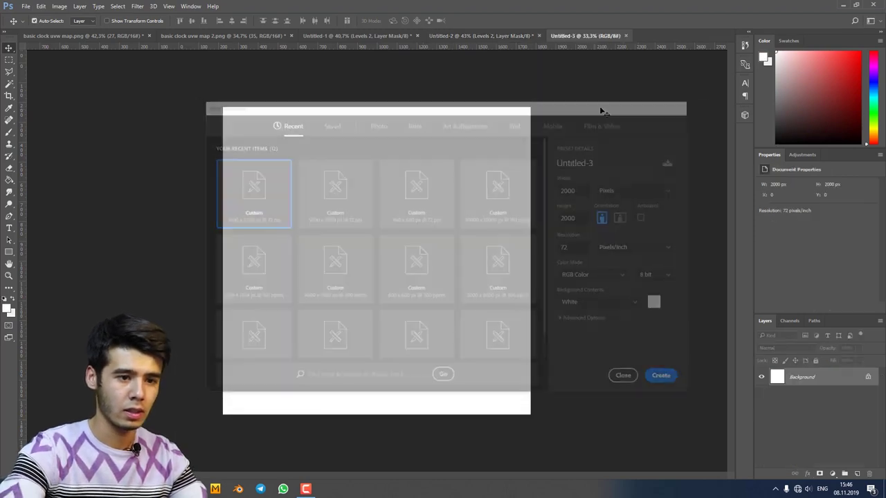
Step: Place the angled clock render 2.jpg from the render > post folder into the new document
mouse_move(193, 488)
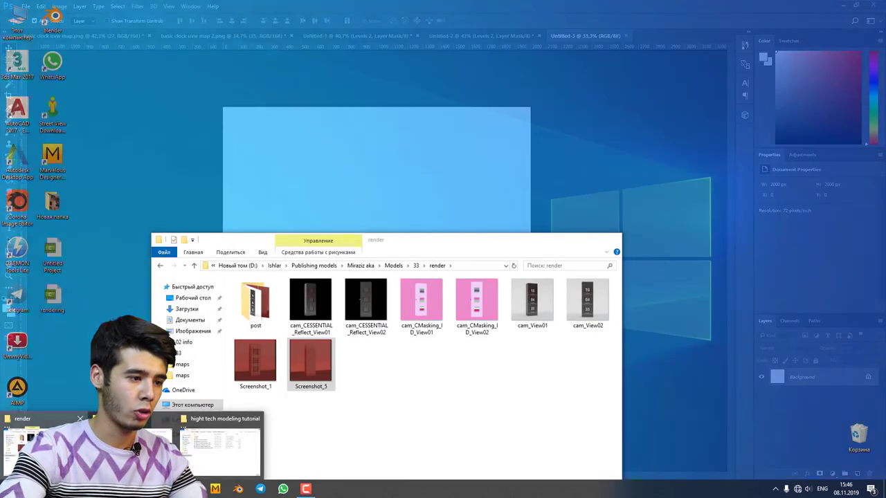
click(220, 443)
double_click(254, 298)
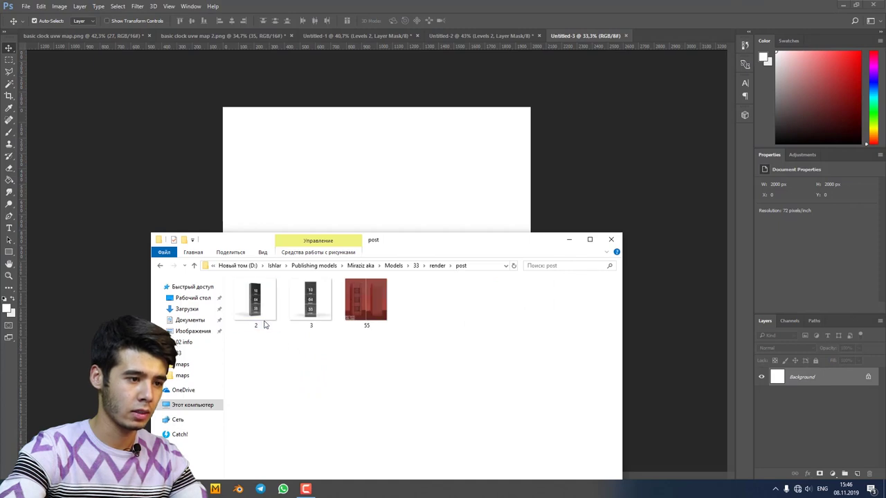
drag(263, 324, 306, 192)
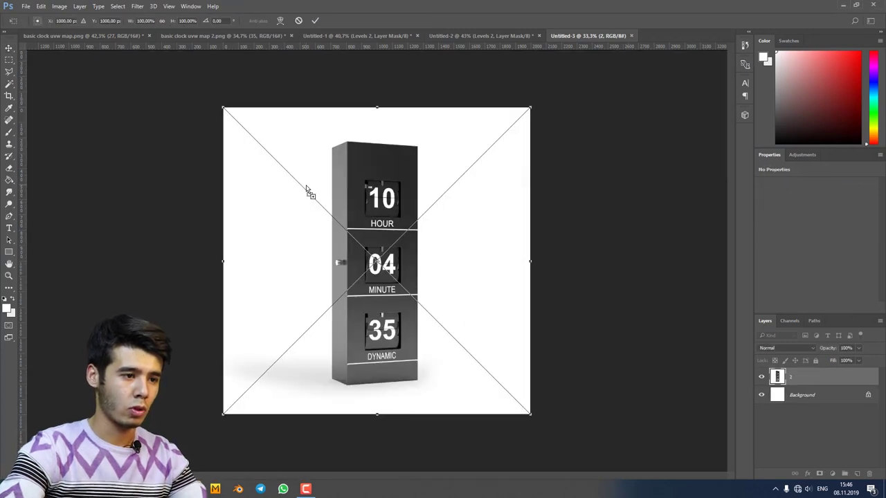
key(Return)
Step: Place the front-view render 3.jpg from the post folder above layer 2, offset to about X 441 px
mouse_move(193, 488)
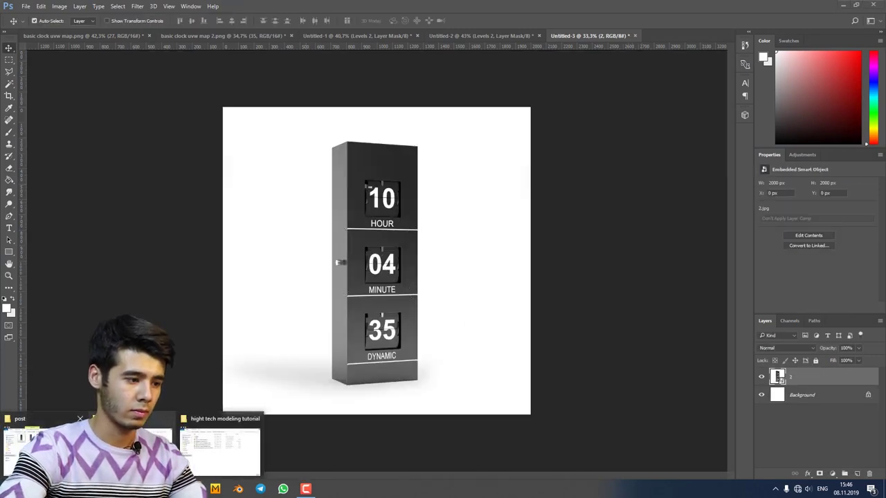
click(42, 450)
drag(307, 298, 450, 224)
key(Return)
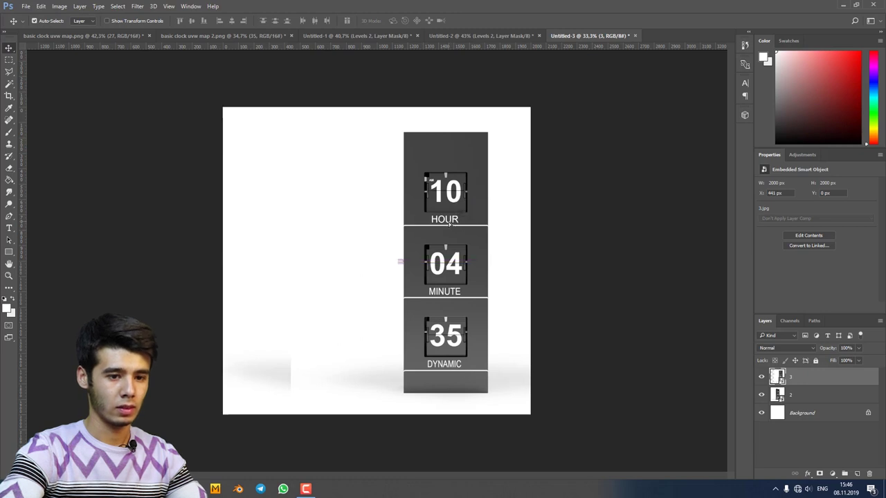
Step: Hide layer 3 and move the angled clock on layer 2 to about X -411 px, Y -60 px
click(813, 397)
click(762, 377)
drag(396, 219, 322, 186)
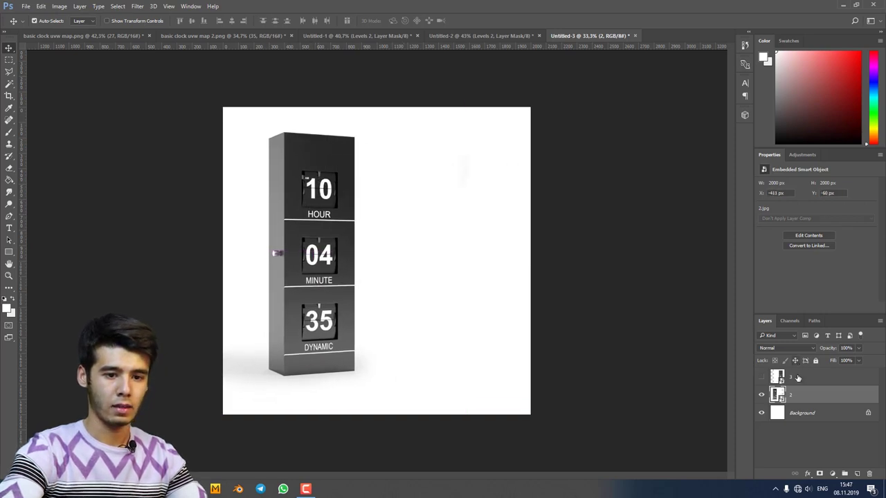
Step: Show layer 3 again and move its front-view clock to about X 480 px, Y 0 px
click(761, 377)
click(798, 377)
mouse_move(436, 270)
mouse_down()
mouse_move(445, 252)
mouse_move(453, 267)
mouse_up()
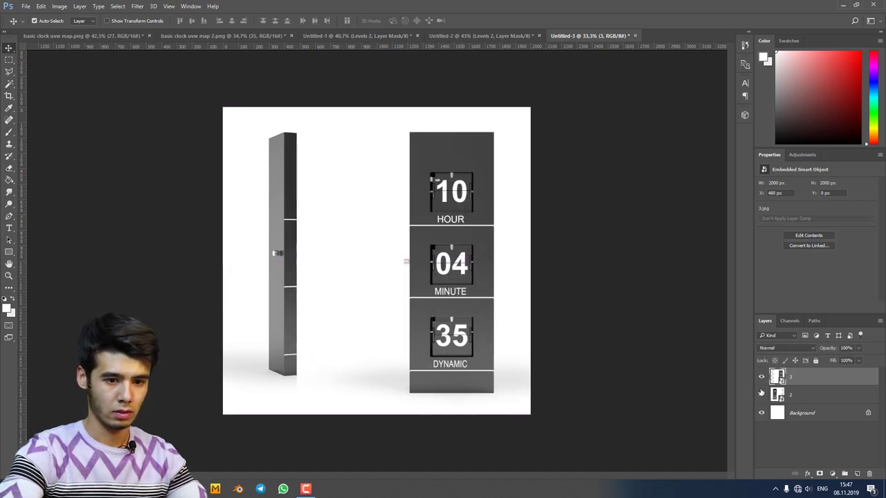
Step: Move the angled clock on layer 2 down to line up vertically with the front-view clock, and reselect layer 3
click(800, 395)
drag(278, 220, 278, 229)
click(813, 379)
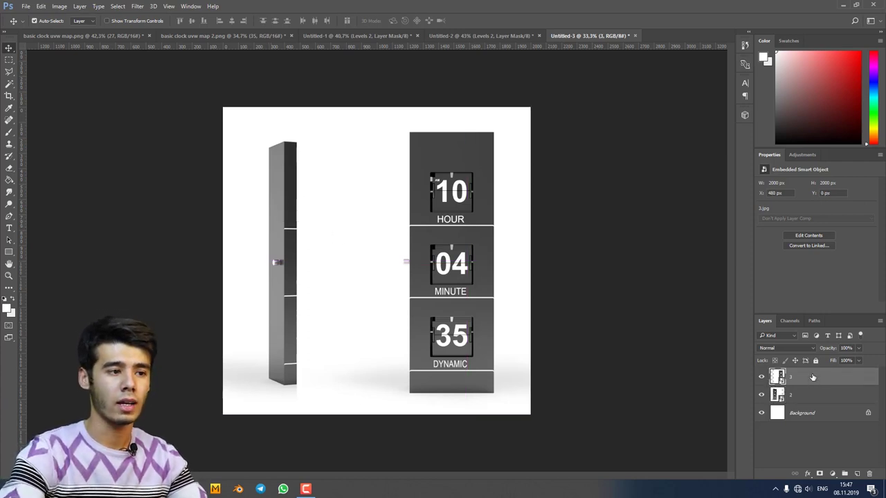
Step: Move the angled clock on layer 2 horizontally to about X -475 px, keeping Y at 0 px
click(801, 401)
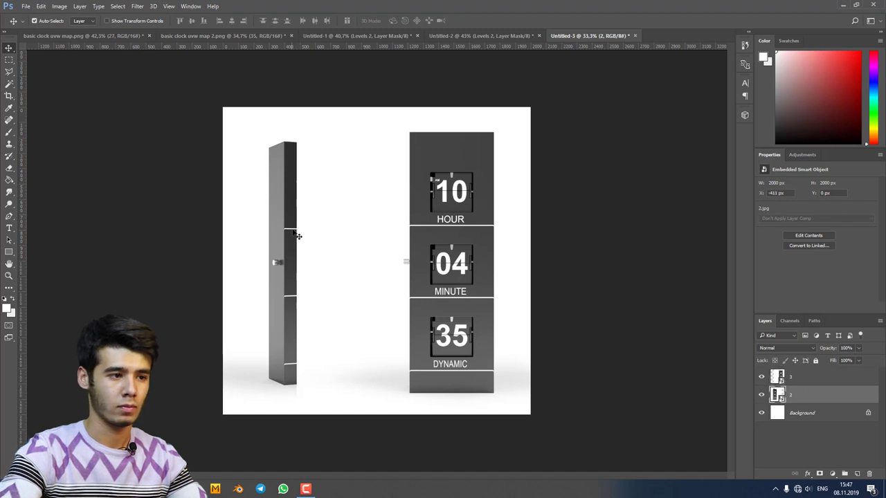
drag(293, 233, 272, 231)
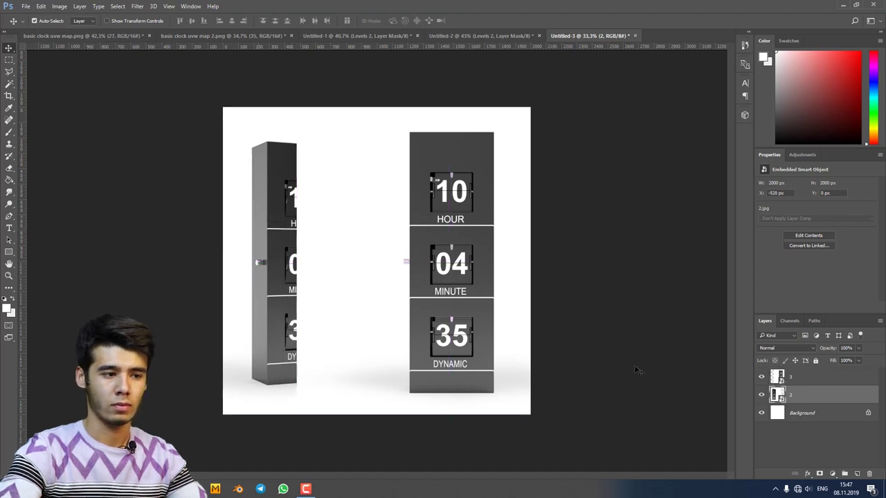
drag(270, 275, 277, 275)
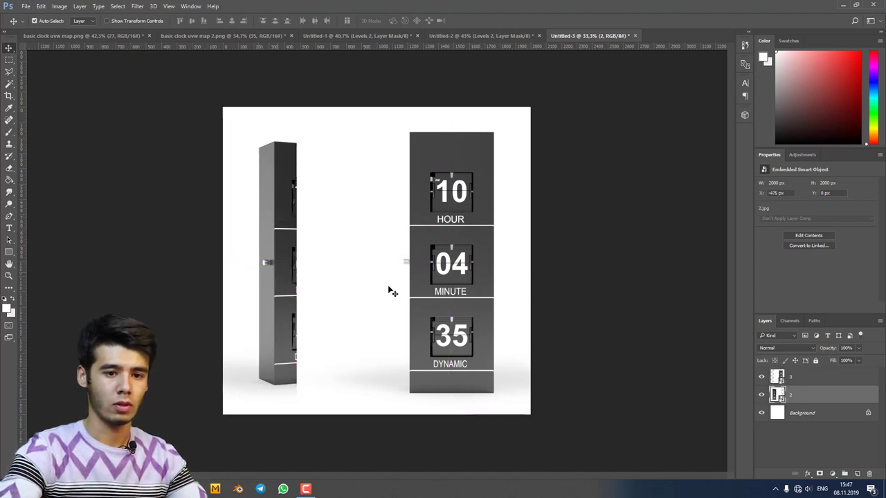
Step: Add an all-white layer mask to layer 3
click(797, 380)
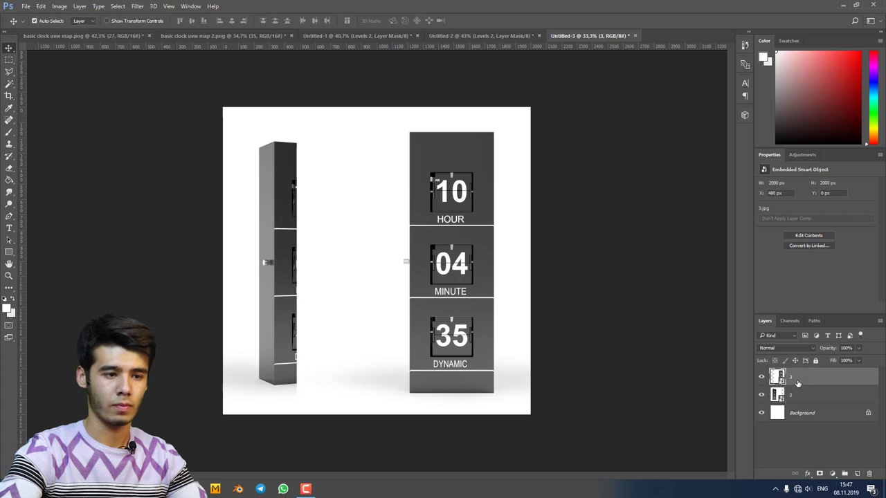
click(762, 376)
click(762, 376)
key(m)
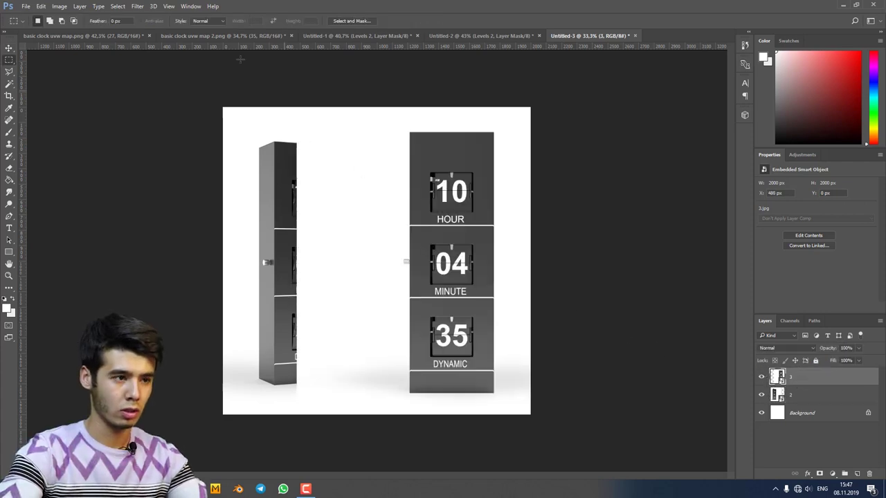
drag(237, 91, 409, 467)
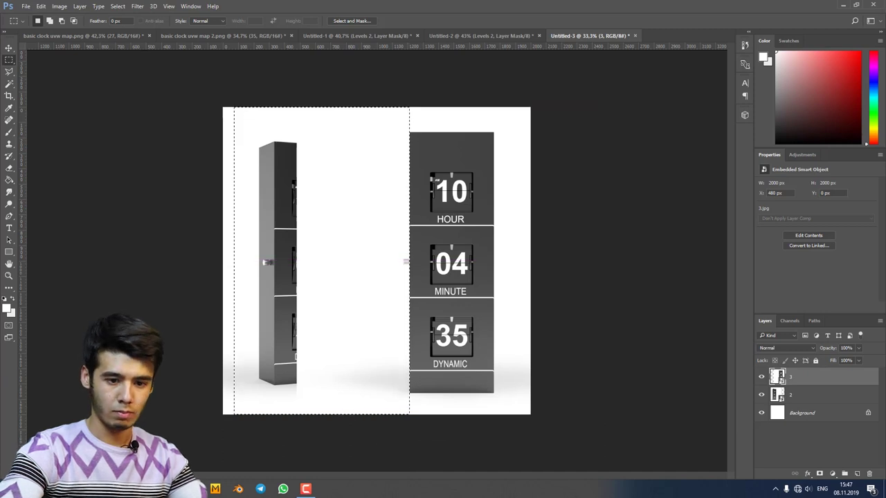
click(820, 474)
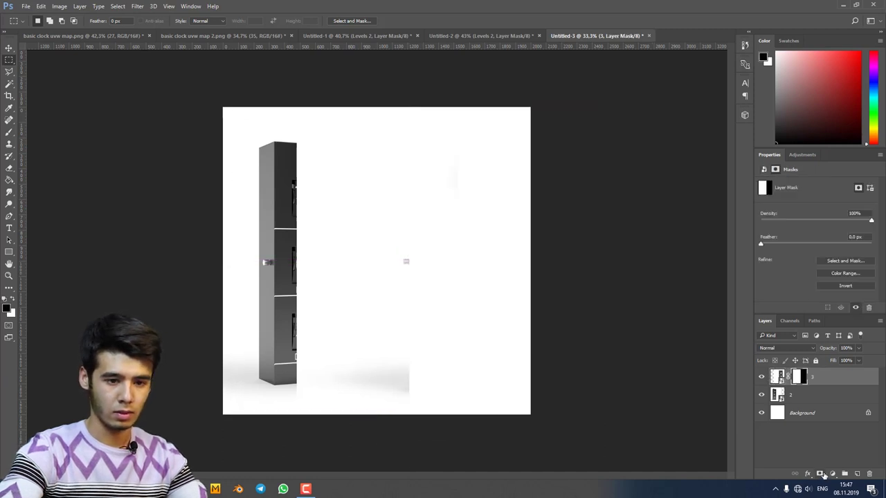
key(ctrl+i)
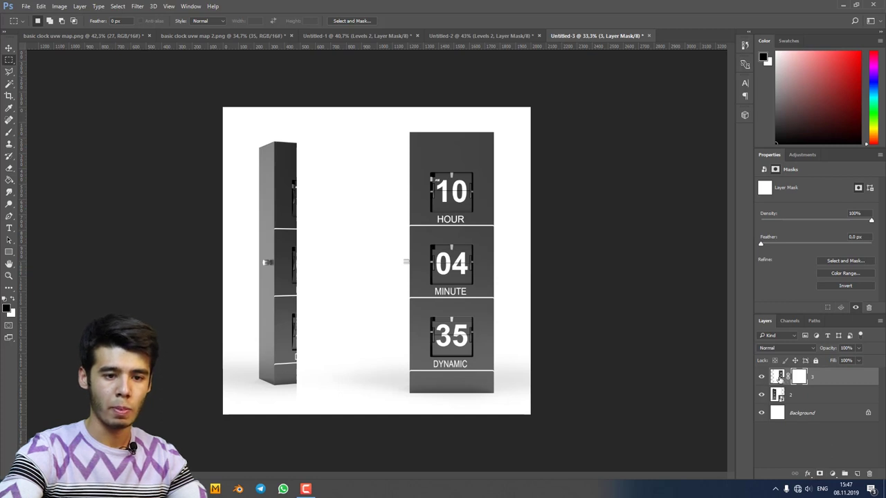
Step: Paint black on layer 3's mask with a soft 174 px brush over the upper part of the angled clock
key(b)
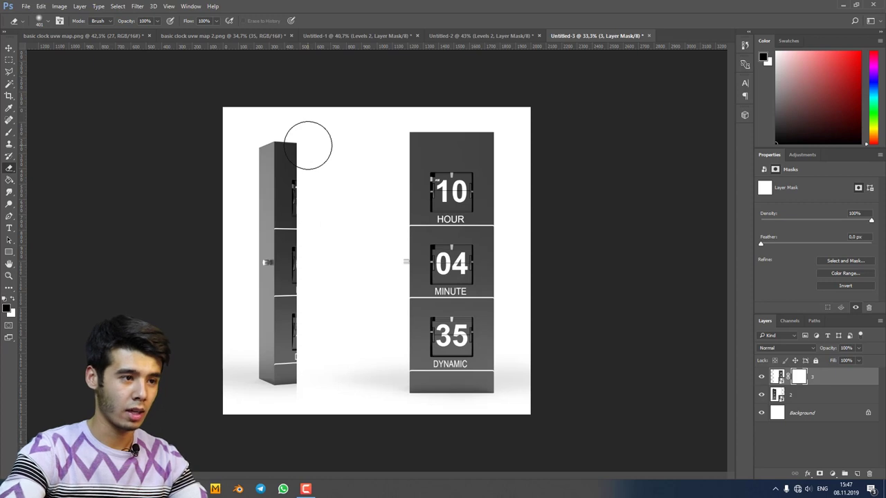
key(b)
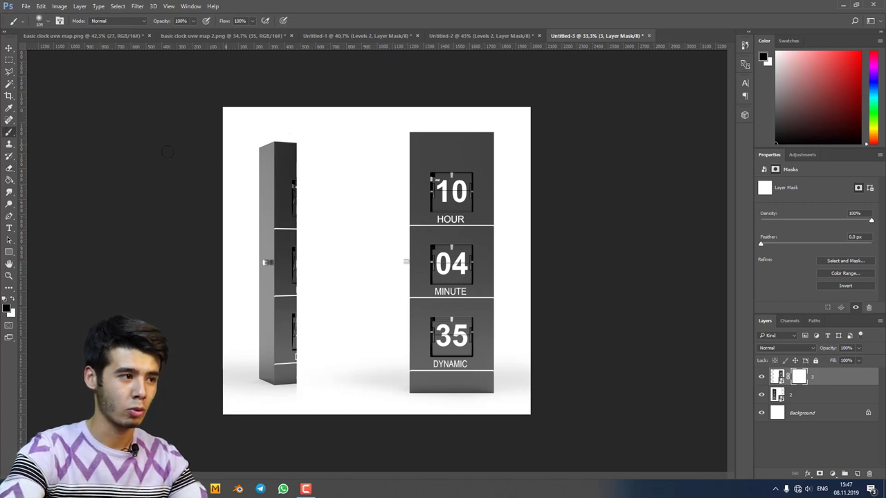
right_click(297, 166)
drag(350, 180, 360, 182)
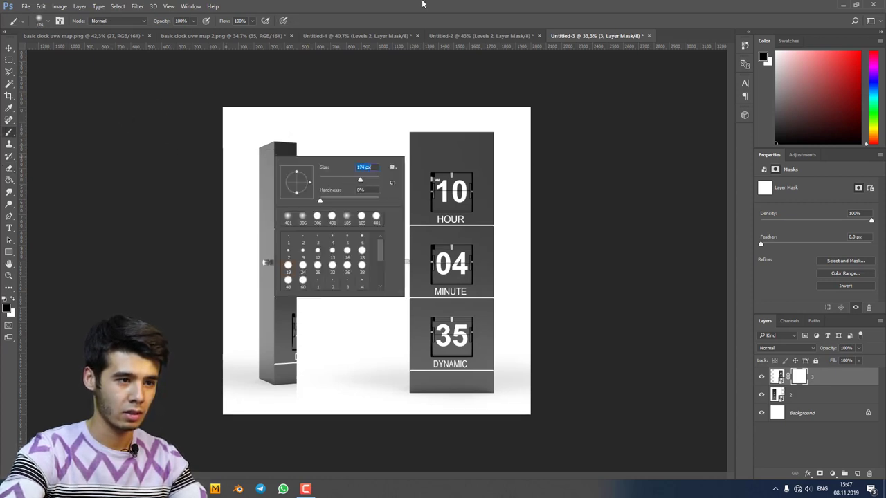
key(Return)
mouse_move(298, 176)
mouse_down()
mouse_move(312, 120)
mouse_move(322, 149)
mouse_up()
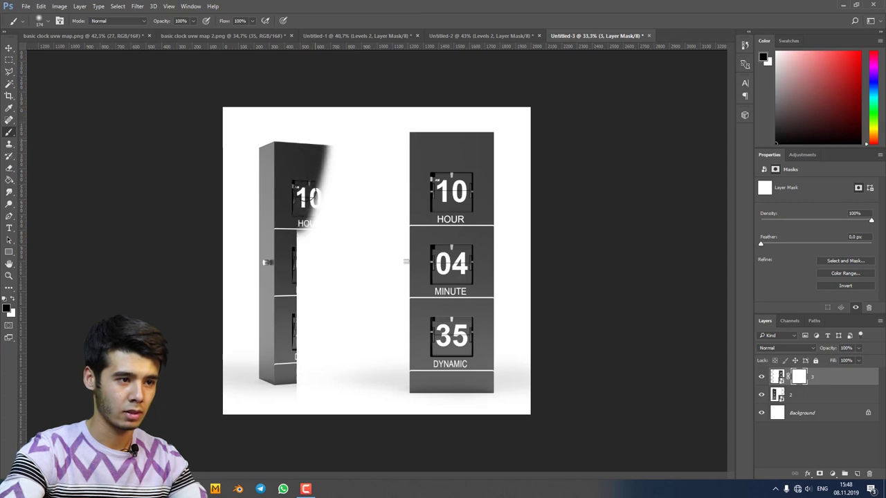
Step: Enlarge the brush to 322 px and paint black on layer 3's mask over the rest of the angled clock
right_click(313, 194)
drag(399, 214, 404, 213)
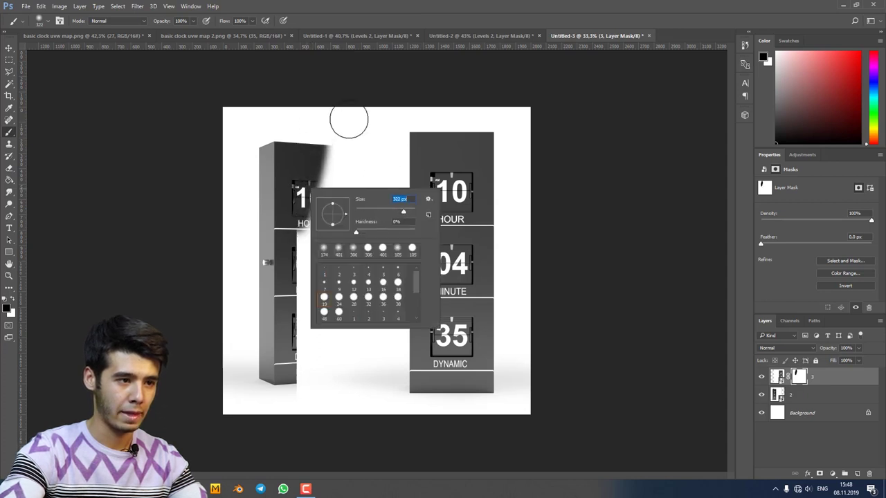
key(Return)
mouse_move(319, 166)
mouse_down()
mouse_move(311, 380)
mouse_move(330, 386)
mouse_move(323, 408)
mouse_move(346, 332)
mouse_move(346, 119)
mouse_move(346, 332)
mouse_move(340, 225)
mouse_move(336, 327)
mouse_move(350, 305)
mouse_move(344, 231)
mouse_move(344, 427)
mouse_move(360, 190)
mouse_move(322, 247)
mouse_up()
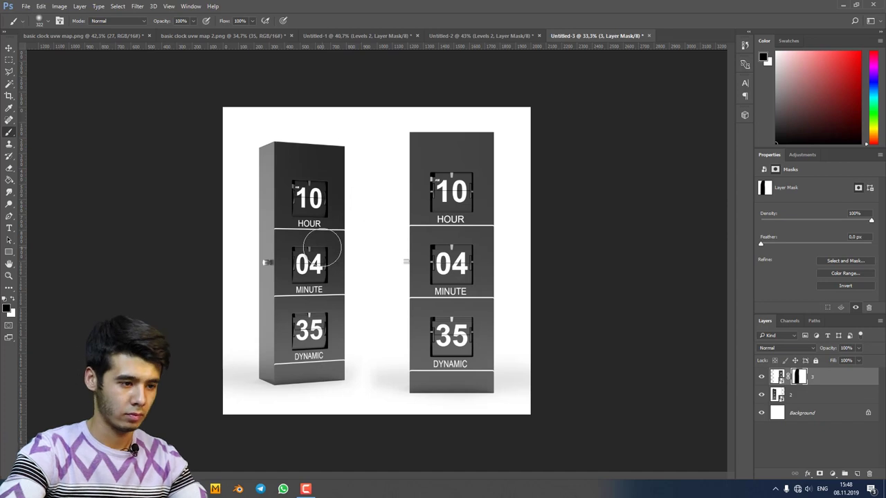
Step: Move the front-view clock to about X 549 px, Y -6 px and the angled clock to about X -418 px
key(v)
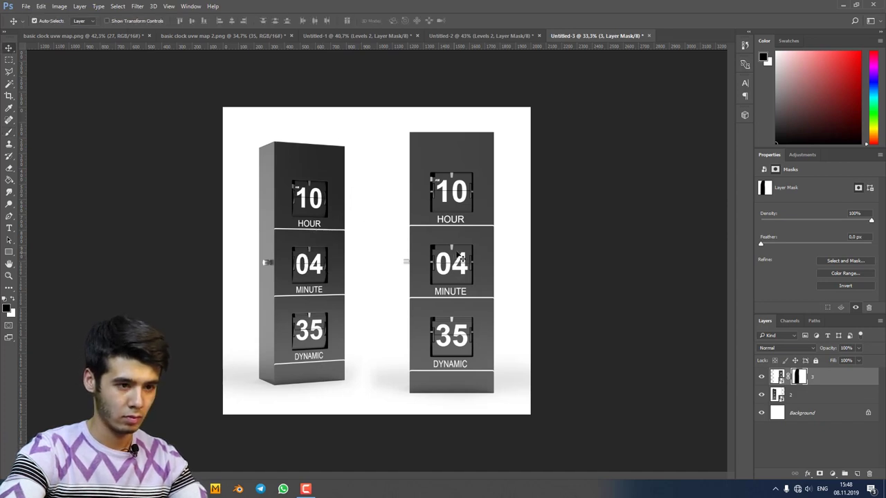
drag(444, 240, 473, 232)
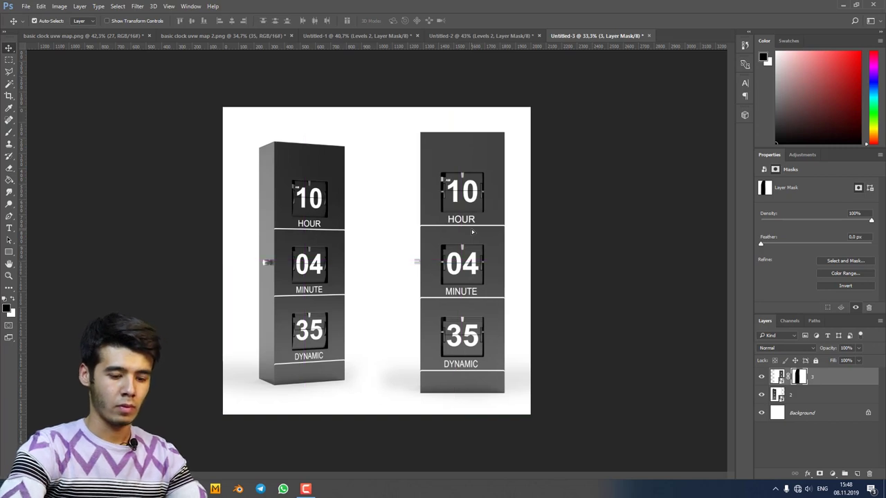
key(Up)
key(Up)
key(Up)
key(Up)
key(Up)
key(Up)
key(Up)
key(Up)
key(Up)
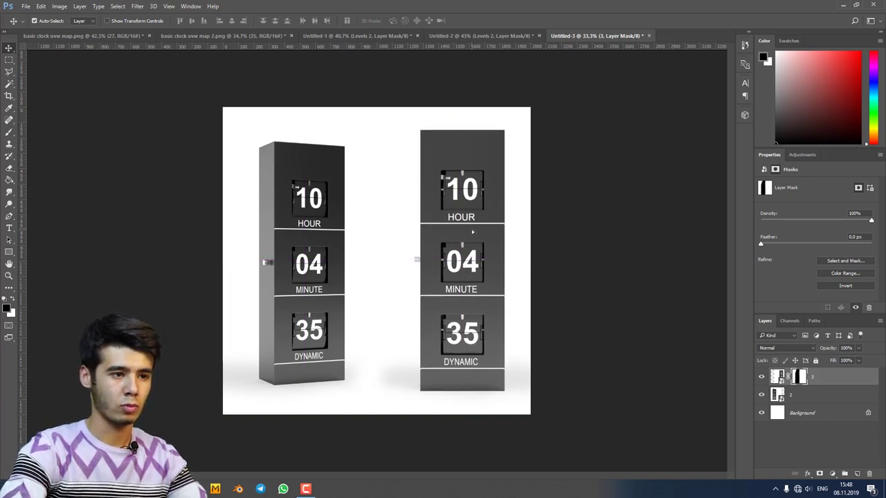
key(Down)
key(Down)
key(Down)
key(Down)
key(Down)
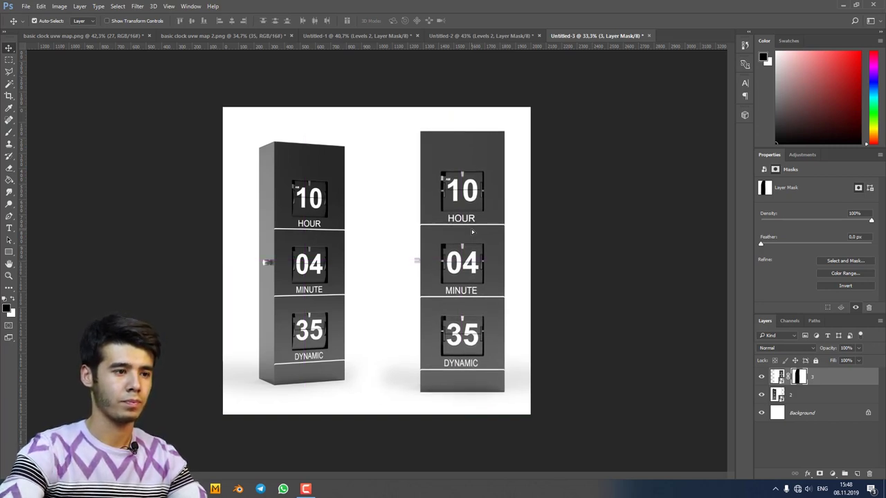
drag(285, 236, 302, 239)
key(ctrl+t)
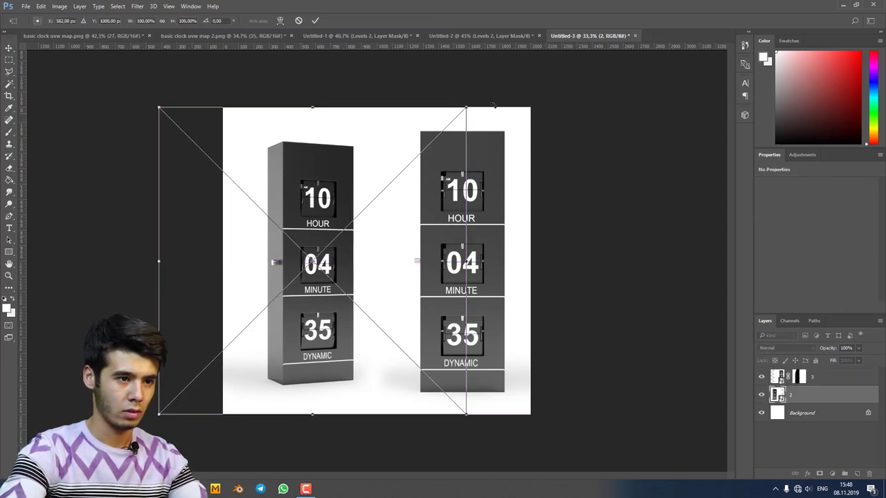
mouse_move(466, 105)
mouse_down()
mouse_move(485, 96)
mouse_move(479, 99)
mouse_up()
key(Escape)
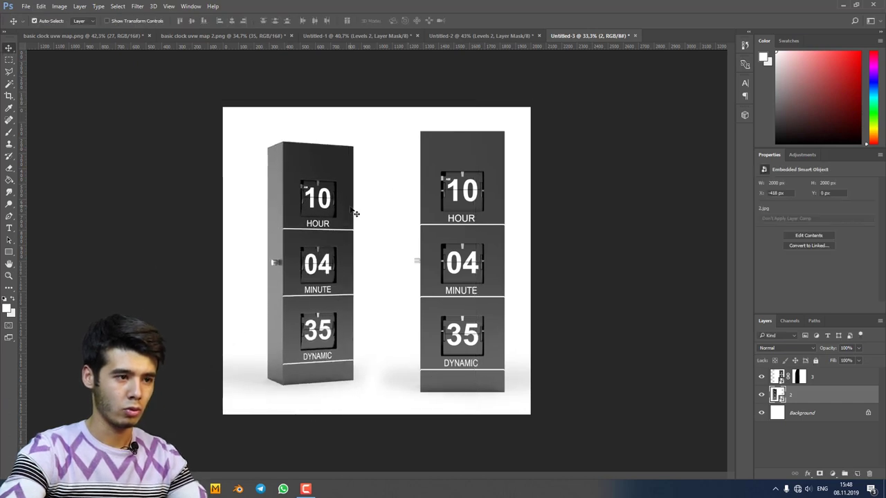
Step: Scale the front-view clock on layer 3 down proportionally to about 94.6% around its centre
click(832, 382)
key(ctrl+t)
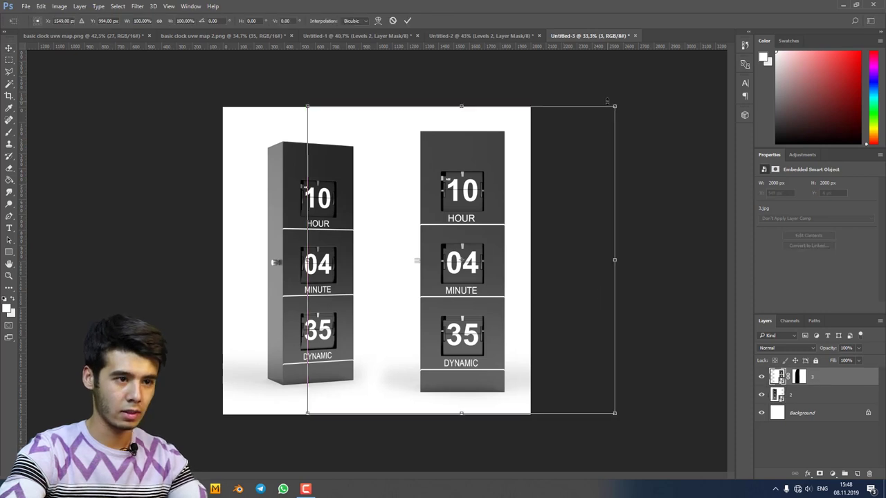
drag(615, 105, 607, 111)
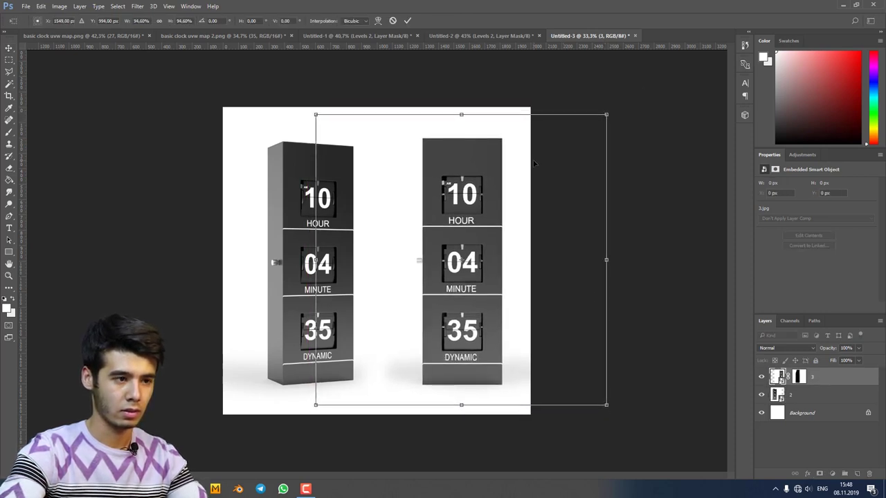
key(Return)
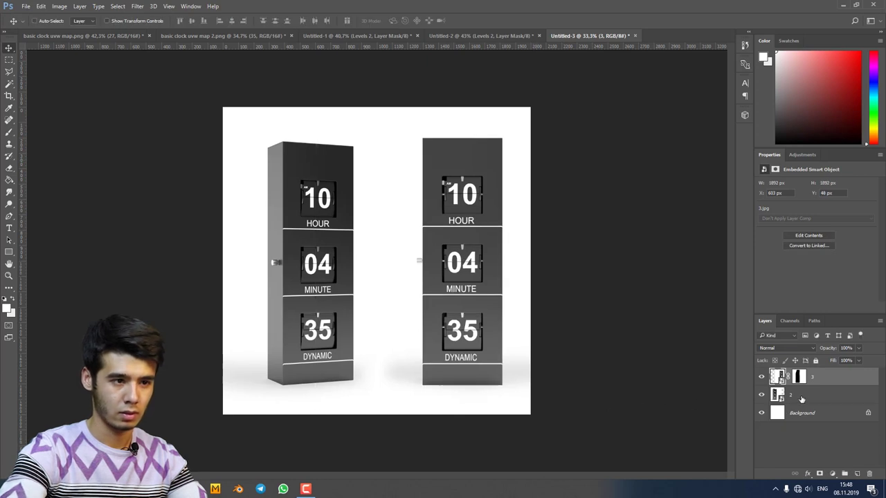
Step: Select layers 3 and 2 and move both clocks up together until layer 3 is at Y -6 px, then deselect them
shift+click(789, 395)
click(339, 235)
key(Up)
key(Up)
key(Up)
key(Up)
key(Up)
key(Up)
key(Up)
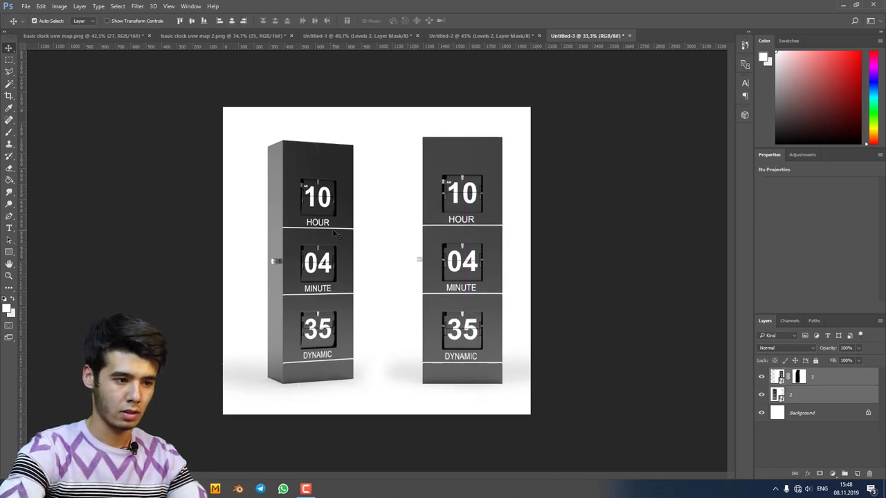
key(Up)
key(Up)
key(Up)
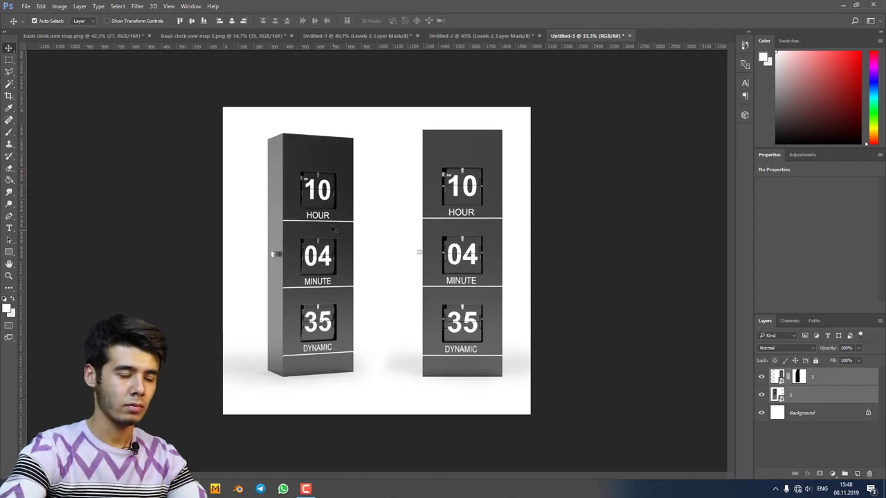
click(677, 199)
scroll(367, 276, up, 2)
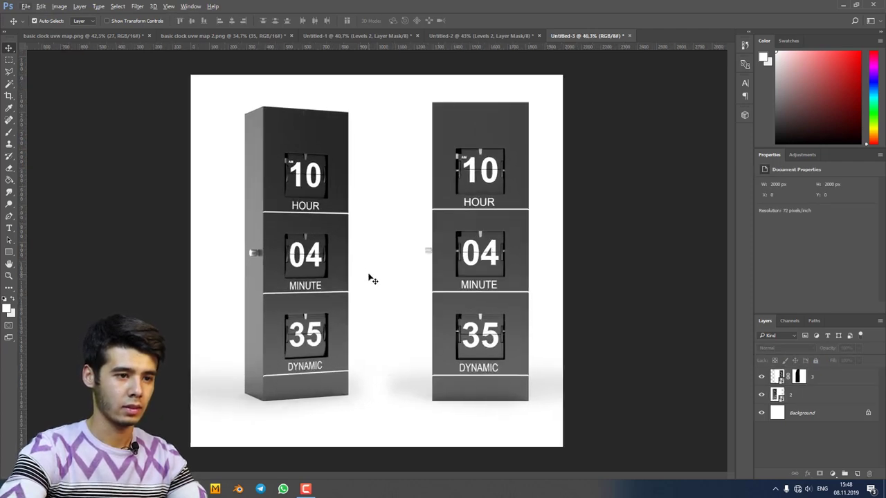
Step: Draw a rectangle of about 2091 × 229 px across the canvas's lower edge and fill it with the recent light orange
mouse_move(147, 488)
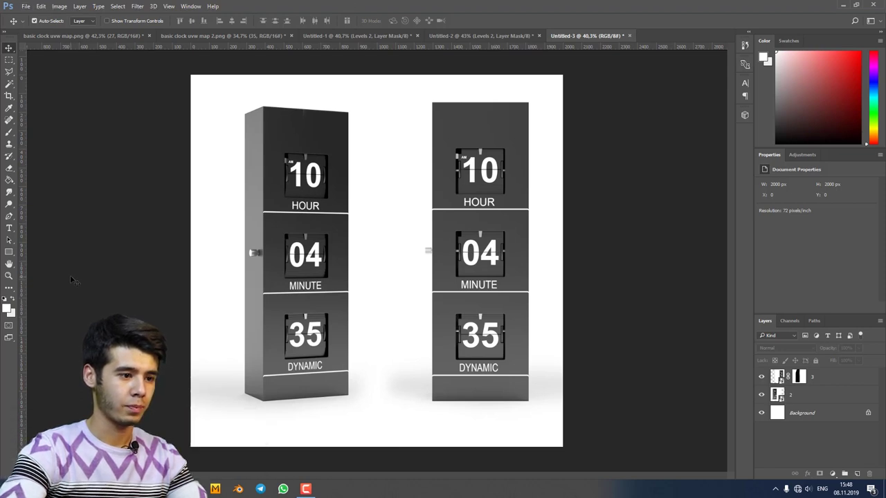
click(9, 253)
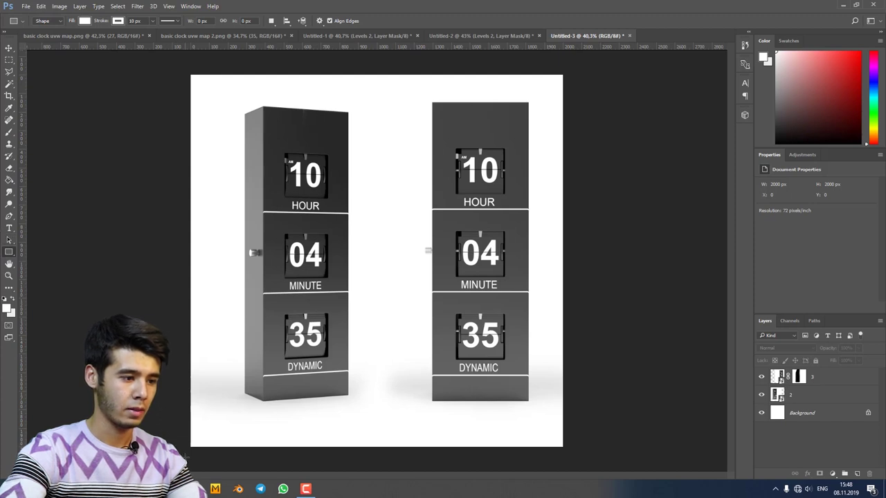
drag(182, 457, 568, 415)
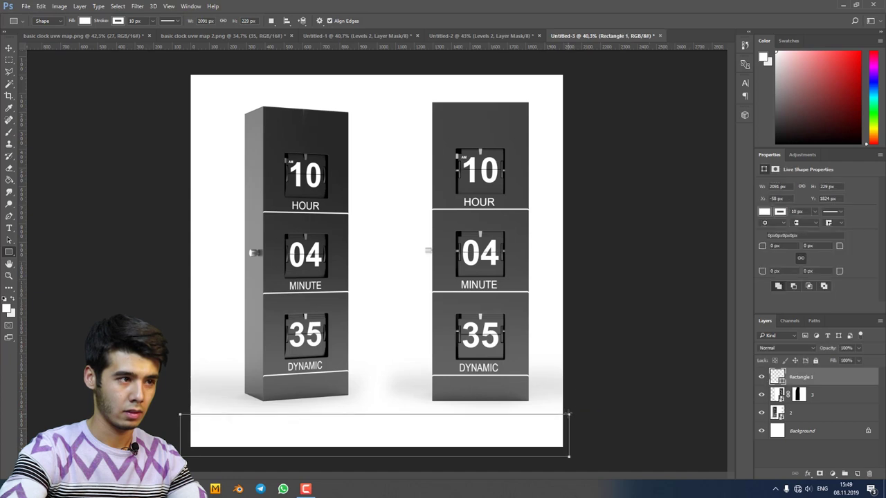
click(84, 20)
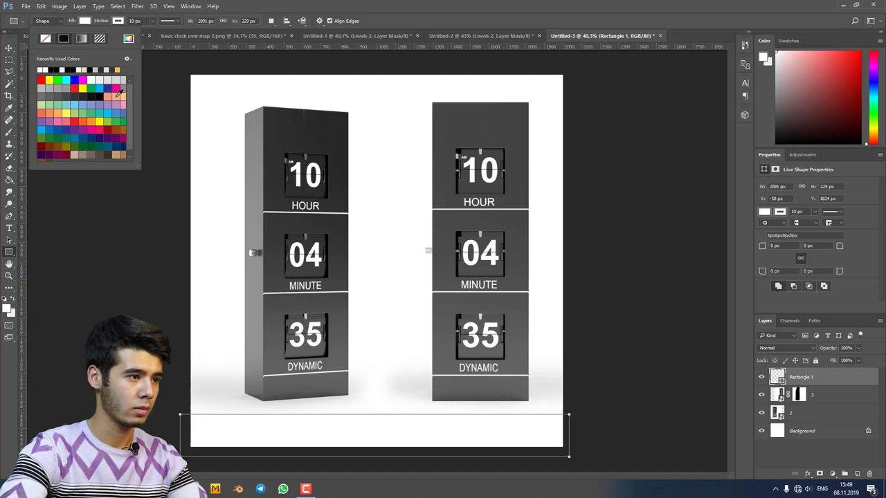
click(119, 68)
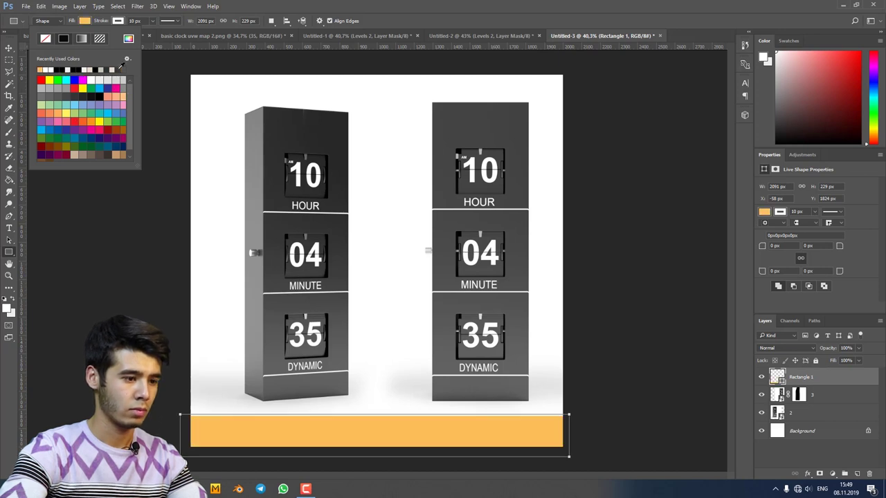
click(386, 4)
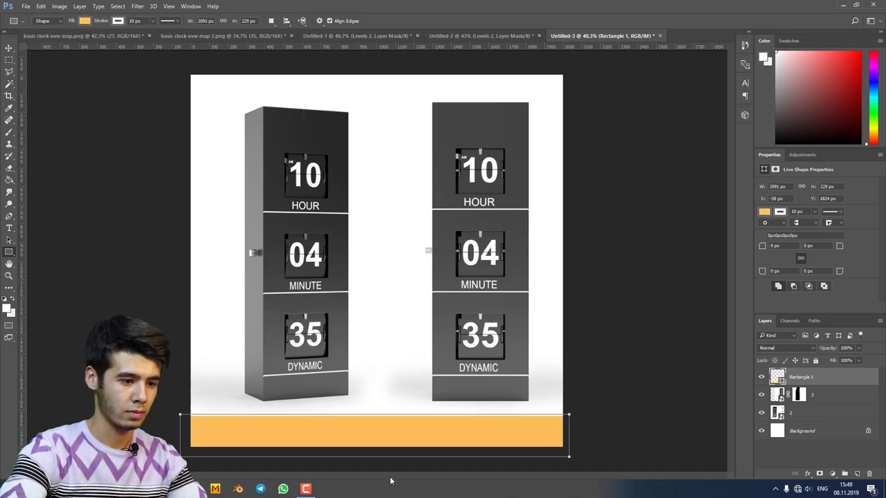
Step: Nudge the orange rectangle up to Y 1806 px and select layer 3
key(v)
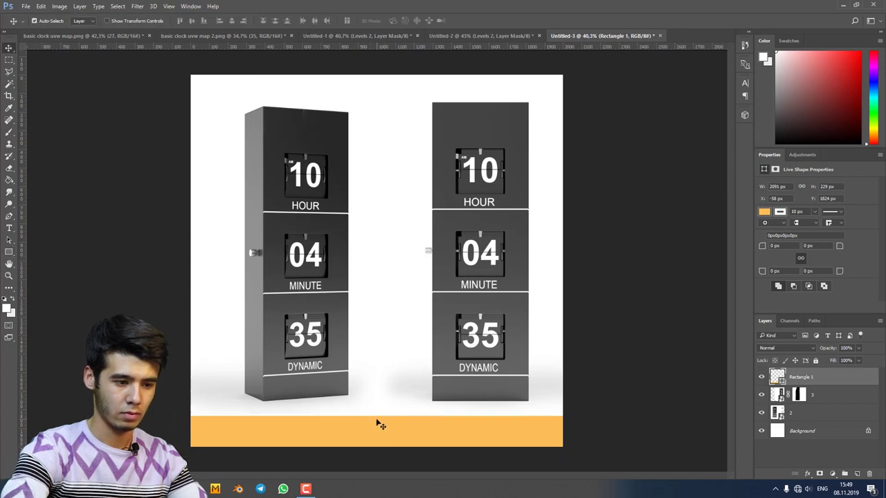
key(Up)
key(Up)
key(Up)
key(Up)
key(Up)
key(Up)
key(Up)
key(Up)
key(Up)
key(Up)
key(Up)
key(Up)
key(Up)
key(Up)
key(Up)
key(Up)
key(Up)
key(Up)
key(Up)
key(Up)
key(Up)
key(Up)
key(Up)
key(Up)
key(Down)
key(Down)
key(Down)
key(Down)
key(Down)
key(Down)
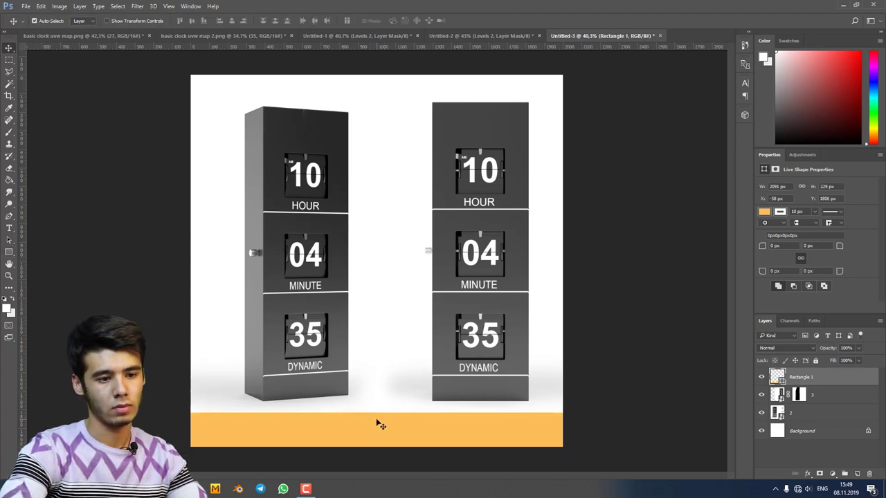
click(814, 395)
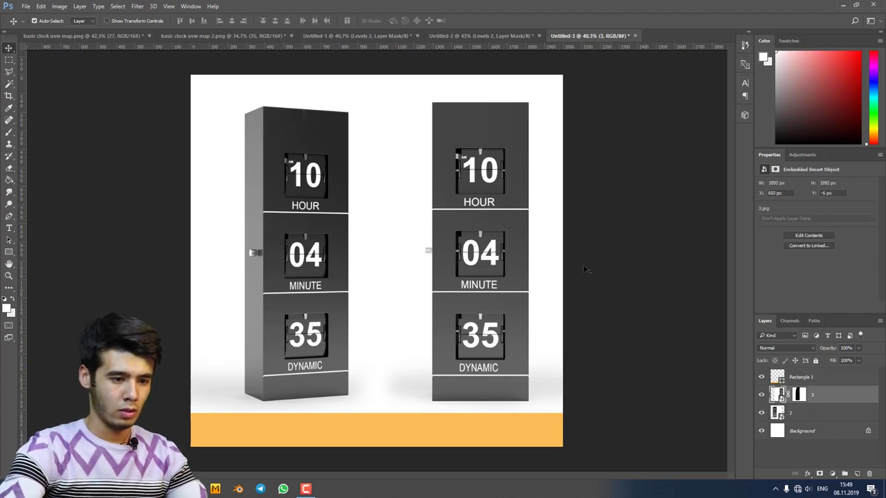
Step: Scale the front-view clock on layer 3 proportionally to about 95.4% and position the layer at X 641 px, Y 44 px
key(ctrl+t)
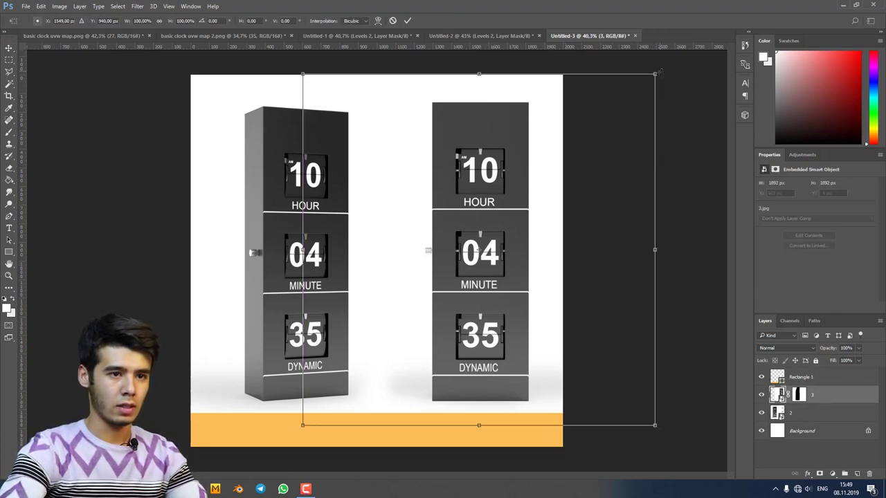
drag(658, 72, 648, 81)
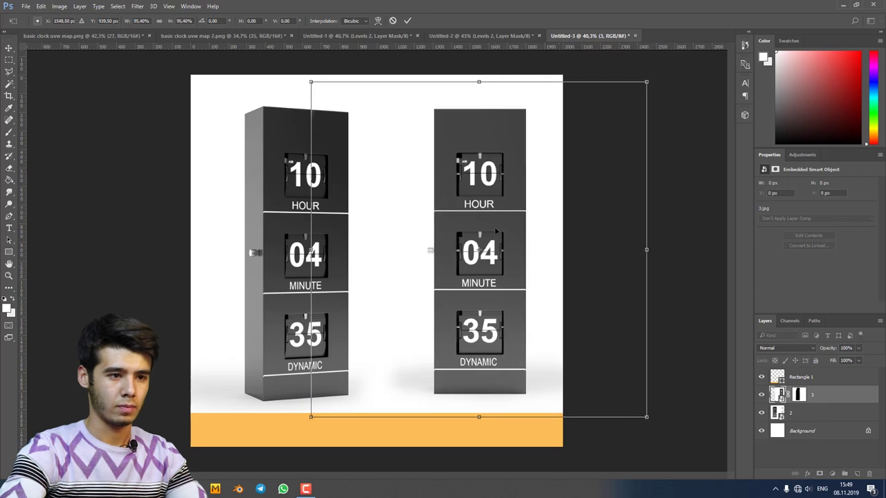
drag(496, 231, 499, 234)
key(Return)
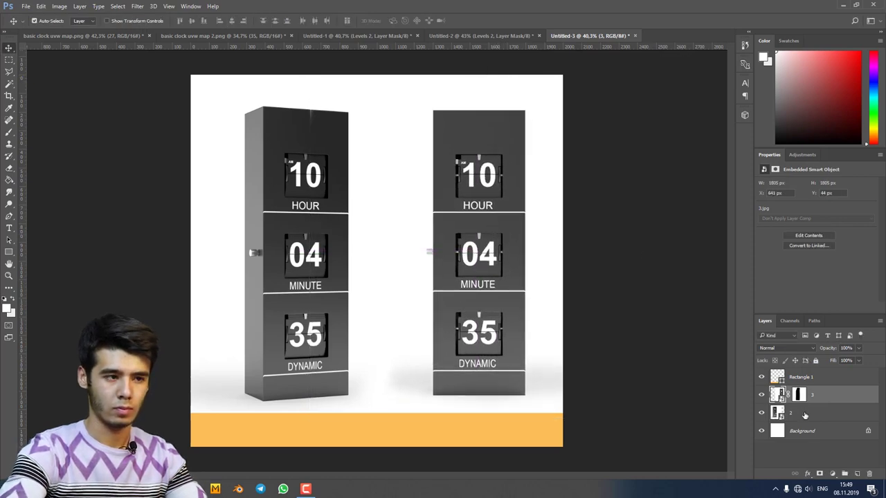
Step: Target layer 3's mask and set up the Brush with black to paint out the layer's edge over the angled clock
click(805, 414)
click(796, 394)
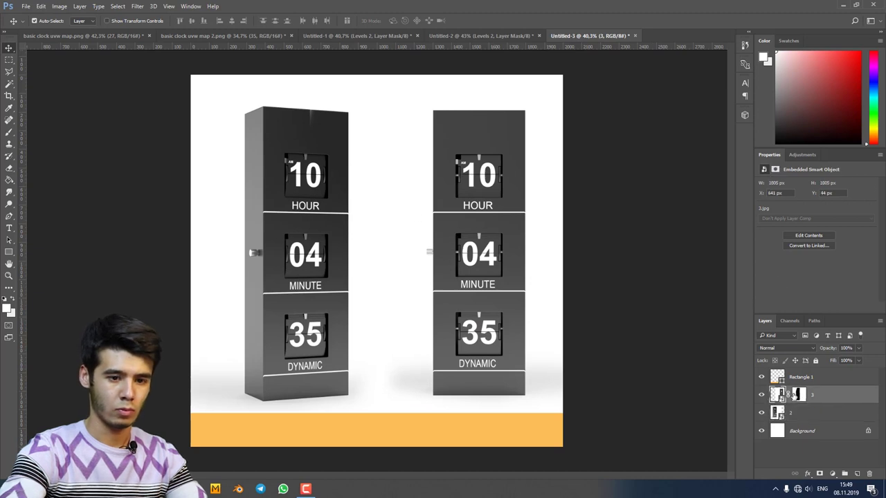
click(799, 394)
key(b)
key(x)
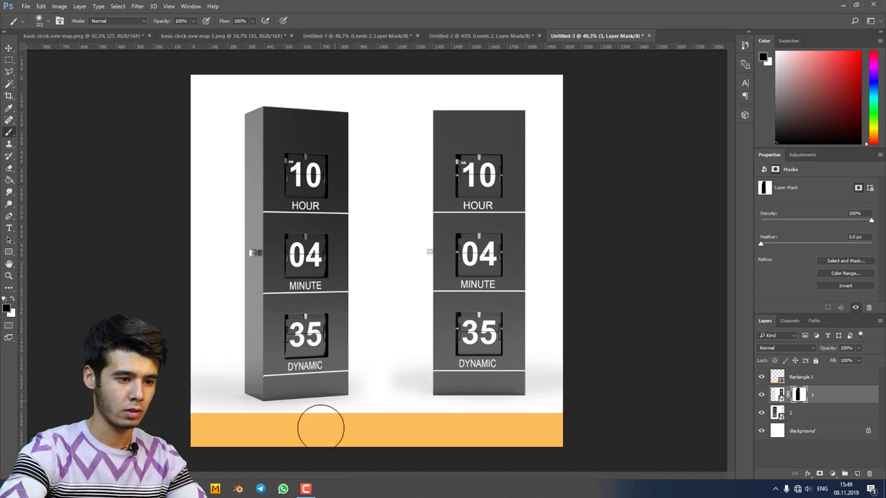
Step: Select layer 2 and move the angled clock up and right to X -395 px, Y -75 px
click(802, 413)
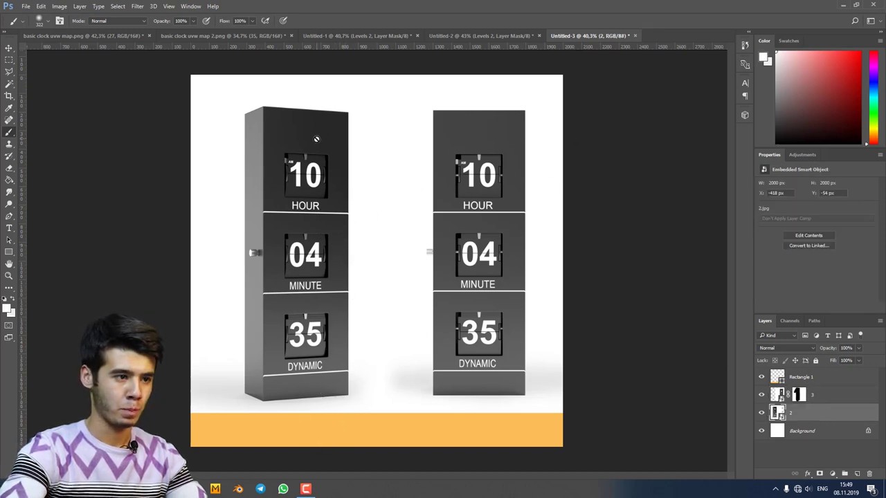
key(v)
drag(313, 169, 314, 166)
key(Right)
key(Right)
key(Right)
key(Right)
key(Right)
key(Right)
key(Right)
key(Right)
key(Right)
key(Right)
key(Right)
key(Right)
key(Right)
key(Right)
key(Right)
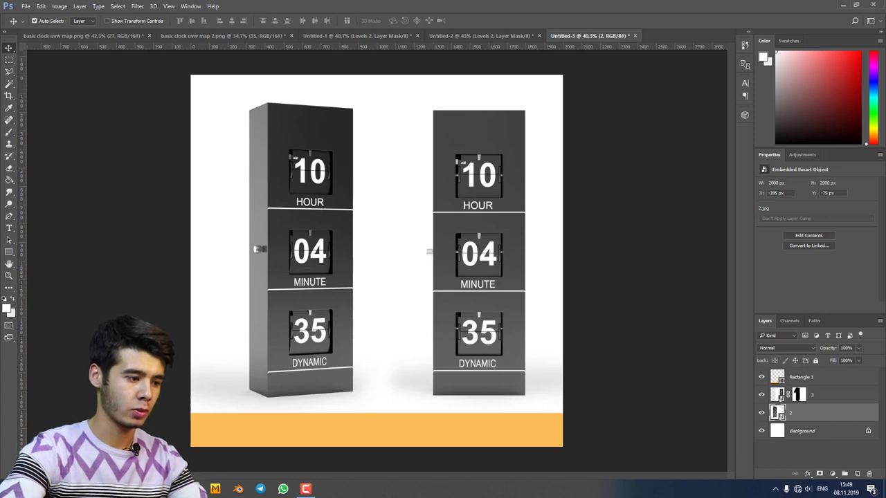
Step: Switch to File Explorer and open the Ishlar > Logo png folder on drive D: in a new window
mouse_move(138, 489)
mouse_move(87, 450)
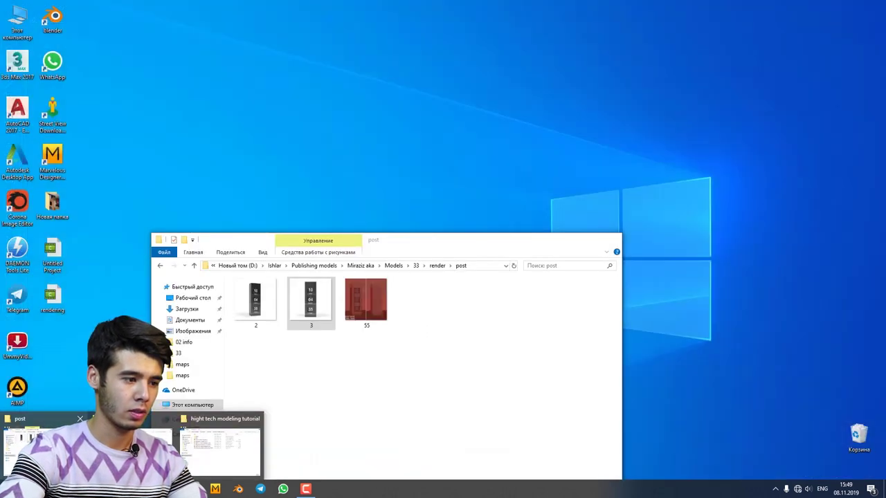
mouse_move(128, 450)
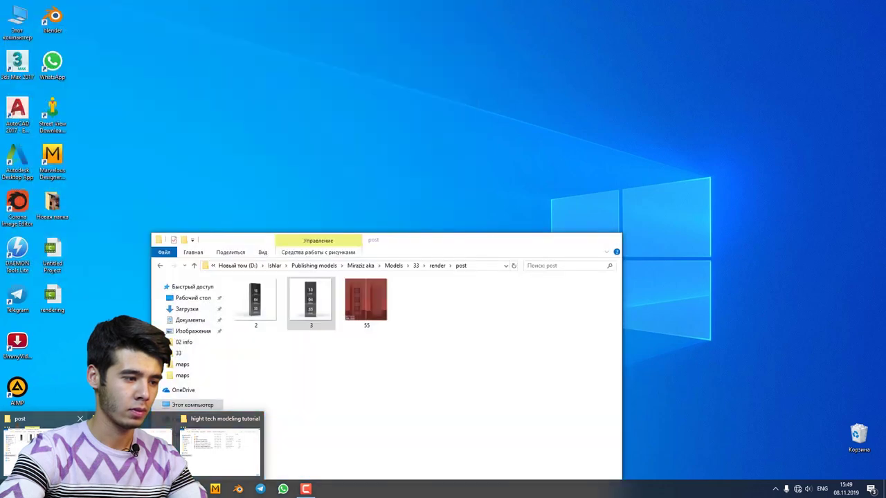
click(48, 450)
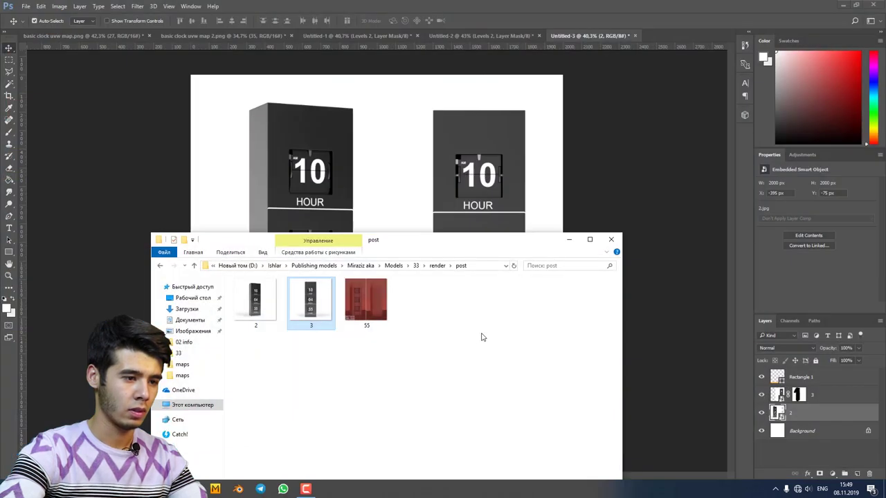
key(ctrl+n)
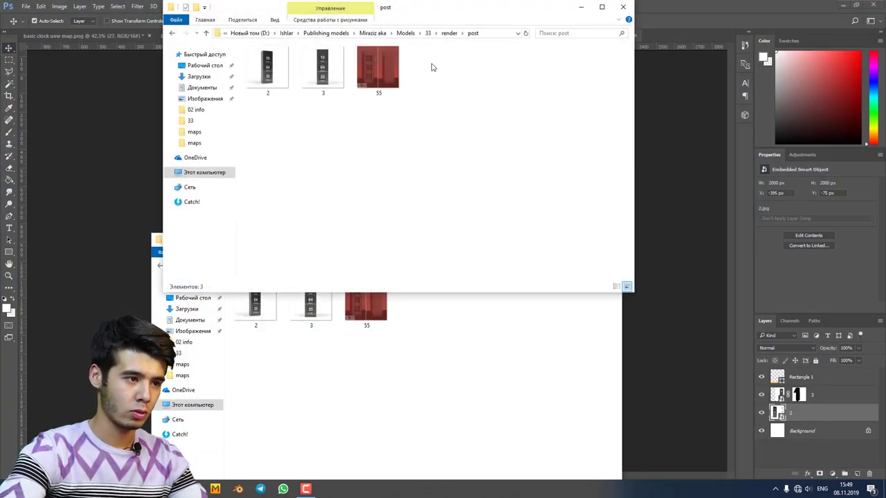
click(208, 173)
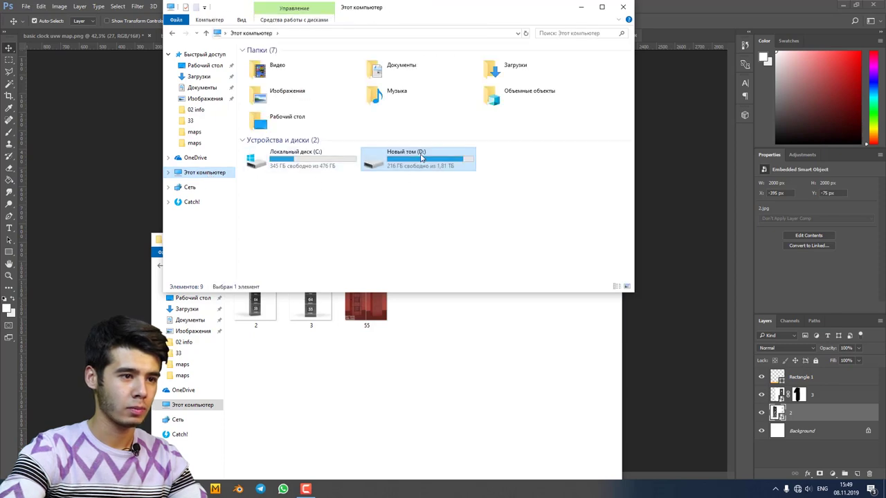
double_click(421, 158)
double_click(284, 111)
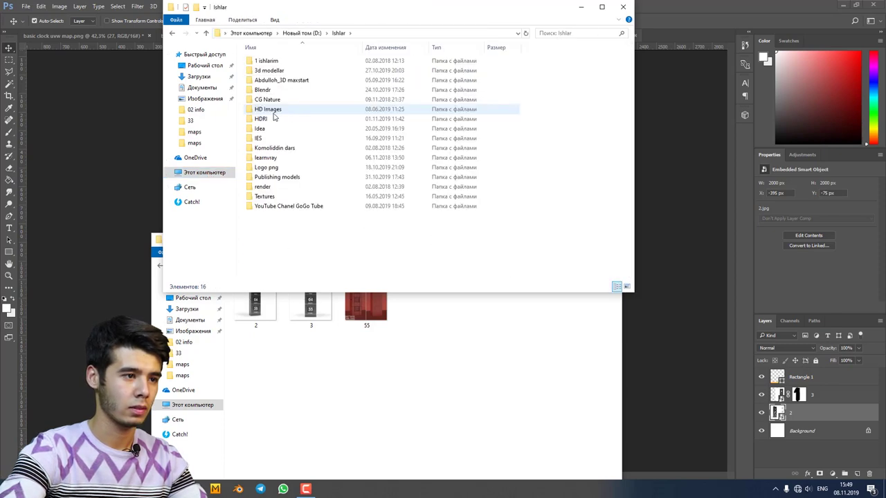
double_click(278, 170)
Step: Find the Corona_LOGO_Logotype_black_S file in the logo folder and place it into the Untitled-3 preview document
scroll(374, 130, down, 5)
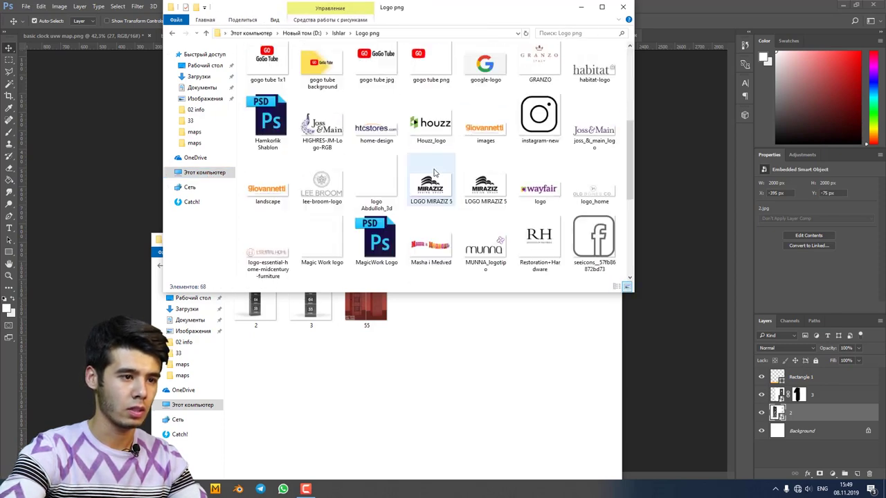
scroll(374, 129, up, 3)
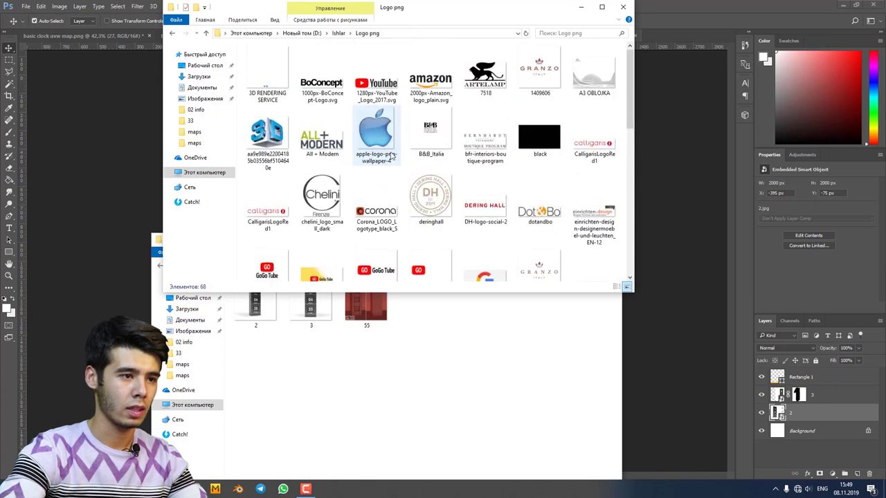
click(377, 212)
drag(436, 8, 672, 141)
drag(615, 333, 315, 200)
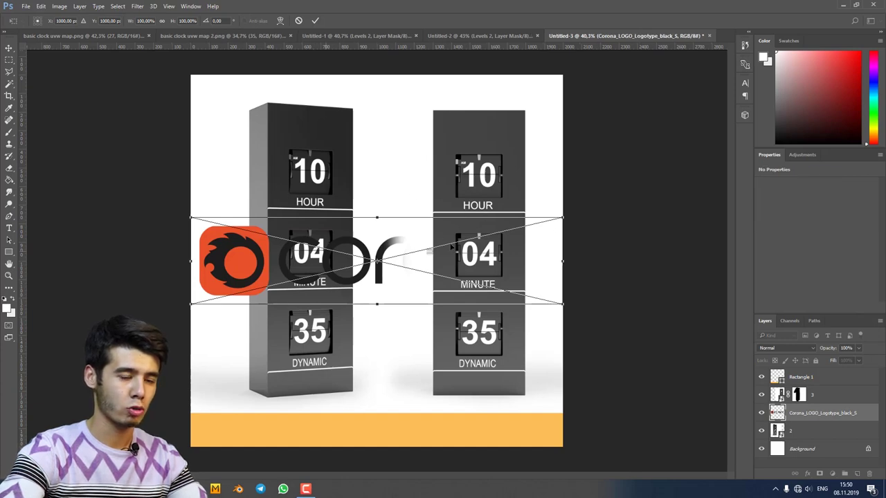
Step: Scale the Corona logo to about 39%, place it on the orange band's right end and move its layer above Rectangle 1
drag(563, 218, 449, 244)
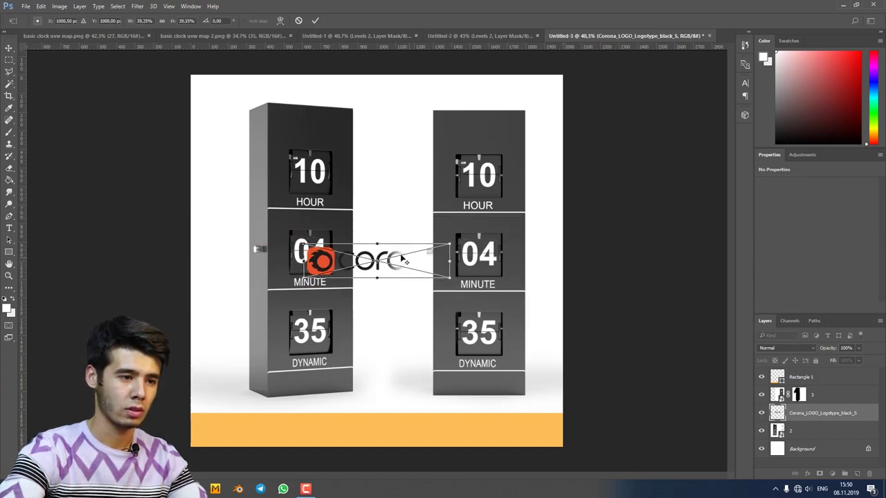
drag(382, 264, 492, 425)
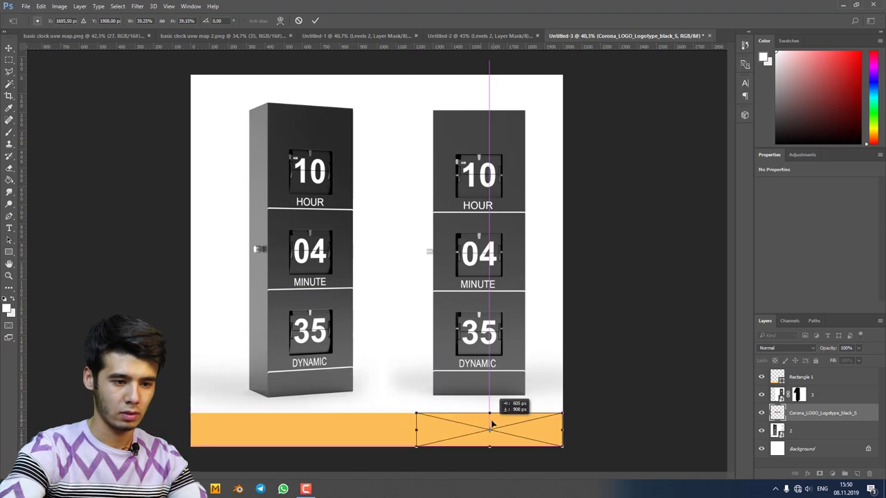
key(Return)
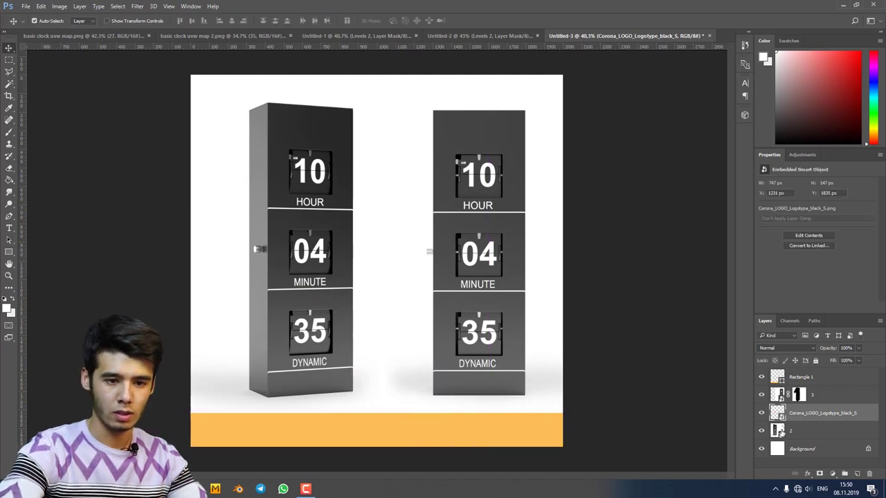
drag(806, 415, 813, 371)
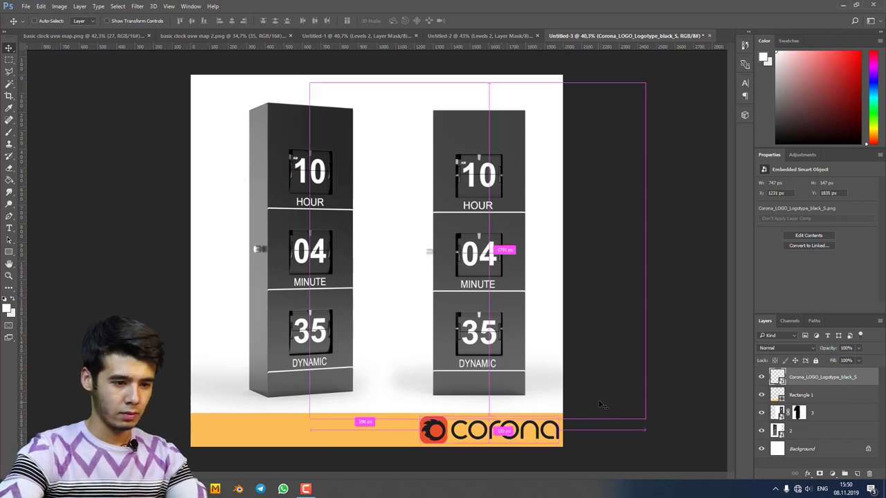
Step: Reduce the Corona logo to about 35.9% and position it inside the orange band at X 1275 px, Y 1844 px
key(ctrl+t)
drag(562, 414, 557, 416)
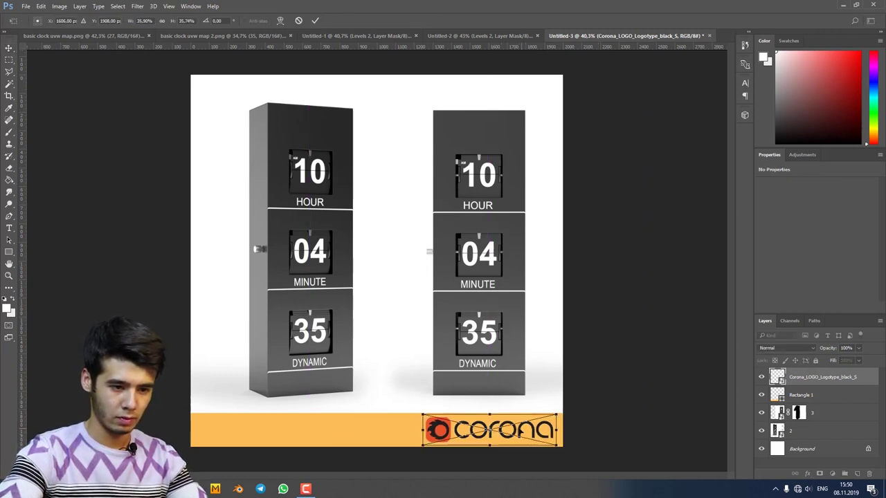
drag(490, 429, 492, 431)
key(Return)
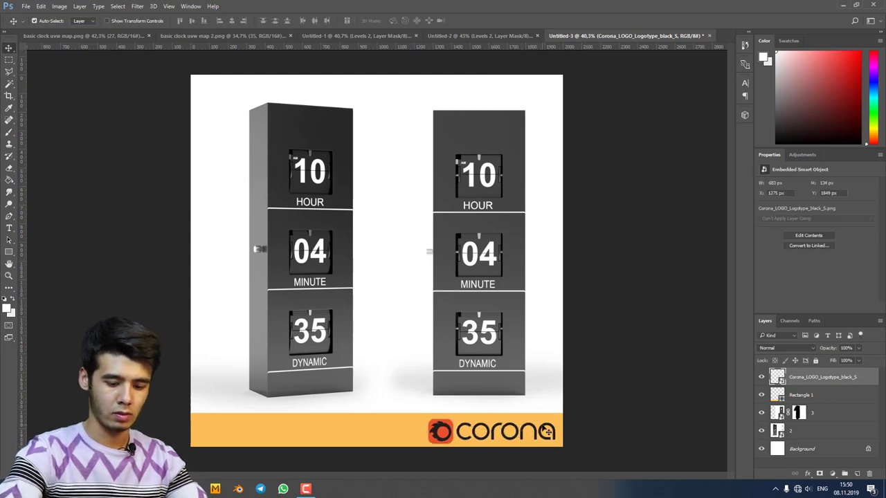
key(Up)
key(Up)
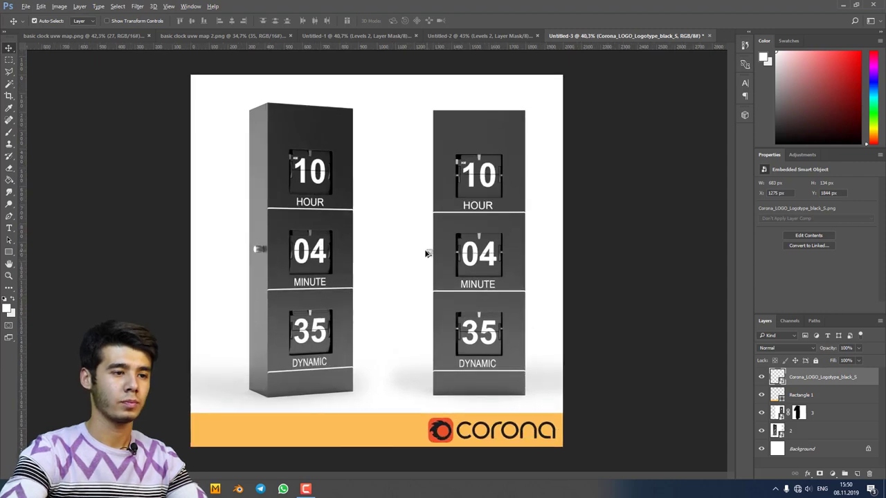
Step: Select layer 3 and nudge the front-view clock vertically to Y 25 px so it lines up with the angled clock
click(829, 415)
key(Up)
key(Up)
key(Up)
key(Up)
key(Up)
key(Up)
key(Up)
key(Up)
key(Up)
key(Up)
key(Up)
key(Up)
key(Up)
key(Up)
key(Up)
key(Up)
key(Up)
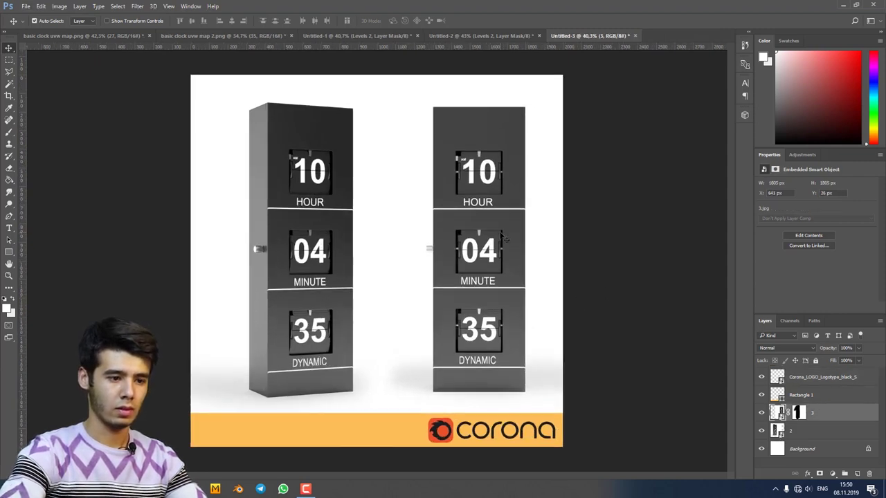
key(Down)
key(Down)
key(Down)
key(Down)
key(Down)
key(Down)
key(Down)
key(Down)
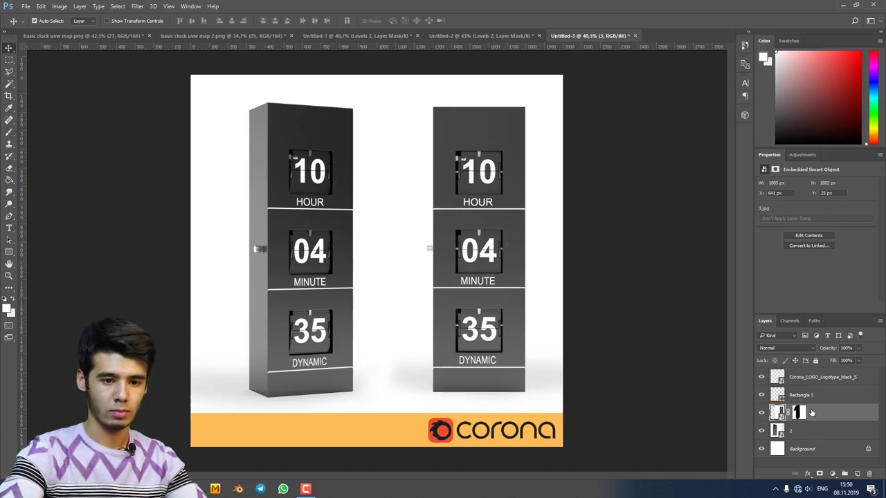
Step: Select layer 2 and nudge the angled clock right to X -363 px
click(807, 431)
key(shift+Right)
key(shift+Right)
key(shift+Right)
key(shift+Right)
key(shift+Right)
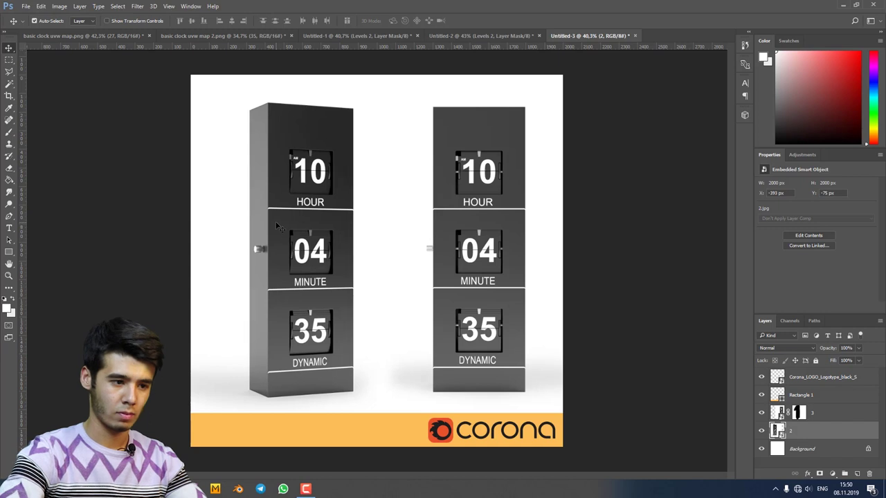
key(shift+Left)
key(shift+Left)
key(shift+Left)
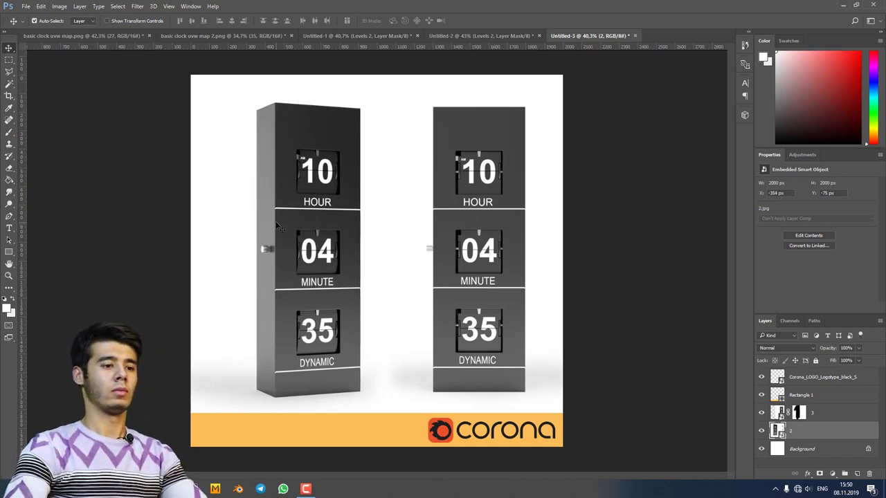
key(Left)
key(Left)
key(Left)
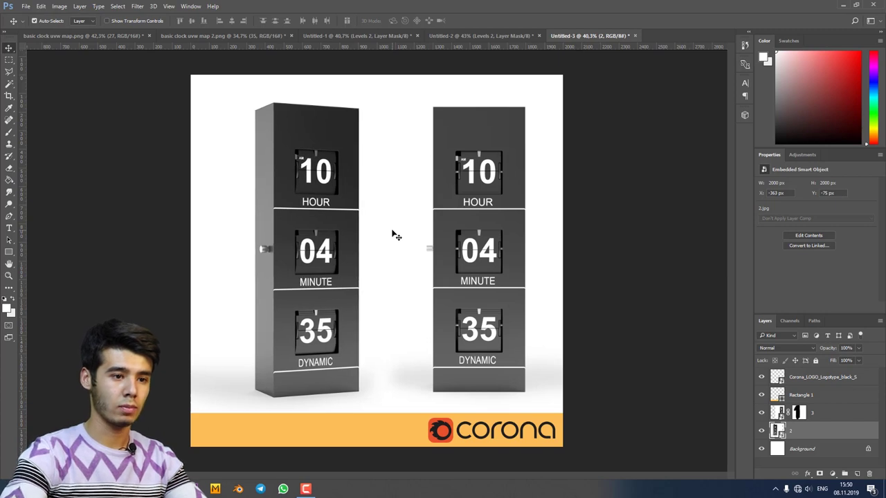
Step: Shift both clocks left to balance the composition, placing layer 3 at X 576 px and layer 2 at X -384 px
mouse_move(515, 221)
mouse_down()
mouse_move(492, 219)
mouse_move(500, 220)
mouse_up()
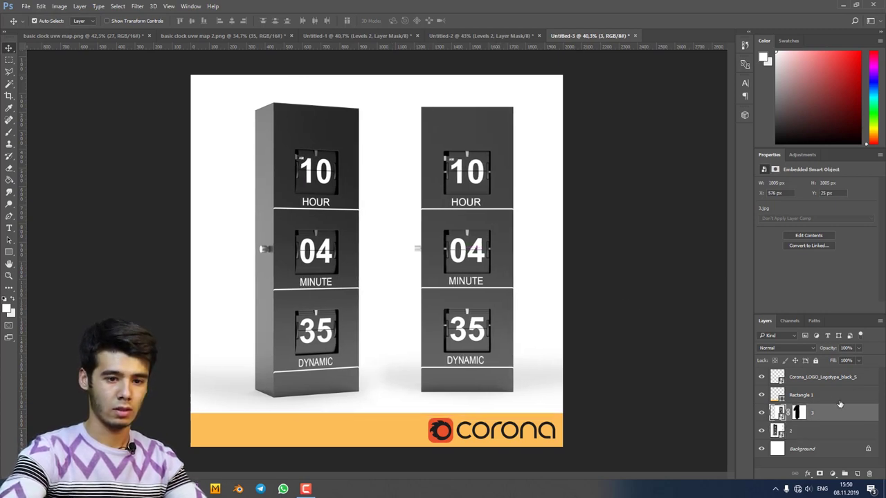
click(361, 208)
drag(363, 212, 358, 211)
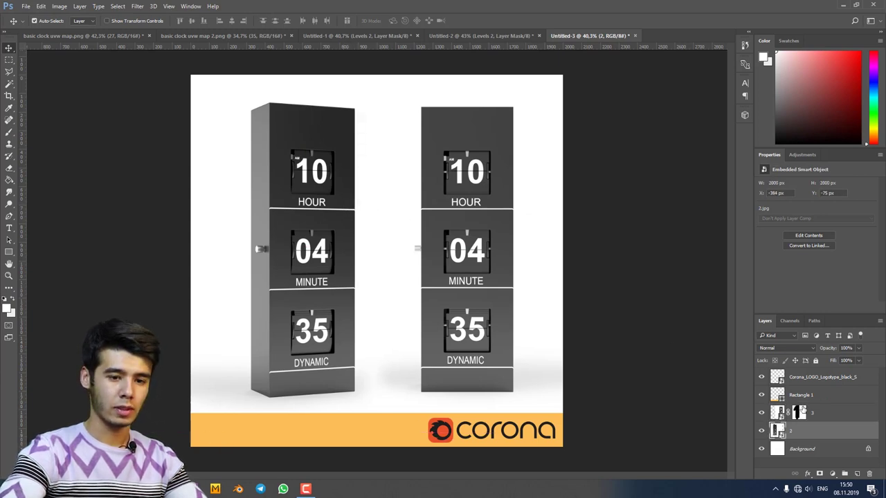
Step: Add the text "CLOCK" in black (#000000) Arial Bold 48 pt on the orange band's left part and move its layer to the top
click(9, 228)
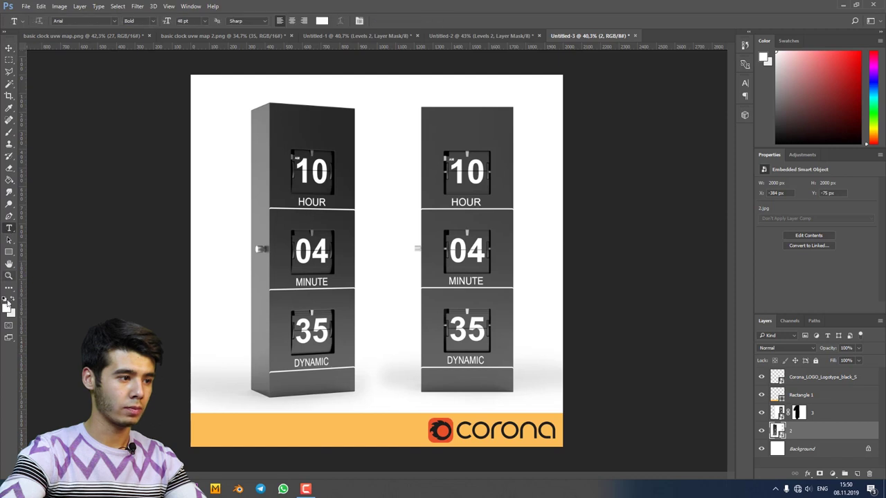
click(7, 302)
drag(154, 220, 194, 277)
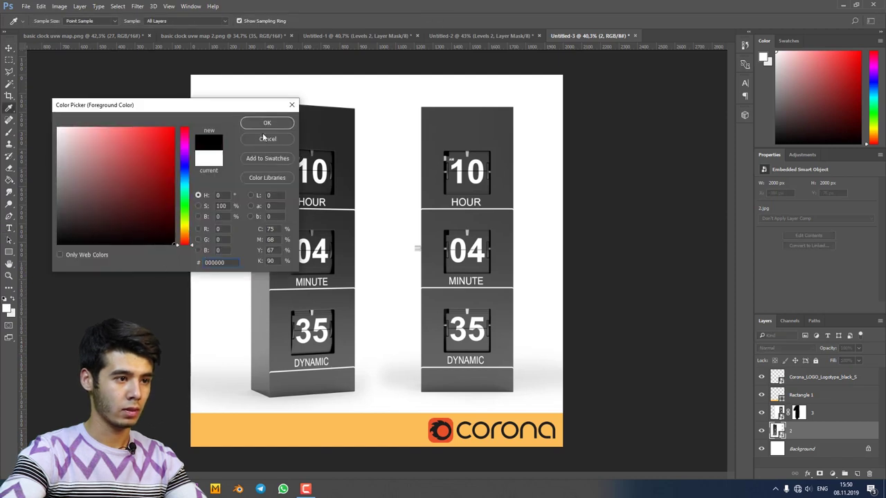
click(266, 122)
click(227, 435)
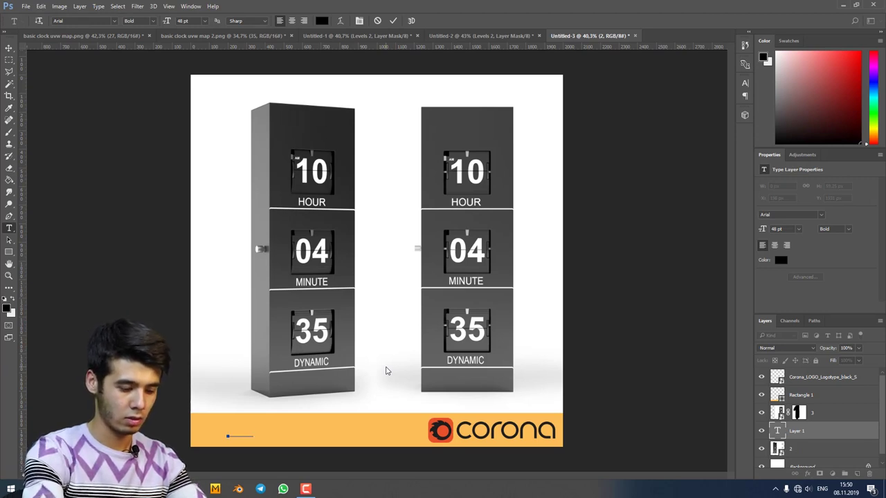
click(392, 21)
drag(809, 375, 809, 374)
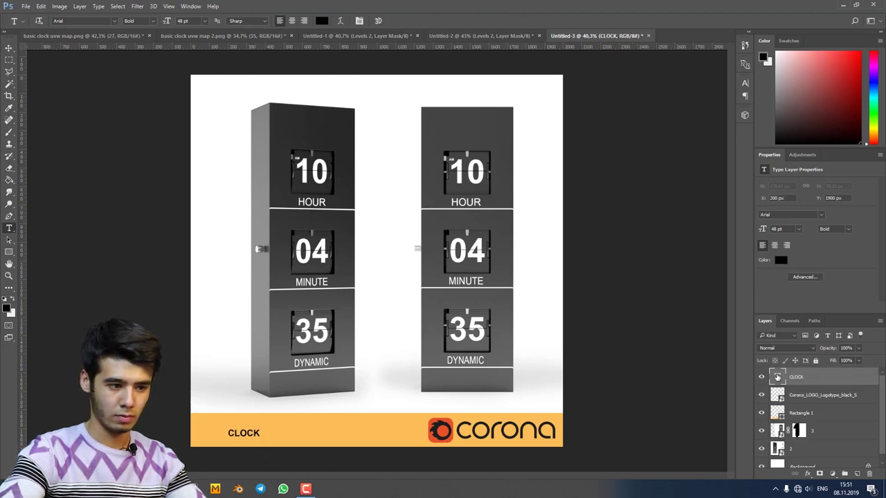
Step: Replace the title text on the orange band with "HIGH-TECH CLOCK"
double_click(777, 376)
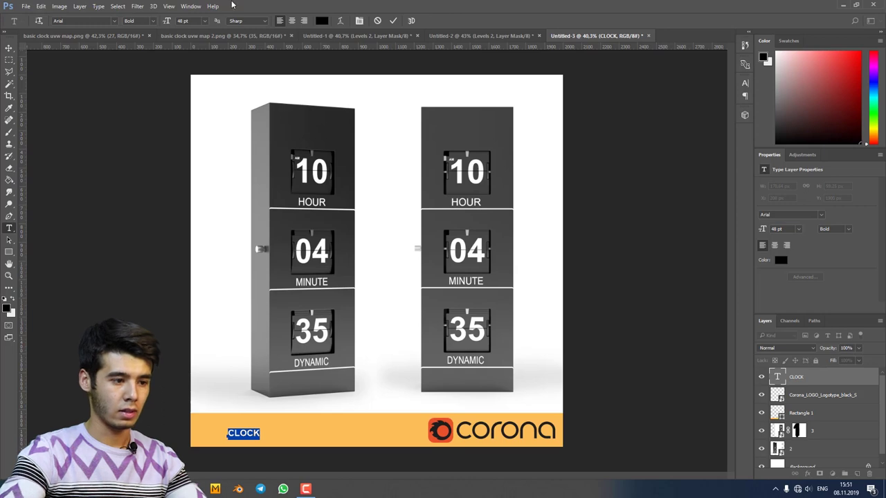
drag(229, 433, 273, 432)
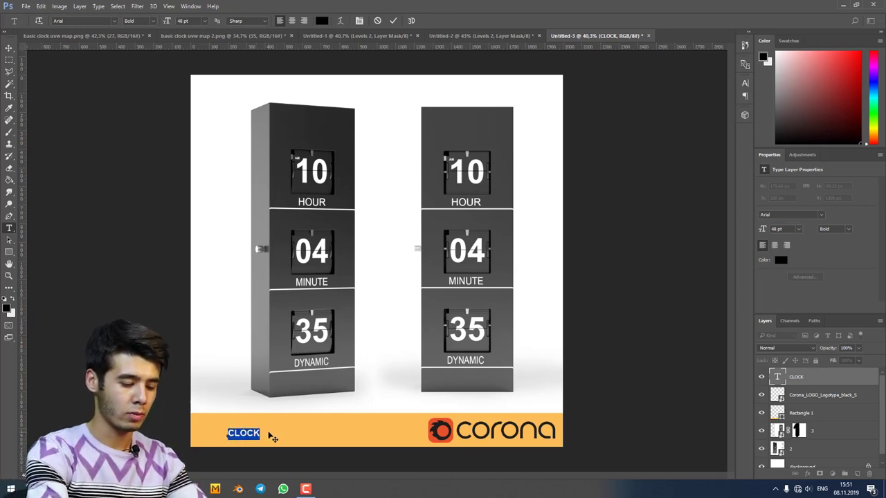
text(HIGH-TECH C)
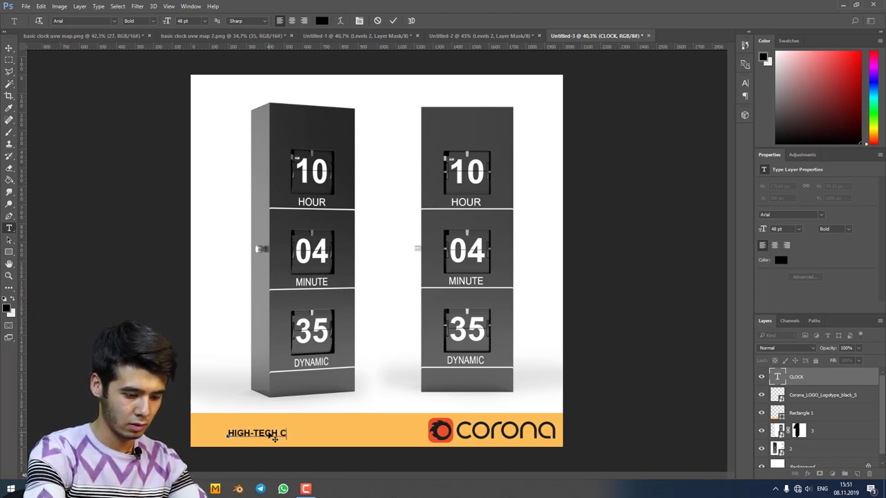
text(LOCK)
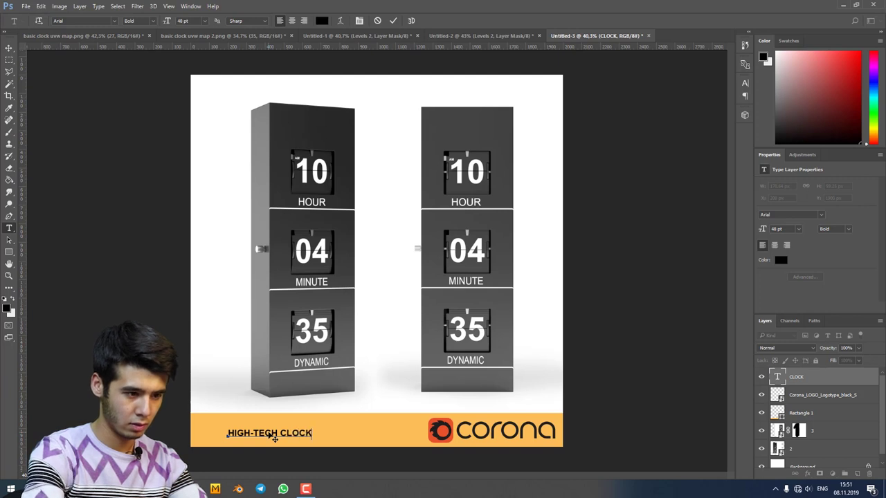
key(ctrl+a)
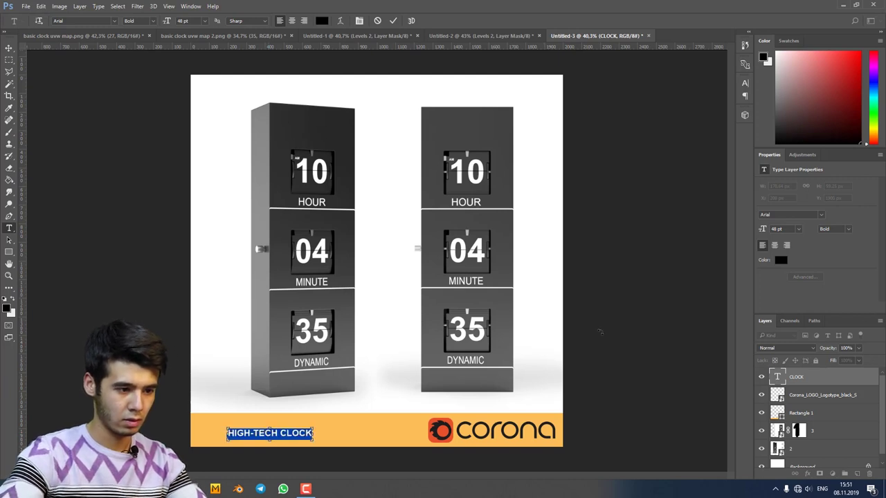
click(394, 21)
Step: Scale the HIGH-TECH CLOCK title to about 218% and position it beside the Corona logo, centred around X 543 px, Y 1925 px
key(ctrl+t)
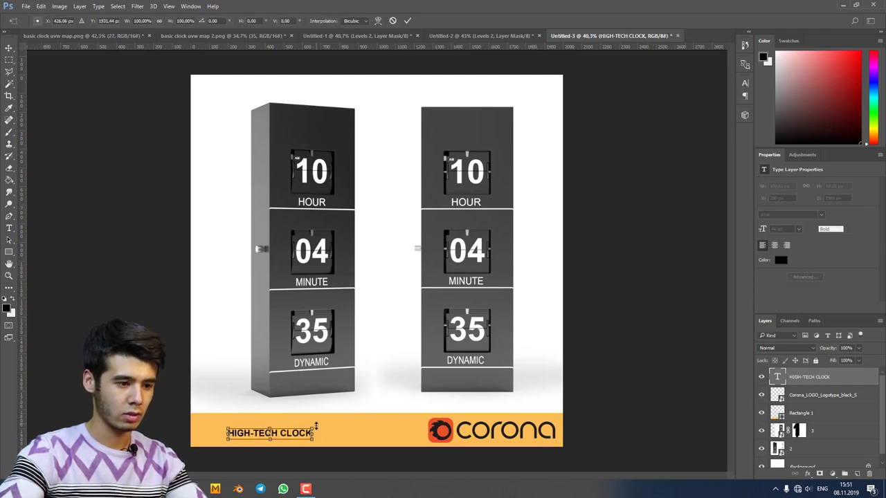
drag(319, 424, 374, 420)
drag(288, 429, 294, 432)
key(Return)
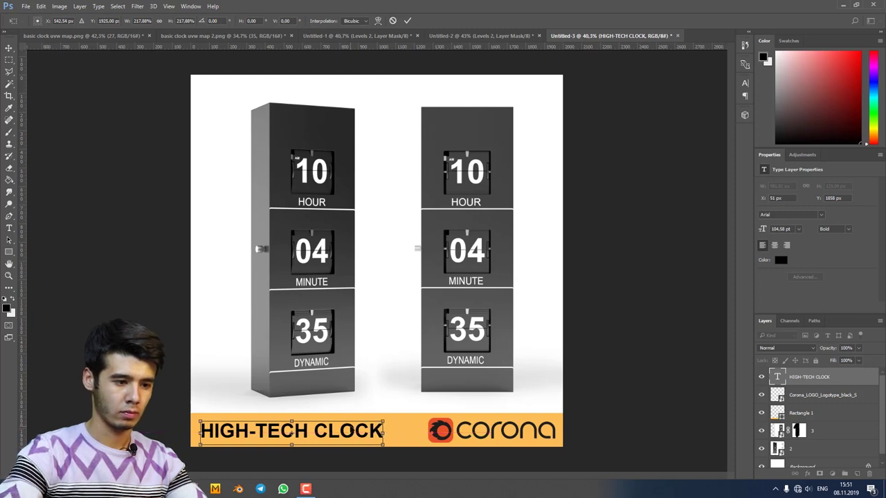
Step: Recolour the HIGH-TECH CLOCK title to dark grey #1e1e1e
double_click(777, 377)
click(322, 20)
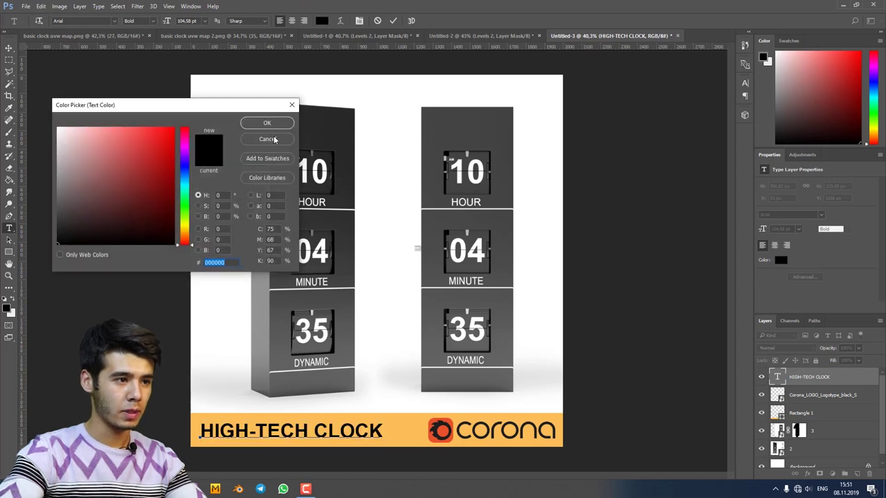
click(267, 139)
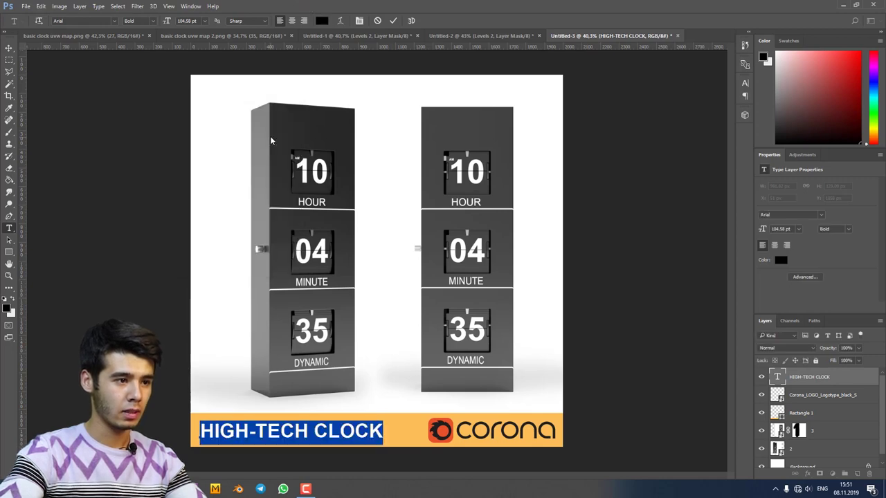
click(7, 310)
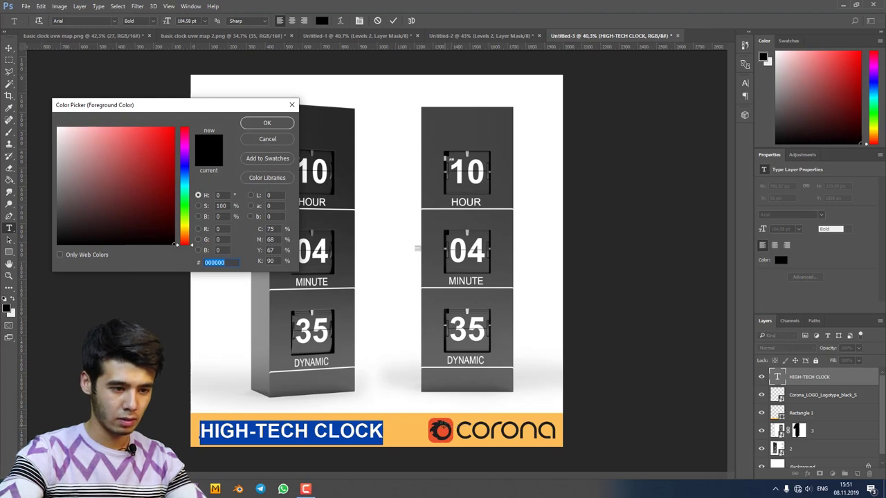
click(57, 231)
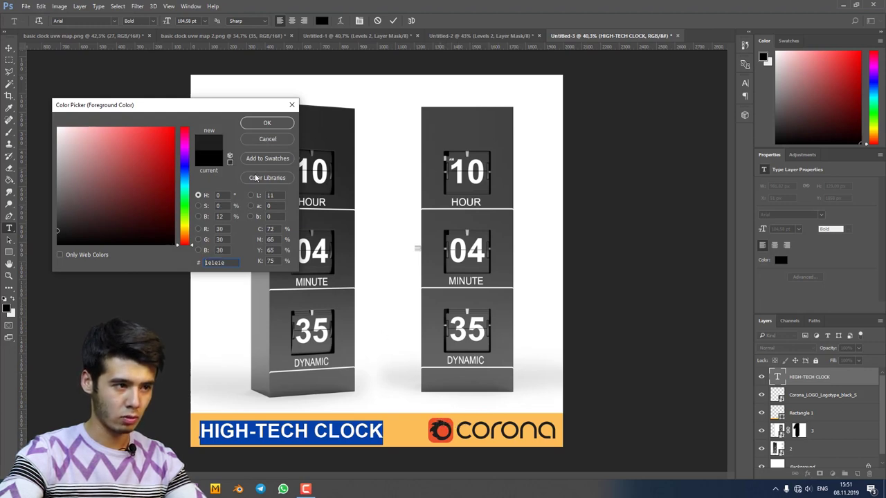
click(265, 124)
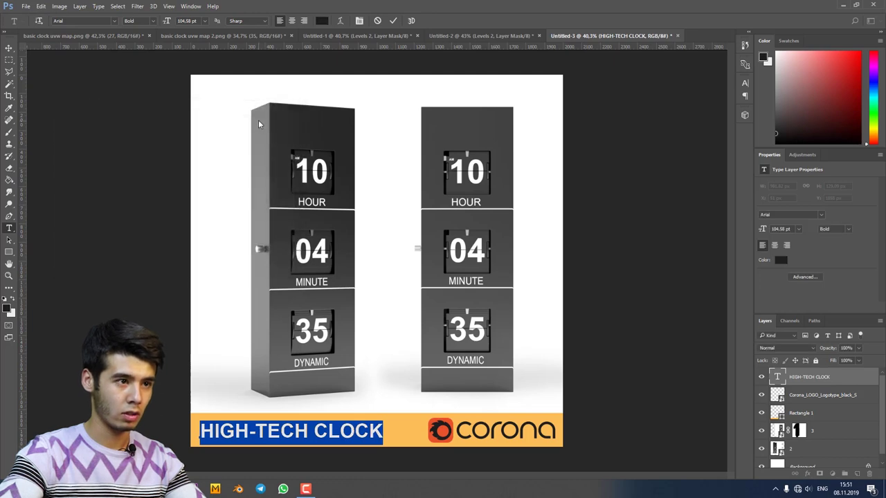
click(320, 21)
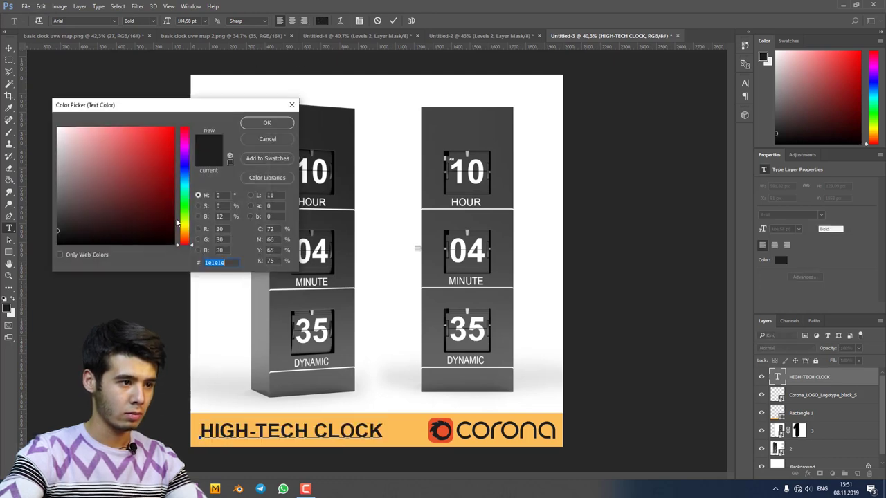
click(267, 122)
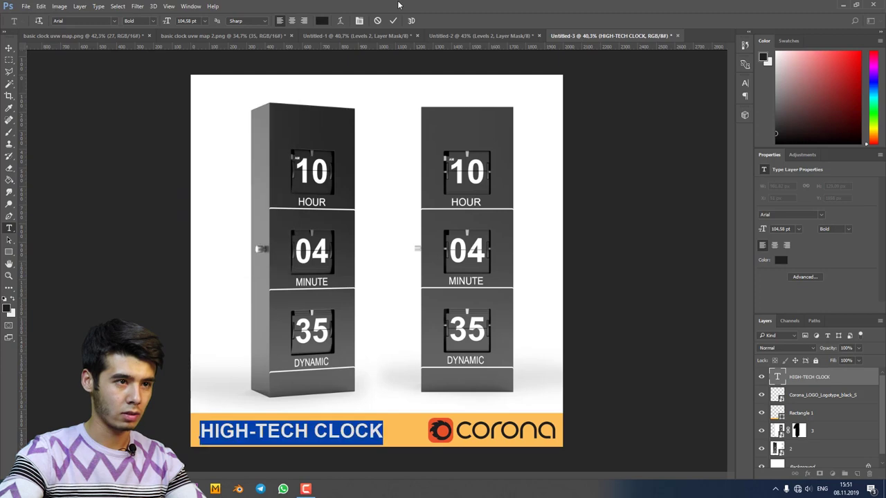
click(393, 21)
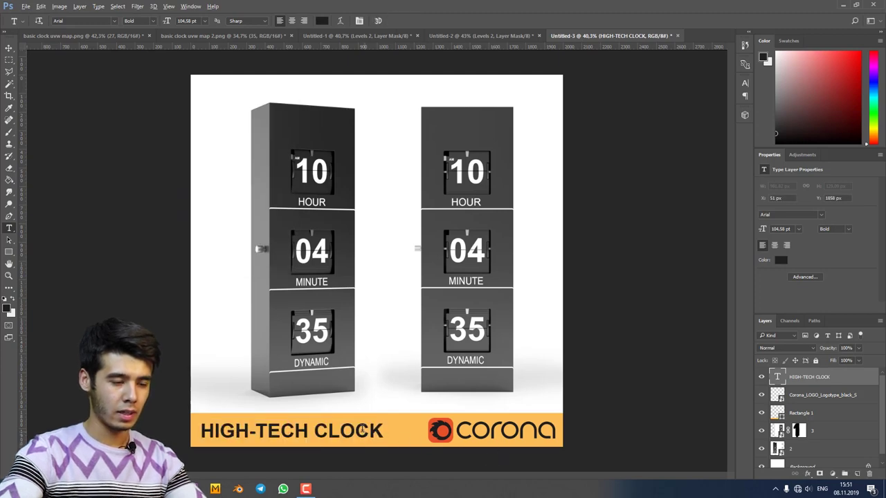
Step: Nudge the HIGH-TECH CLOCK title right to X 52 px
alt+scroll(366, 408, up, 2)
scroll(369, 409, down, 1)
key(v)
key(alt+v)
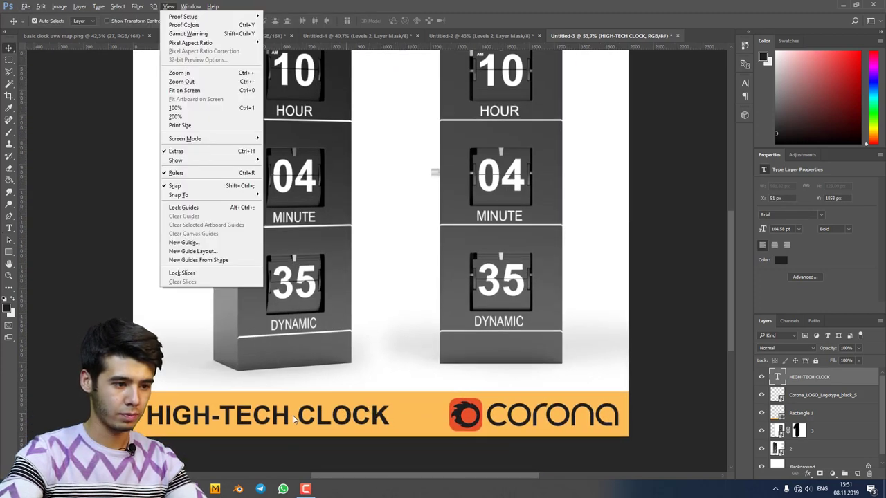
key(Escape)
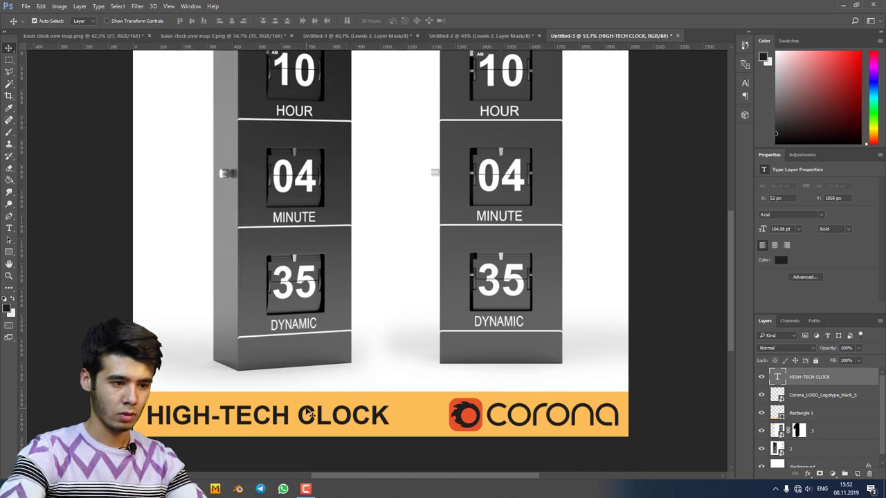
key(t)
scroll(317, 256, down, 1)
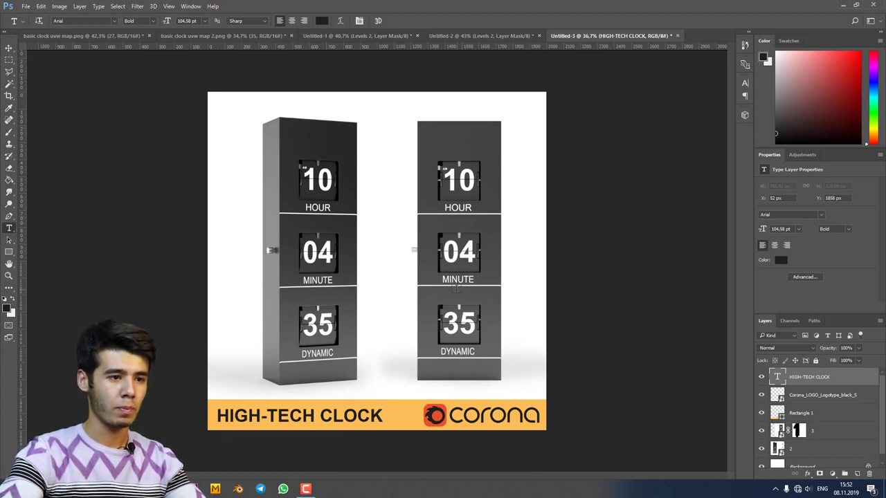
scroll(407, 250, up, 1)
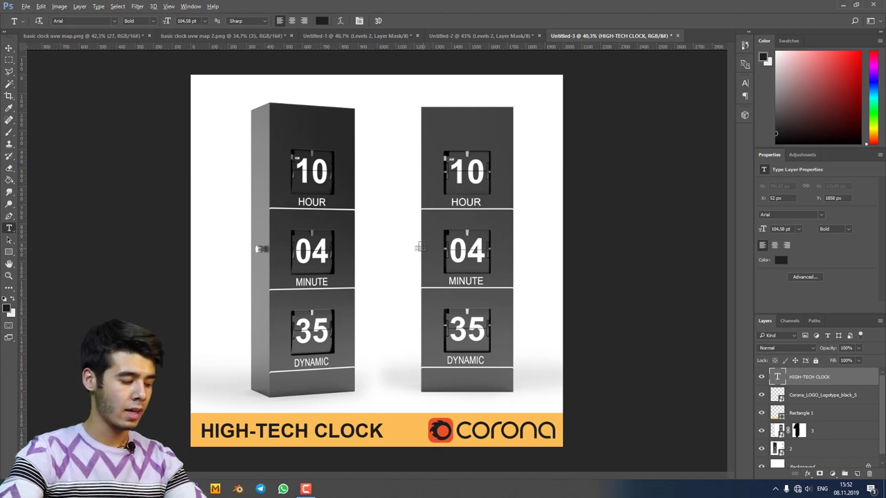
Step: Export the composition for web as a high-quality JPEG at quality 60, named 1, in the post folder
key(ctrl+alt+shift+s)
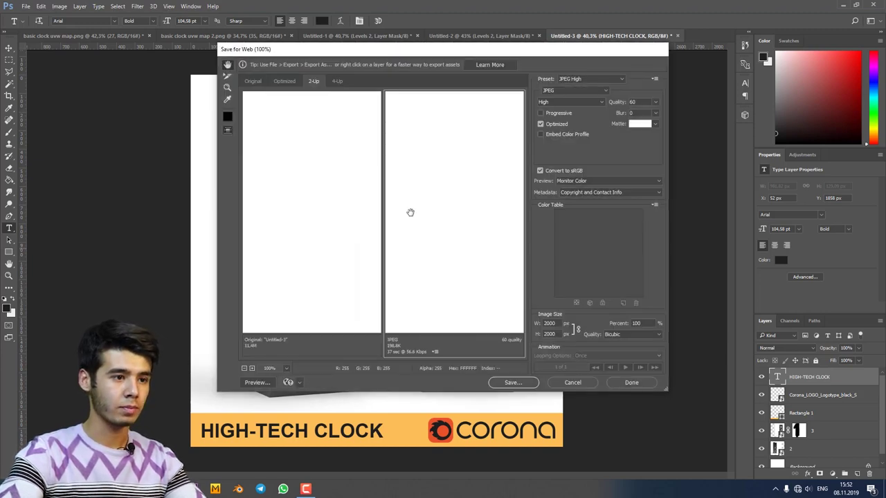
click(521, 385)
text(1)
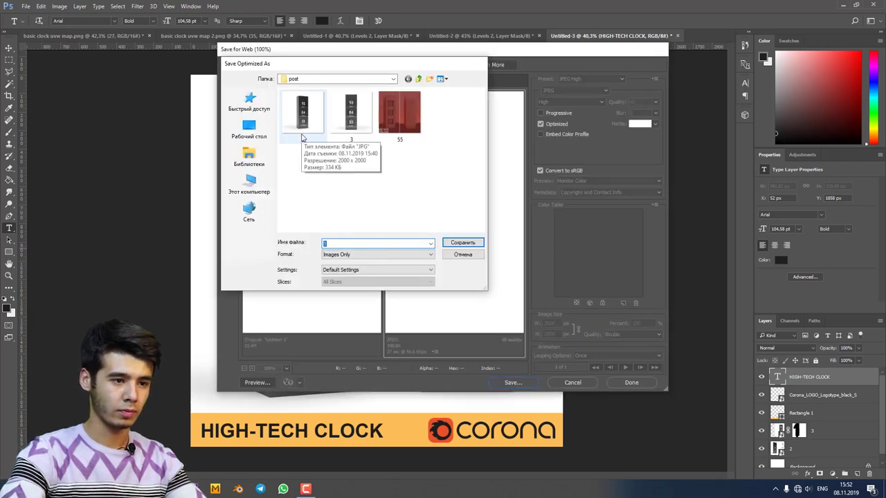
key(Return)
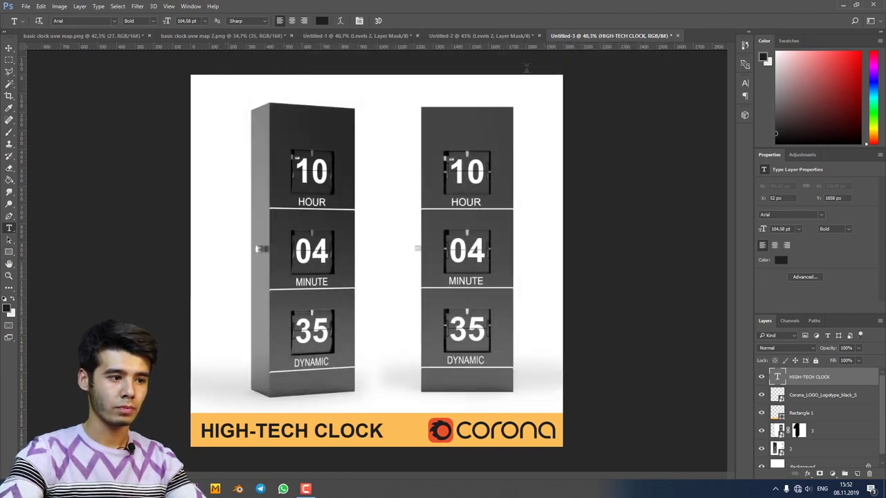
Step: Switch to the post folder in File Explorer and view the exported image 1 and the wireframe image 55
mouse_move(192, 488)
click(89, 450)
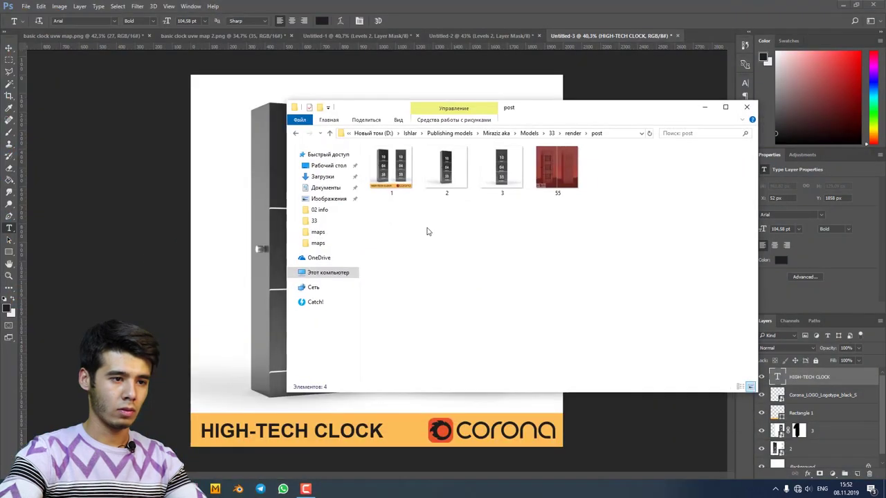
click(385, 160)
double_click(385, 161)
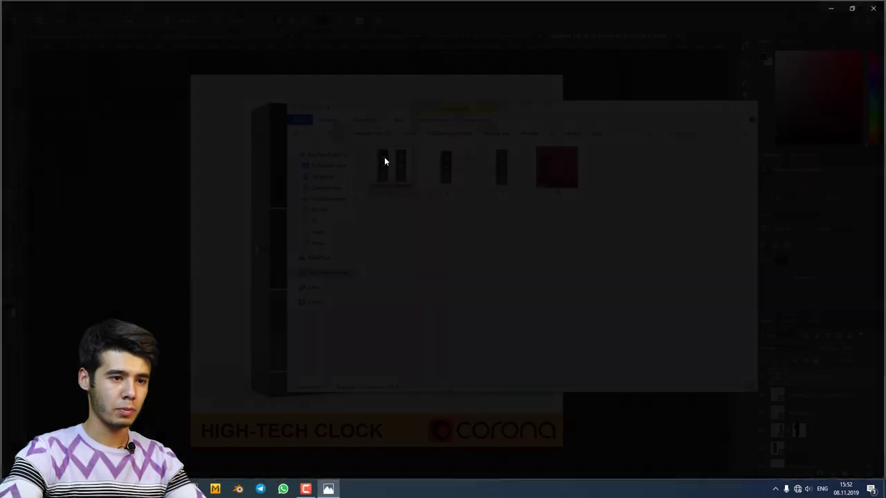
click(877, 5)
double_click(561, 171)
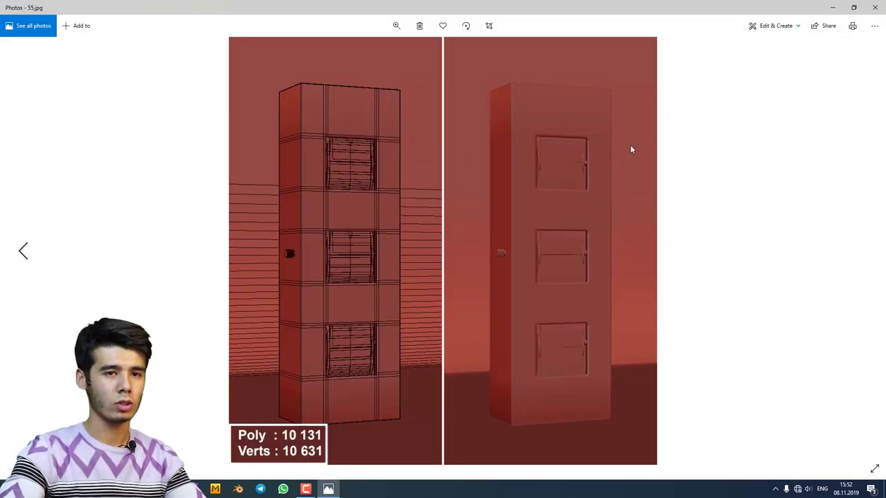
click(875, 7)
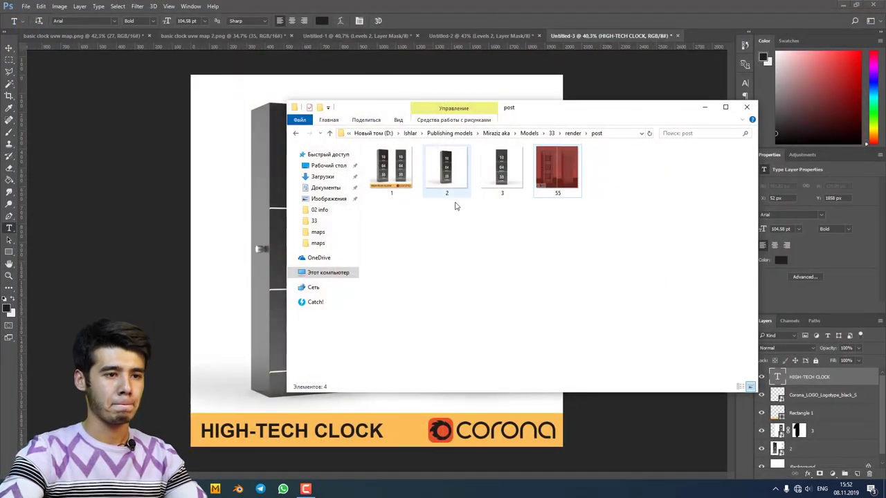
Step: Rename the angled clock render as 22 and the front-view clock render as 33
click(451, 175)
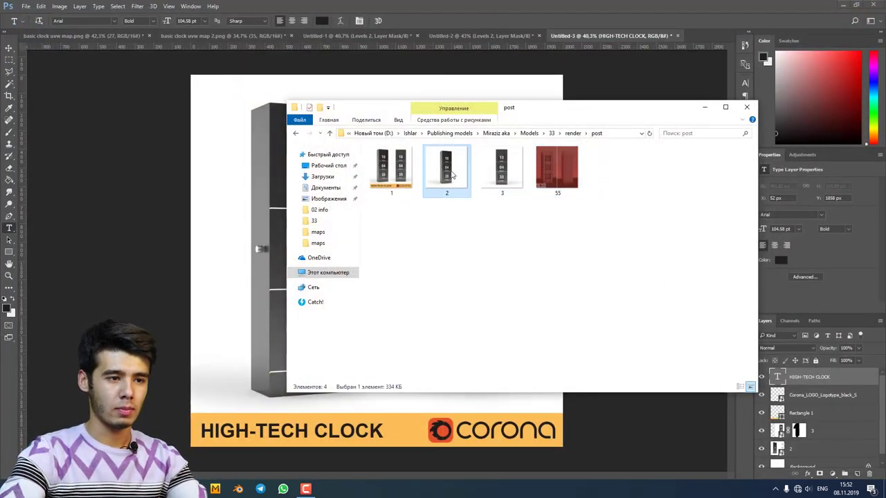
key(F2)
text(22)
key(Return)
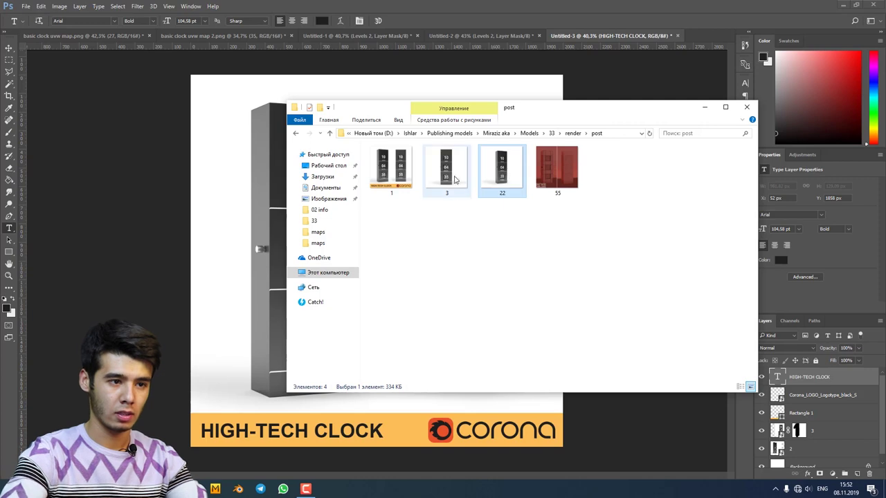
click(454, 179)
key(F2)
text(33)
key(Return)
Step: Rename the red wireframe image 55 as 2
click(579, 179)
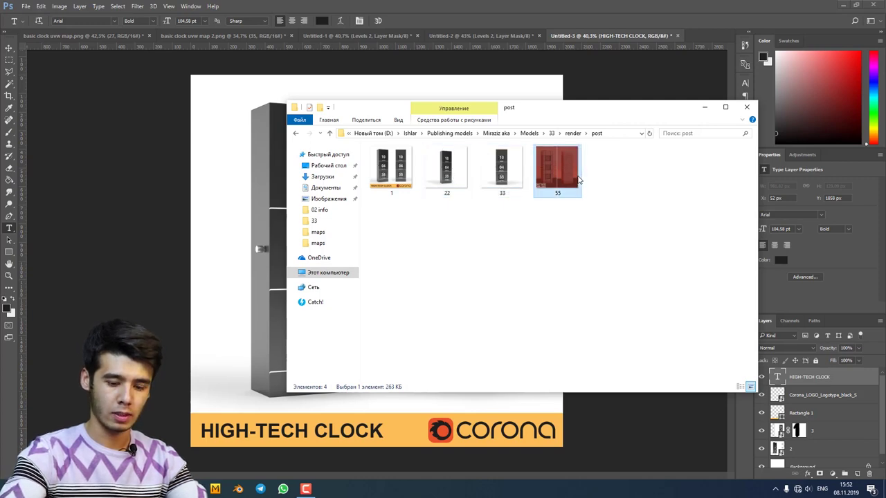
key(F2)
text(2)
key(Return)
Step: View the exported preview image 1 at full size to check the final layout
click(405, 177)
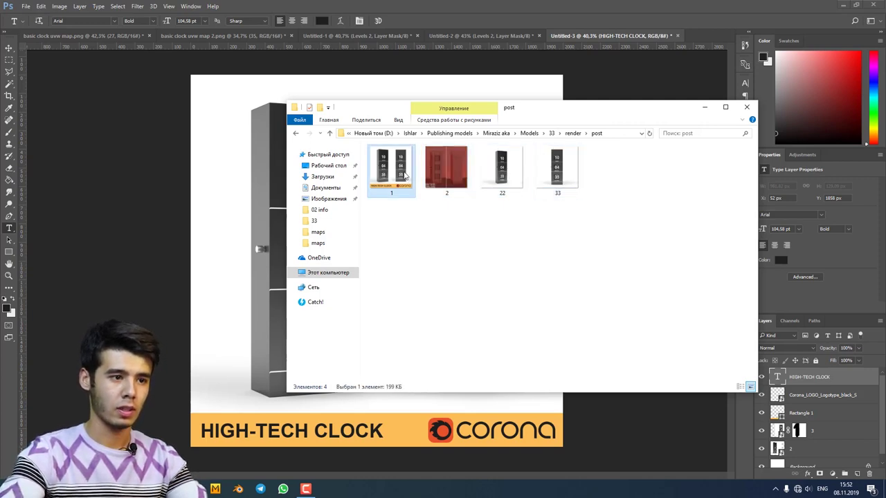
double_click(405, 176)
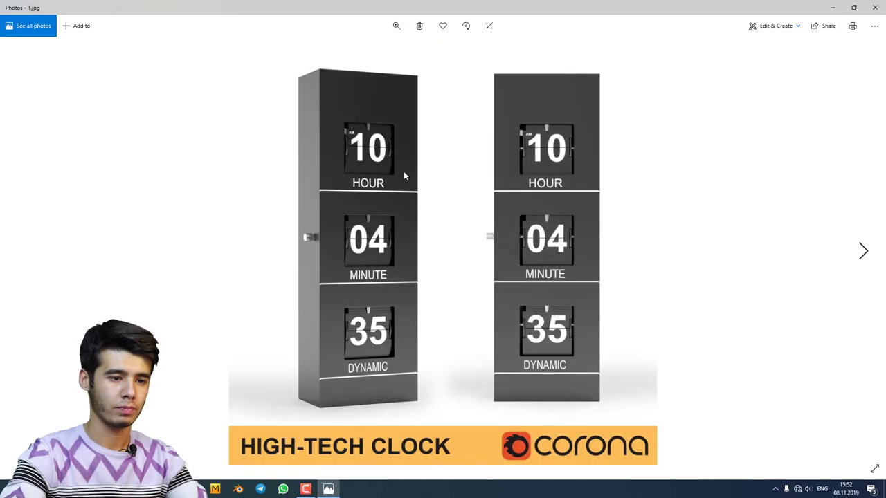
click(875, 7)
Step: Copy preview images 1 and 2 from the post folder and go up to the 33 folder
click(330, 133)
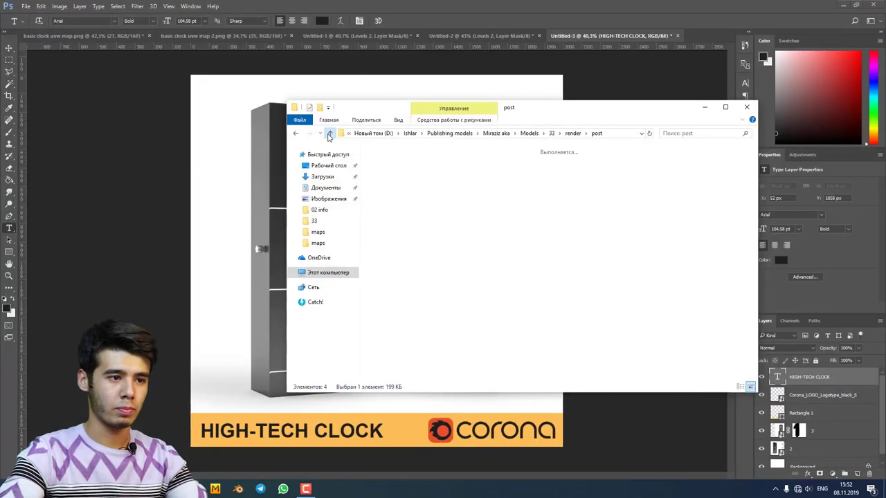
double_click(385, 173)
drag(385, 173, 457, 175)
click(330, 134)
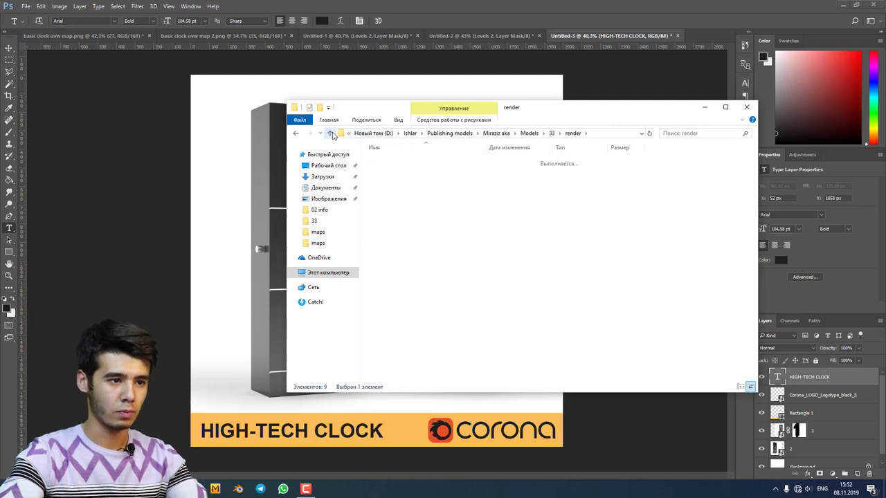
click(331, 134)
Step: Create a new folder named preview inside the 33 folder
click(409, 245)
key(ctrl+shift+n)
text(P)
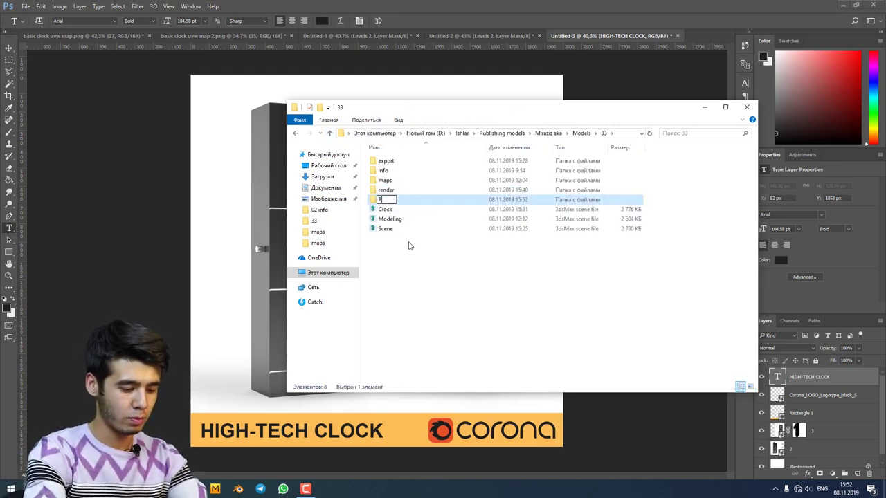
text(REVIEW)
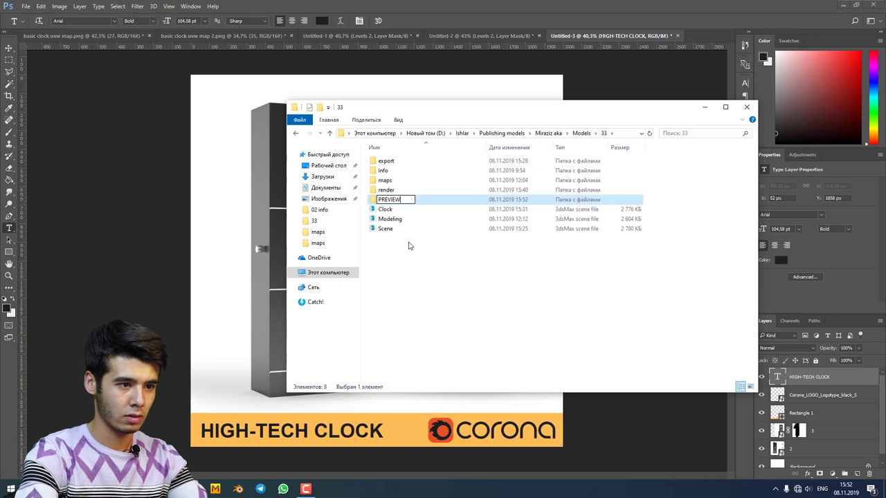
key(BackSpace)
key(BackSpace)
key(BackSpace)
key(BackSpace)
key(BackSpace)
key(BackSpace)
key(BackSpace)
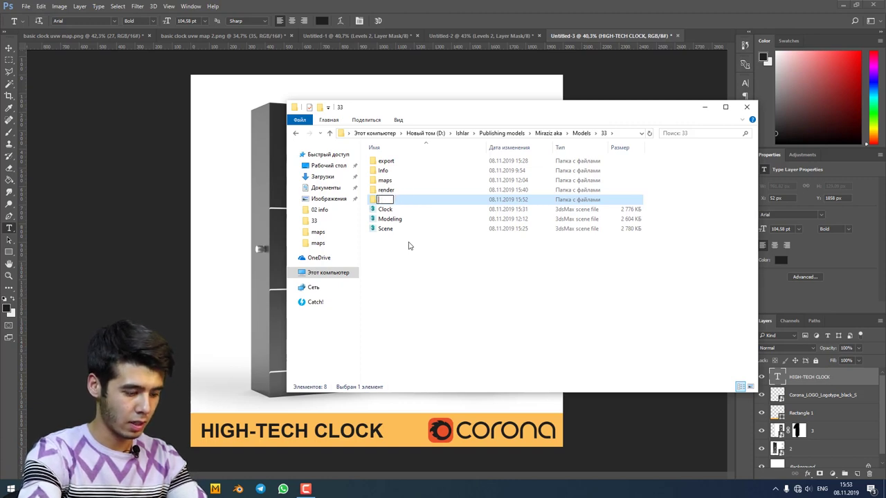
text(previ)
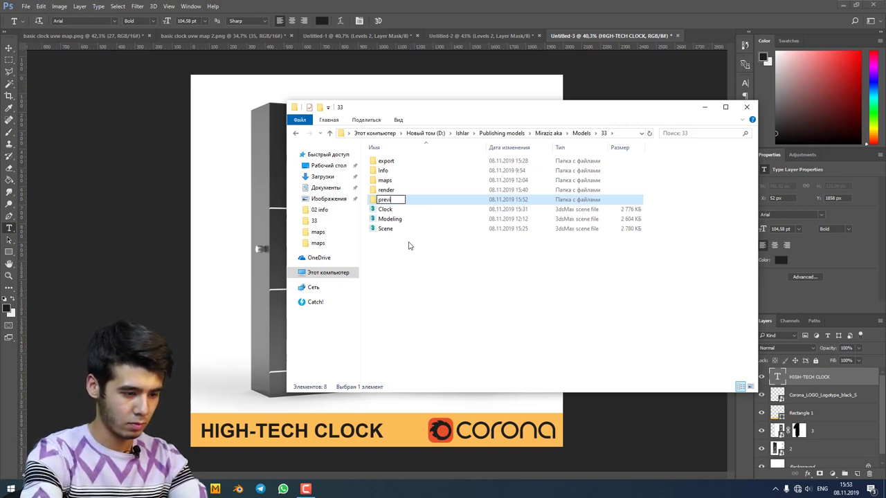
text(ew)
key(Return)
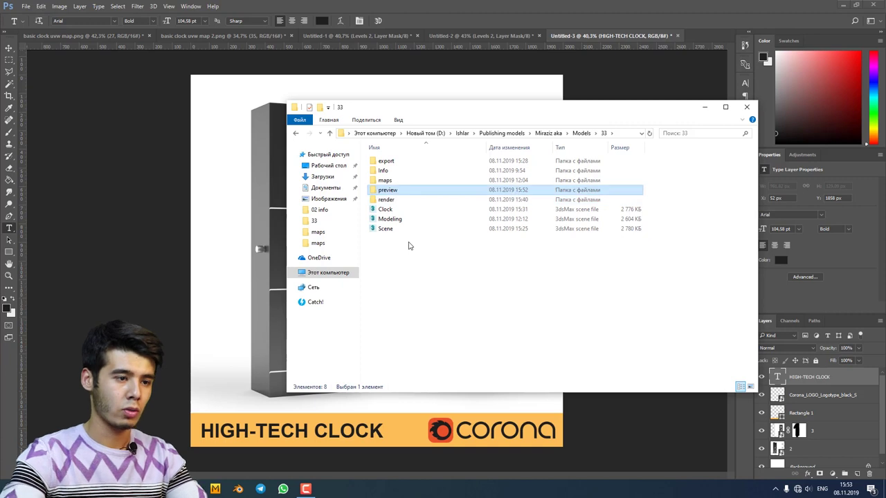
Step: Paste images 1 and 2 into the preview folder and return to the 33 folder
double_click(393, 199)
key(ctrl+v)
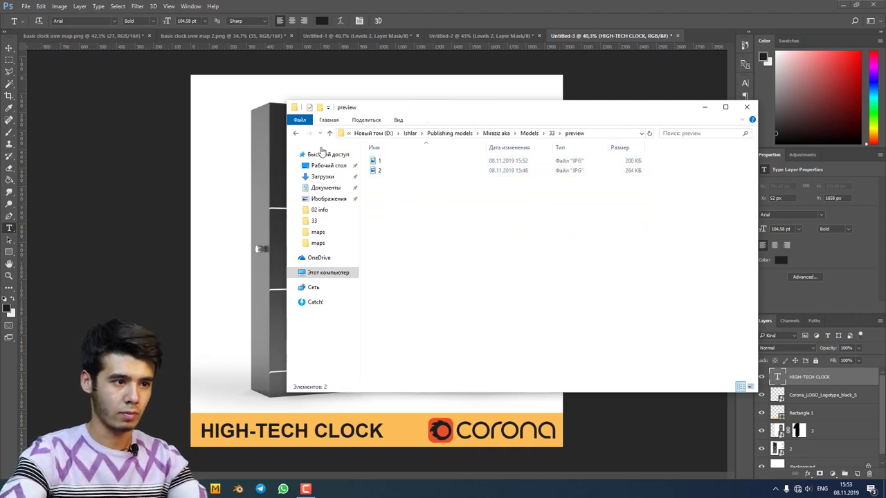
click(329, 133)
Step: Check the contents of the export, maps and preview folders
double_click(385, 161)
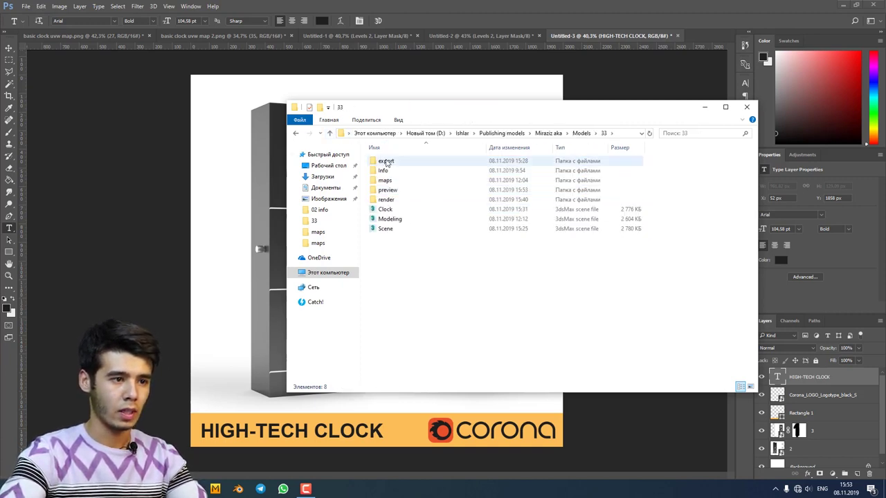
key(BackSpace)
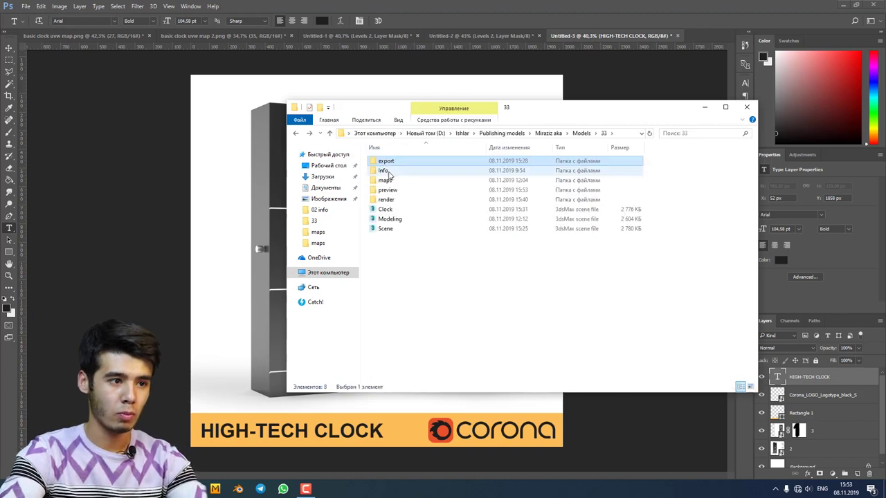
double_click(386, 179)
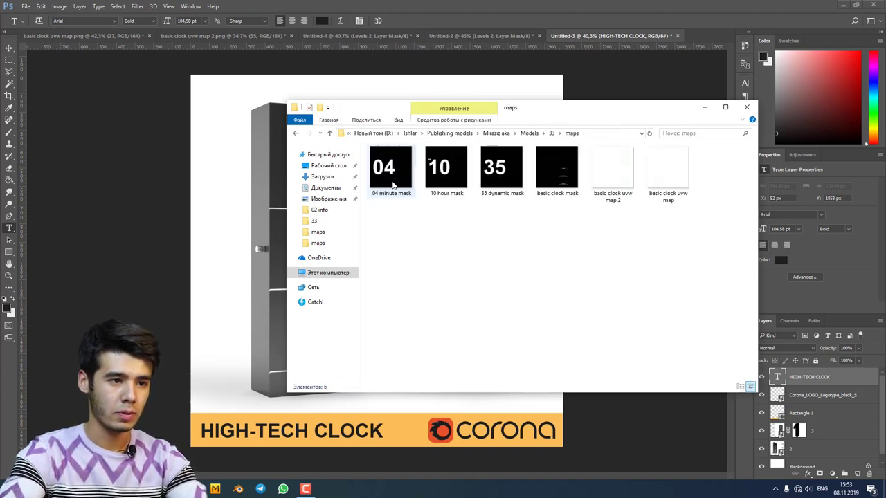
key(BackSpace)
double_click(386, 189)
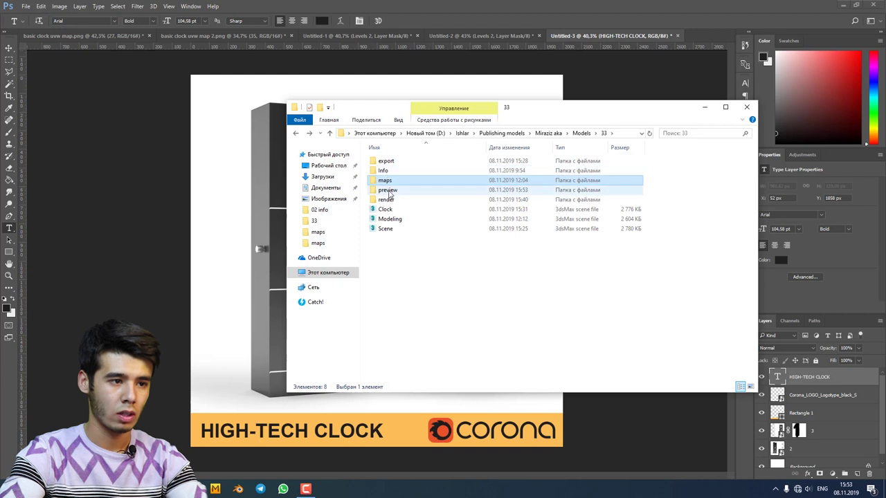
key(BackSpace)
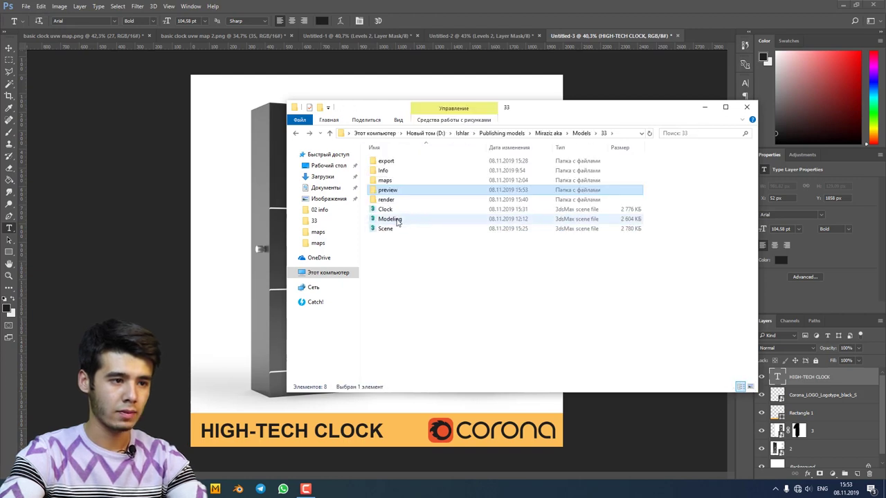
Step: Rename the Clock 3ds Max scene file as High-Tech Clock
click(393, 211)
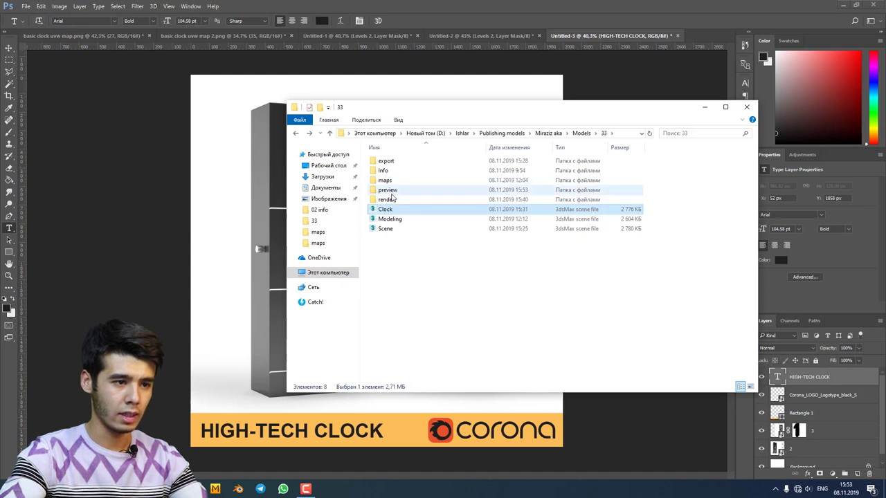
click(390, 210)
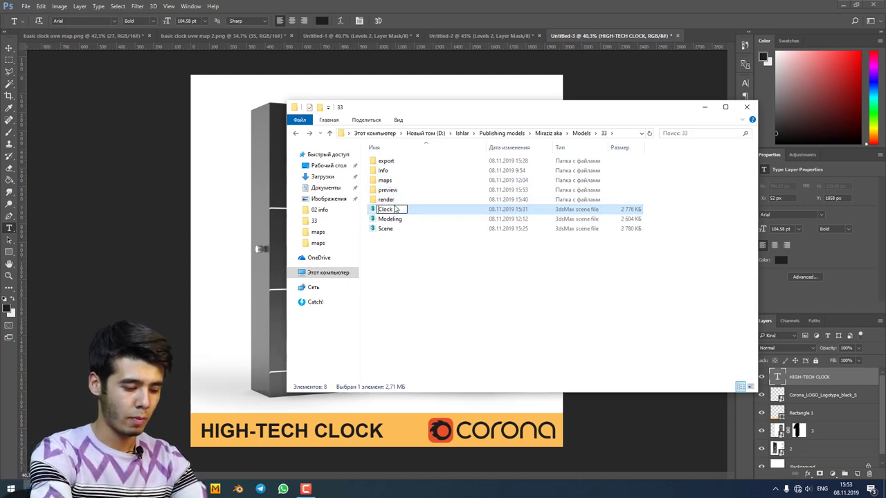
text(High)
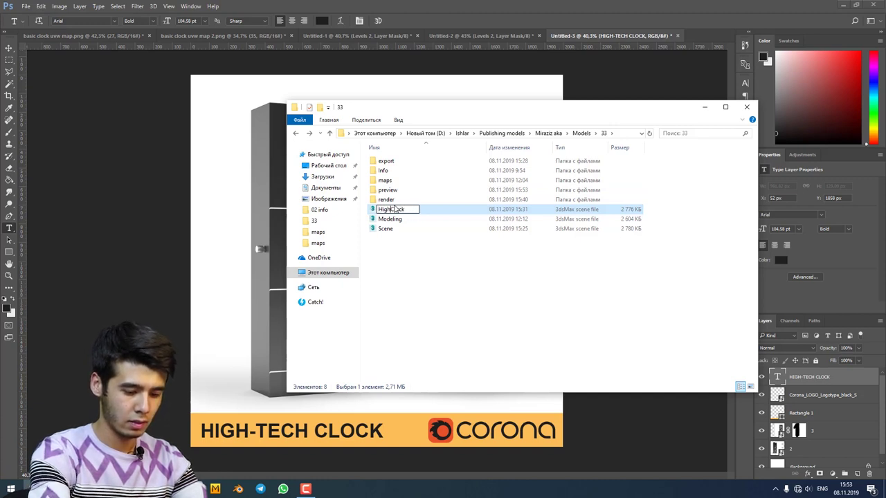
text(-Tech)
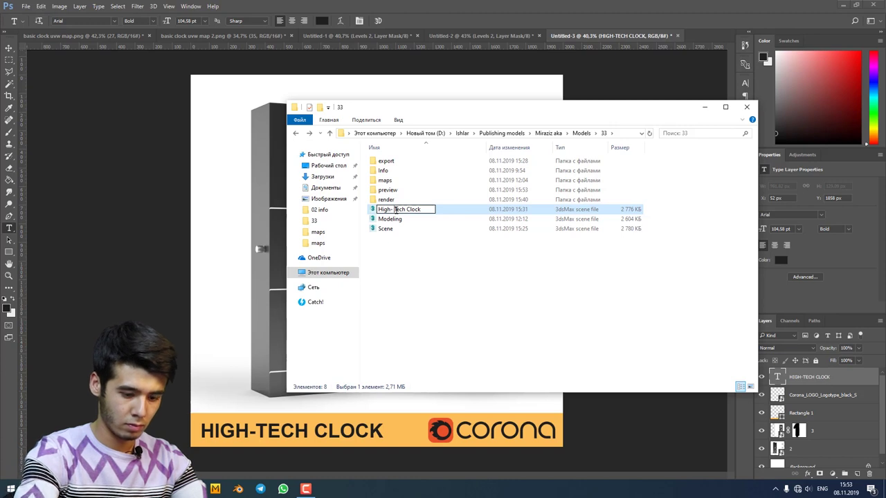
key(Return)
click(415, 272)
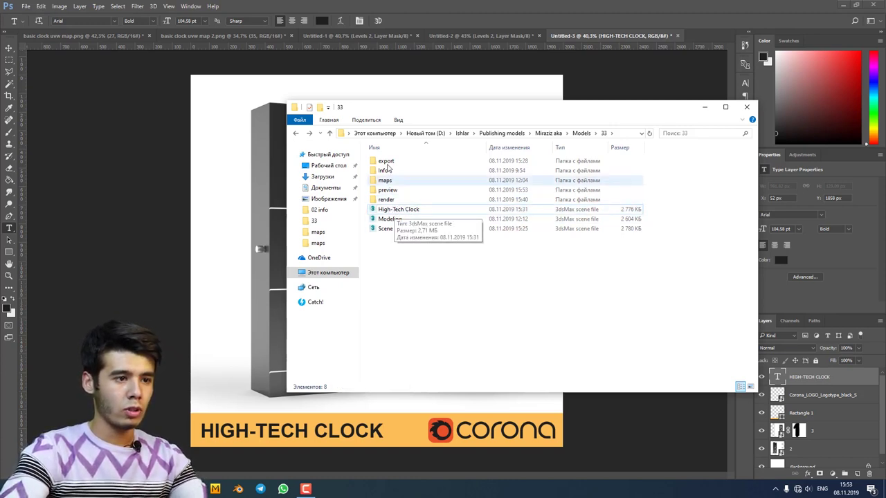
key(Home)
click(397, 209)
key(F2)
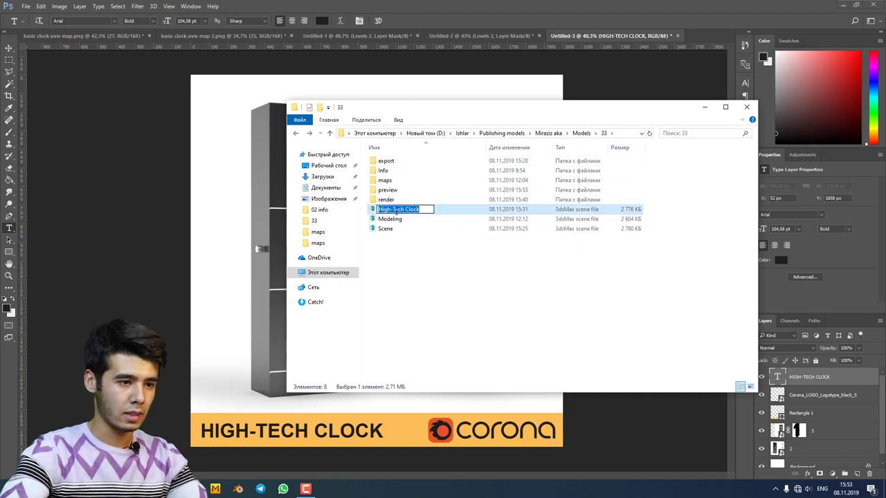
key(Escape)
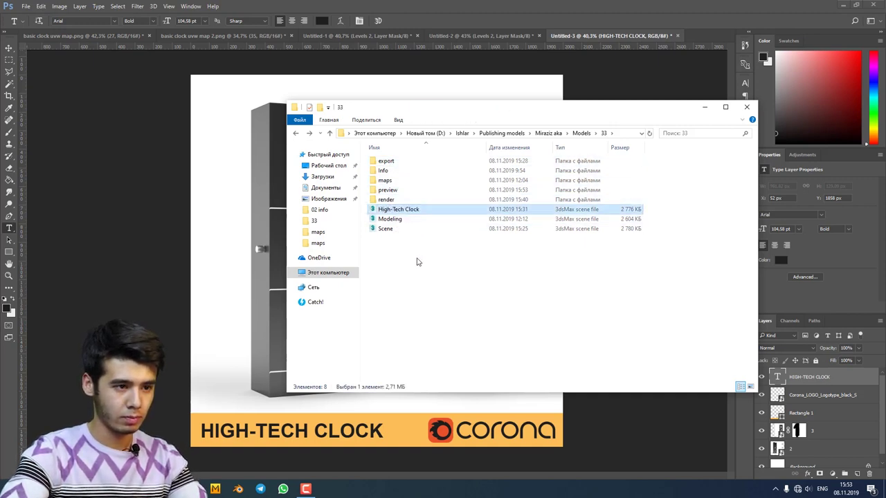
Step: Select the High-Tech Clock scene file with the export, maps and preview folders and start adding them to an archive
click(405, 209)
click(405, 210)
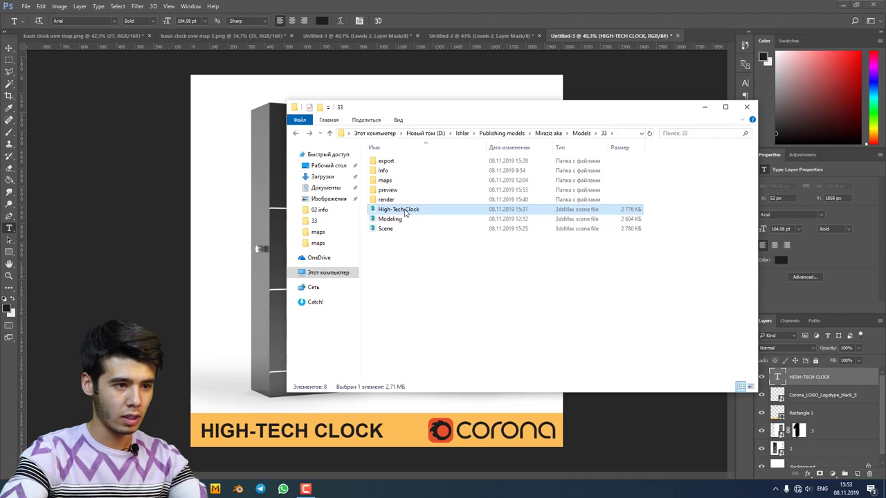
key(F2)
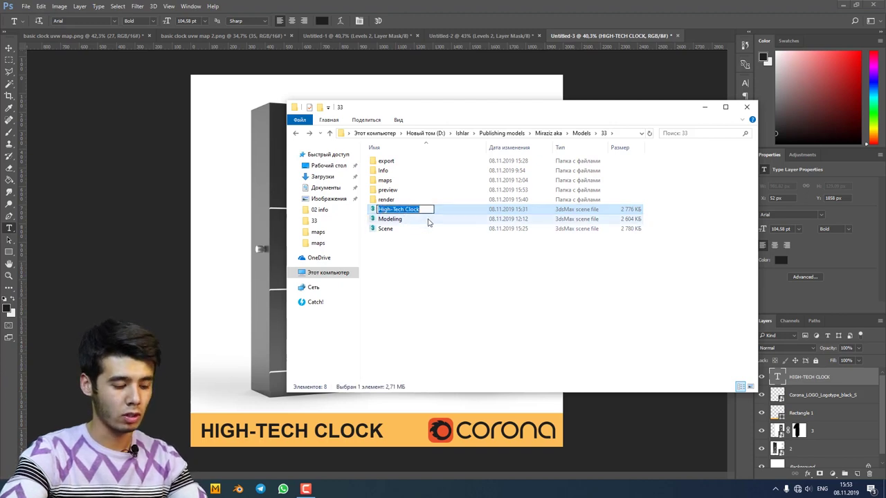
key(Escape)
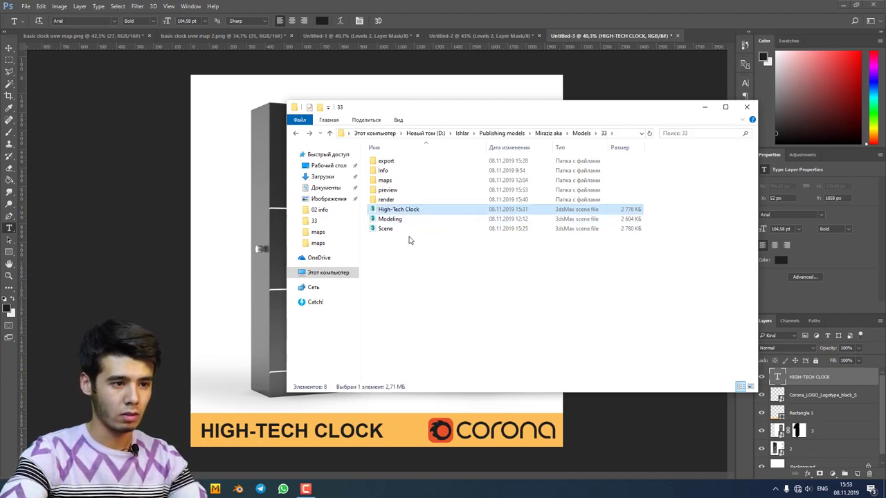
ctrl+click(397, 191)
ctrl+click(387, 171)
ctrl+click(389, 179)
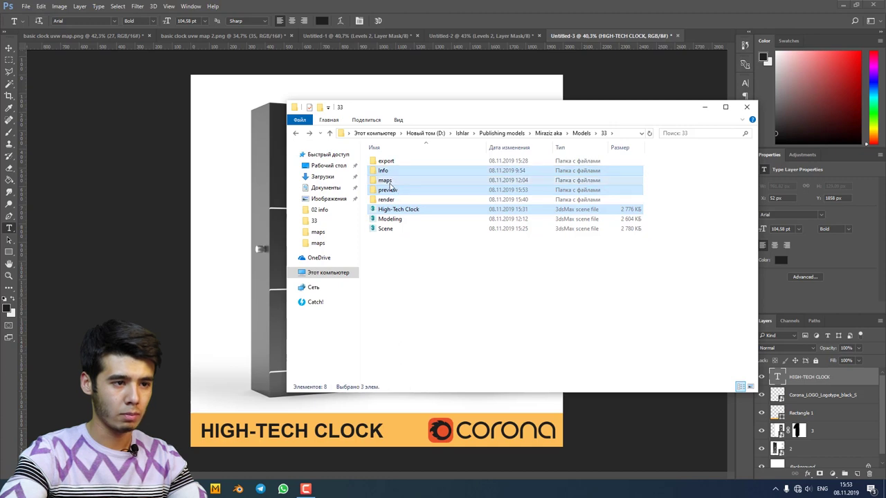
ctrl+click(389, 171)
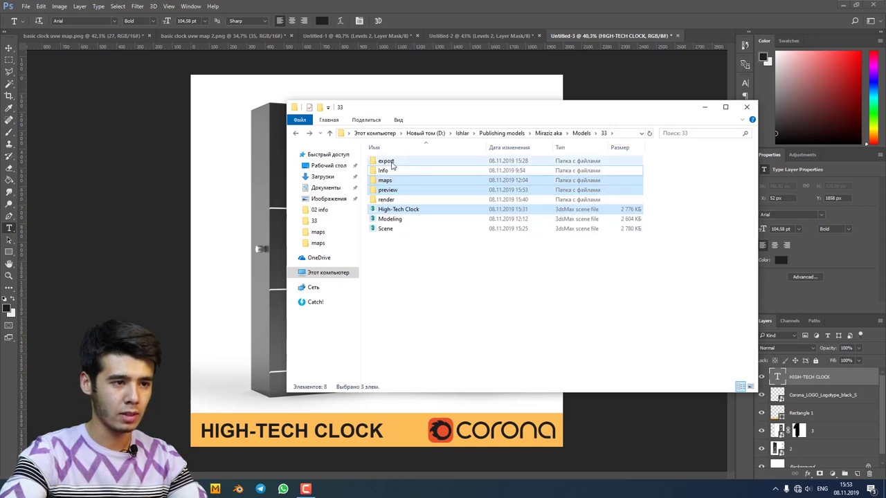
ctrl+click(391, 164)
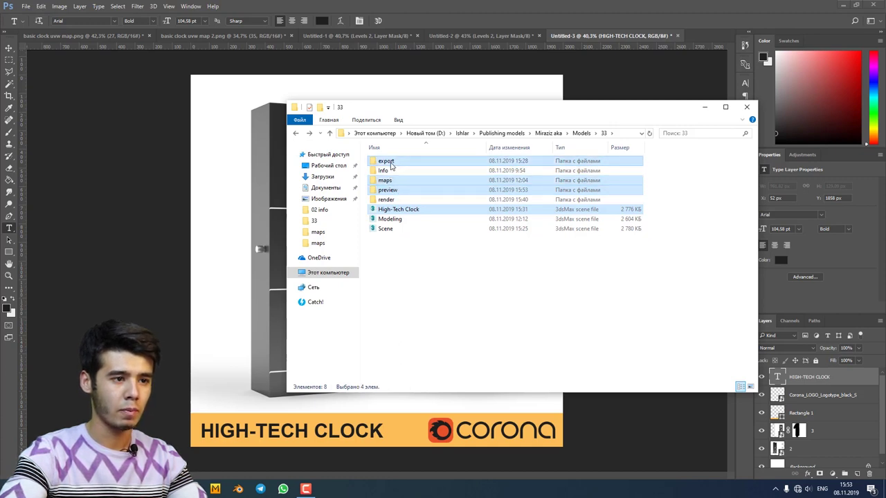
right_click(391, 164)
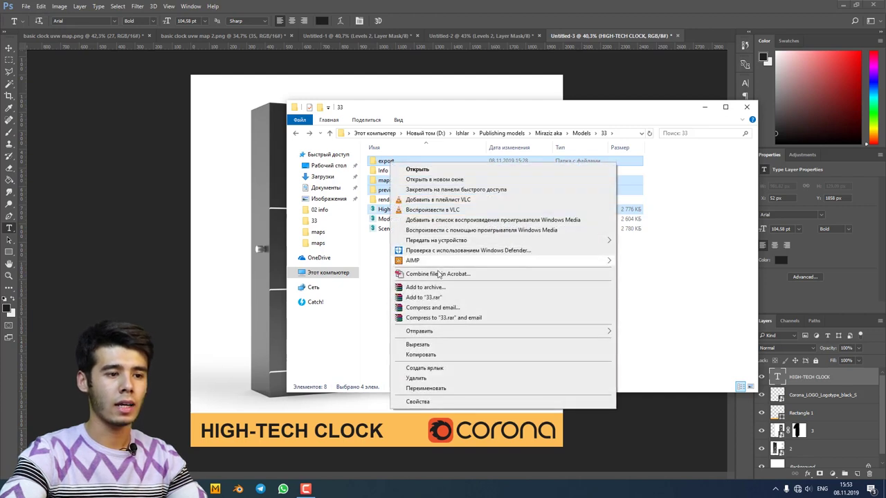
click(425, 288)
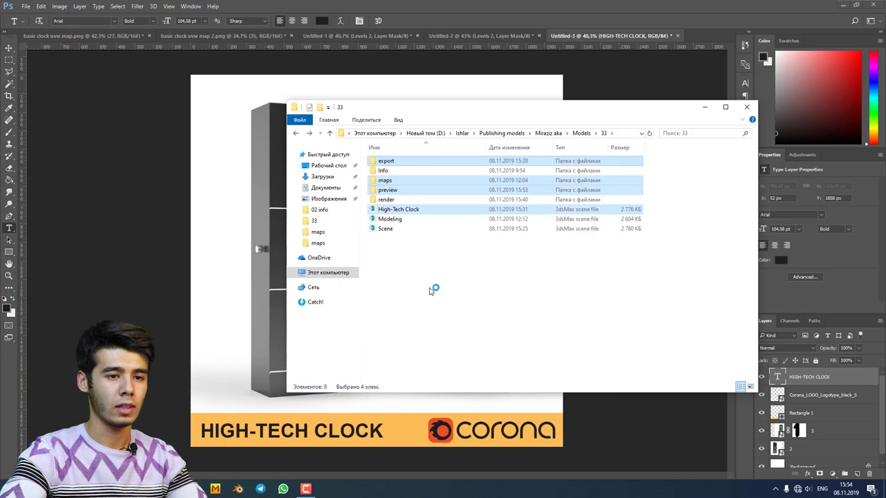